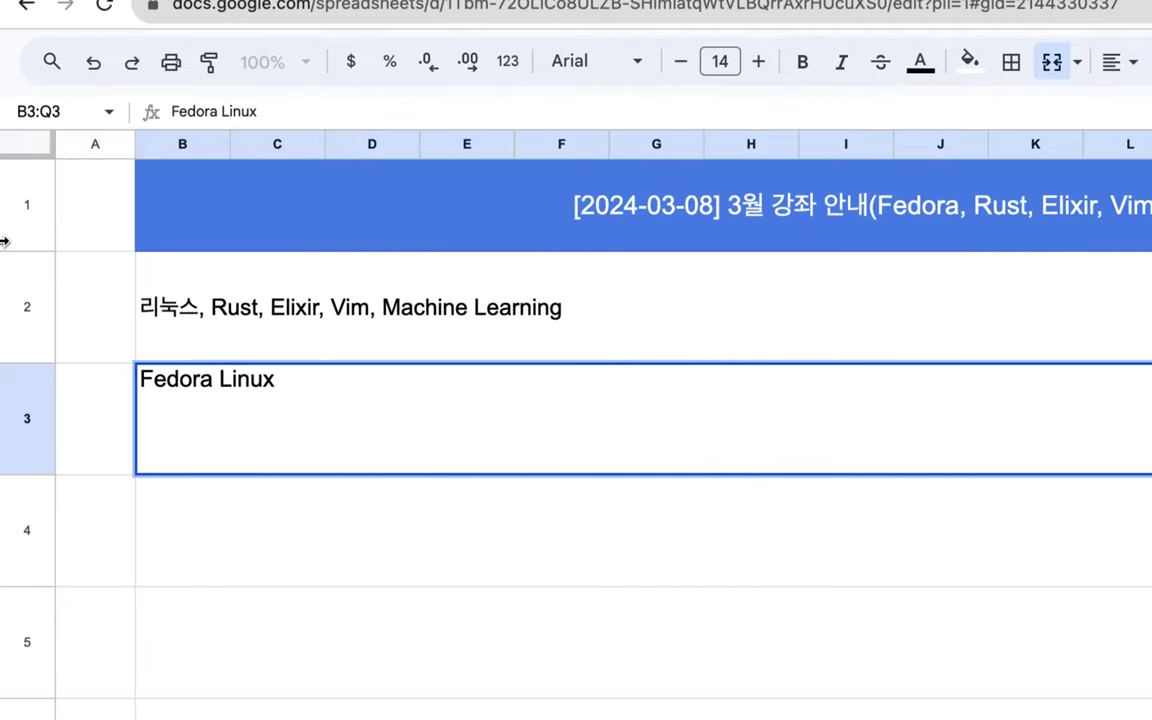
Add the prefix 'Beginning ' before 'Fedora Linux' in the row 3 cell.
{"action": "left_click", "coordinate": [176, 322]}
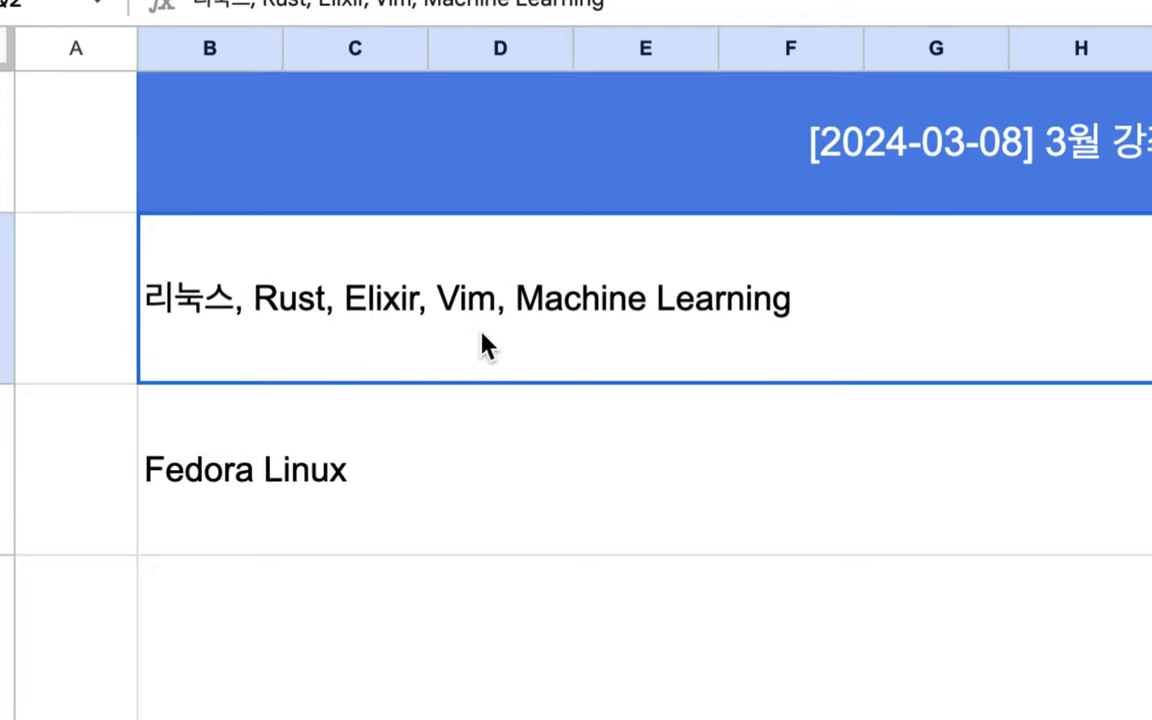
{"action": "double_click", "coordinate": [271, 471]}
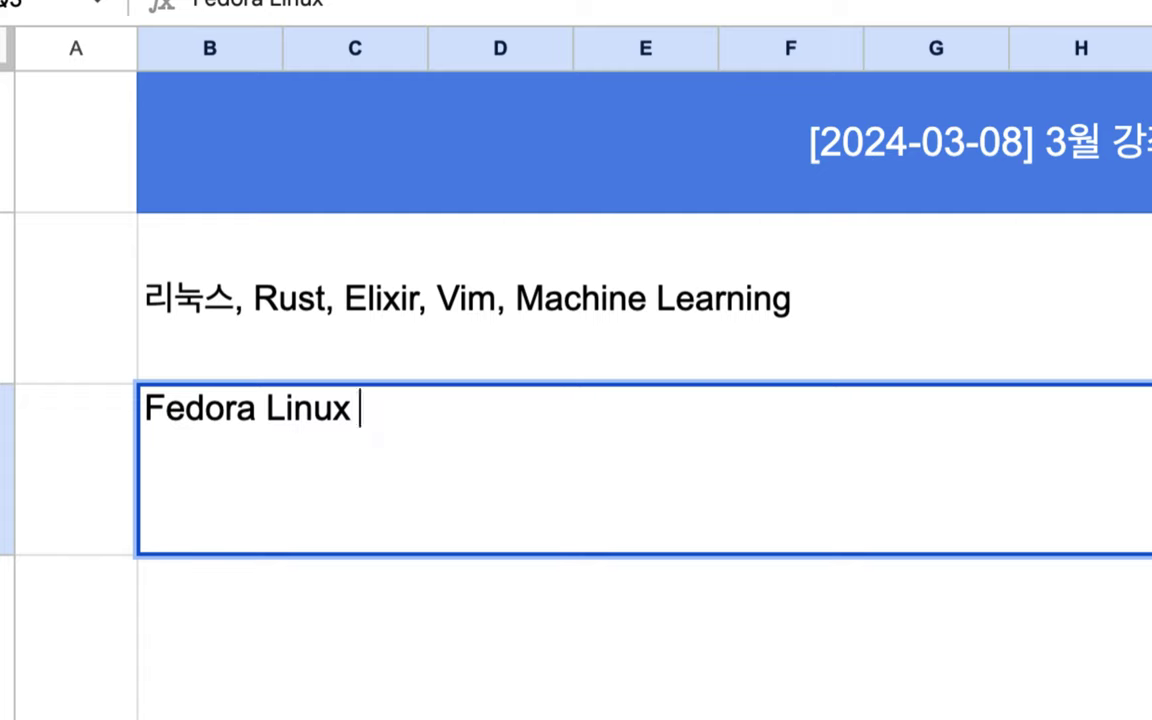
{"action": "type", "text": "=>"}
{"action": "key", "text": "BackSpace"}
{"action": "key", "text": "BackSpace"}
{"action": "key", "text": "BackSpace"}
{"action": "key", "text": "BackSpace"}
{"action": "left_click", "coordinate": [148, 405]}
{"action": "type", "text": "Begi"}
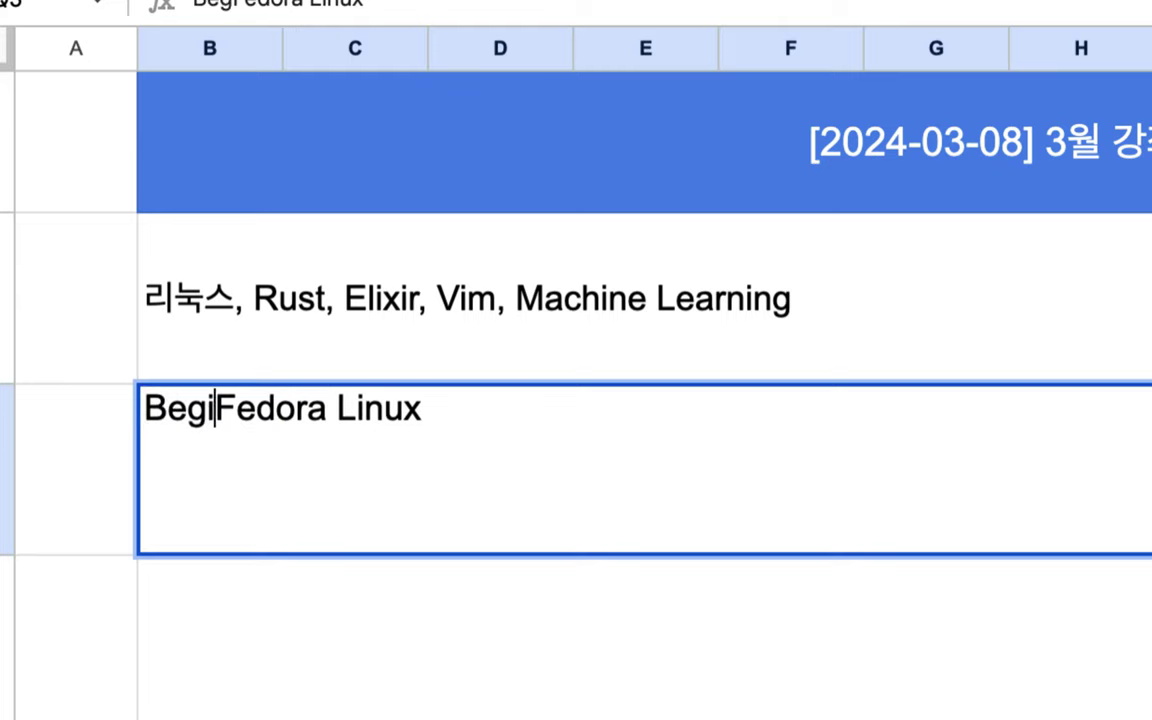
{"action": "type", "text": "nnin"}
{"action": "key", "text": "BackSpace"}
{"action": "key", "text": "BackSpace"}
{"action": "type", "text": "nin"}
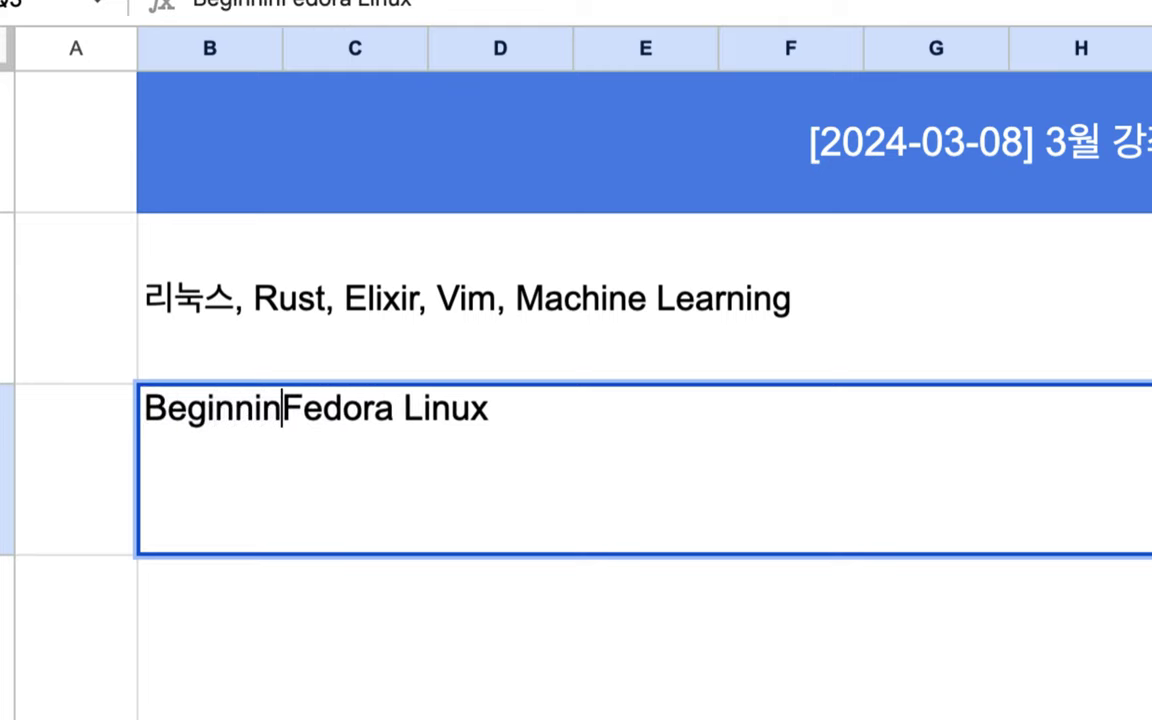
{"action": "type", "text": "g"}
Append ' => 18' to the end of the row 3 note.
{"action": "left_click", "coordinate": [524, 406]}
{"action": "type", "text": "="}
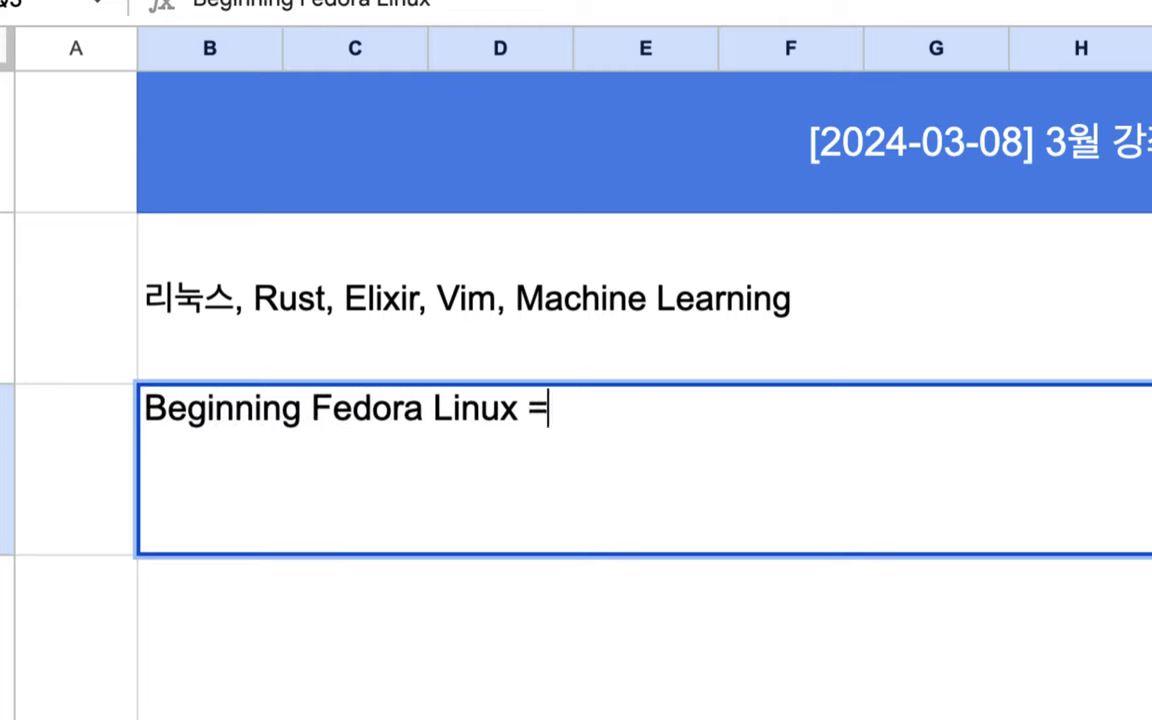
{"action": "type", "text": "> 20"}
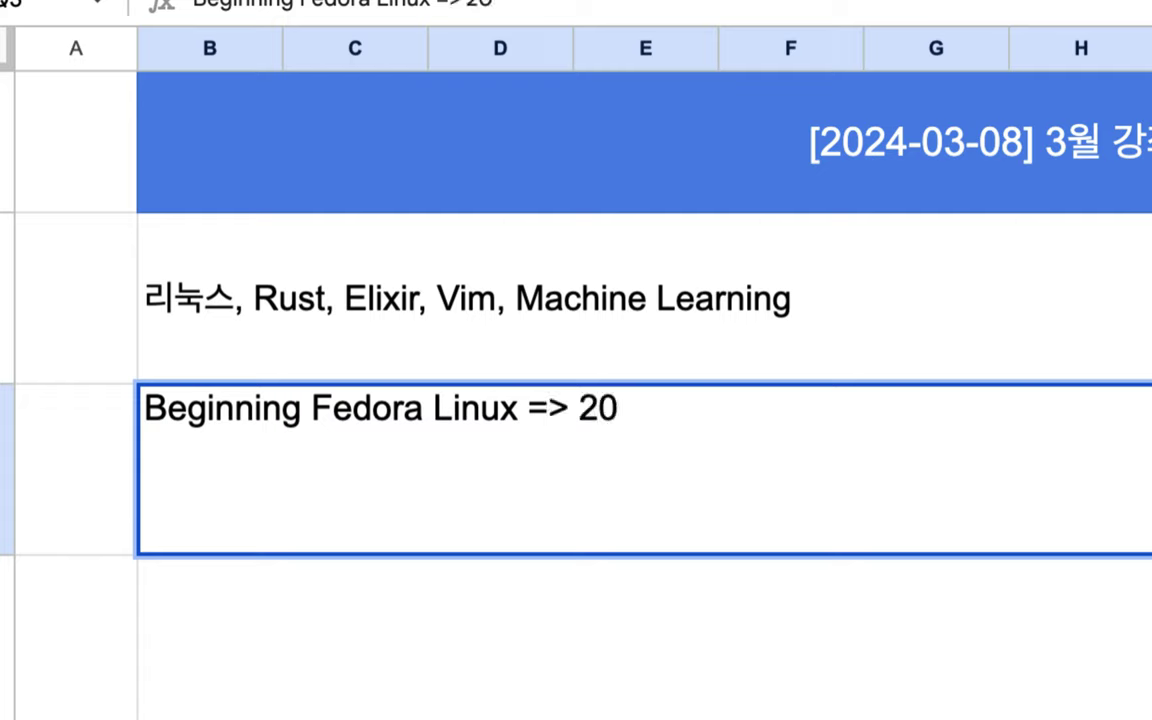
{"action": "key", "text": "BackSpace"}
{"action": "key", "text": "BackSpace"}
{"action": "type", "text": "18"}
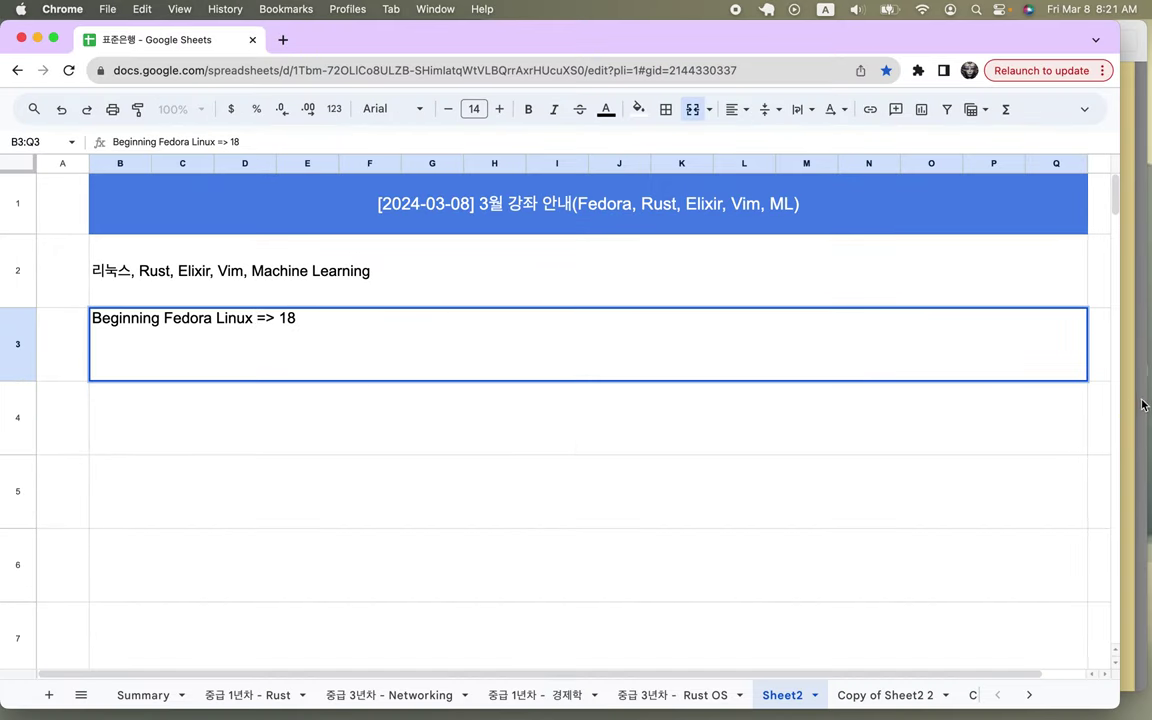
Minimize the Zero to Production in Rust PDF window.
{"action": "left_click", "coordinate": [1140, 409]}
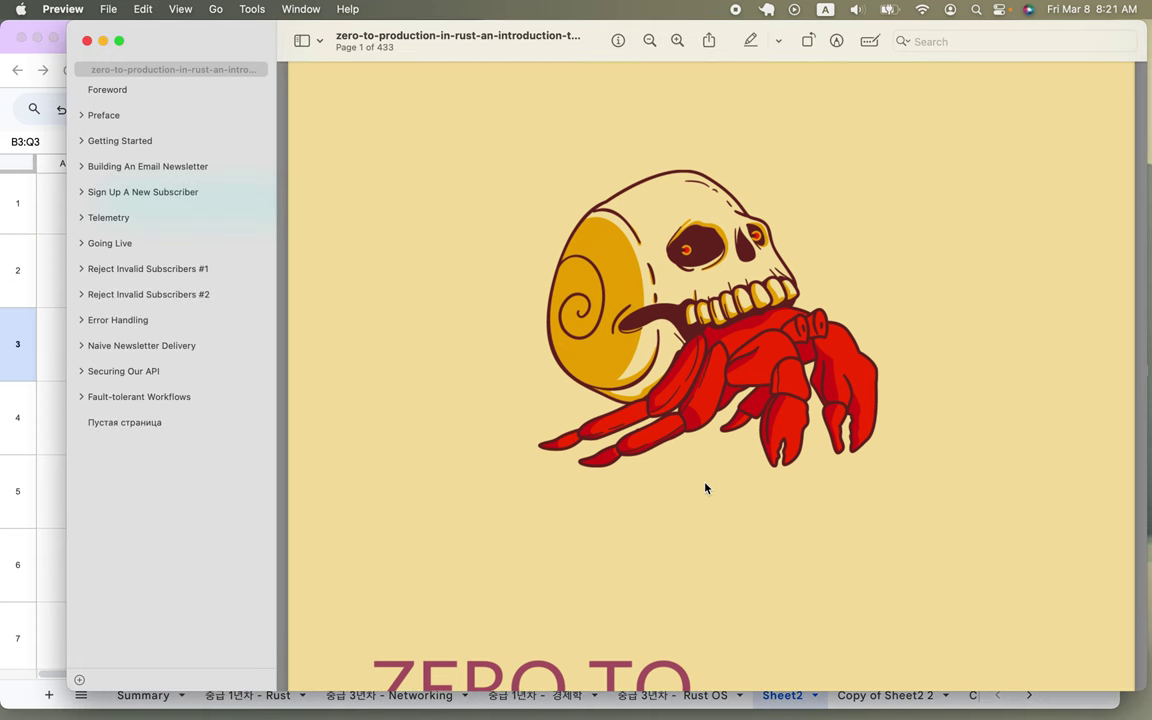
{"action": "mouse_move", "coordinate": [657, 705]}
{"action": "left_click", "coordinate": [102, 42]}
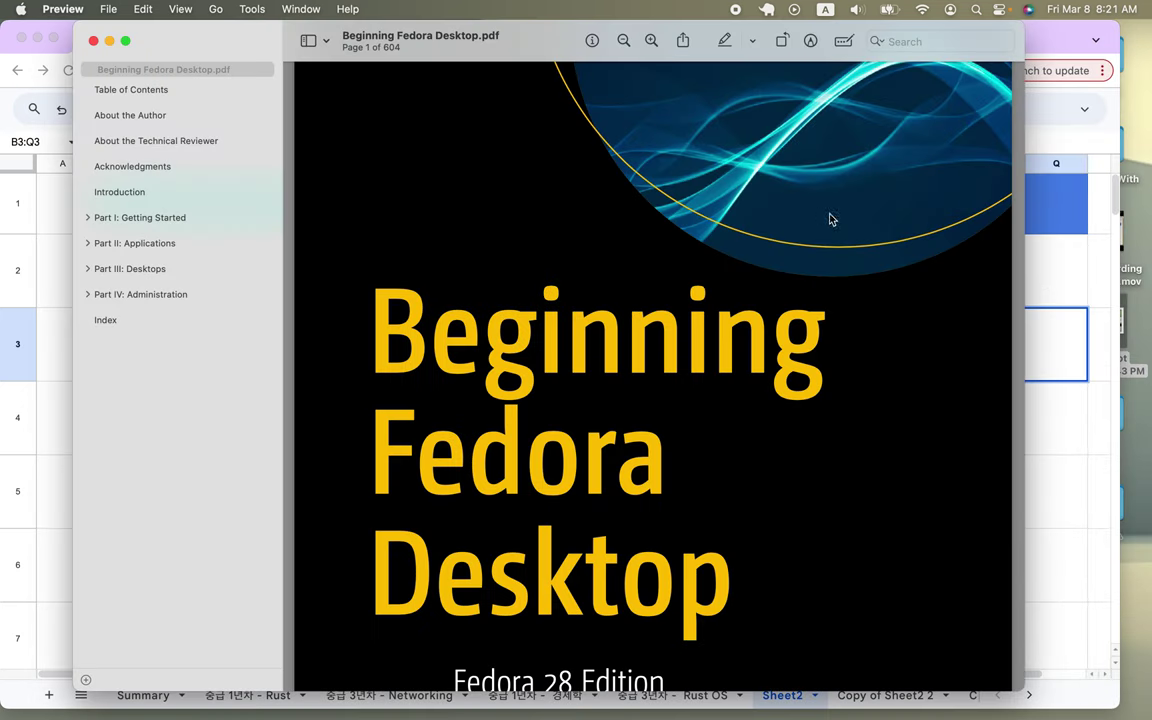
Scroll Beginning Fedora Desktop.pdf from its cover to the page 2 contents.
{"action": "scroll", "coordinate": [570, 450], "scroll_direction": "down", "scroll_amount": 5}
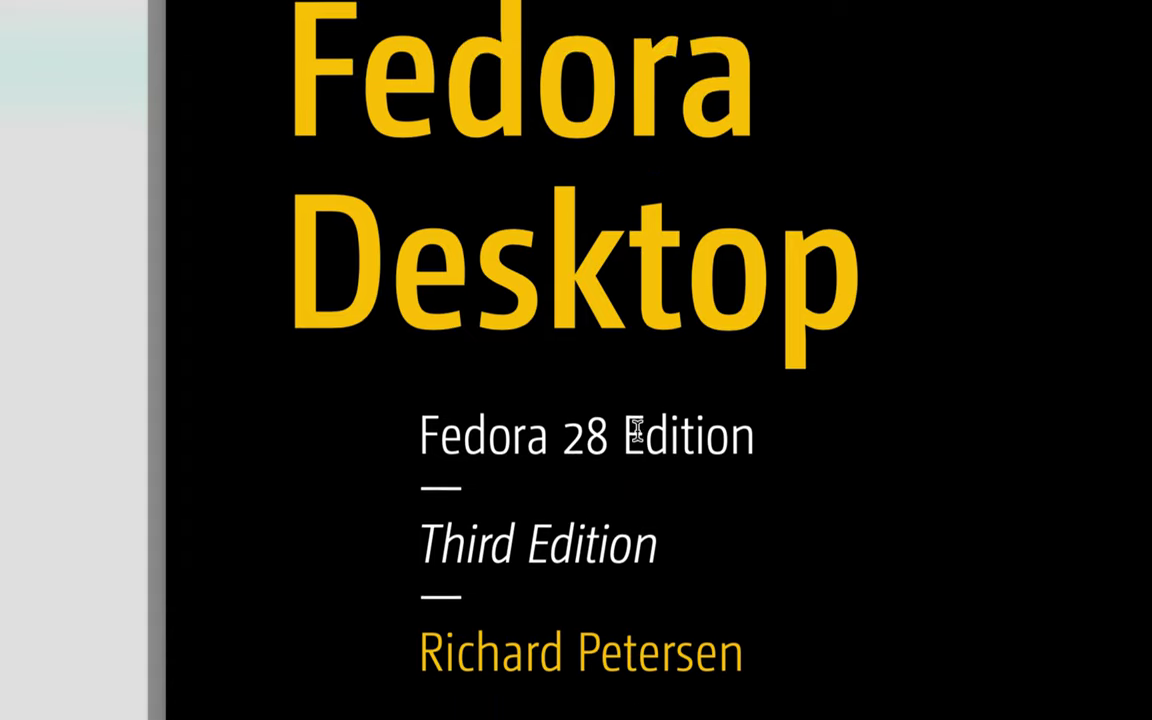
{"action": "scroll", "coordinate": [636, 428], "scroll_direction": "up", "scroll_amount": 5}
{"action": "scroll", "coordinate": [636, 428], "scroll_direction": "down", "scroll_amount": 6}
{"action": "scroll", "coordinate": [636, 428], "scroll_direction": "down", "scroll_amount": 6}
{"action": "scroll", "coordinate": [636, 428], "scroll_direction": "down", "scroll_amount": 3}
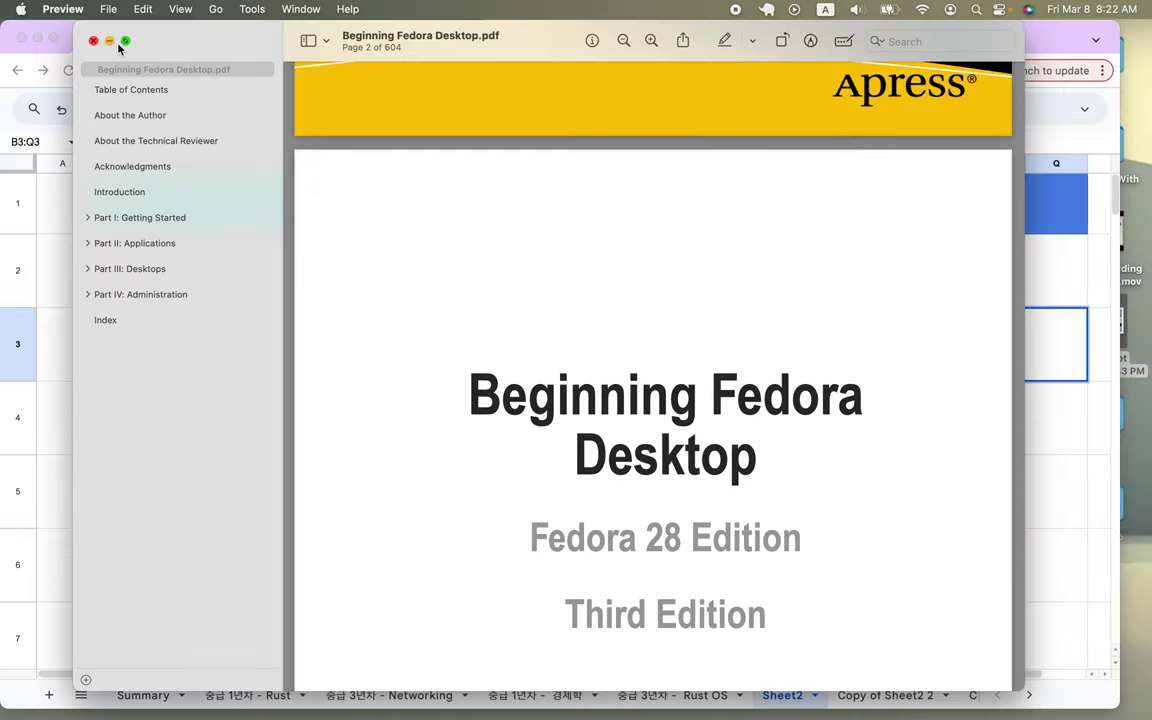
Replace '18' in row 3 with 'Linux Bible => Linux Command Line' and type 'Rust =>' in row 4.
{"action": "left_click", "coordinate": [110, 41]}
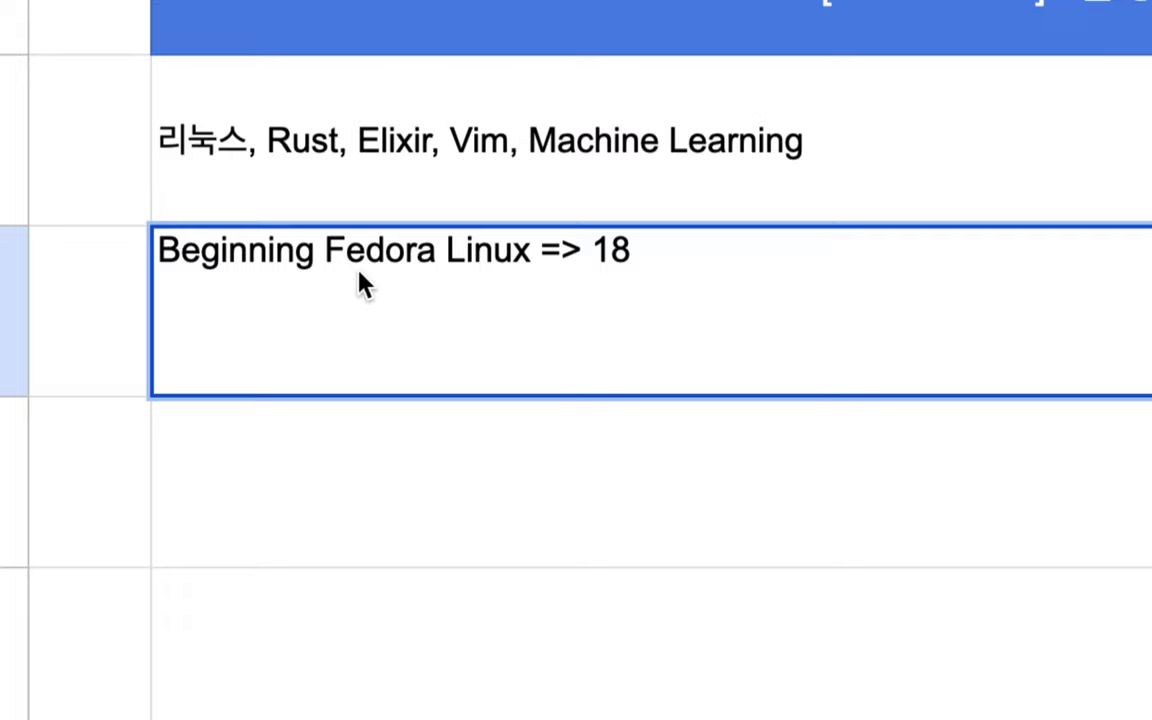
{"action": "double_click", "coordinate": [651, 252]}
{"action": "key", "text": "BackSpace"}
{"action": "key", "text": "BackSpace"}
{"action": "key", "text": "BackSpace"}
{"action": "key", "text": "BackSpace"}
{"action": "key", "text": "BackSpace"}
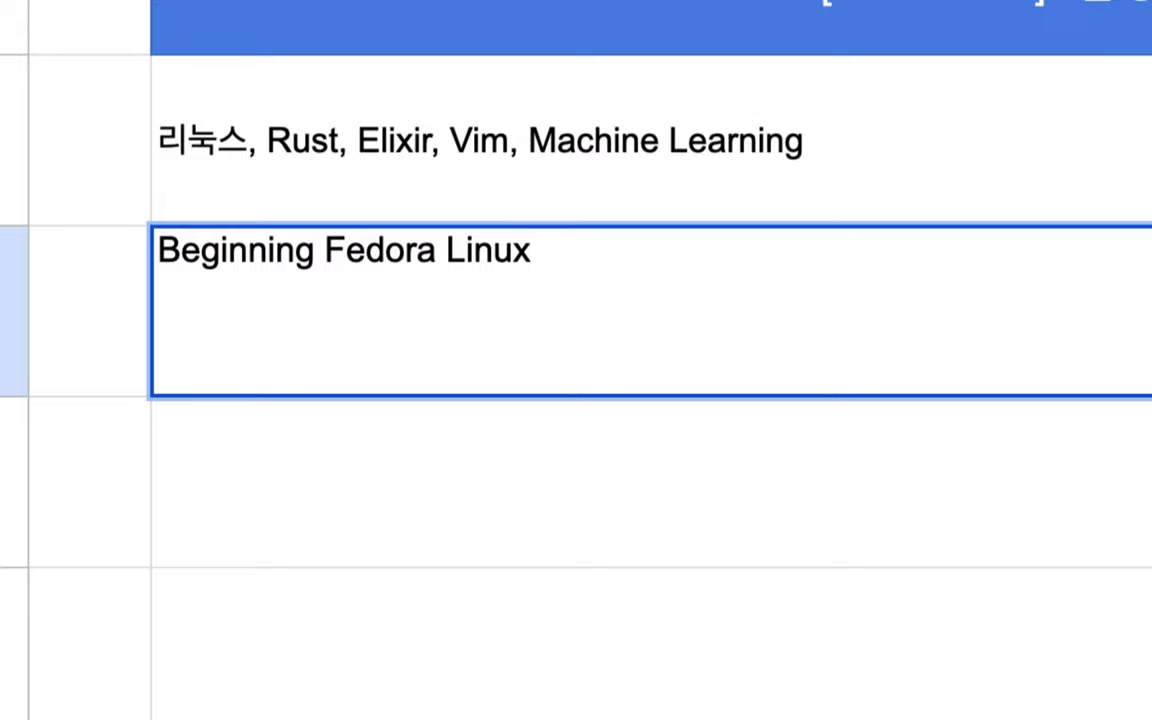
{"action": "type", "text": " => "}
{"action": "type", "text": "Linux B"}
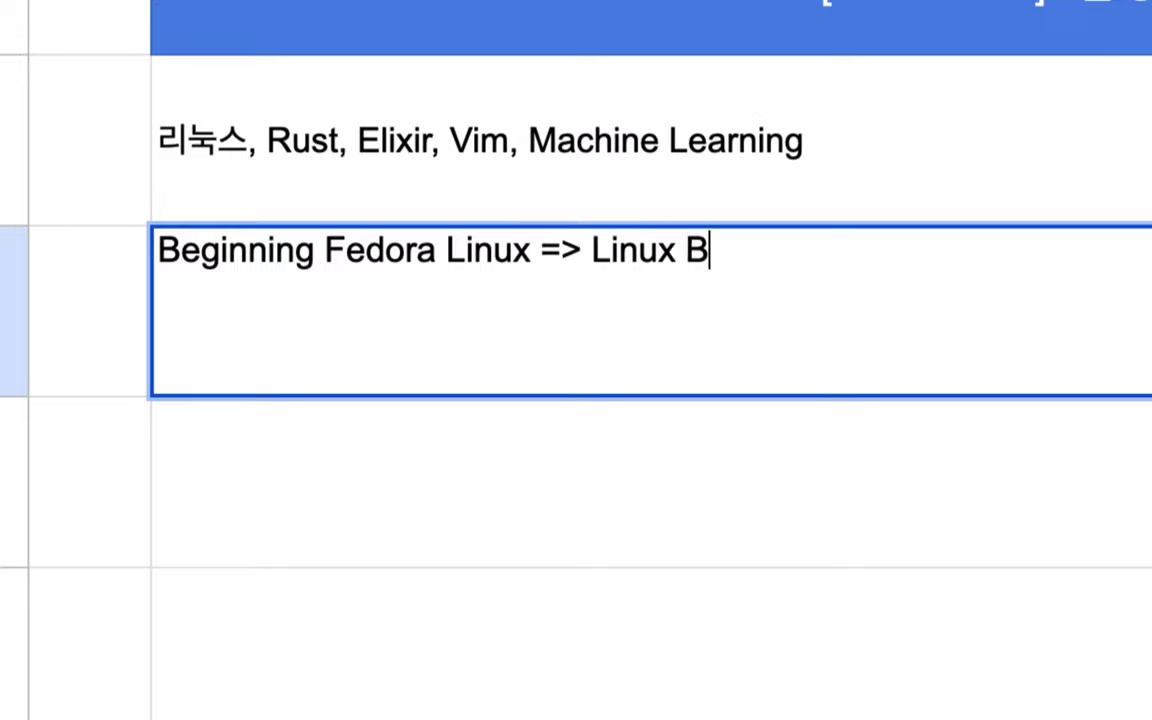
{"action": "type", "text": "ible ="}
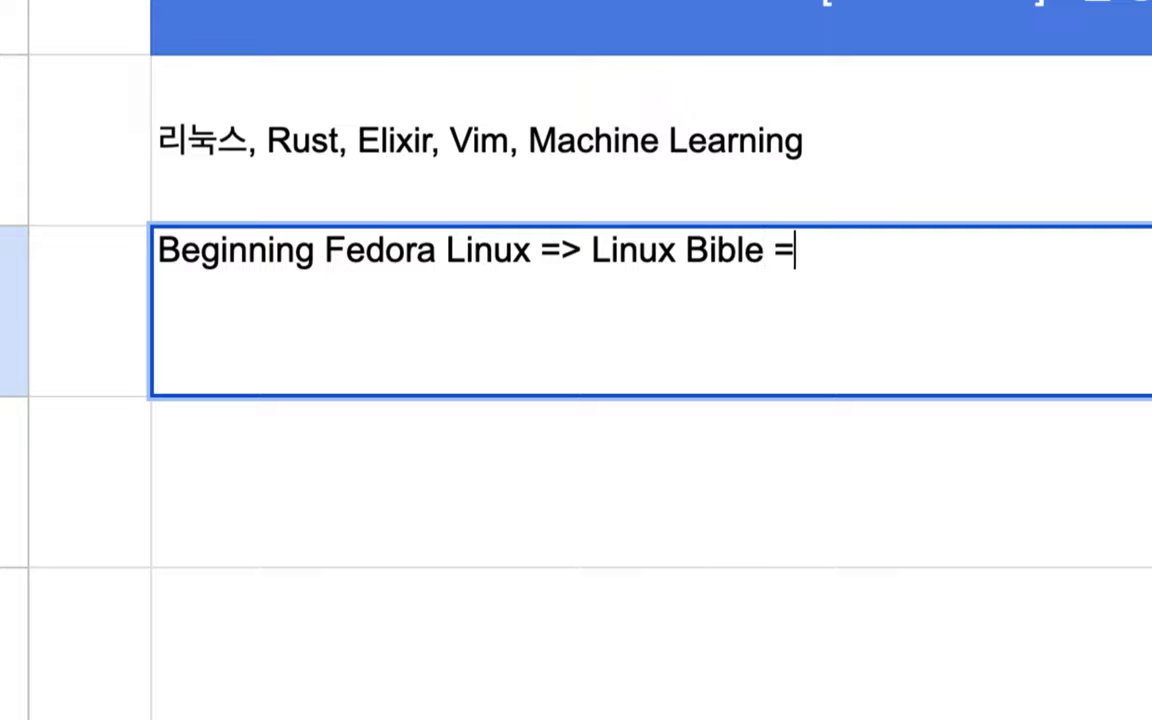
{"action": "type", "text": "> L"}
{"action": "type", "text": "inux C"}
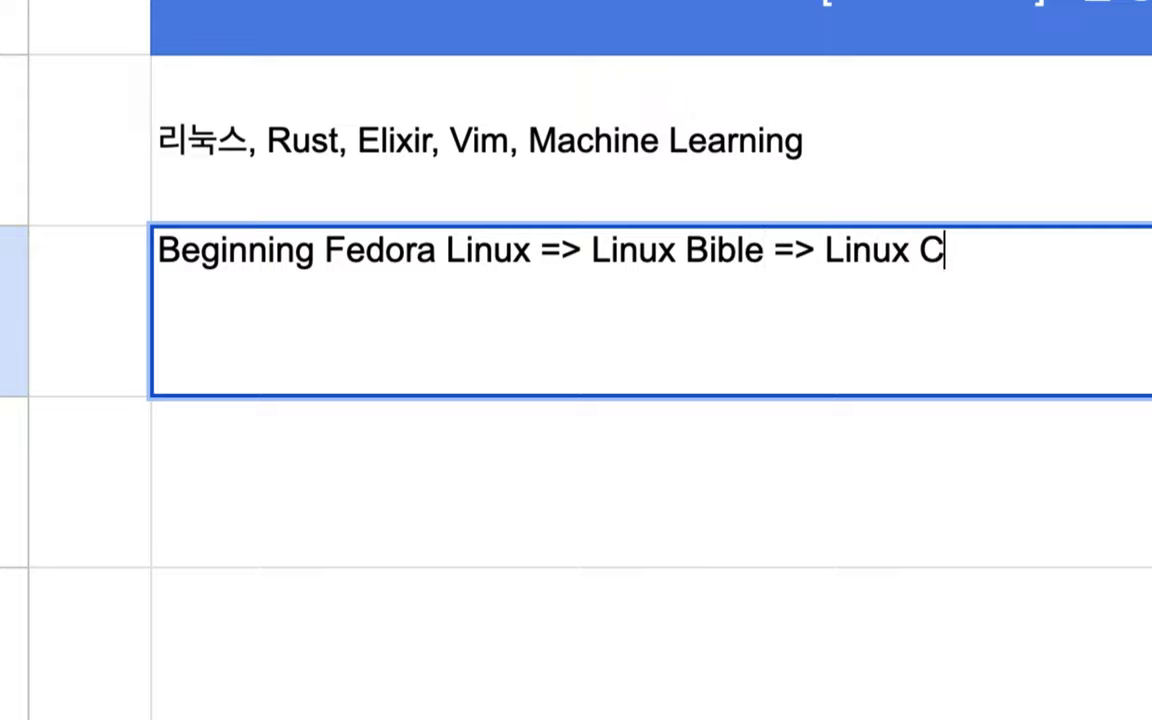
{"action": "type", "text": "ommand "}
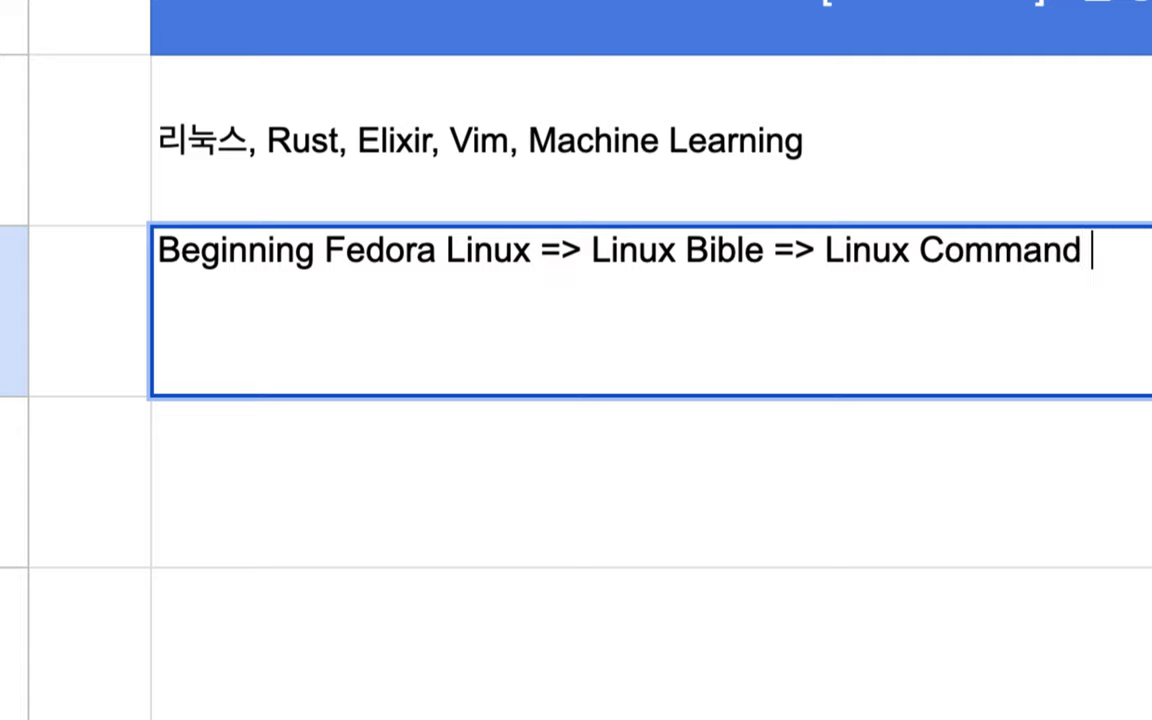
{"action": "type", "text": "Line"}
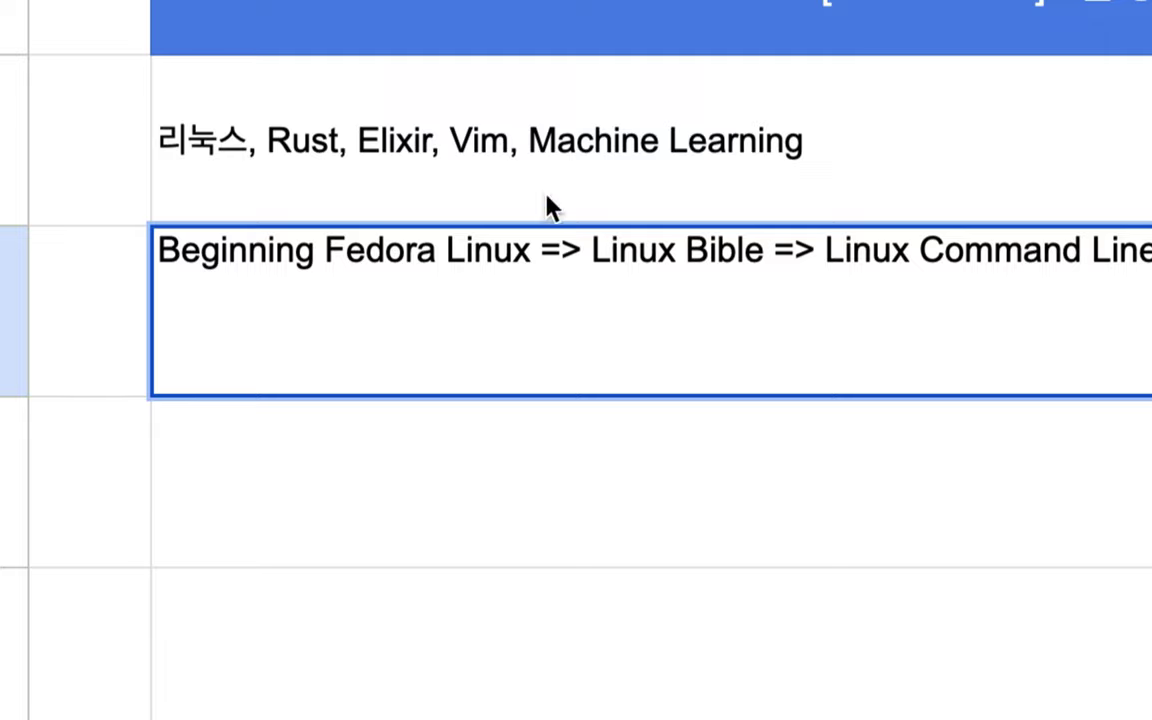
{"action": "left_click", "coordinate": [305, 435]}
{"action": "type", "text": "Rus"}
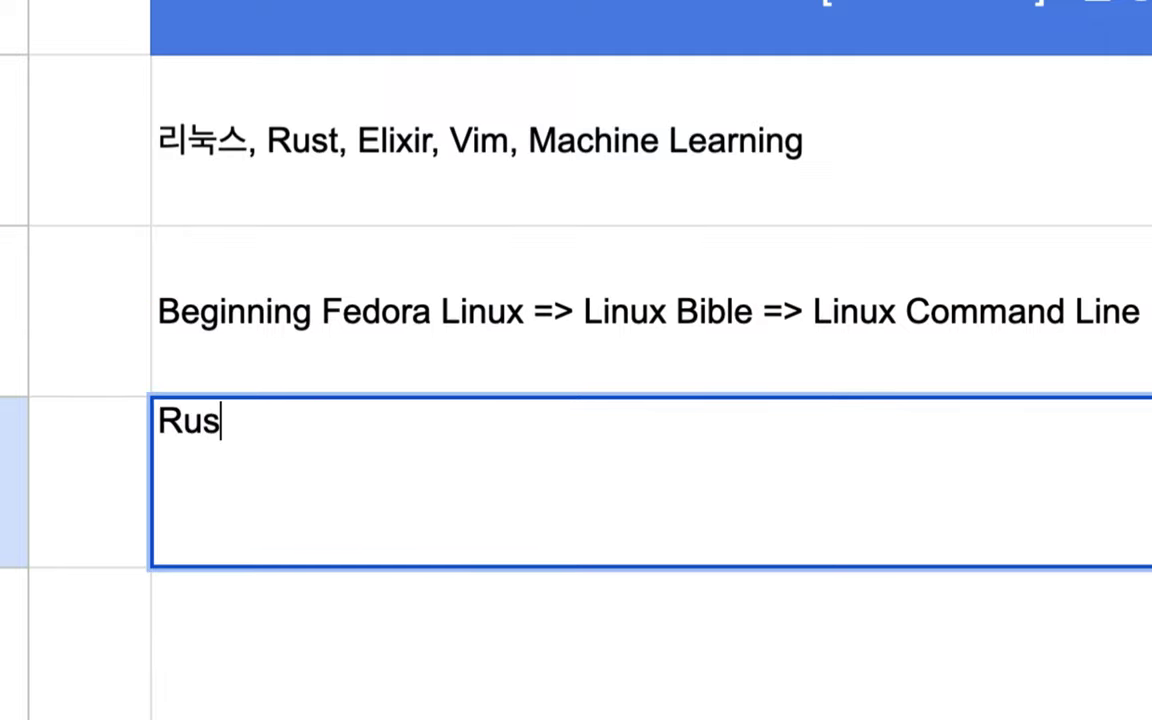
{"action": "type", "text": "t =>"}
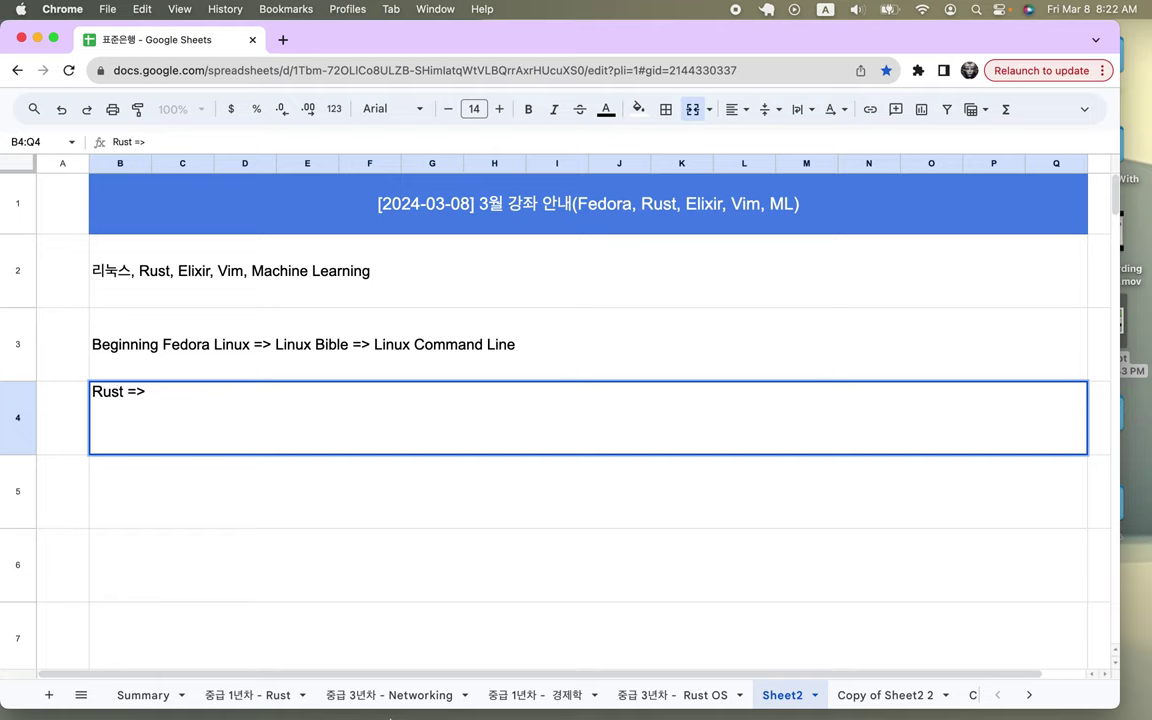
Restore the Rust PDF and scroll from its cover to the page 2 table of contents.
{"action": "mouse_move", "coordinate": [424, 712]}
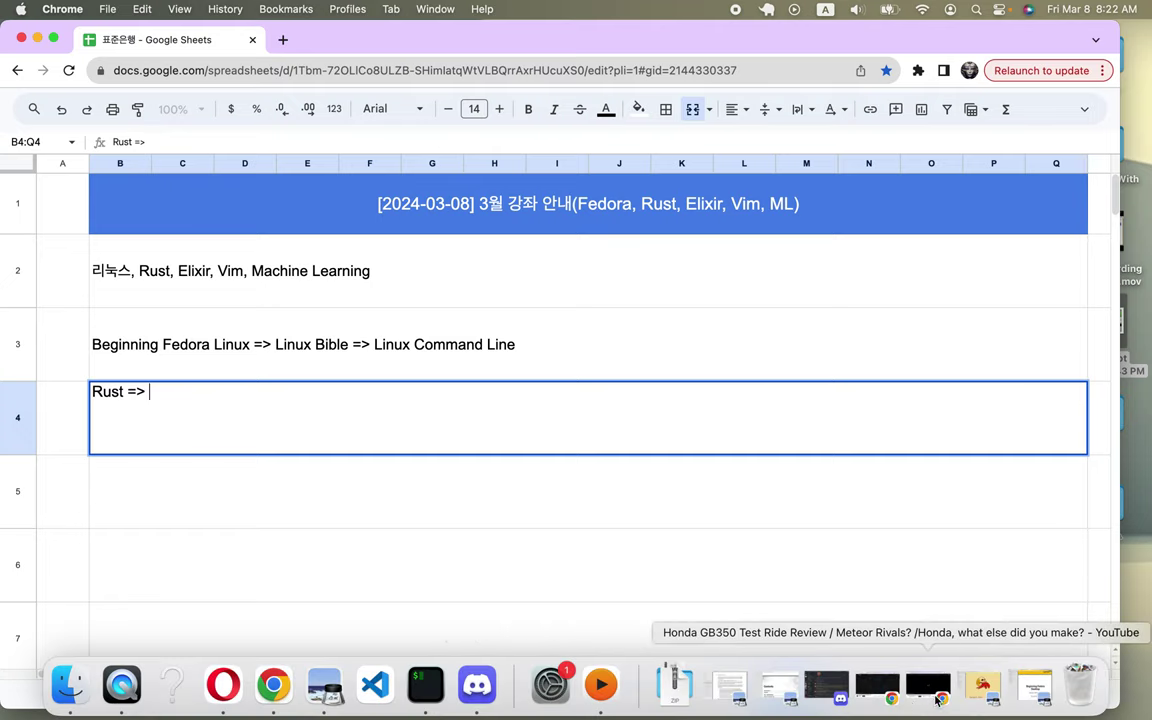
{"action": "left_click", "coordinate": [972, 690]}
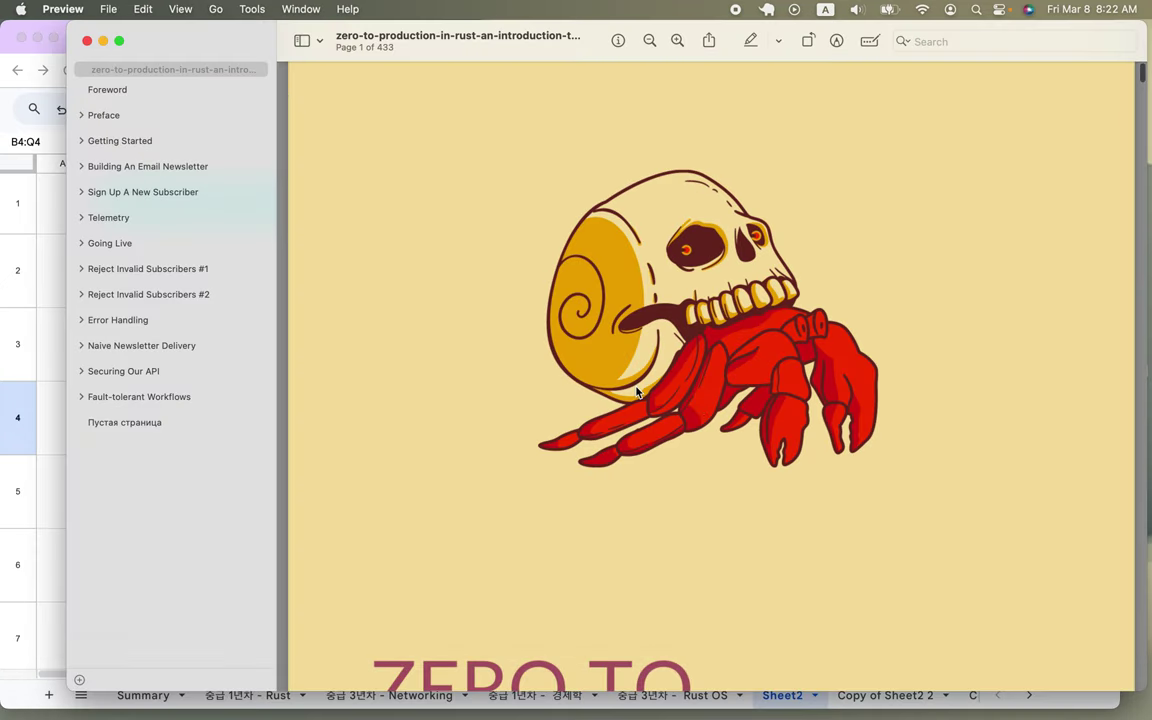
{"action": "scroll", "coordinate": [636, 392], "scroll_direction": "down", "scroll_amount": 5}
{"action": "scroll", "coordinate": [636, 392], "scroll_direction": "down", "scroll_amount": 1}
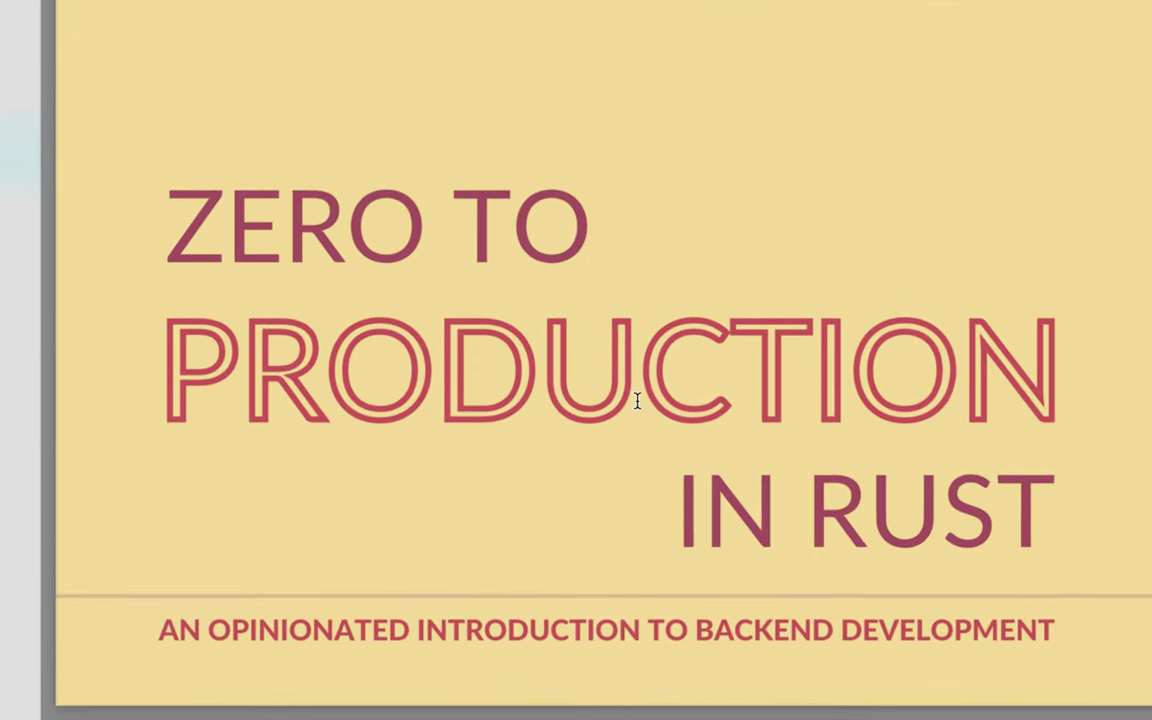
{"action": "scroll", "coordinate": [595, 325], "scroll_direction": "up", "scroll_amount": 3}
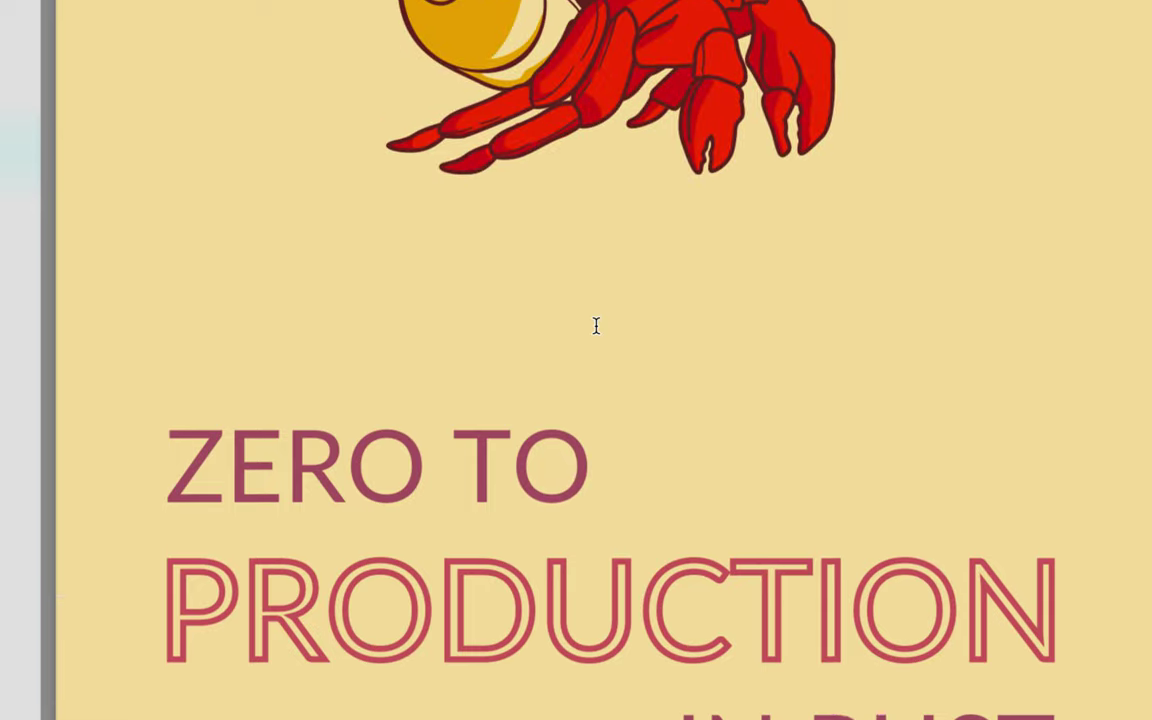
{"action": "scroll", "coordinate": [595, 325], "scroll_direction": "up", "scroll_amount": 3}
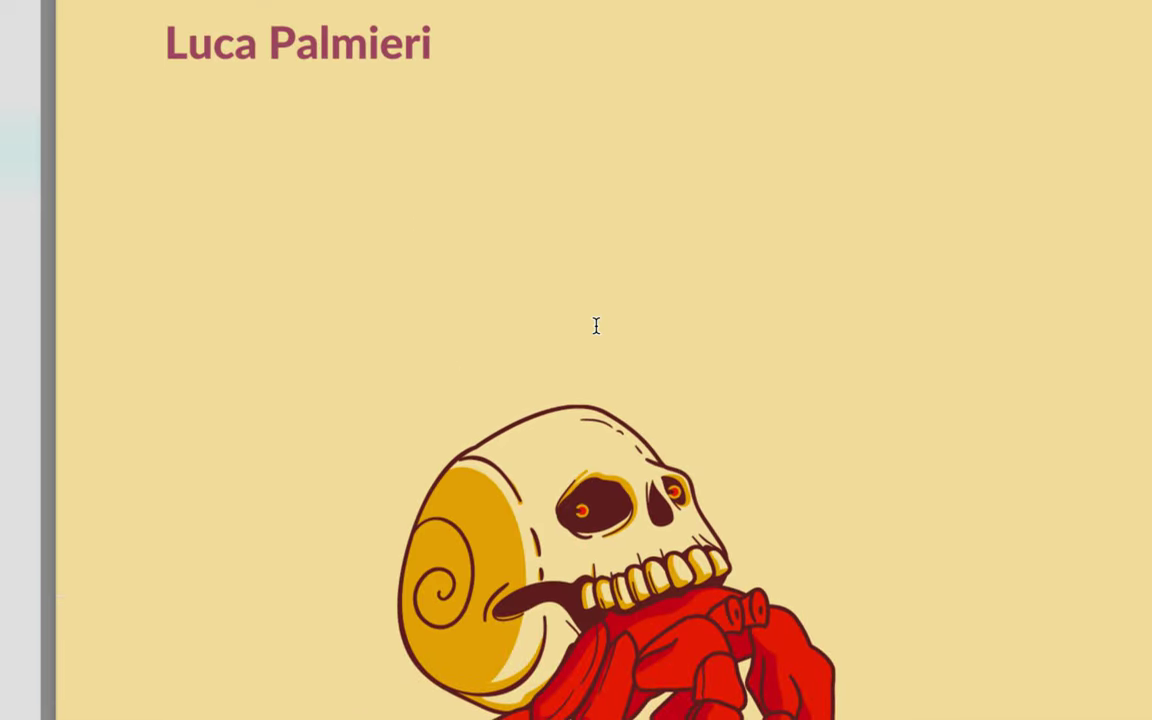
{"action": "scroll", "coordinate": [595, 325], "scroll_direction": "down", "scroll_amount": 2}
{"action": "scroll", "coordinate": [595, 325], "scroll_direction": "down", "scroll_amount": 2}
{"action": "scroll", "coordinate": [595, 325], "scroll_direction": "down", "scroll_amount": 5}
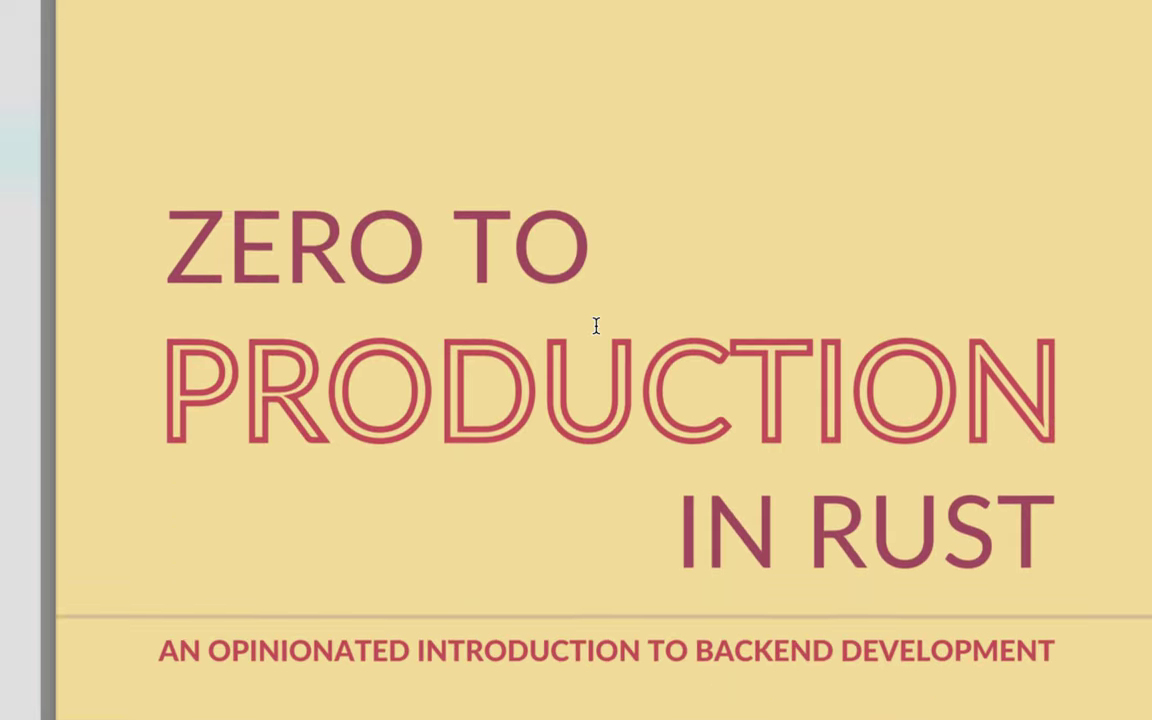
{"action": "scroll", "coordinate": [595, 325], "scroll_direction": "down", "scroll_amount": 2}
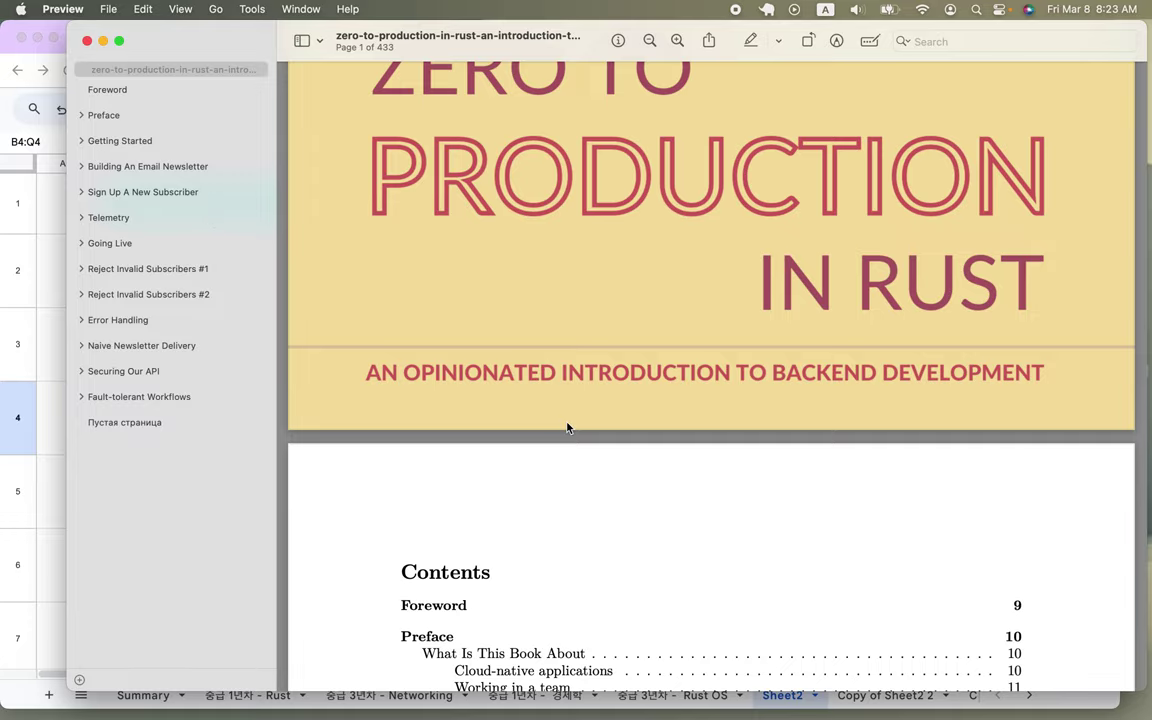
{"action": "scroll", "coordinate": [566, 427], "scroll_direction": "down", "scroll_amount": 5}
{"action": "scroll", "coordinate": [567, 427], "scroll_direction": "down", "scroll_amount": 5}
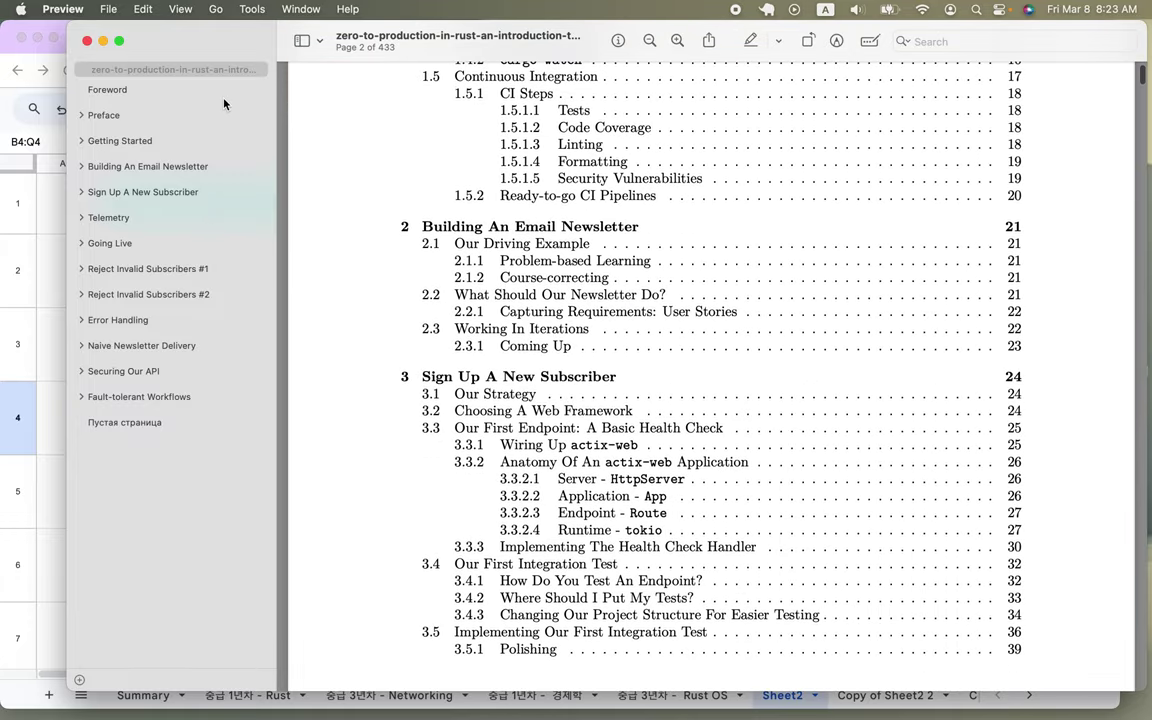
Enter 'Zero to production in Rust =>', 'Elixir => Debugging' and 'Vim =>' in rows 4–6.
{"action": "left_click", "coordinate": [101, 42]}
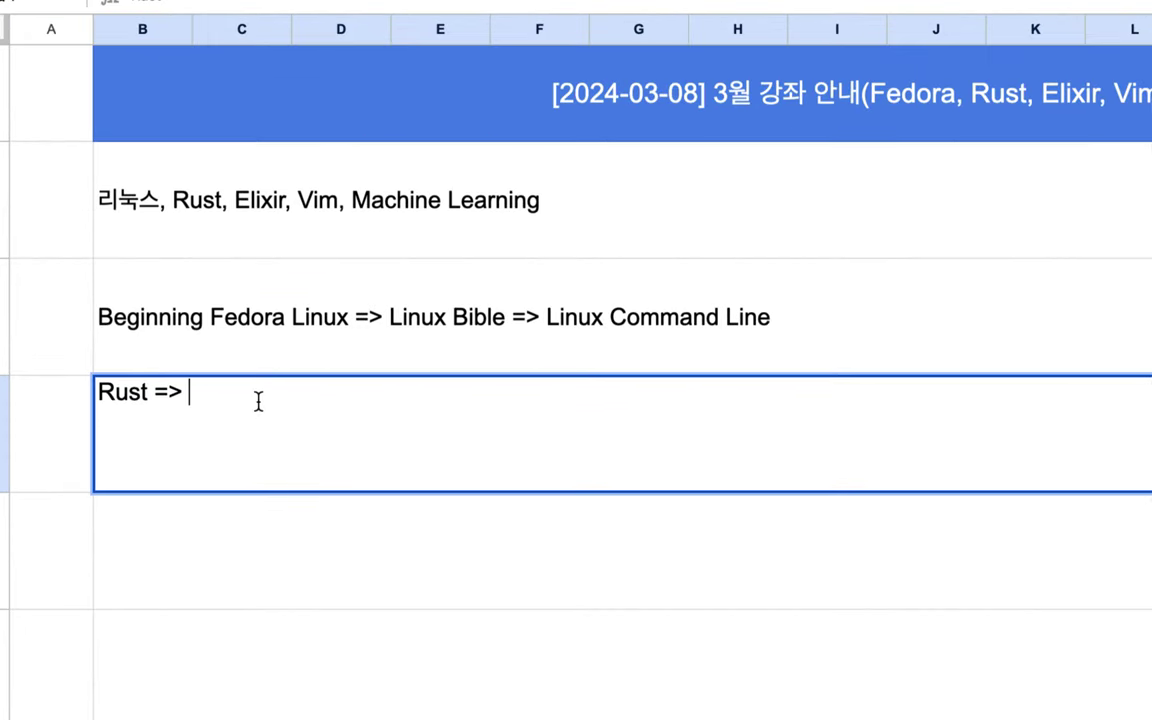
{"action": "type", "text": "Z"}
{"action": "type", "text": "ero "}
{"action": "type", "text": "to product"}
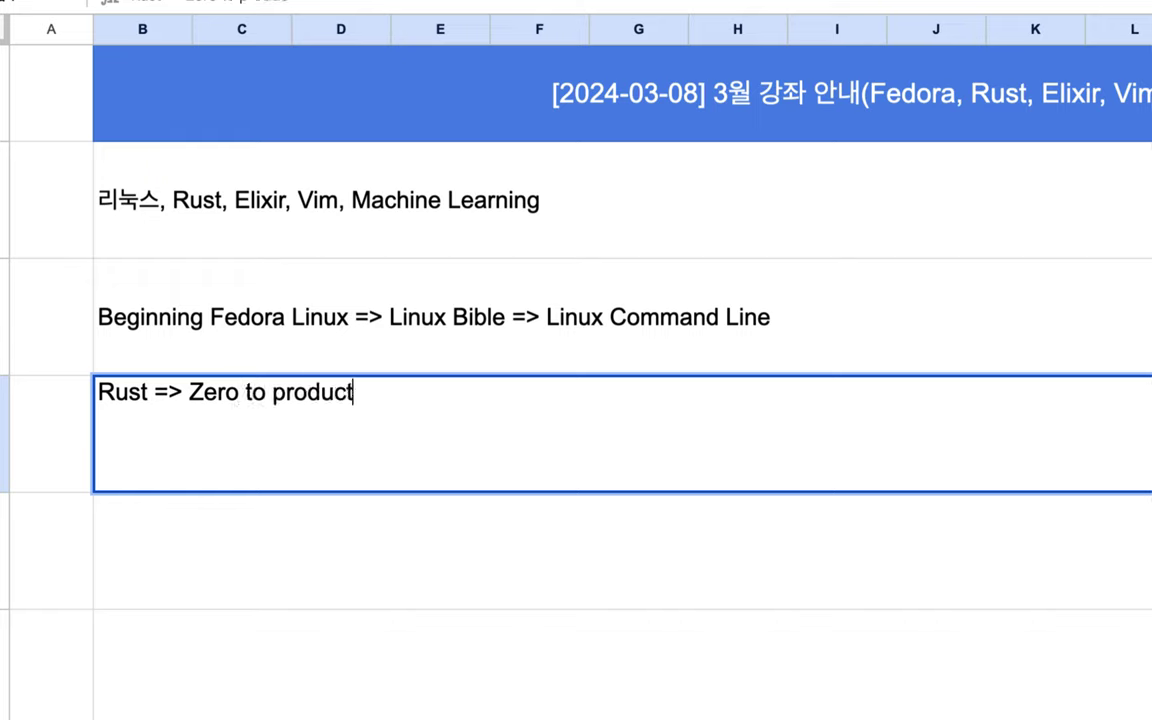
{"action": "type", "text": "ion in Rus"}
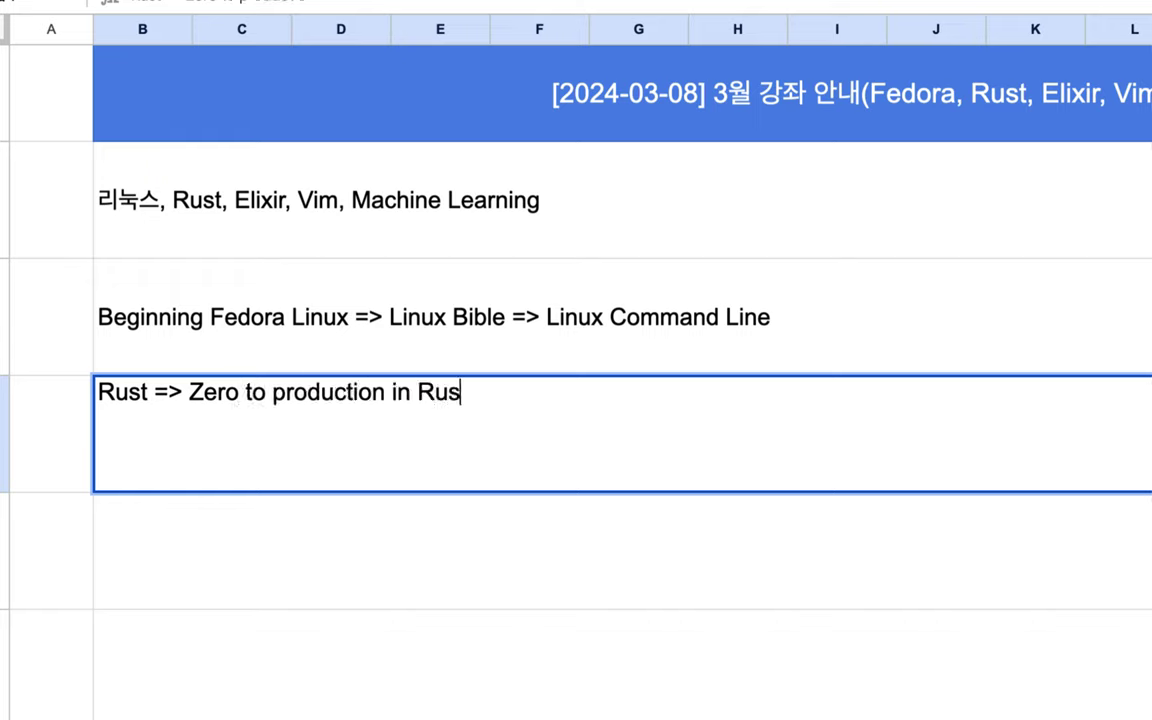
{"action": "type", "text": "t"}
{"action": "type", "text": " => "}
{"action": "type", "text": "..."}
{"action": "left_click", "coordinate": [206, 524]}
{"action": "type", "text": "Elixir "}
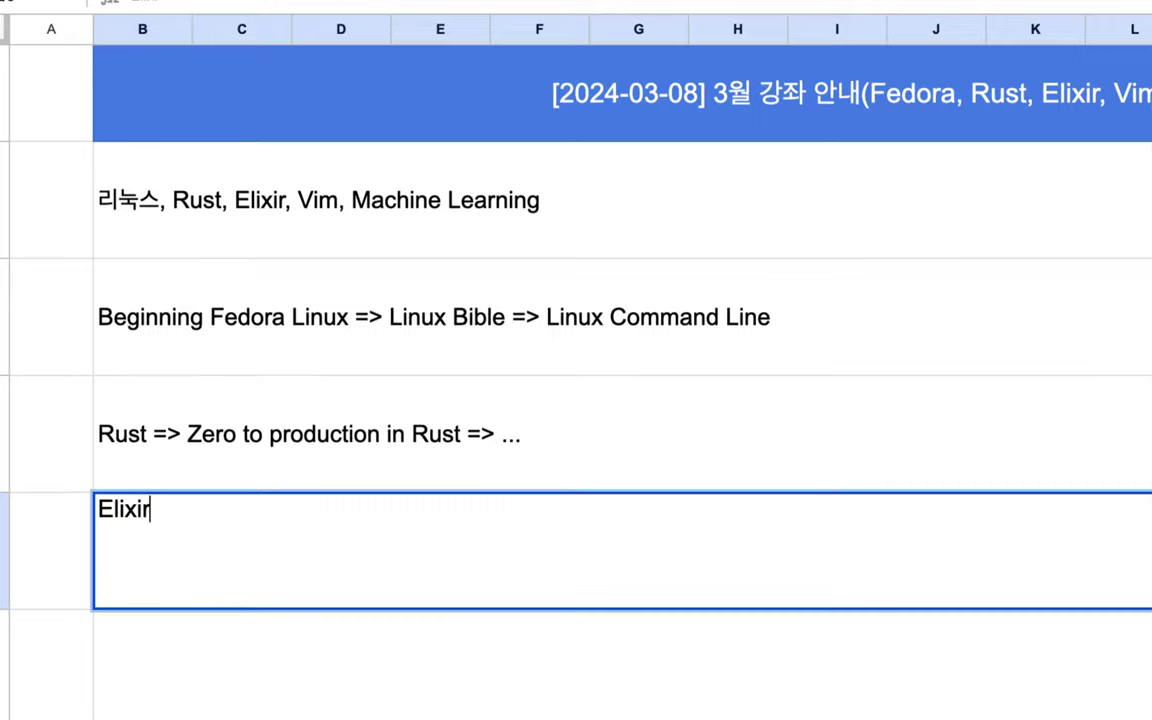
{"action": "type", "text": "=> "}
{"action": "type", "text": "De"}
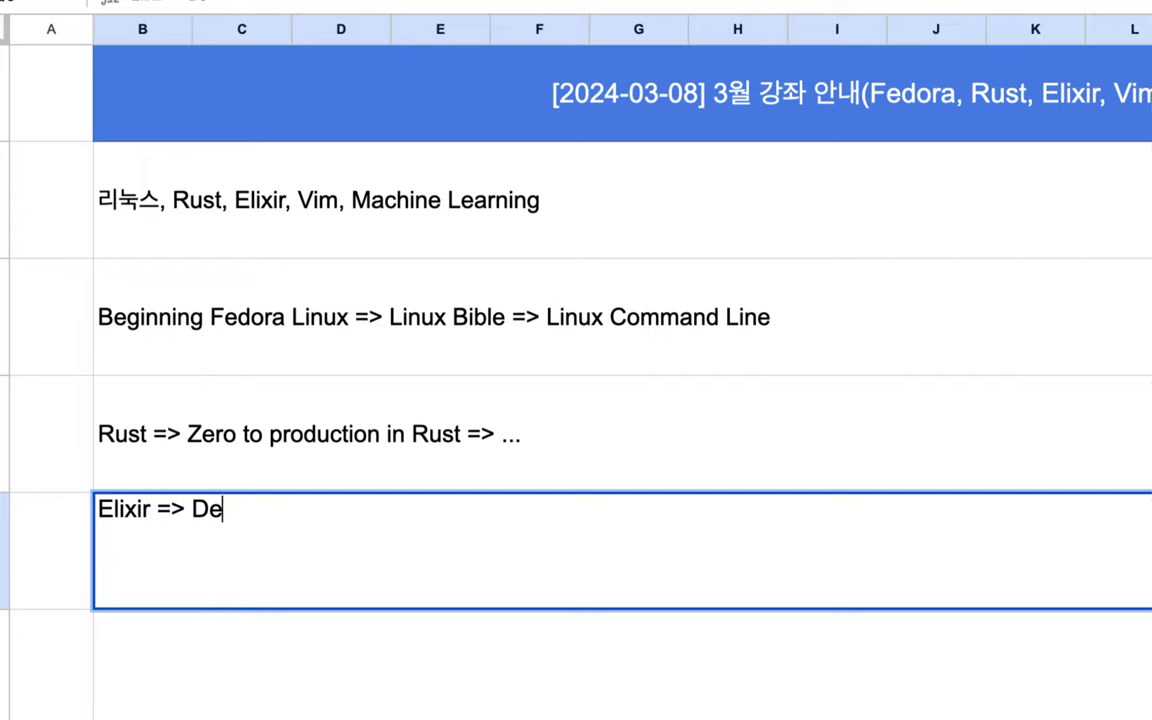
{"action": "type", "text": "bugging"}
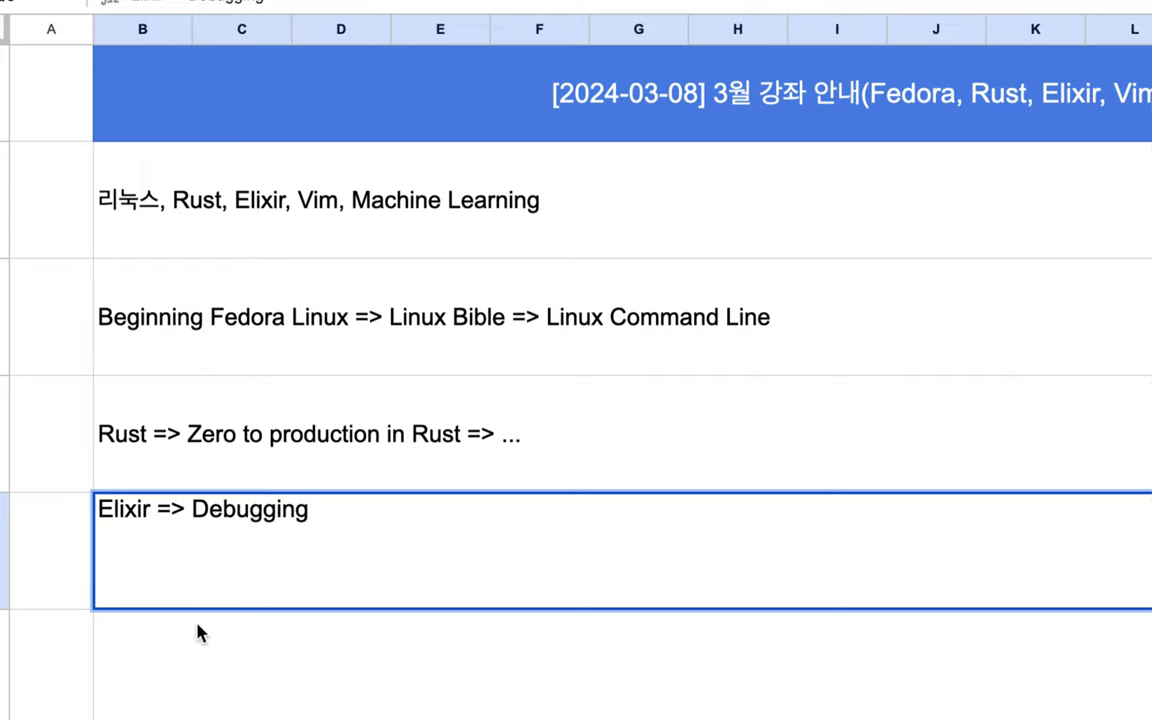
{"action": "key", "text": "Return"}
{"action": "scroll", "coordinate": [197, 630], "scroll_direction": "down", "scroll_amount": 1}
{"action": "type", "text": "Vim "}
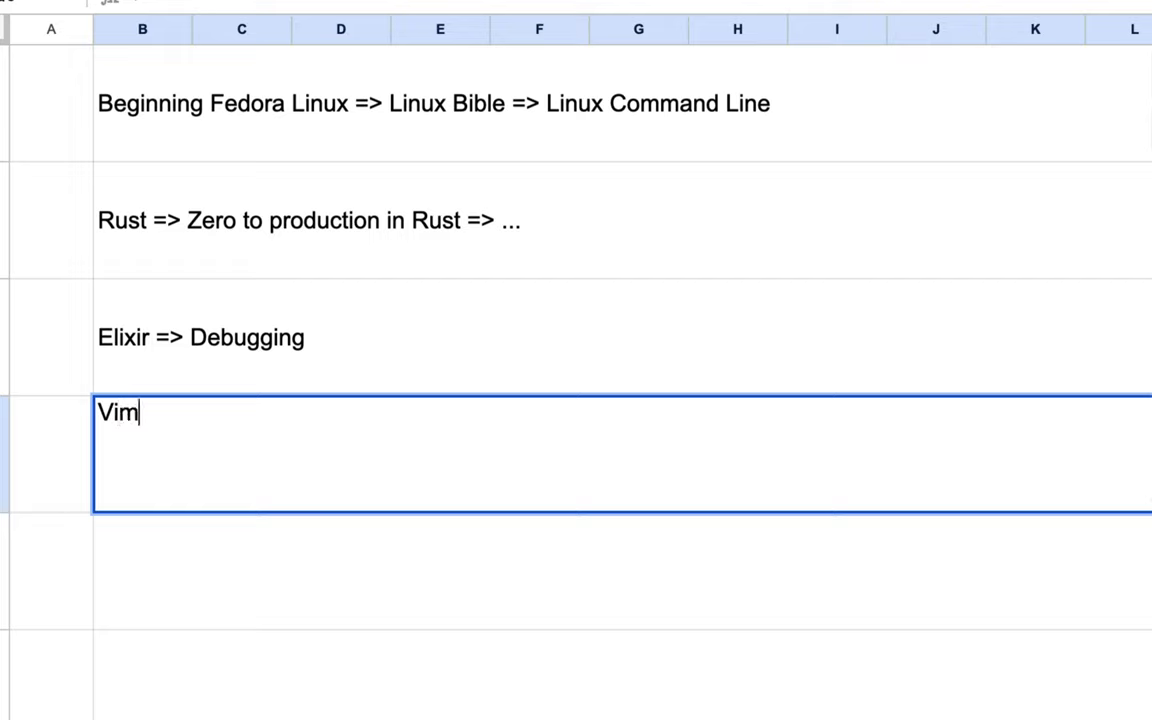
{"action": "type", "text": "=>"}
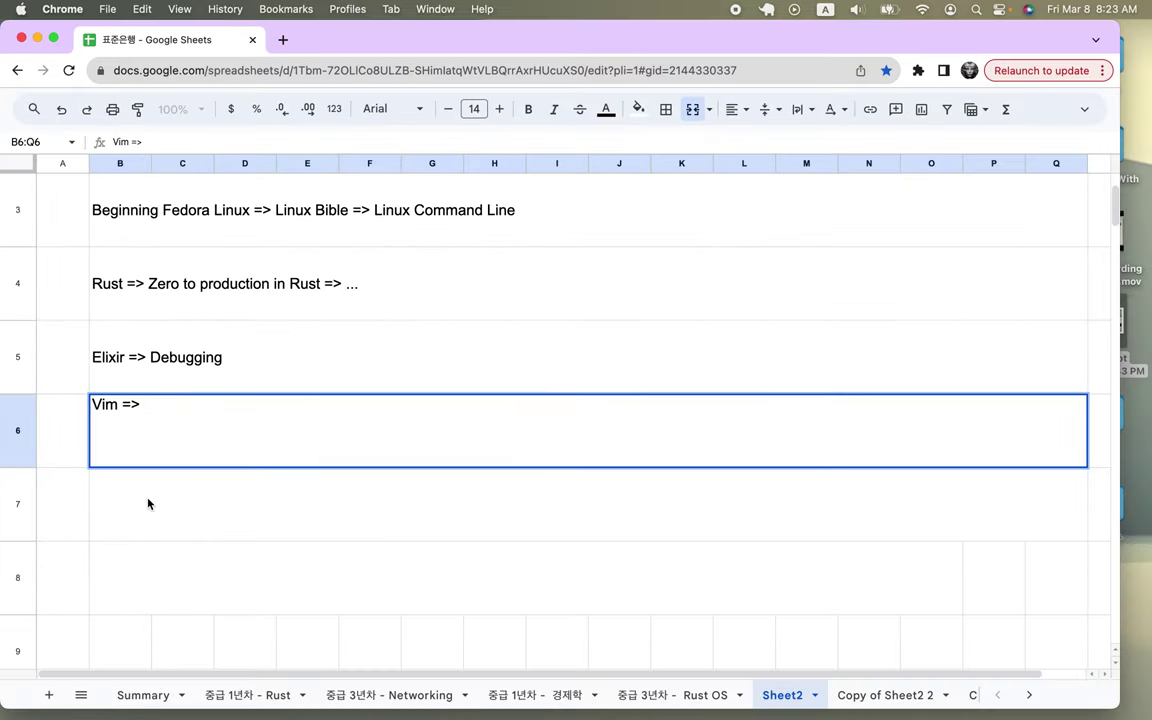
{"action": "key", "text": "Return"}
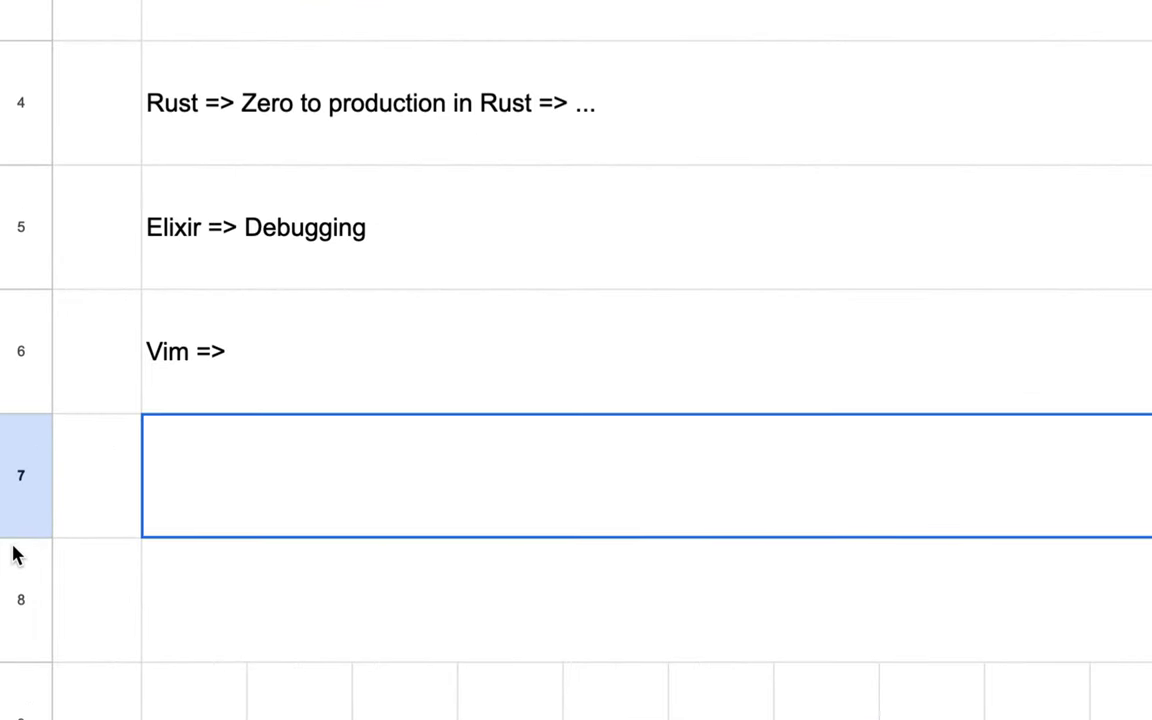
Fill row 7 with 'Proprietary Software => Open Source + Non-proprietary => 3차 산업으의 자동화 => 2차 산업에 융합'.
{"action": "double_click", "coordinate": [151, 499]}
{"action": "type", "text": "P"}
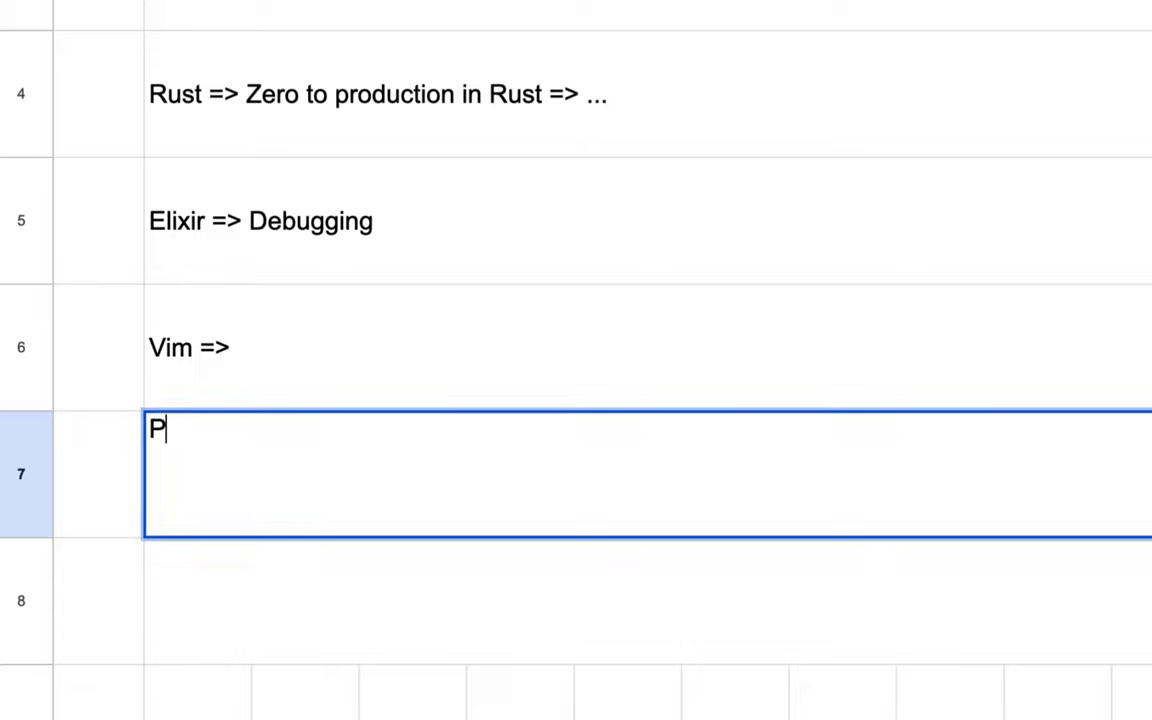
{"action": "type", "text": "roprie"}
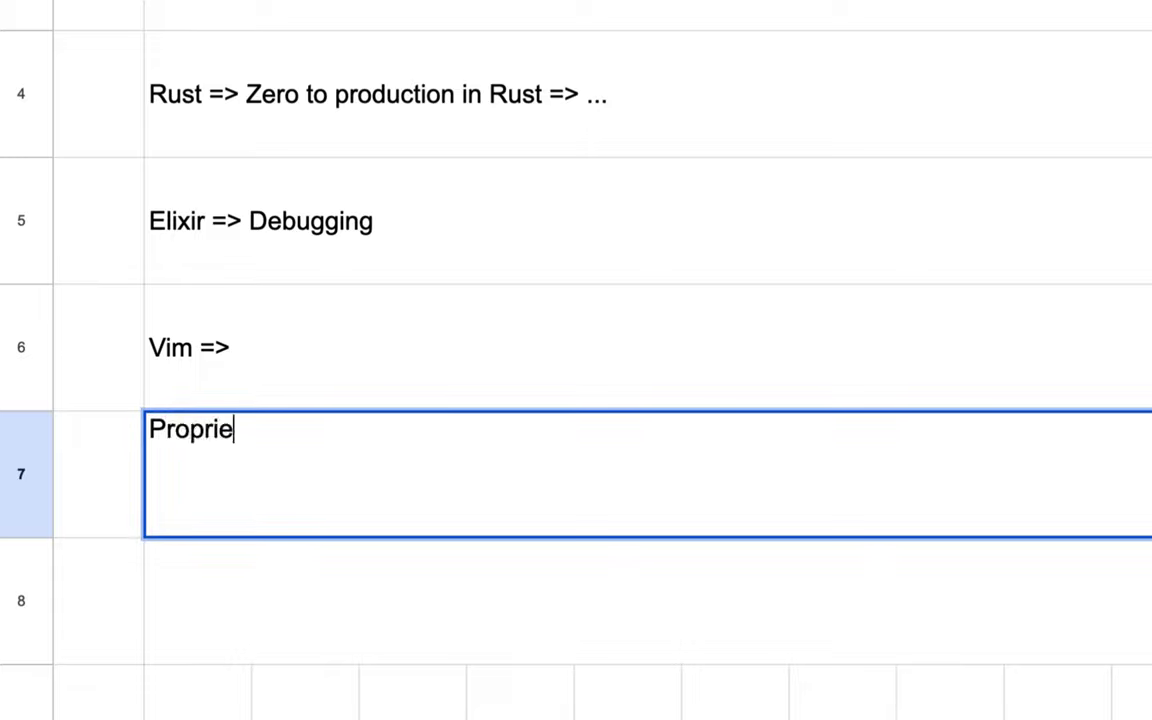
{"action": "type", "text": "tr"}
{"action": "key", "text": "BackSpace"}
{"action": "type", "text": "ary"}
{"action": "type", "text": " Sot"}
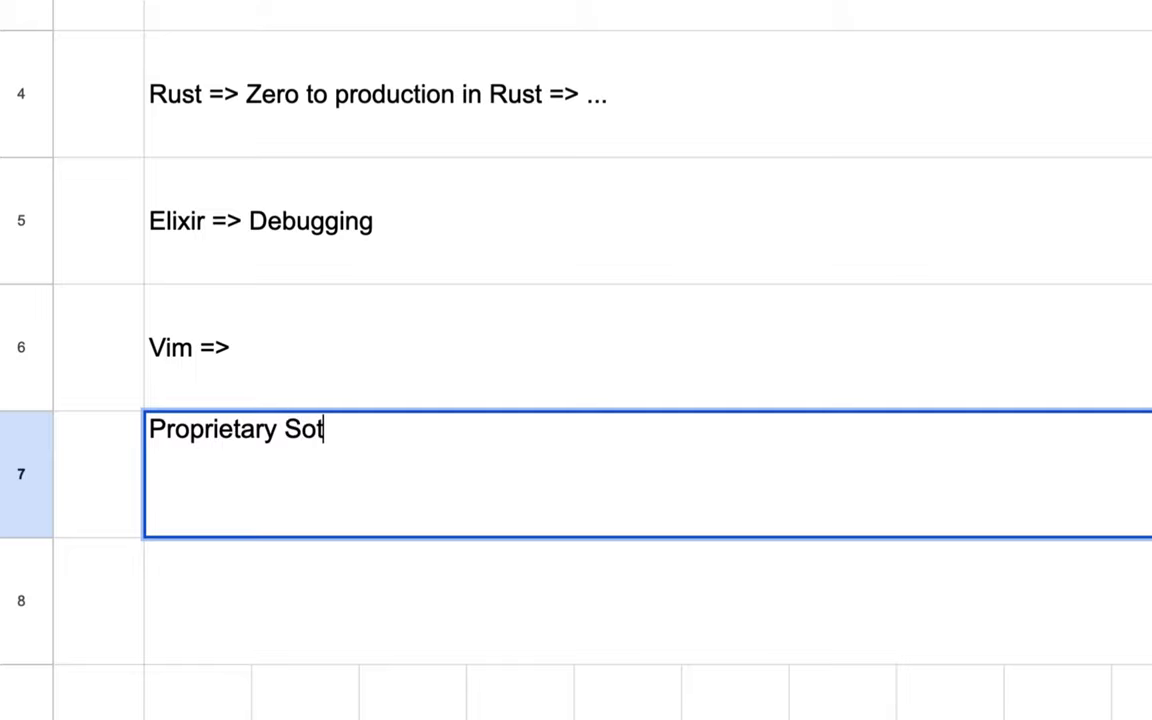
{"action": "key", "text": "BackSpace"}
{"action": "type", "text": "ftware "}
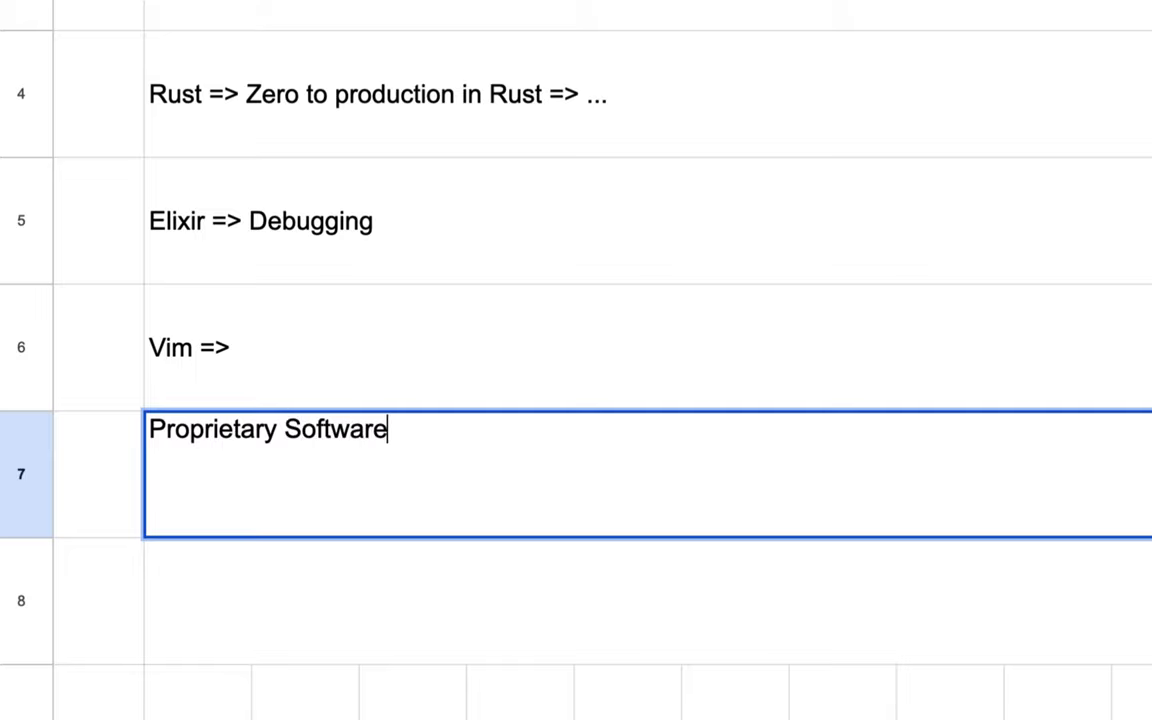
{"action": "type", "text": "=> "}
{"action": "type", "text": "Open "}
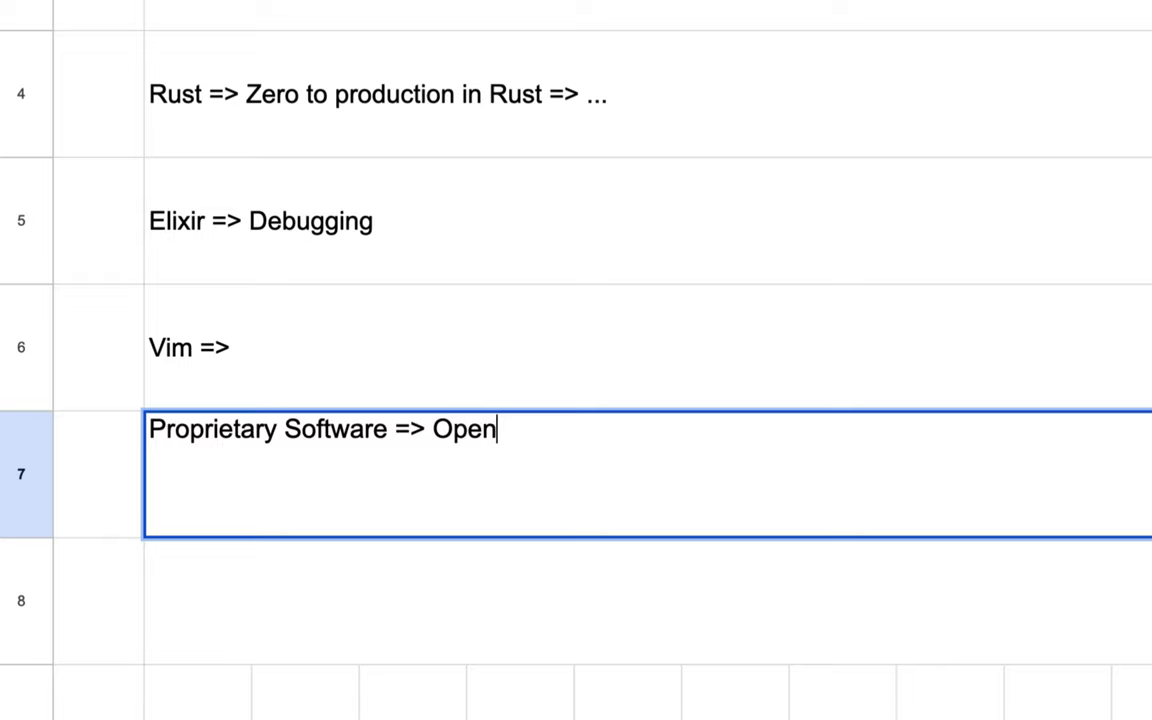
{"action": "type", "text": "Source"}
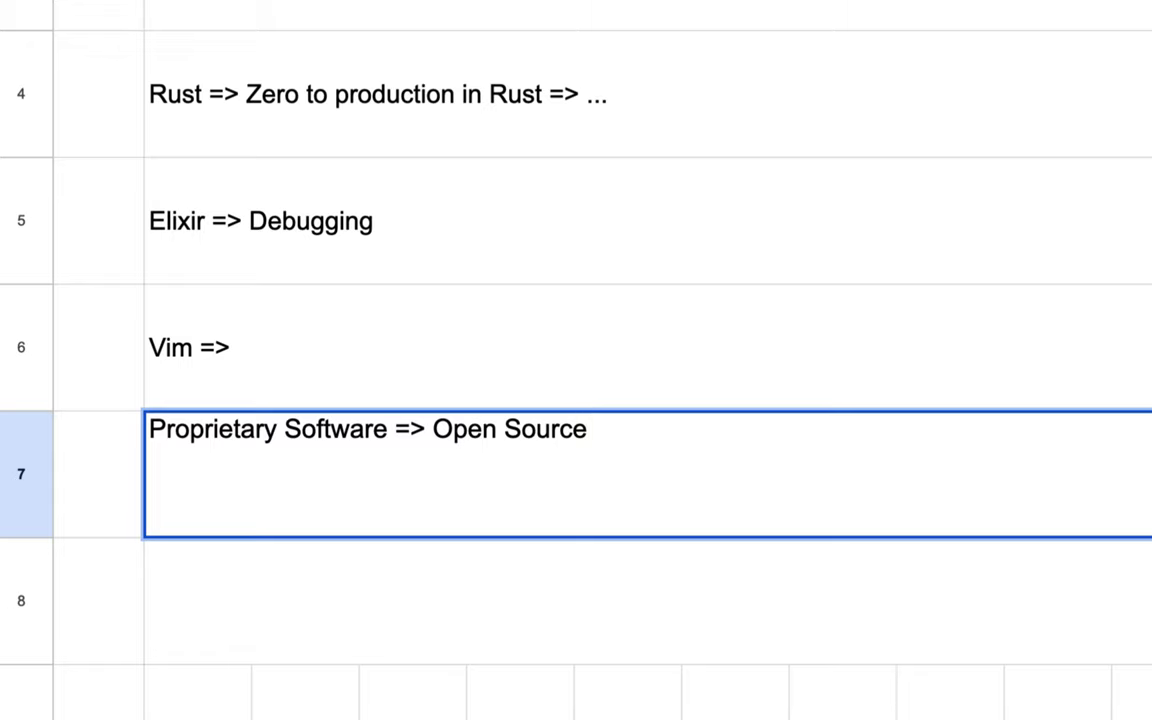
{"action": "type", "text": " + No"}
{"action": "type", "text": "n"}
{"action": "type", "text": "-"}
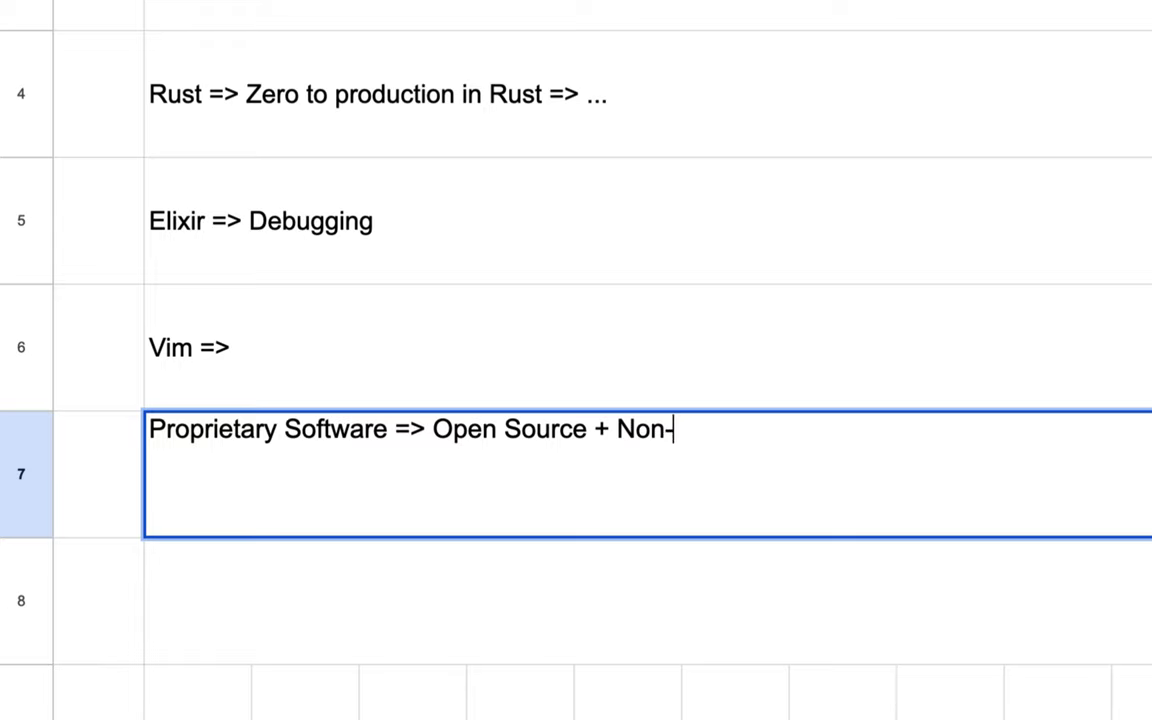
{"action": "type", "text": "propr"}
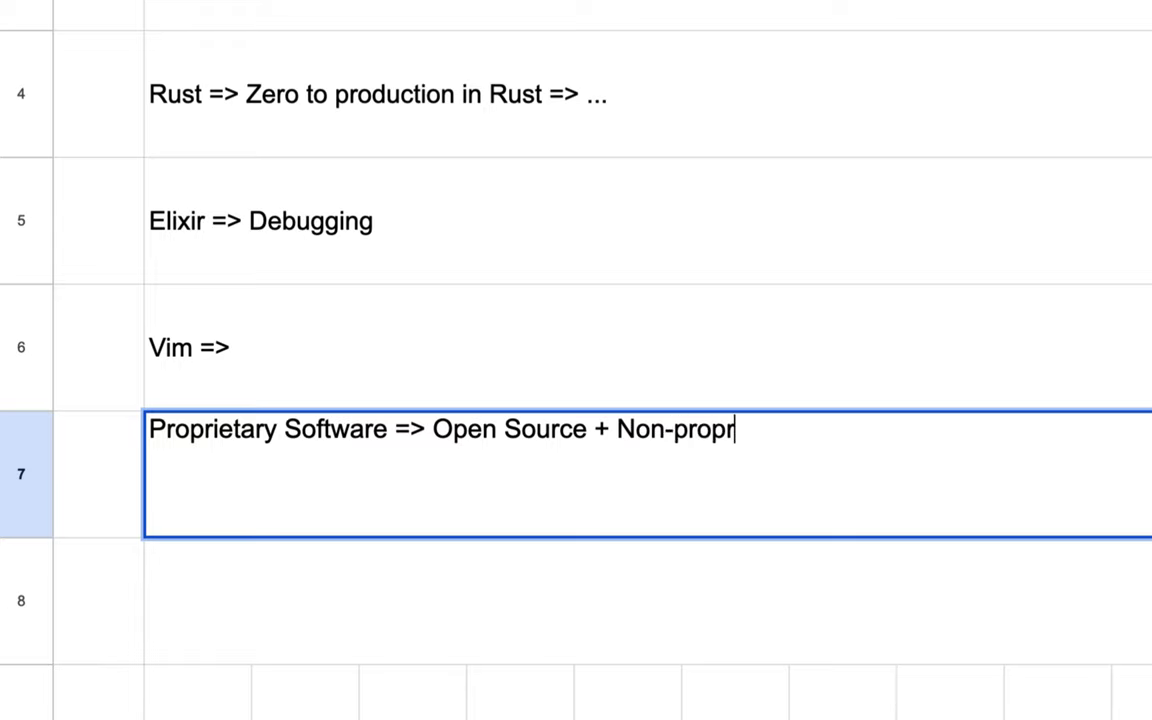
{"action": "type", "text": "ietary"}
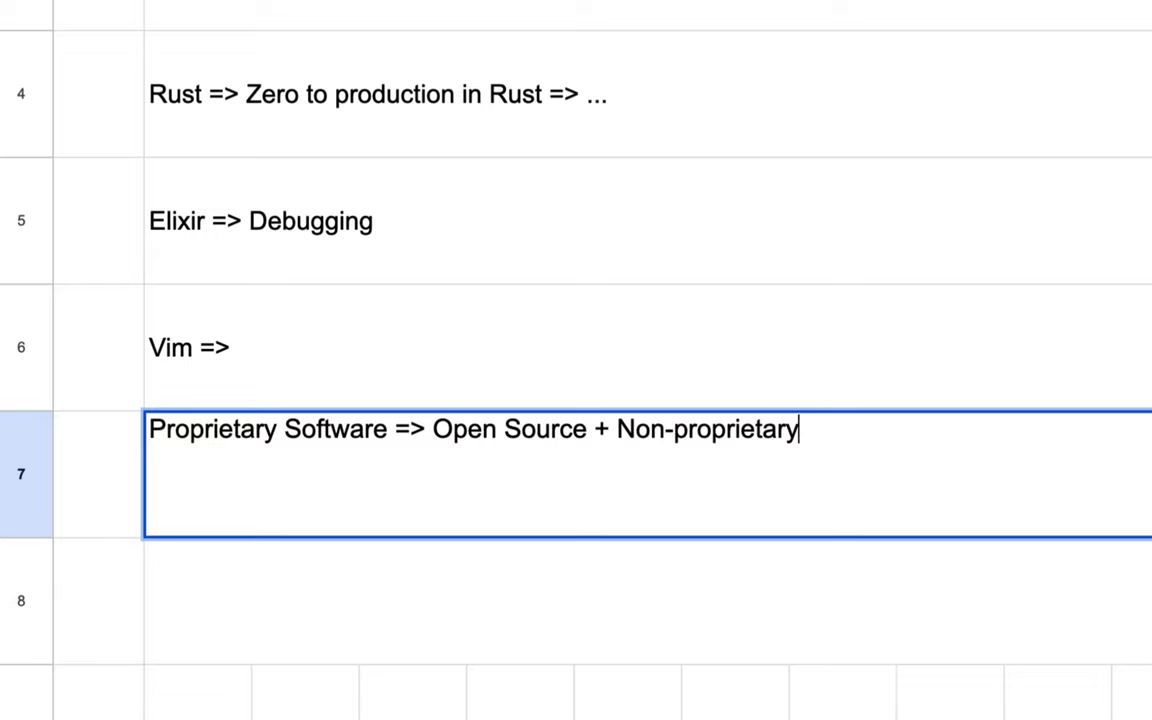
{"action": "type", "text": " => 3"}
{"action": "type", "text": "차 ㅅ"}
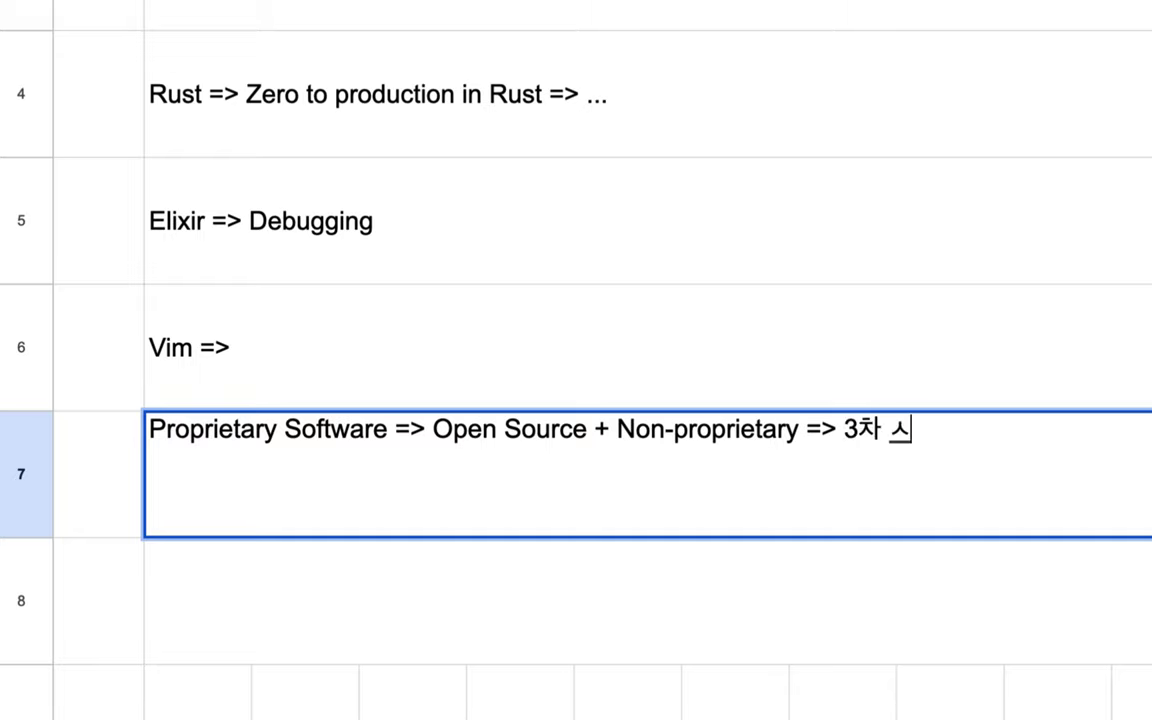
{"action": "type", "text": "산업으의 자"}
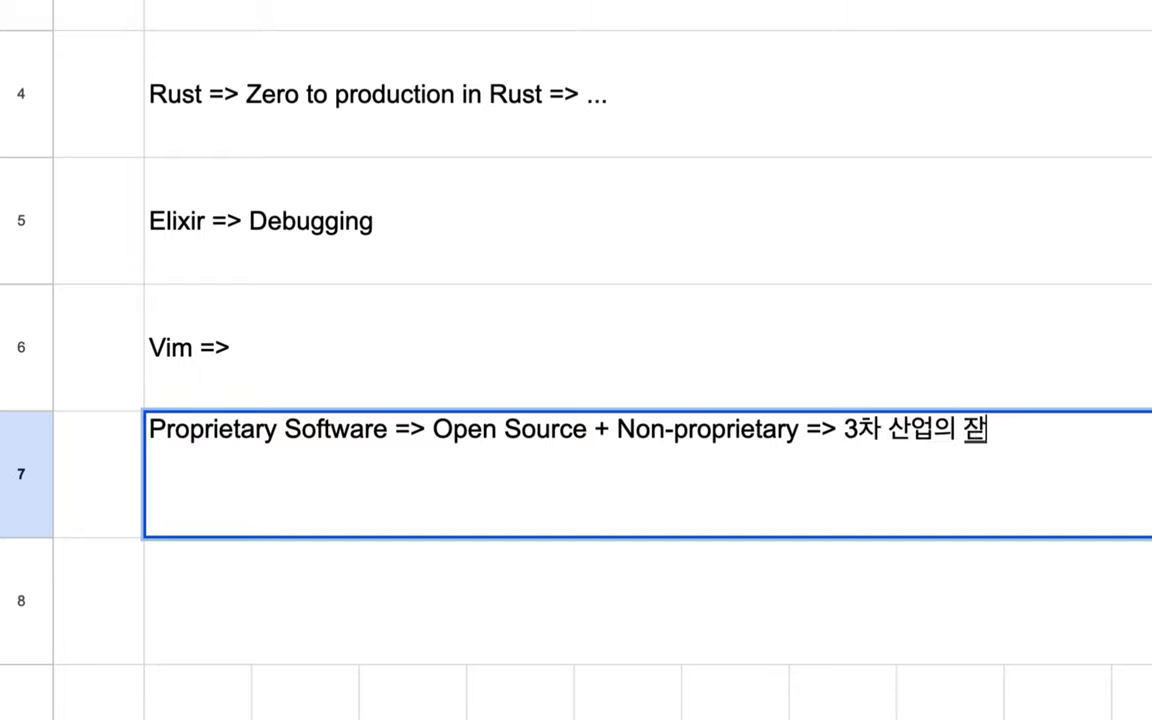
{"action": "type", "text": "동화 "}
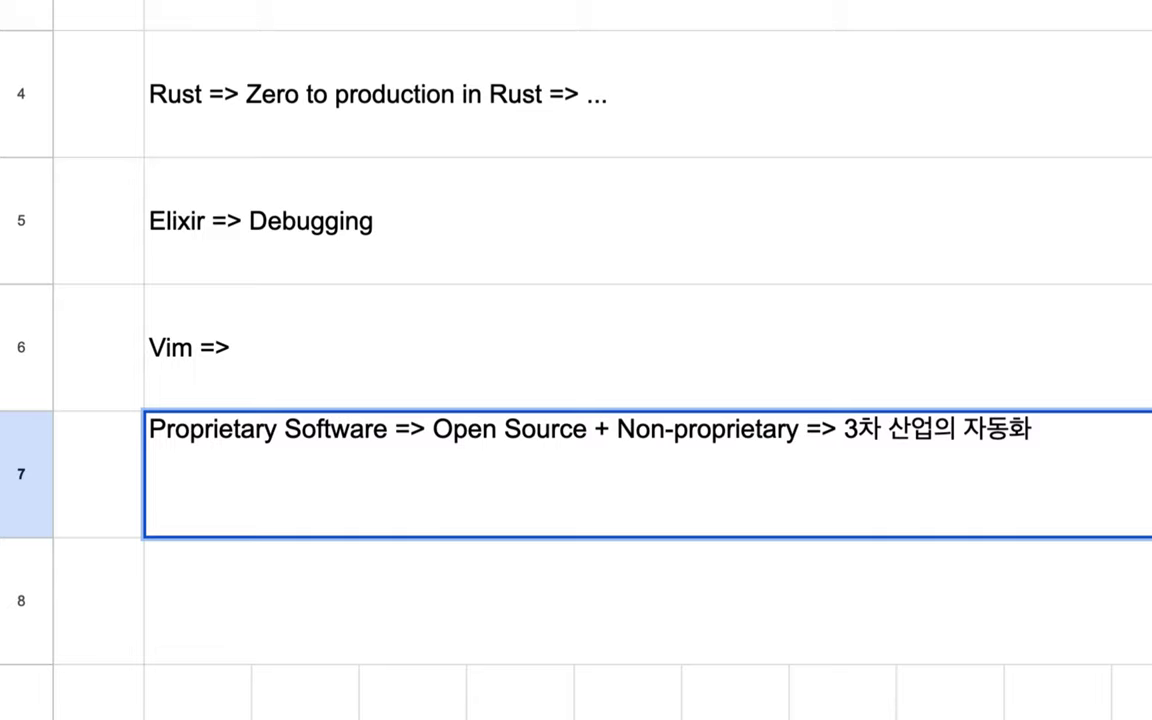
{"action": "type", "text": "=>"}
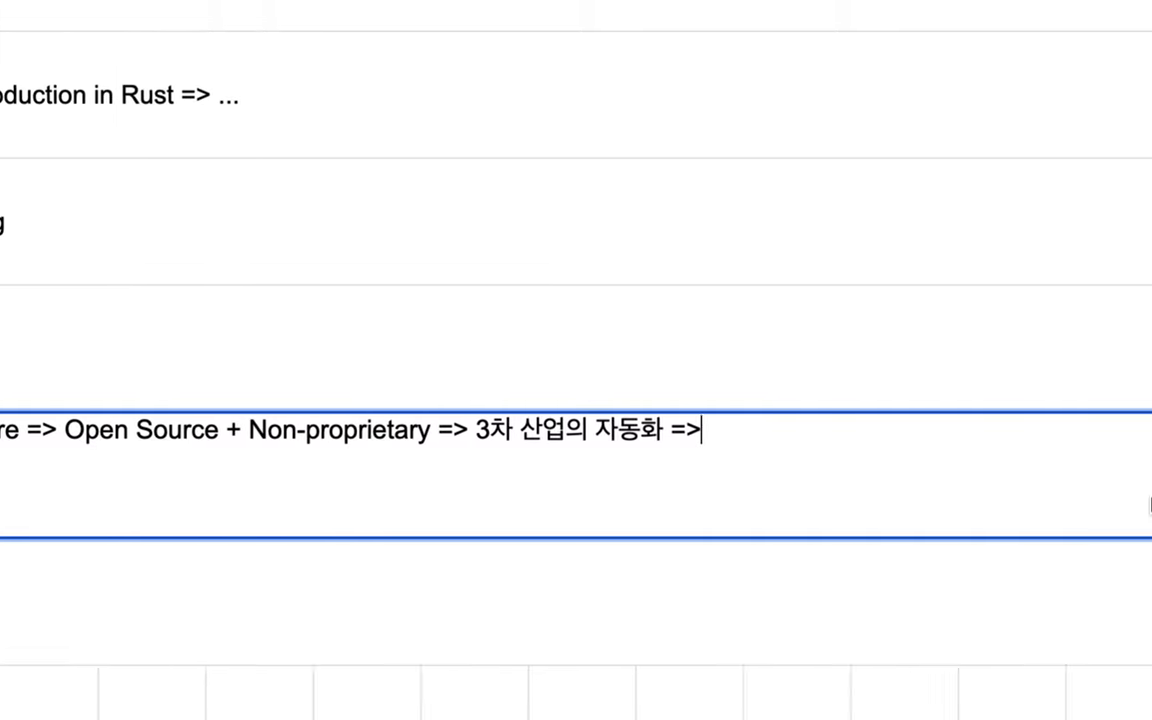
{"action": "type", "text": " 2차 산"}
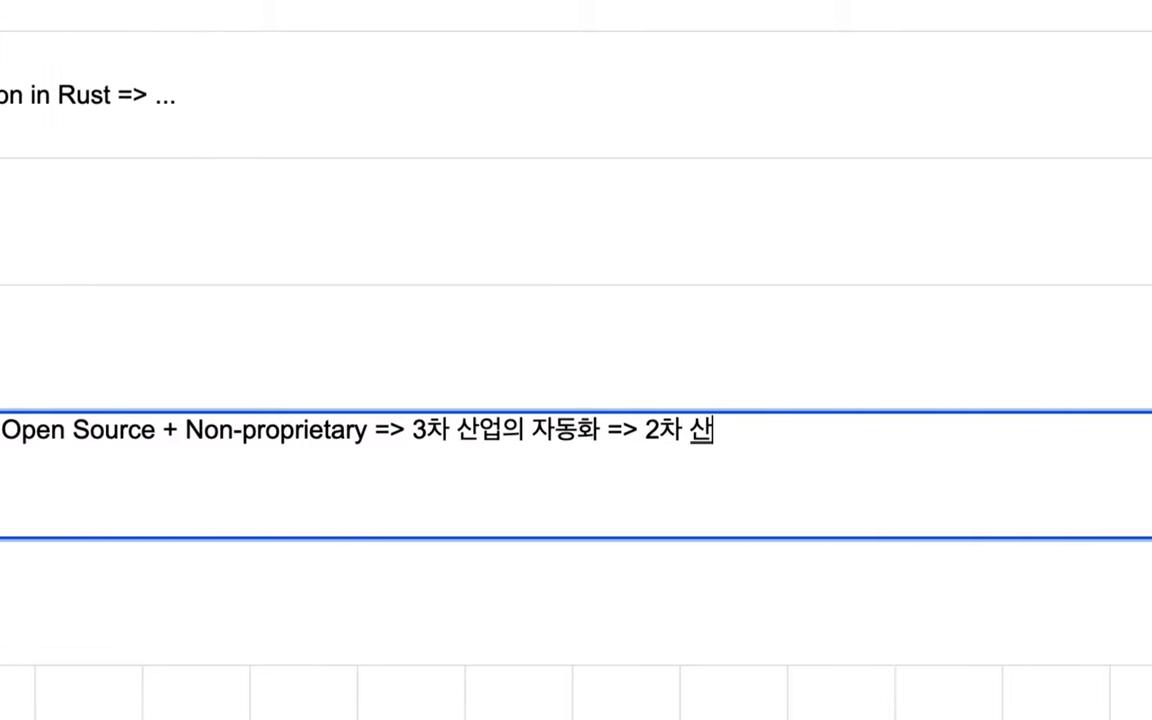
{"action": "type", "text": "업에 융"}
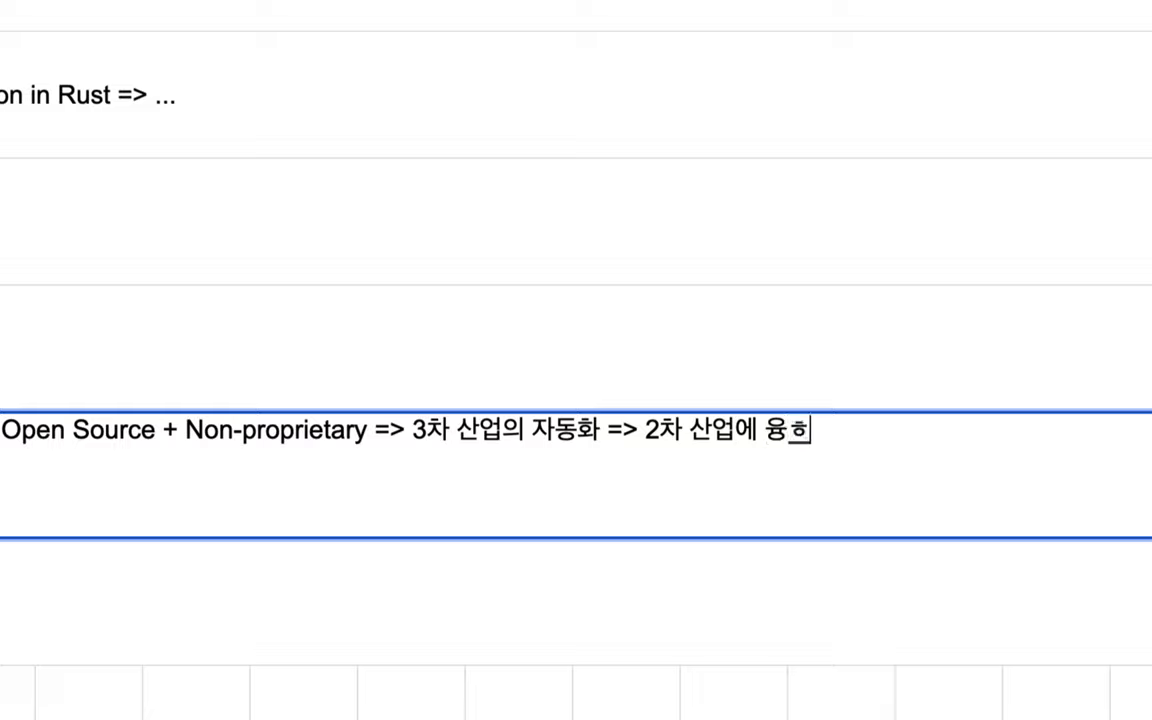
{"action": "type", "text": "합"}
{"action": "left_click_drag", "start_coordinate": [242, 429], "coordinate": [790, 445]}
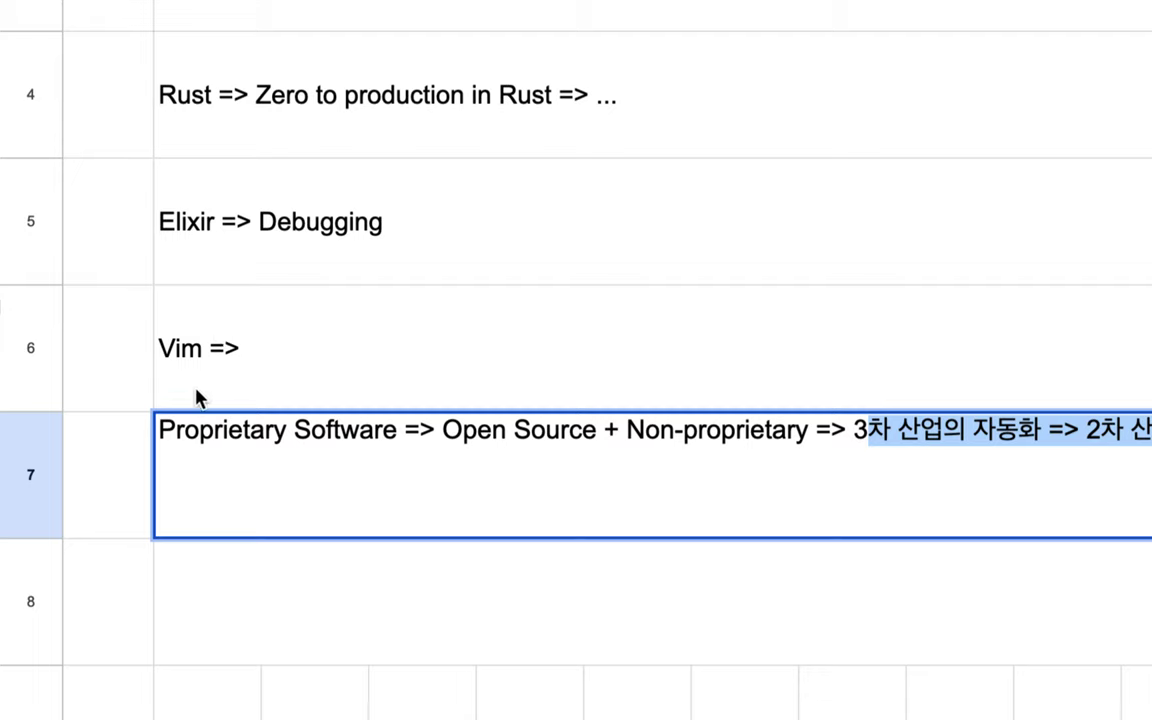
Type 'MacOS, Chrome, VS Code, Windows ...' into the row 8 cell.
{"action": "left_click", "coordinate": [222, 621]}
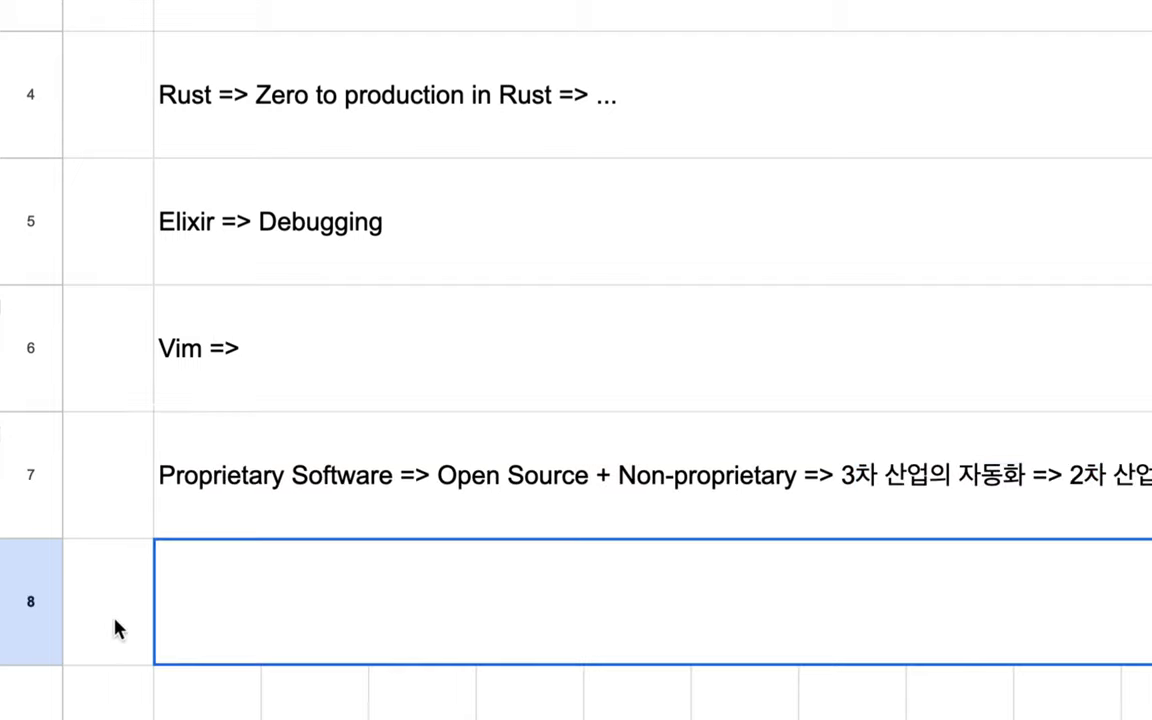
{"action": "scroll", "coordinate": [103, 622], "scroll_direction": "down", "scroll_amount": 1}
{"action": "scroll", "coordinate": [105, 625], "scroll_direction": "down", "scroll_amount": 1}
{"action": "double_click", "coordinate": [347, 335]}
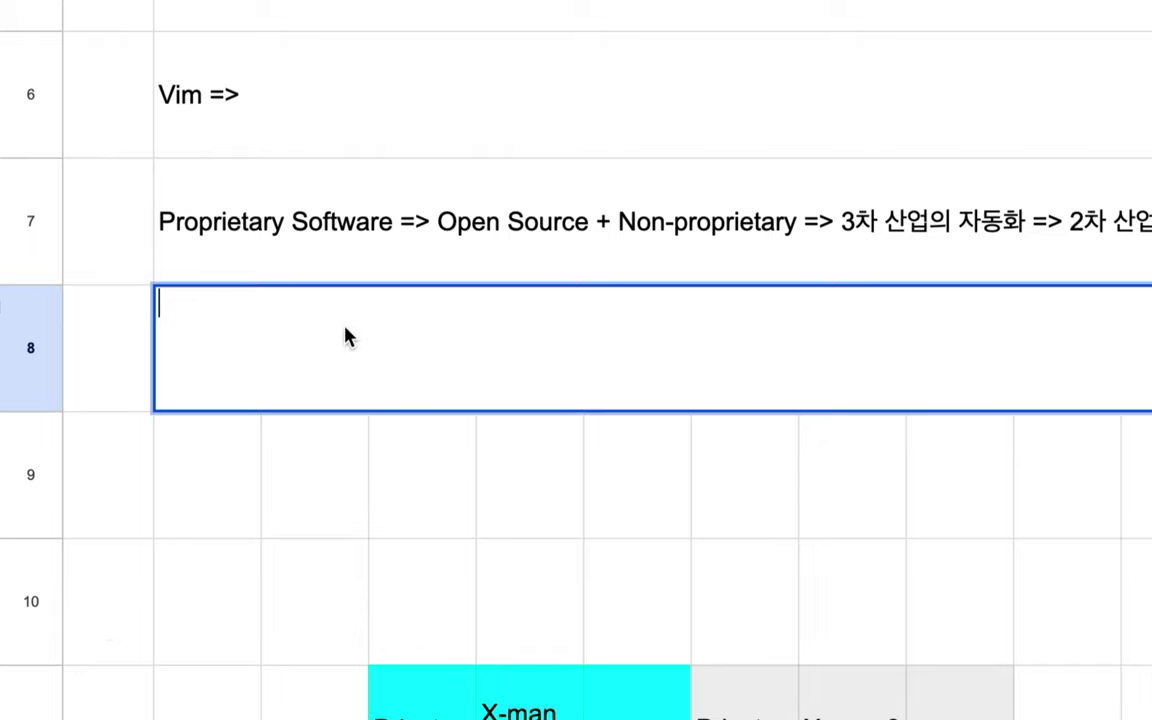
{"action": "type", "text": "-"}
{"action": "key", "text": "BackSpace"}
{"action": "type", "text": "MacOS"}
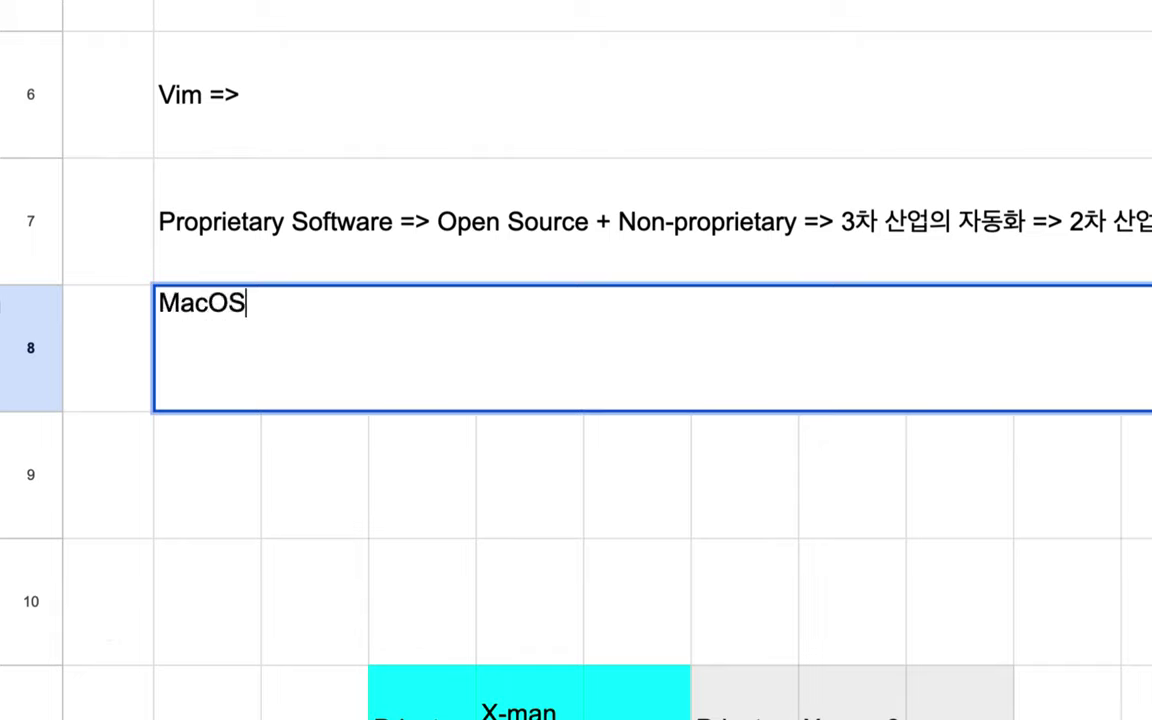
{"action": "type", "text": " m"}
{"action": "key", "text": "BackSpace"}
{"action": "key", "text": "BackSpace"}
{"action": "type", "text": ", C"}
{"action": "type", "text": "hrome "}
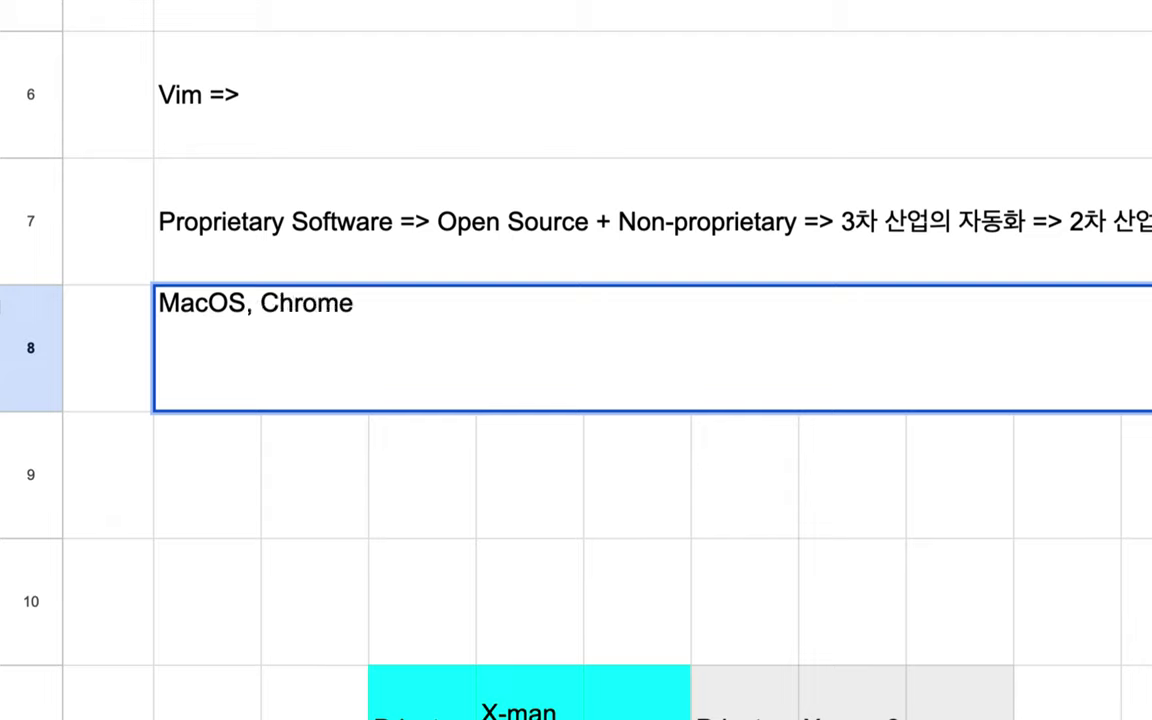
{"action": "type", "text": ", VS C"}
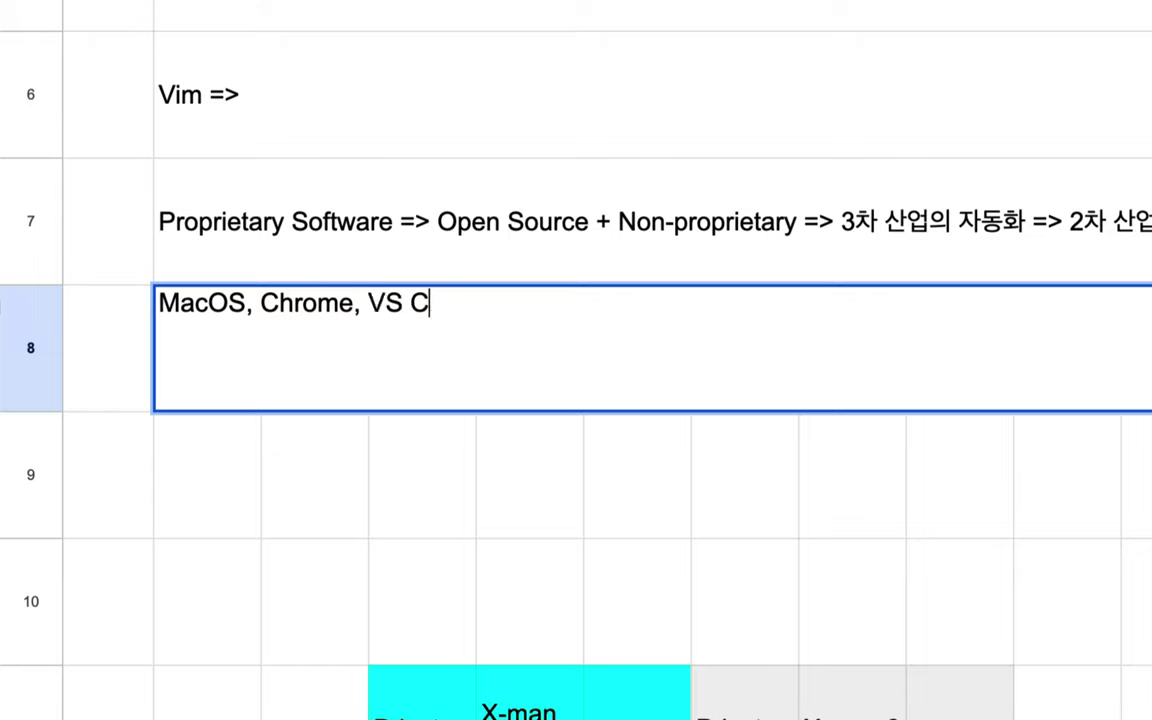
{"action": "type", "text": "ode, W"}
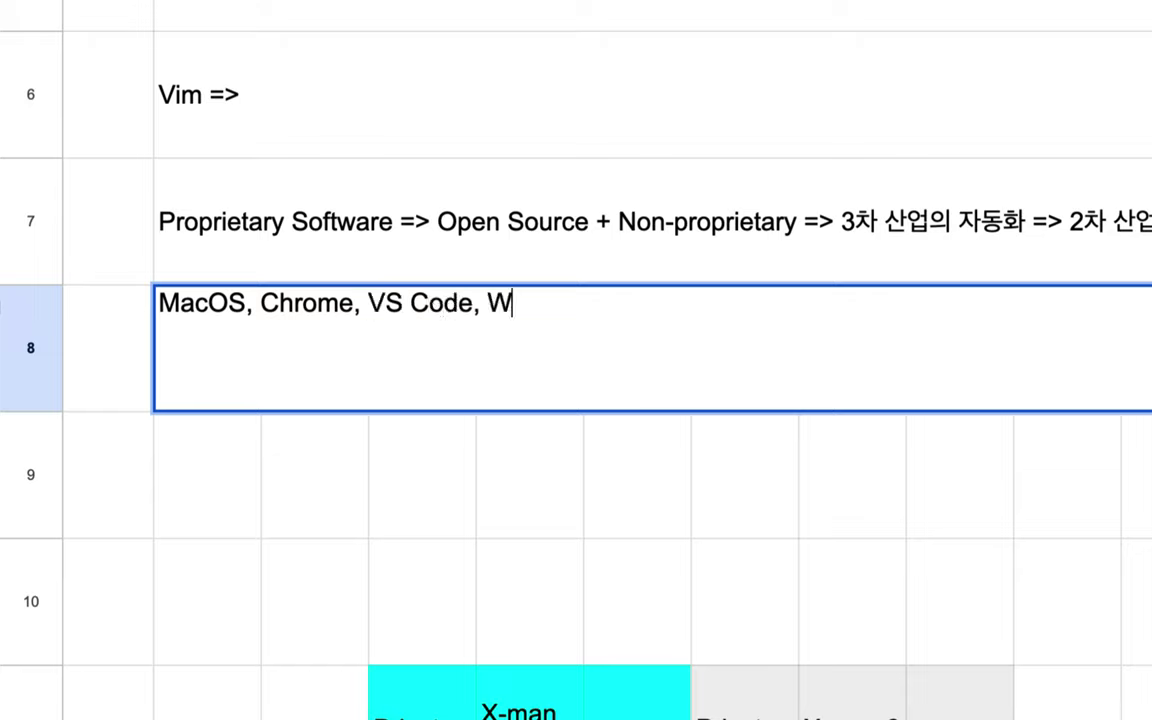
{"action": "type", "text": "indow"}
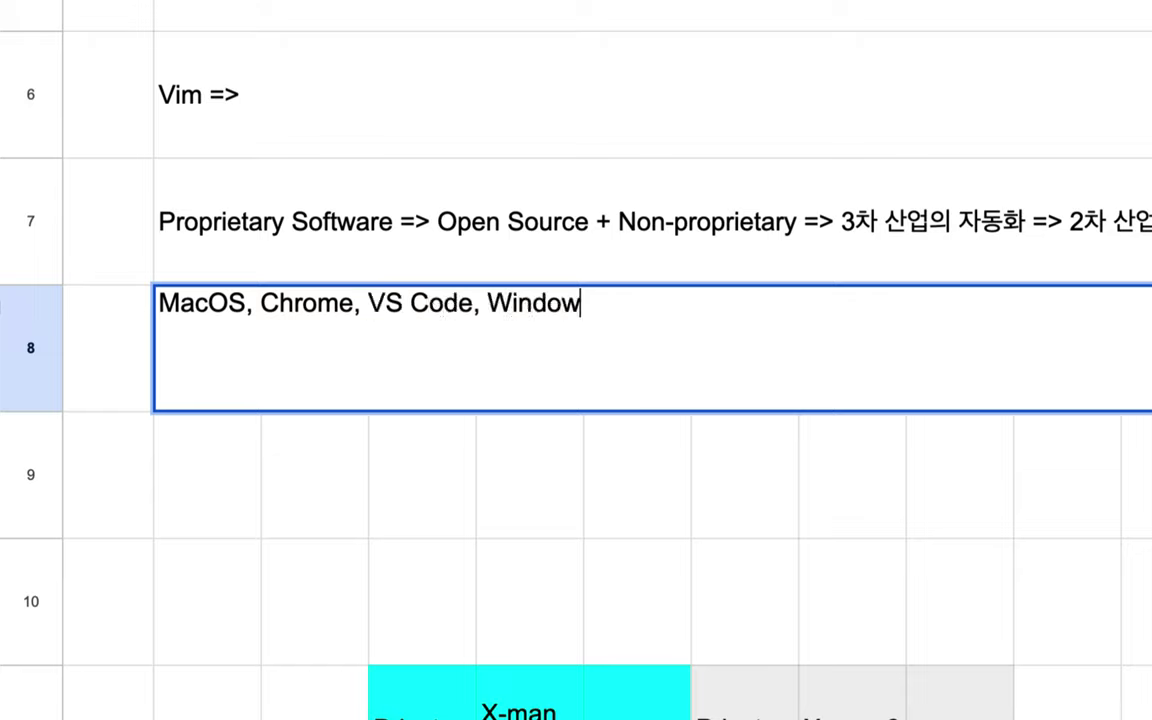
{"action": "type", "text": "s ..."}
Change 'Chrome' to 'Chromium' in row 8 and select the 'Chromium, VS Code,' text.
{"action": "left_click", "coordinate": [355, 303]}
{"action": "key", "text": "BackSpace"}
{"action": "type", "text": "iu"}
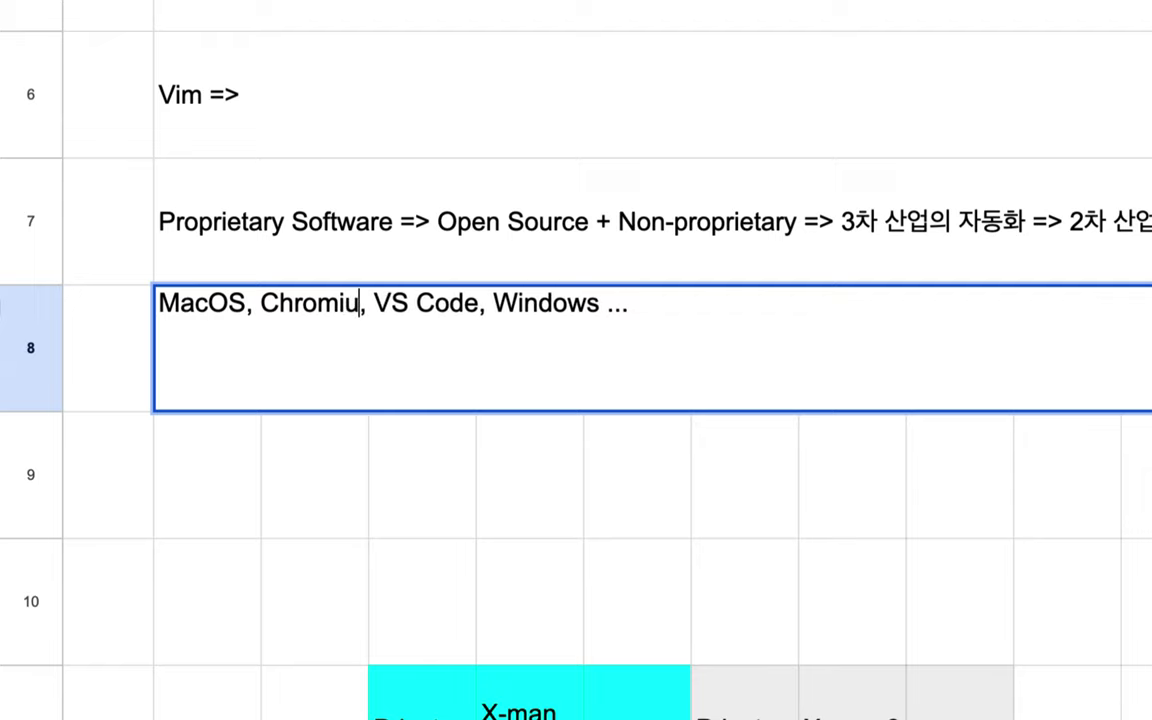
{"action": "type", "text": "m"}
{"action": "left_click_drag", "start_coordinate": [395, 303], "coordinate": [499, 308]}
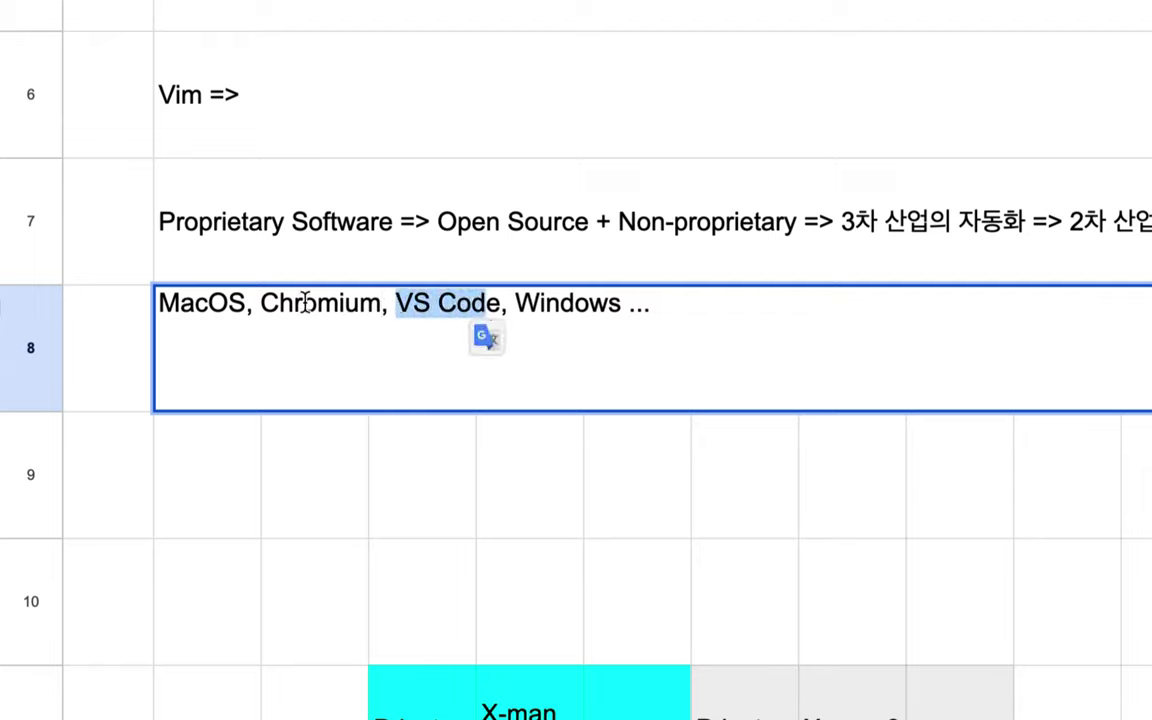
{"action": "left_click_drag", "start_coordinate": [272, 303], "coordinate": [515, 310]}
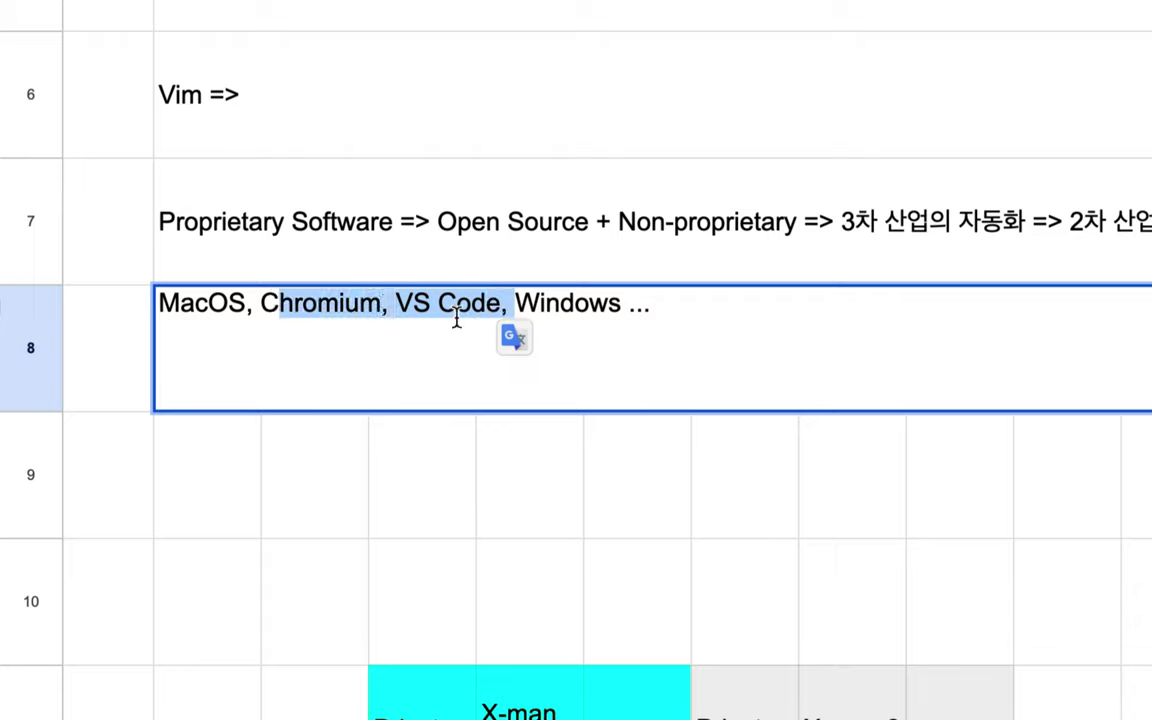
{"action": "left_click", "coordinate": [348, 303]}
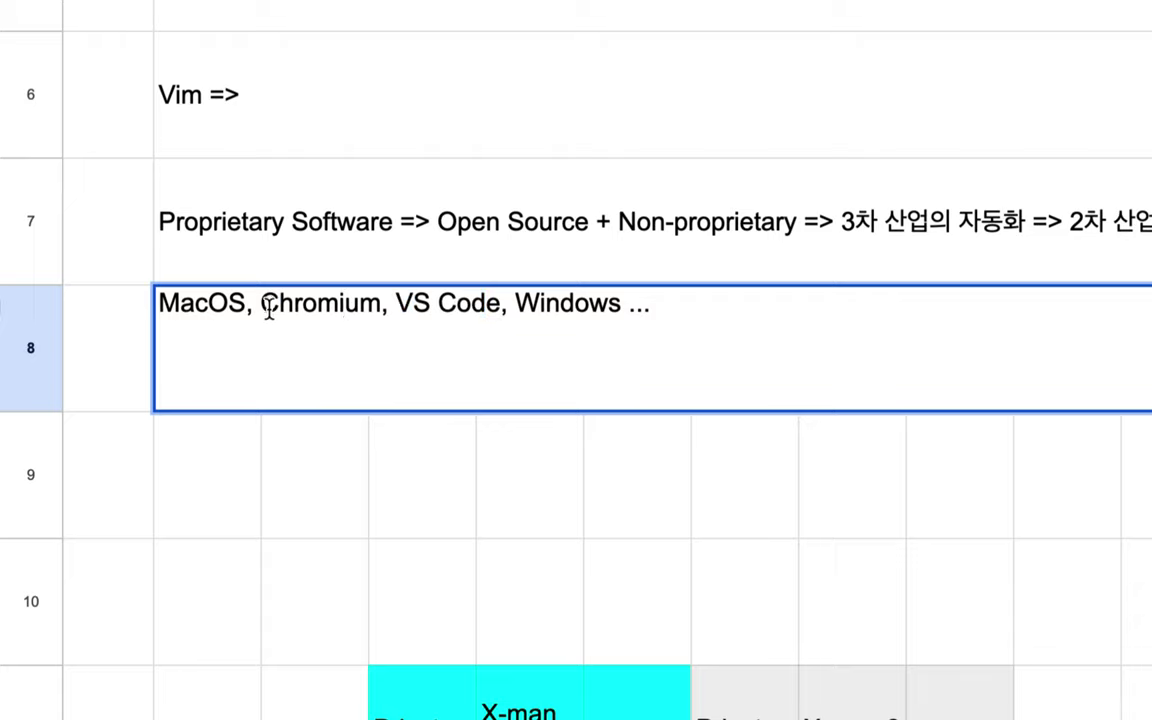
{"action": "left_click_drag", "start_coordinate": [261, 304], "coordinate": [503, 312]}
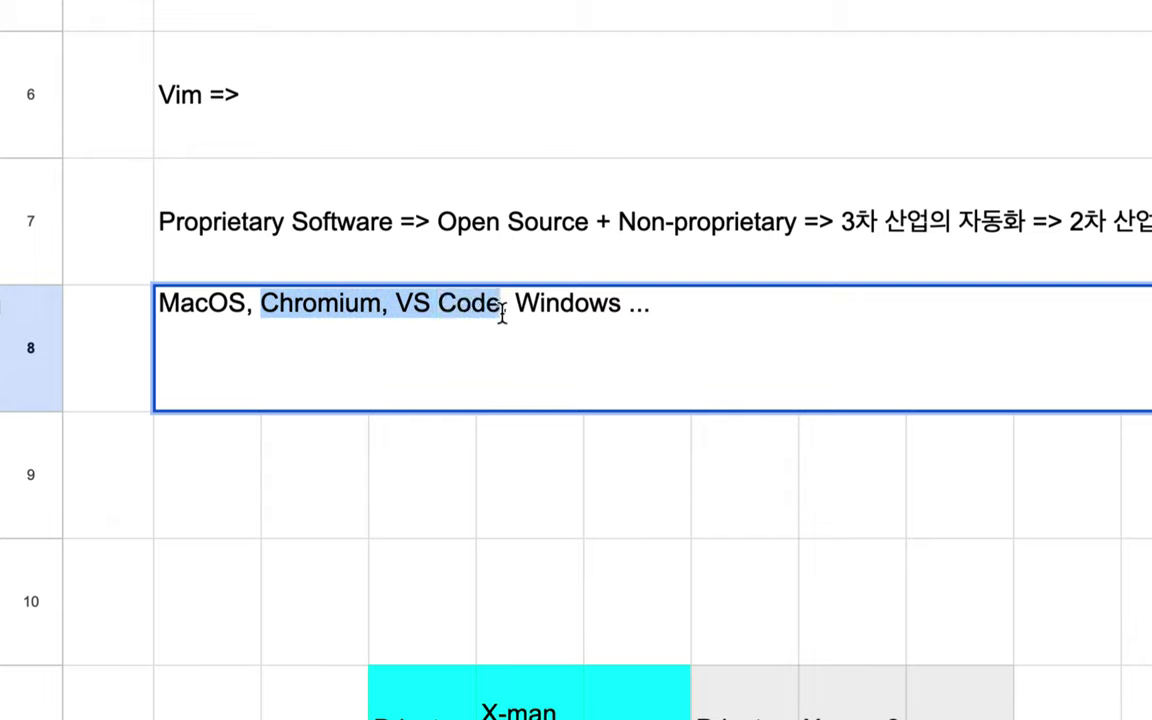
{"action": "left_click_drag", "start_coordinate": [503, 312], "coordinate": [518, 313]}
Append ' => Linux, Vim, Firefox, Thunderbird ...' to the row 8 note.
{"action": "left_click", "coordinate": [671, 311]}
{"action": "type", "text": "=> "}
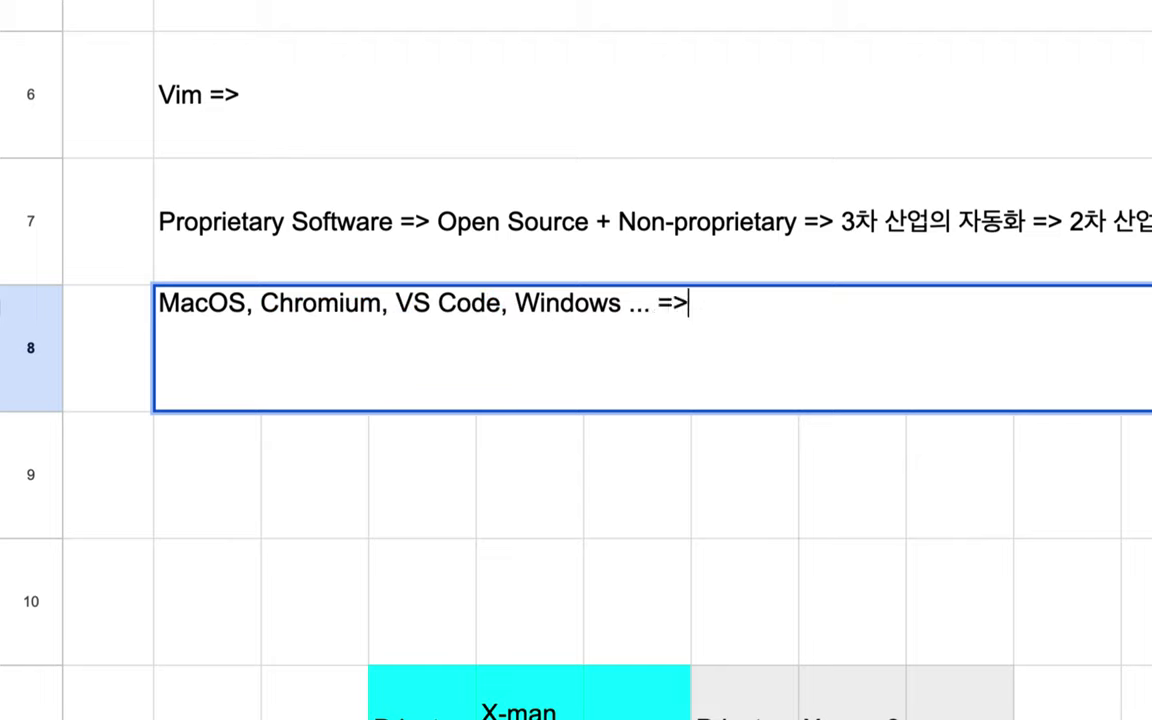
{"action": "type", "text": "Lu"}
{"action": "key", "text": "BackSpace"}
{"action": "type", "text": "inux, V"}
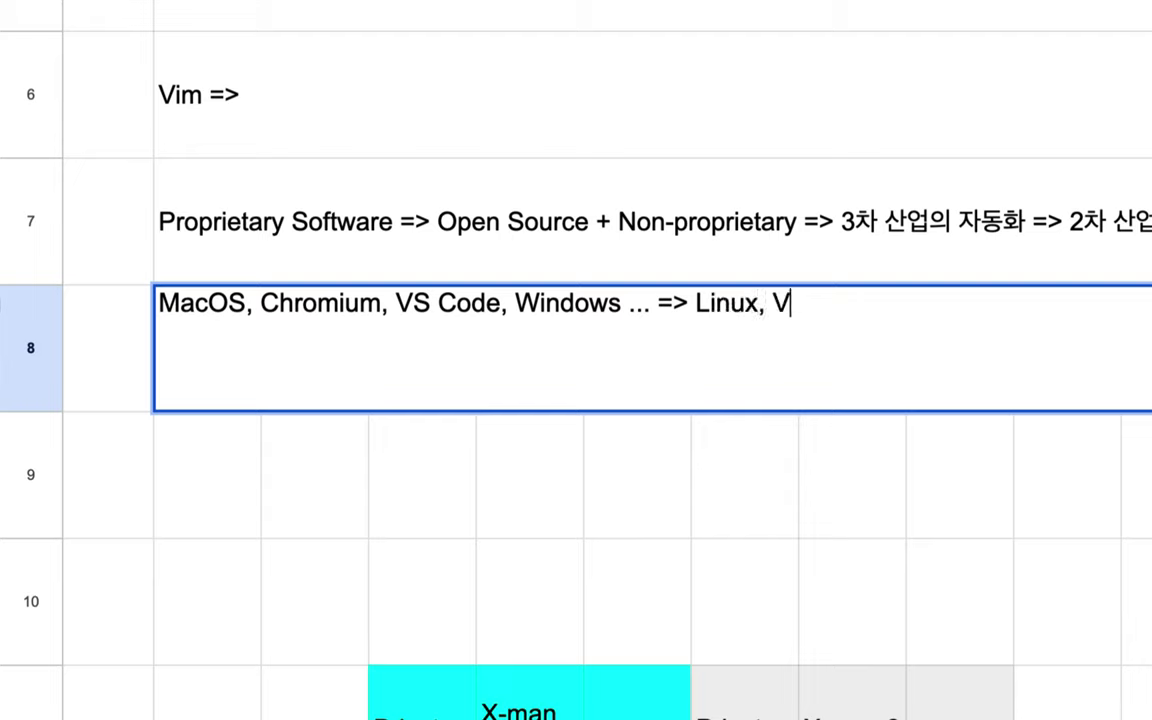
{"action": "type", "text": "im, "}
{"action": "type", "text": "Fir"}
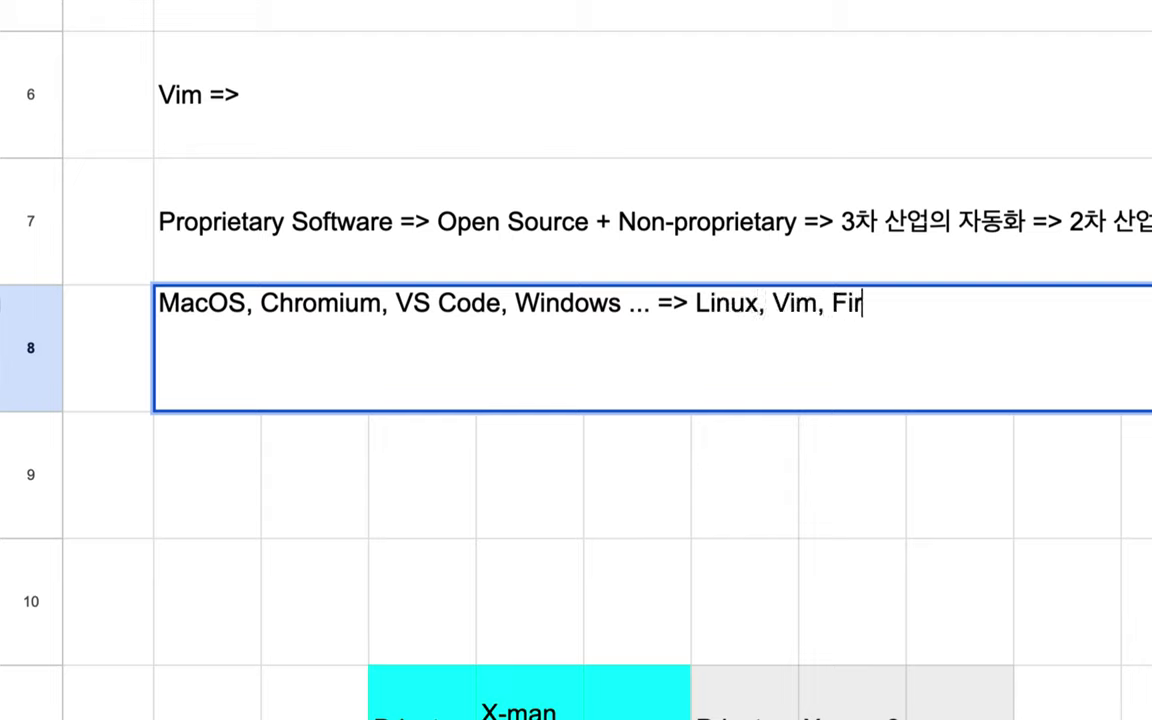
{"action": "type", "text": "efox"}
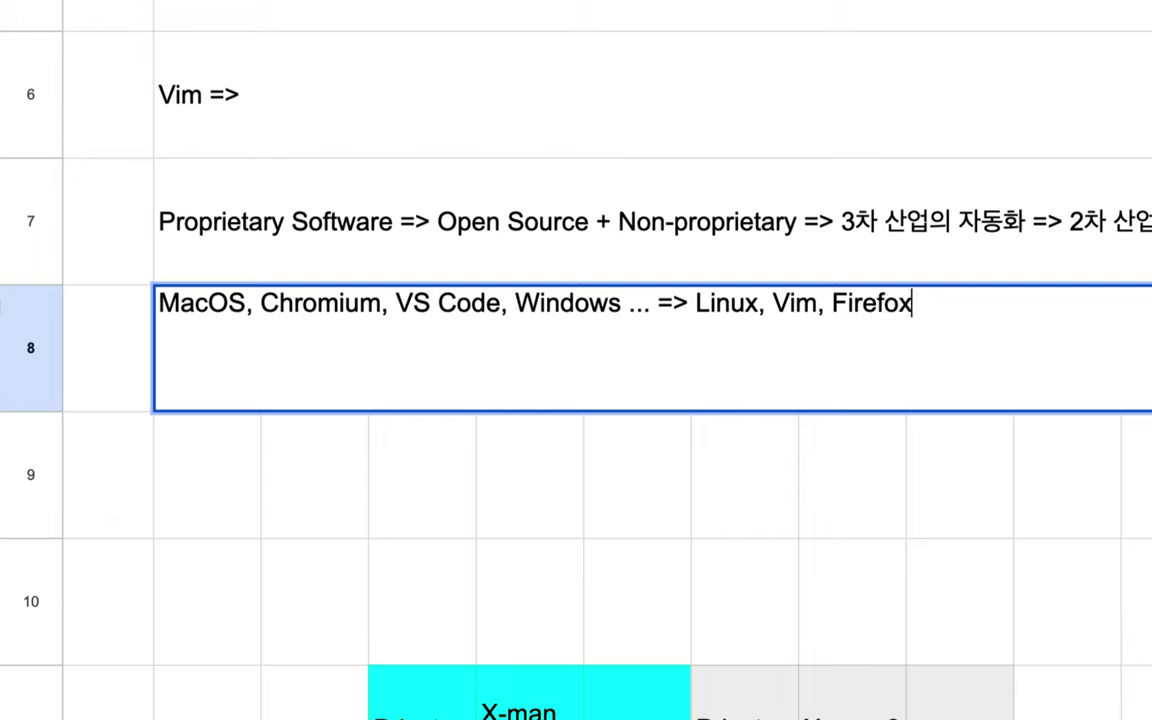
{"action": "type", "text": ", Thun"}
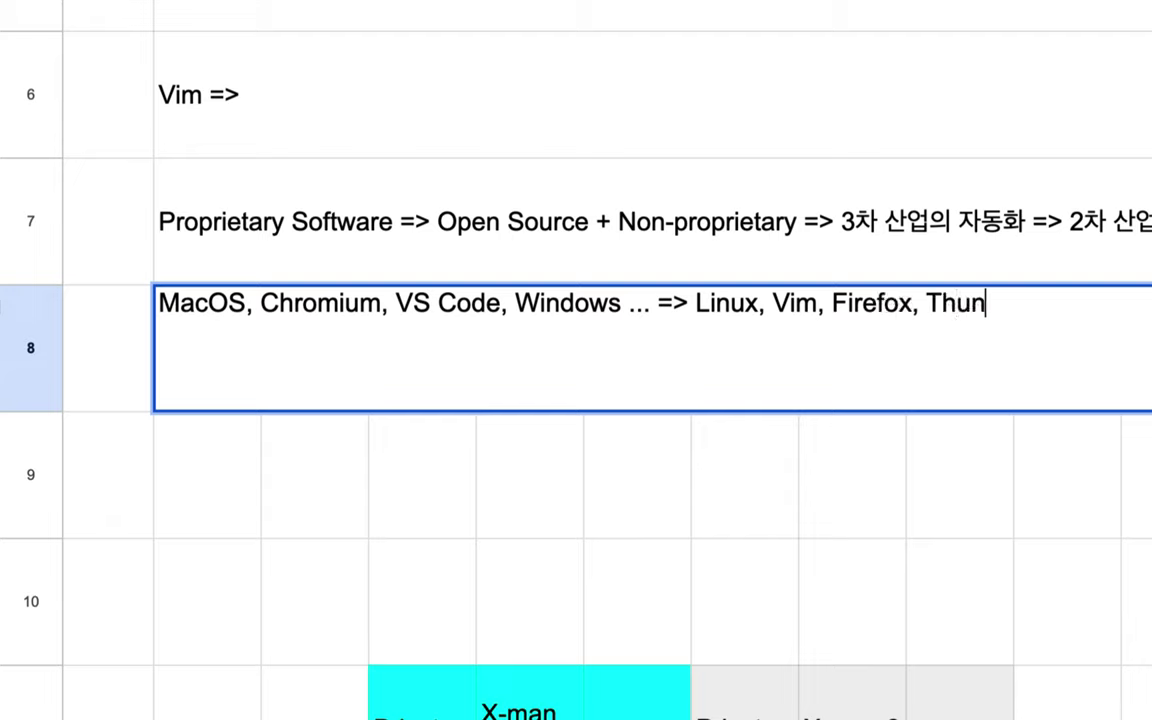
{"action": "type", "text": "derbird"}
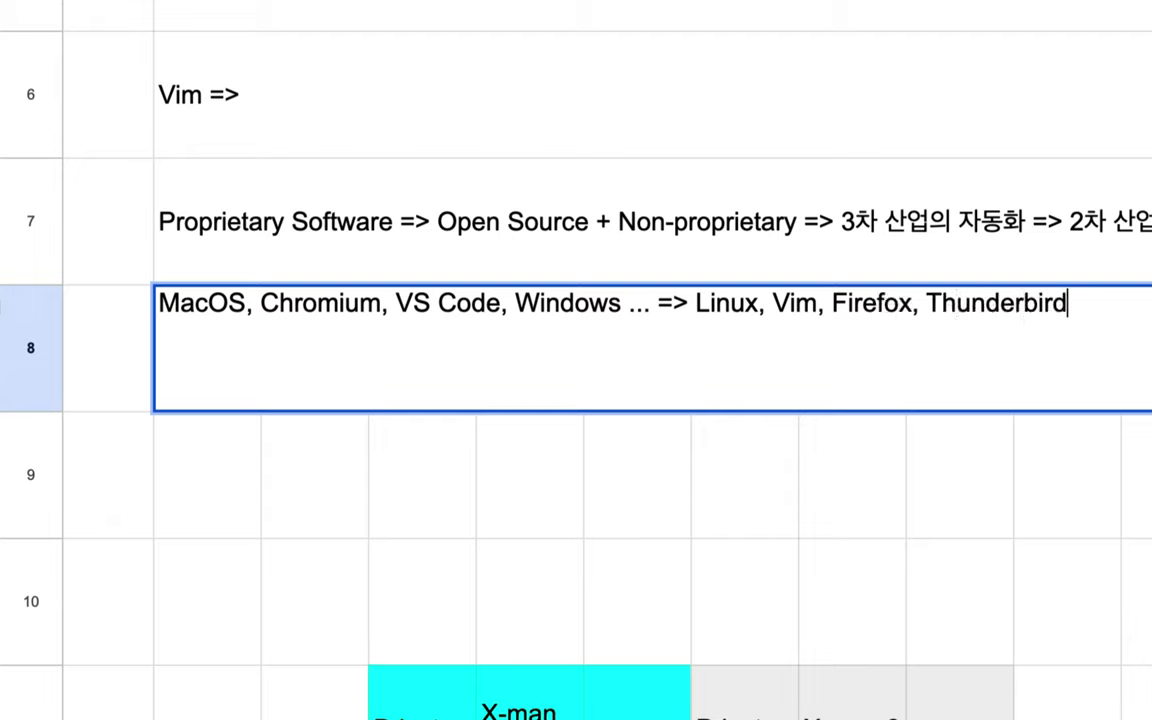
{"action": "type", "text": " ..."}
Review rows 7 and 8, selecting the 3차 산업의 자동화 phrase and the Linux–Thunderbird list.
{"action": "double_click", "coordinate": [761, 215]}
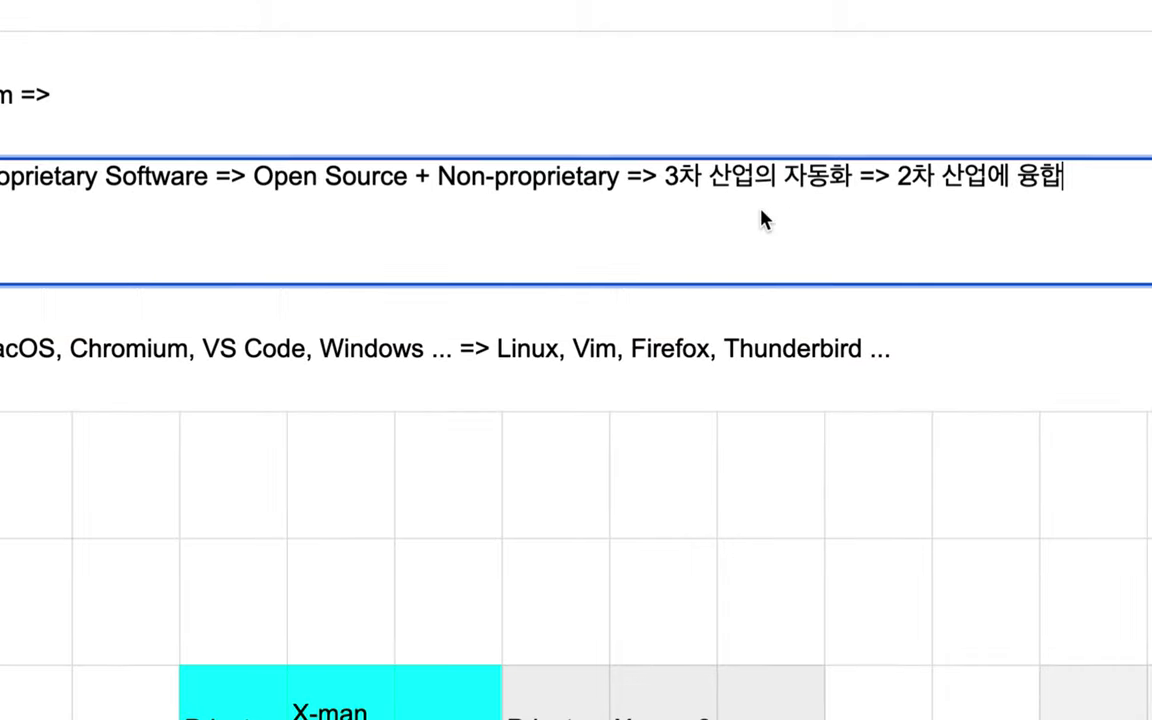
{"action": "left_click_drag", "start_coordinate": [664, 176], "coordinate": [851, 176]}
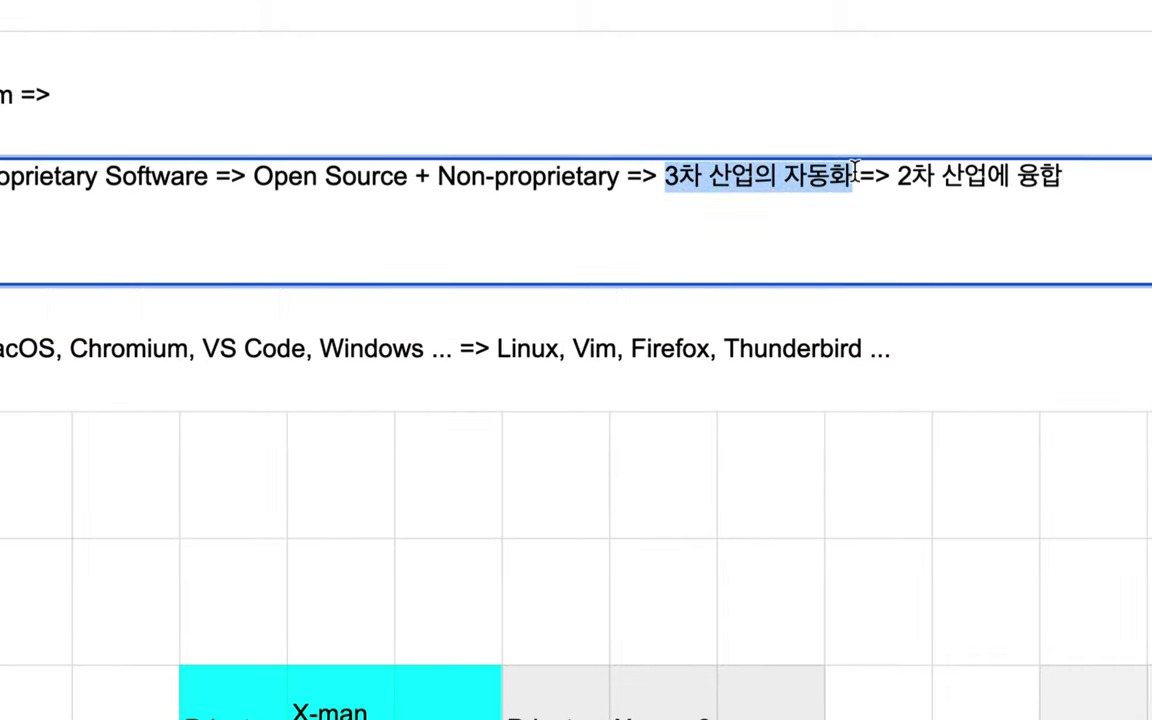
{"action": "double_click", "coordinate": [687, 366]}
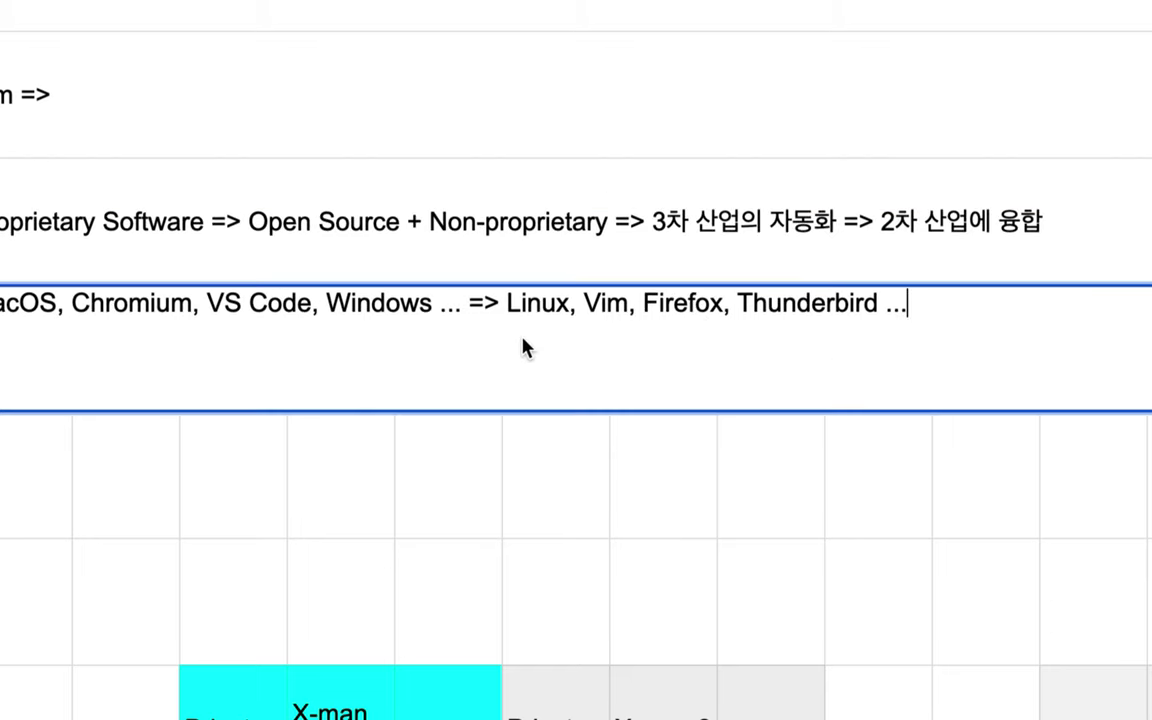
{"action": "left_click_drag", "start_coordinate": [508, 303], "coordinate": [891, 308]}
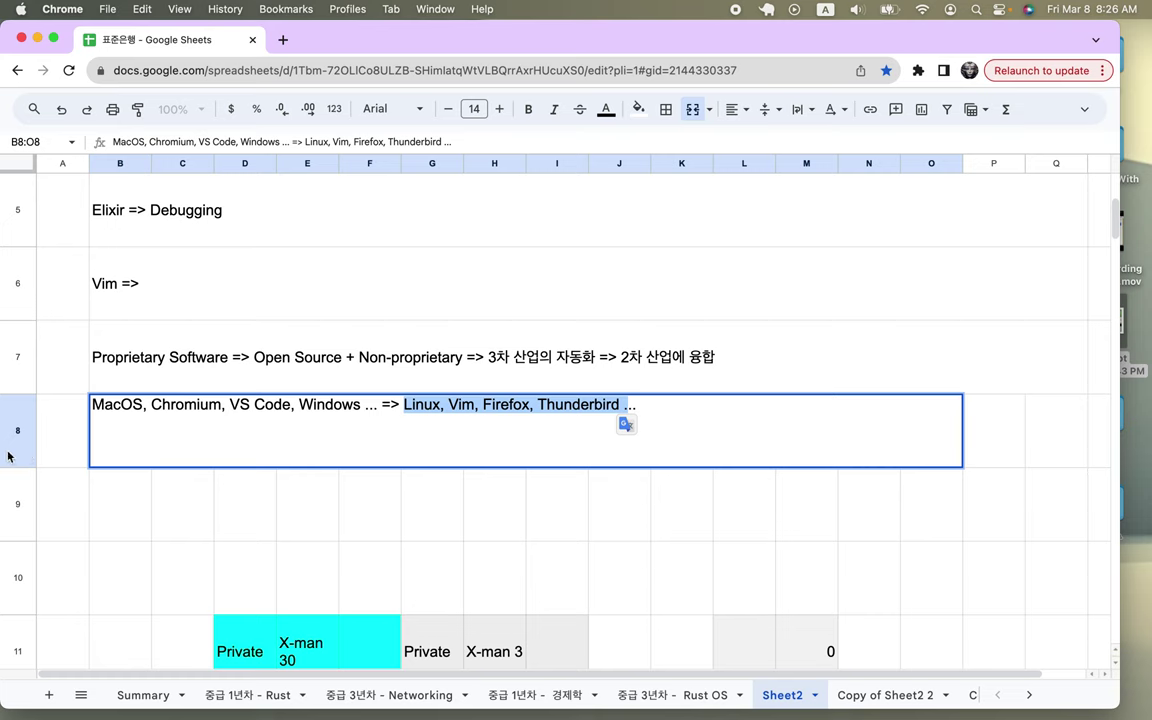
{"action": "left_click", "coordinate": [75, 436]}
{"action": "left_click", "coordinate": [139, 436]}
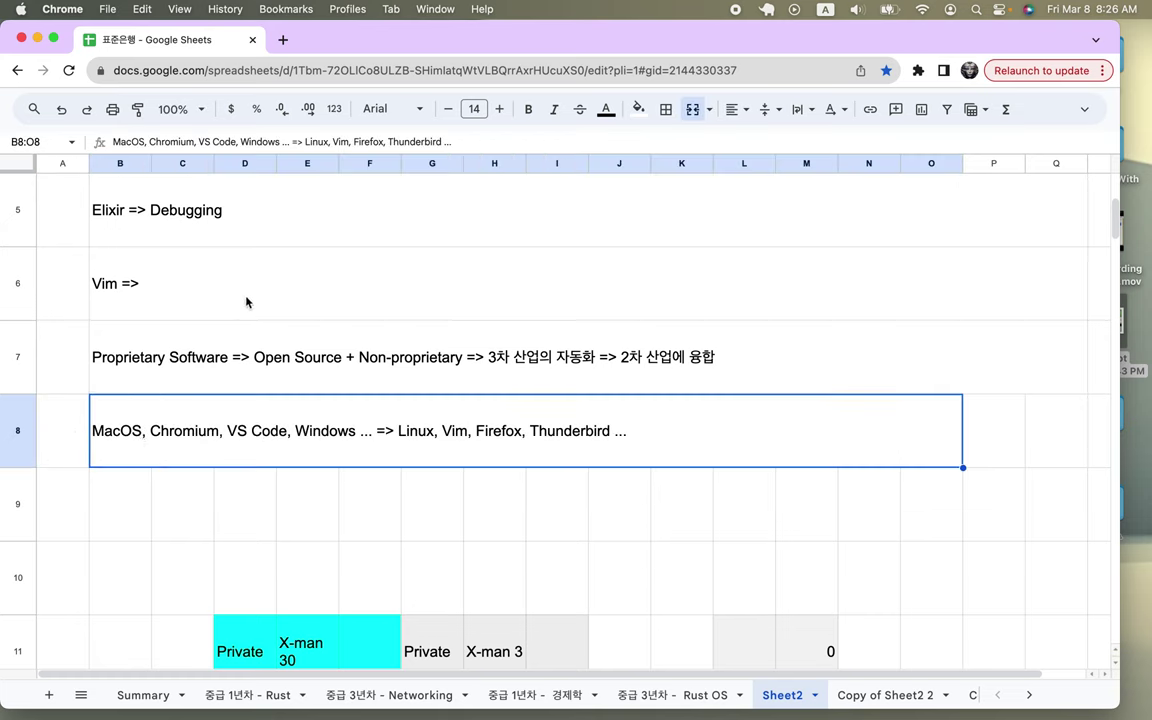
{"action": "mouse_move", "coordinate": [668, 714]}
{"action": "mouse_move", "coordinate": [727, 705]}
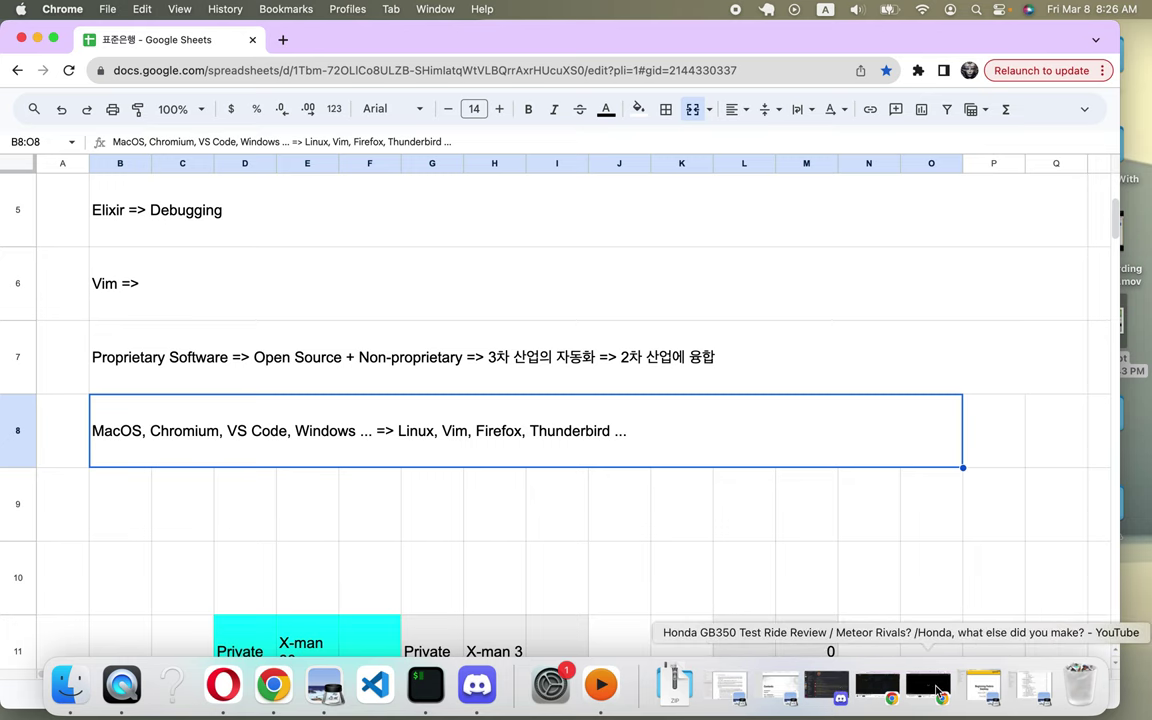
Restore Chrome, close the Honda GB350 YouTube tab and switch to the vim-adventures tab.
{"action": "left_click", "coordinate": [930, 690]}
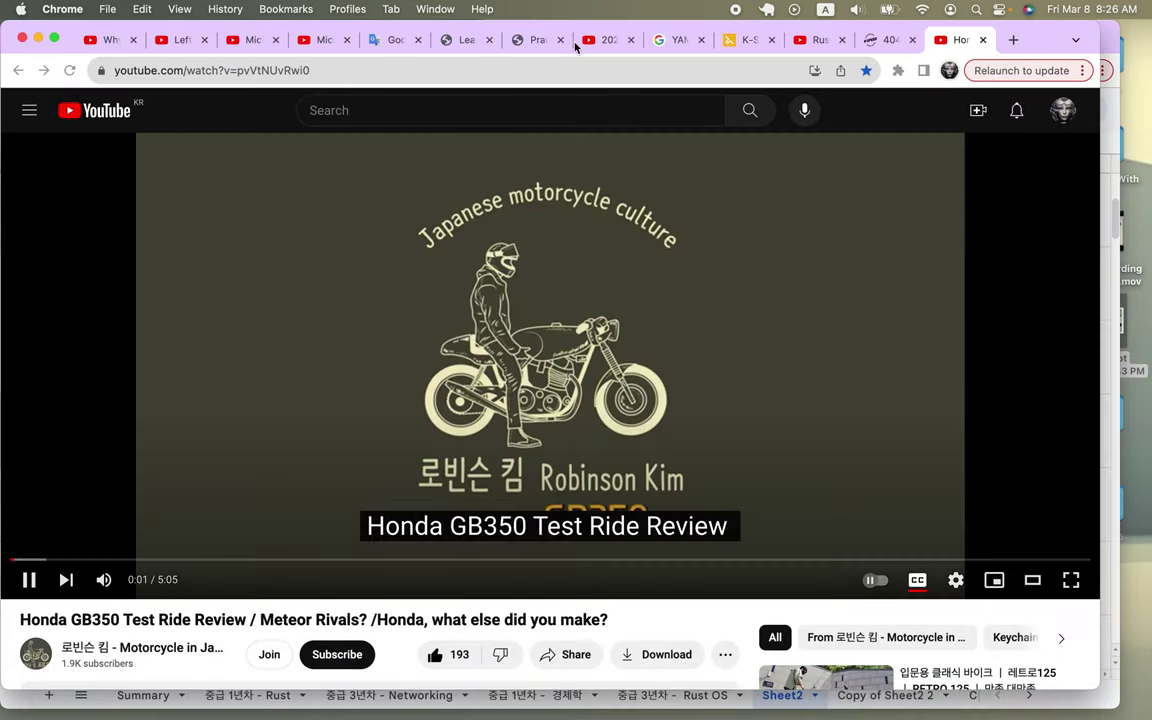
{"action": "left_click", "coordinate": [538, 40]}
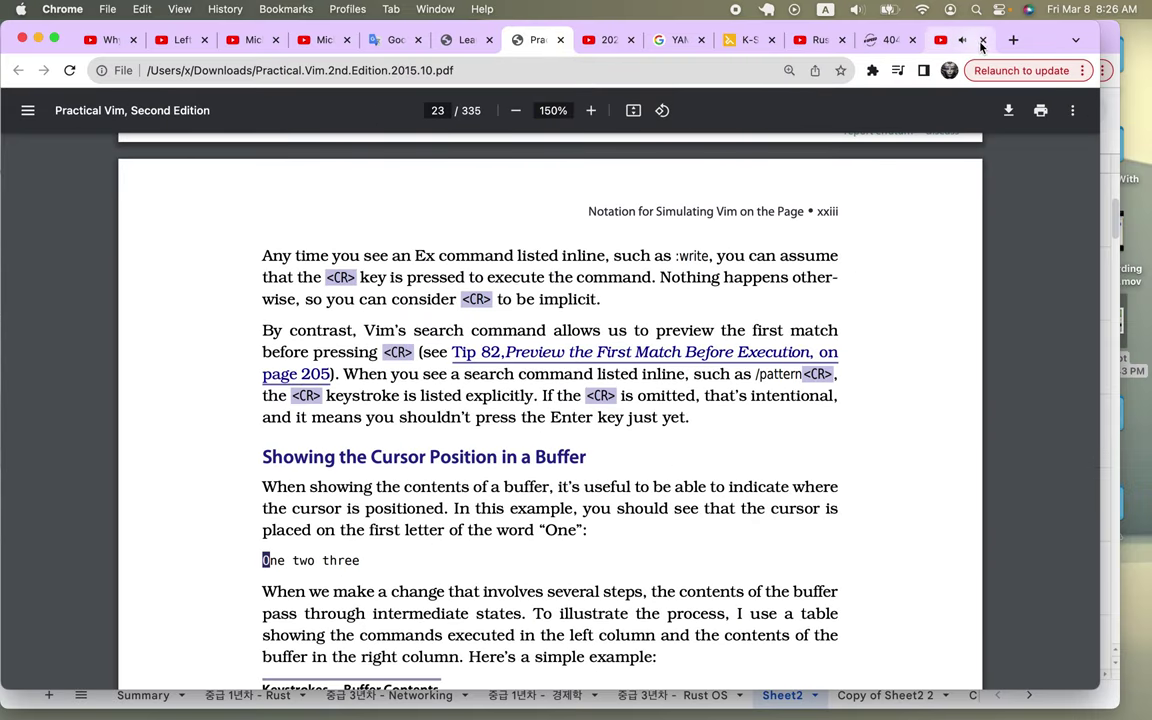
{"action": "left_click", "coordinate": [982, 40]}
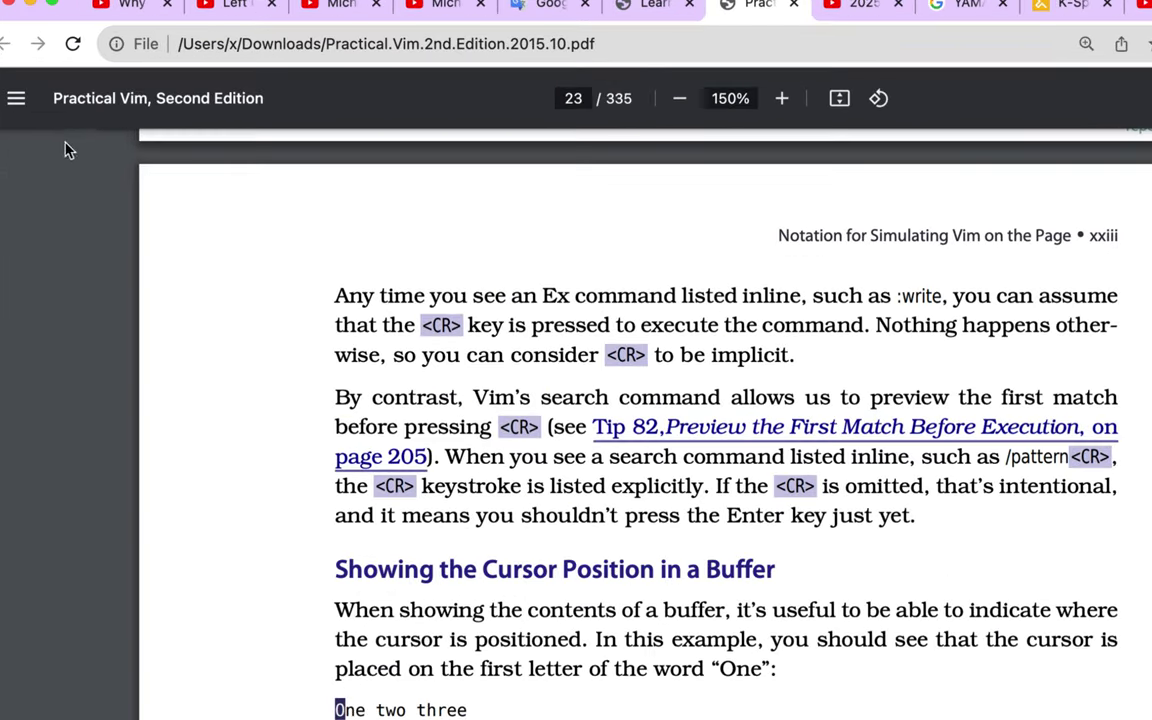
{"action": "left_click", "coordinate": [645, 18]}
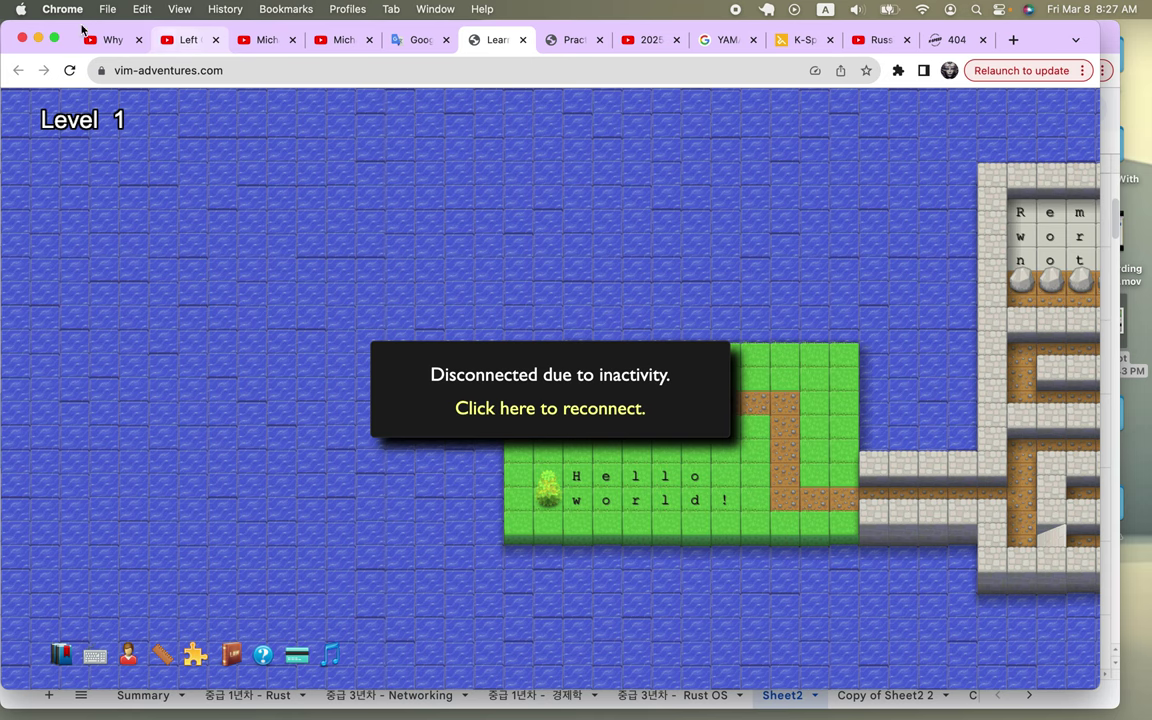
Extend the row 6 Vim note with 'Vim Adventure, Practical Vim 2nd'.
{"action": "left_click", "coordinate": [38, 38]}
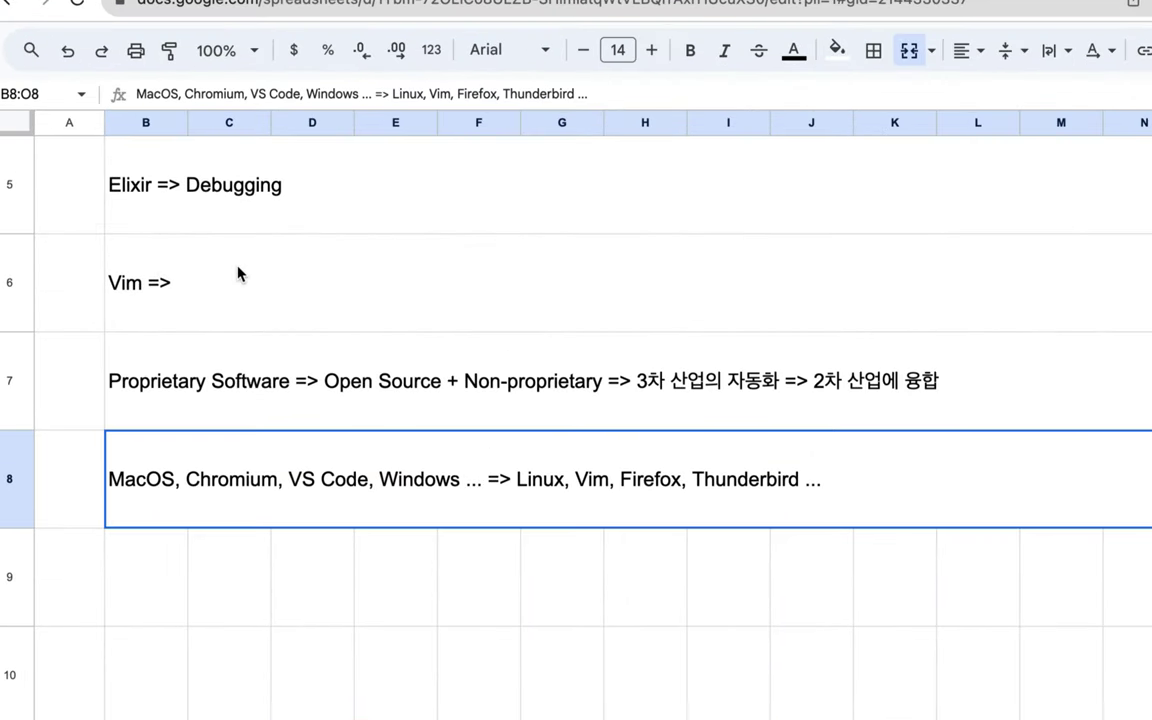
{"action": "double_click", "coordinate": [237, 270]}
{"action": "type", "text": "Vi"}
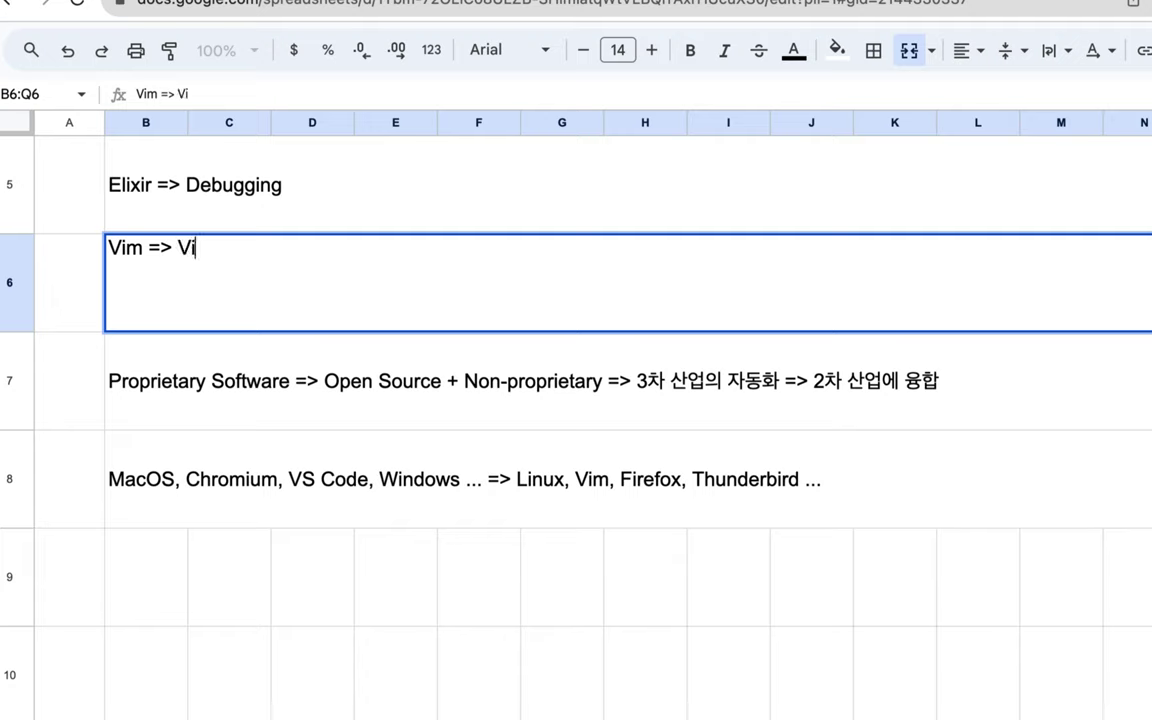
{"action": "type", "text": "m Adva"}
{"action": "key", "text": "BackSpace"}
{"action": "type", "text": "e"}
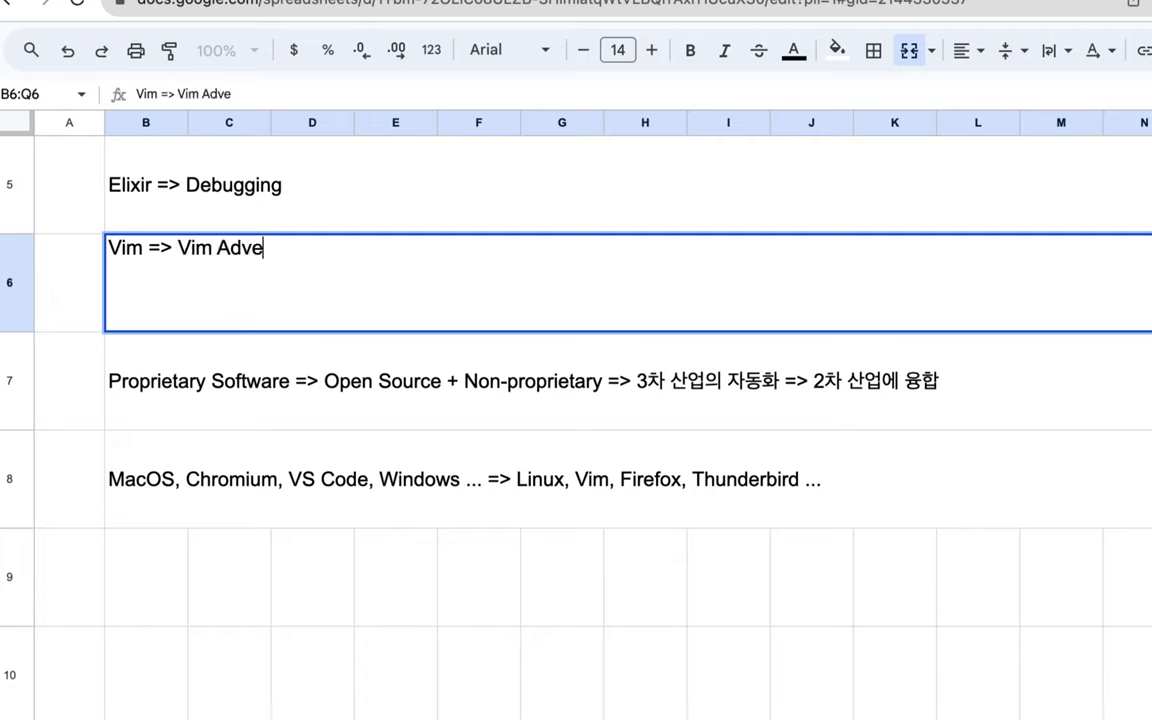
{"action": "type", "text": "nture, "}
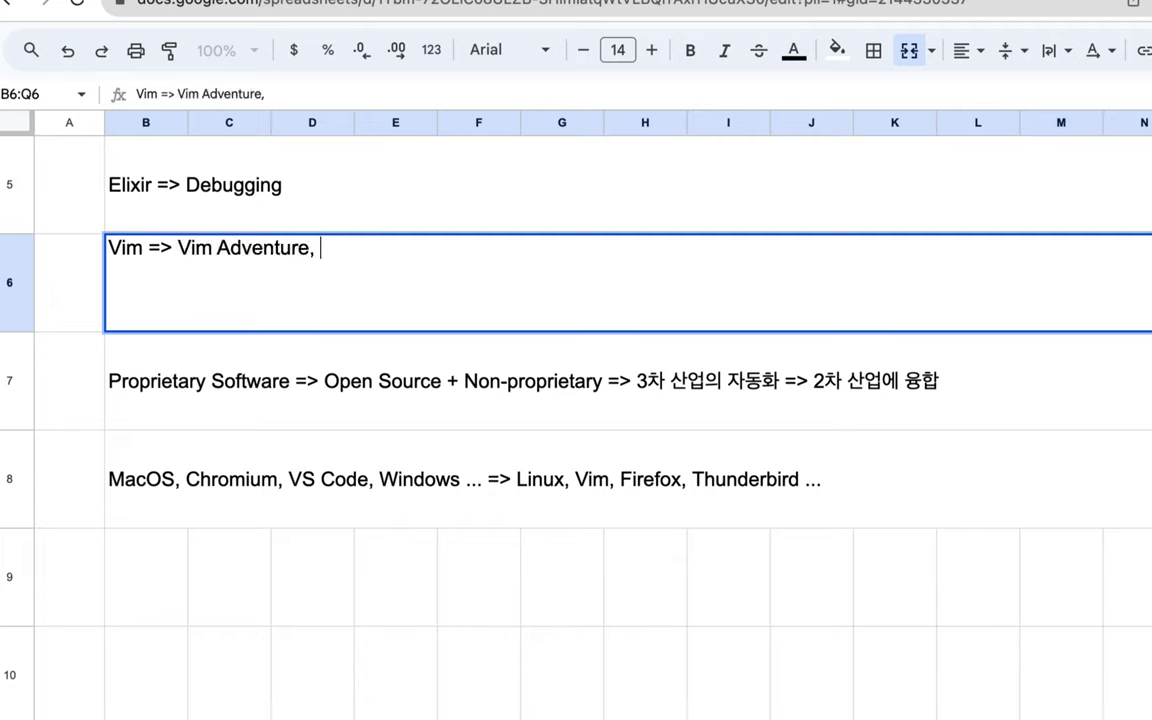
{"action": "type", "text": "Pract"}
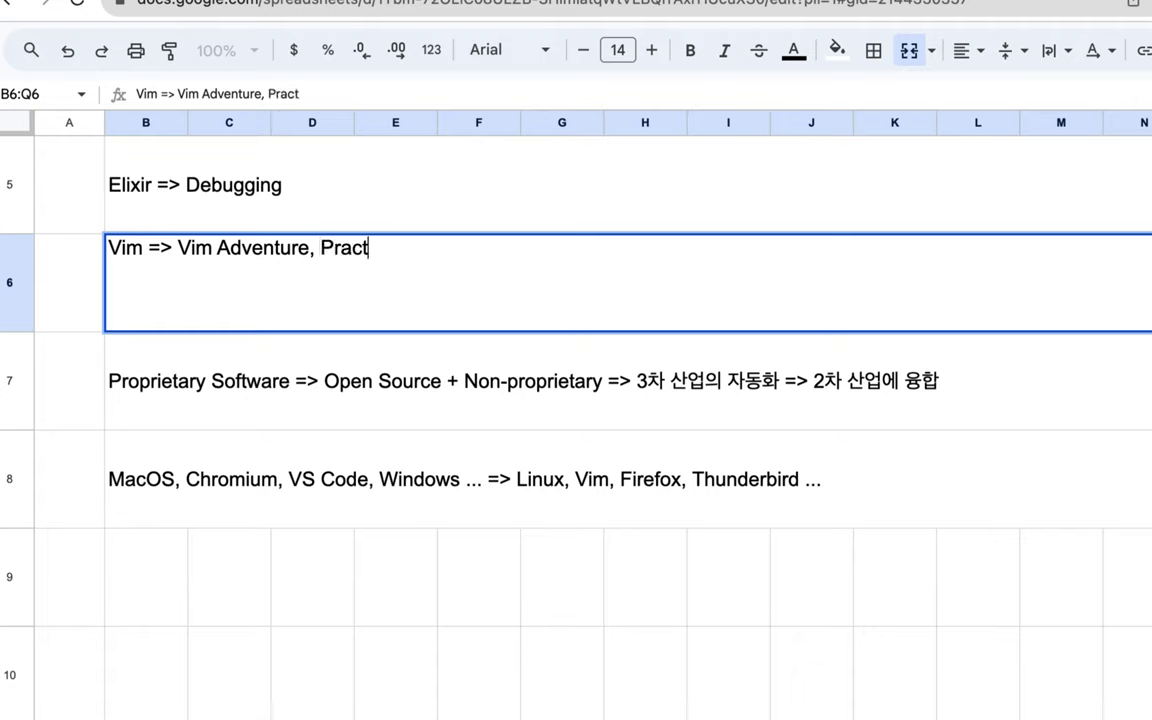
{"action": "type", "text": "ical Vim"}
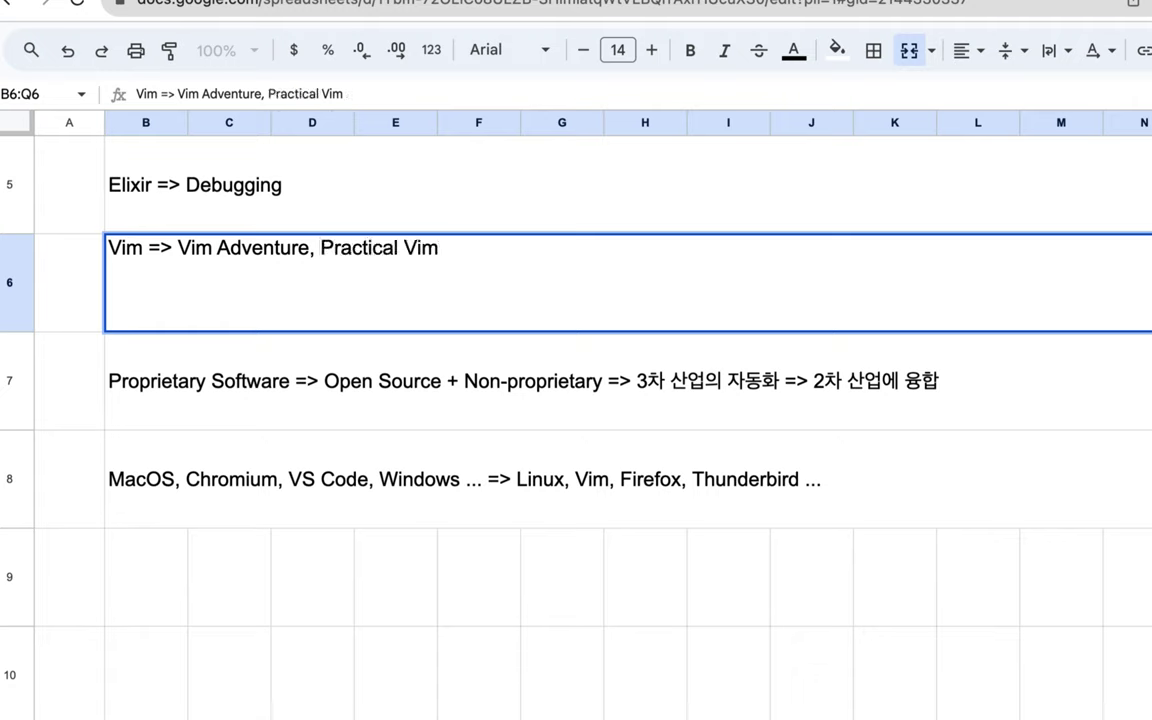
{"action": "type", "text": " 2"}
{"action": "type", "text": "nd"}
{"action": "left_click", "coordinate": [195, 378]}
Insert 'VS Code => ' before 'Vim' at the start of the row 6 note.
{"action": "scroll", "coordinate": [195, 378], "scroll_direction": "up", "scroll_amount": 1}
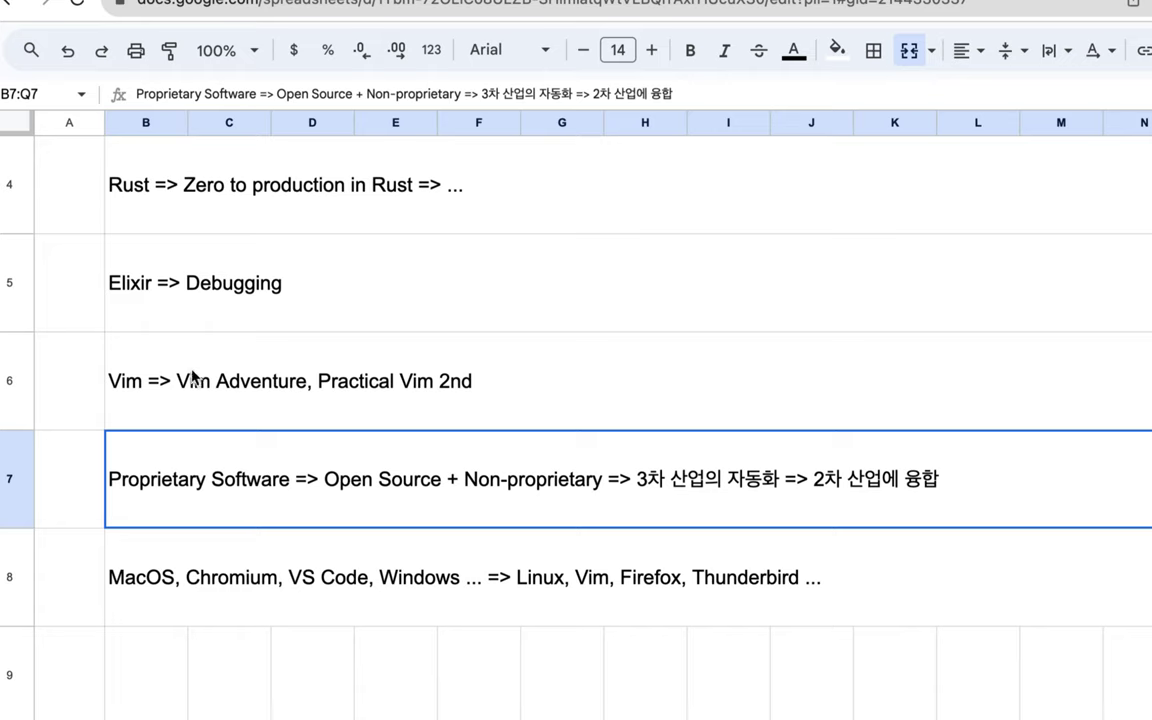
{"action": "double_click", "coordinate": [117, 342]}
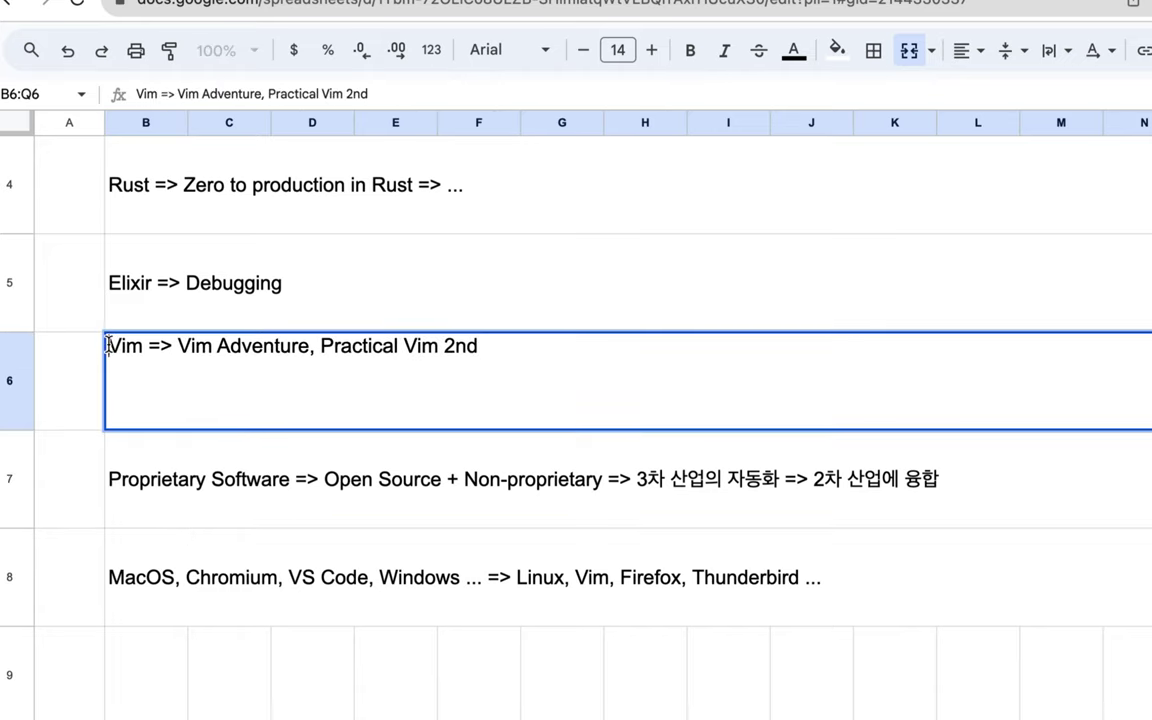
{"action": "left_click", "coordinate": [108, 345]}
{"action": "type", "text": "VS Co"}
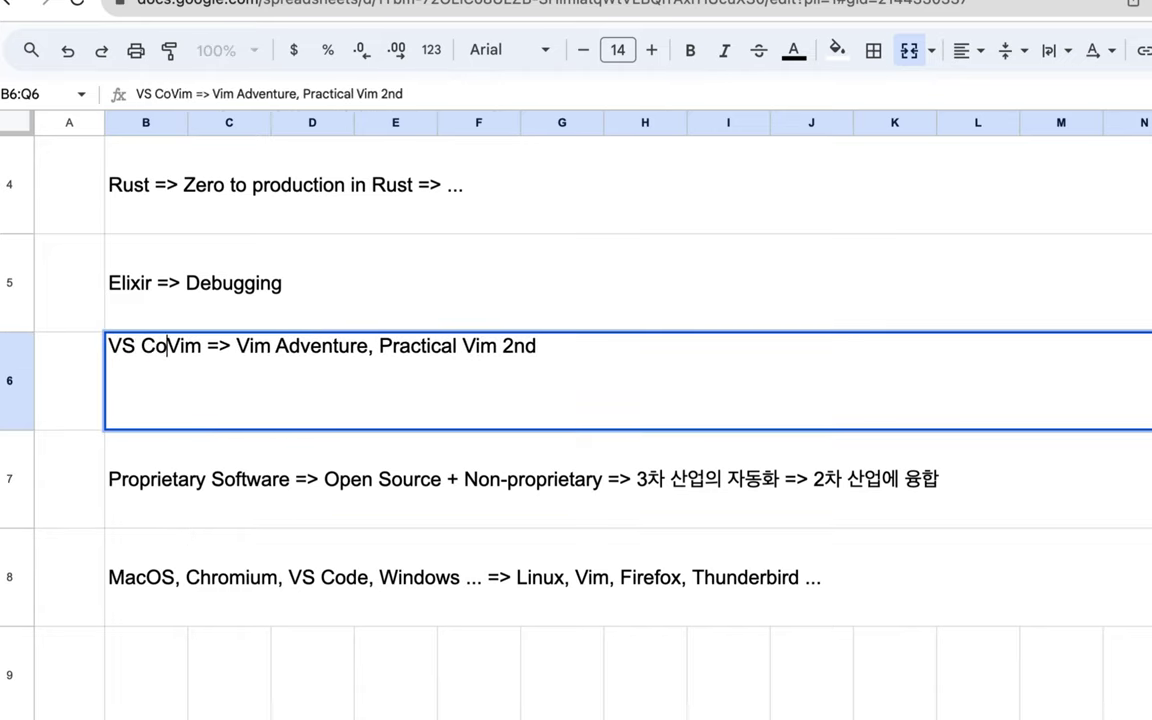
{"action": "type", "text": "de =>"}
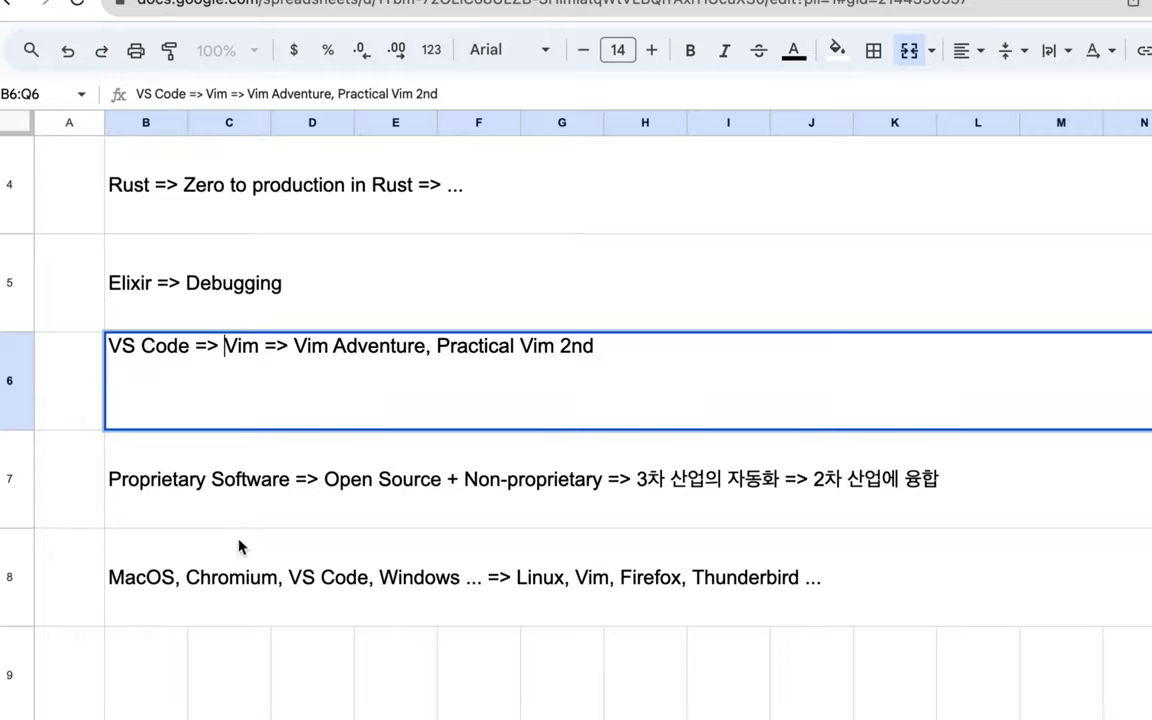
{"action": "key", "text": "Return"}
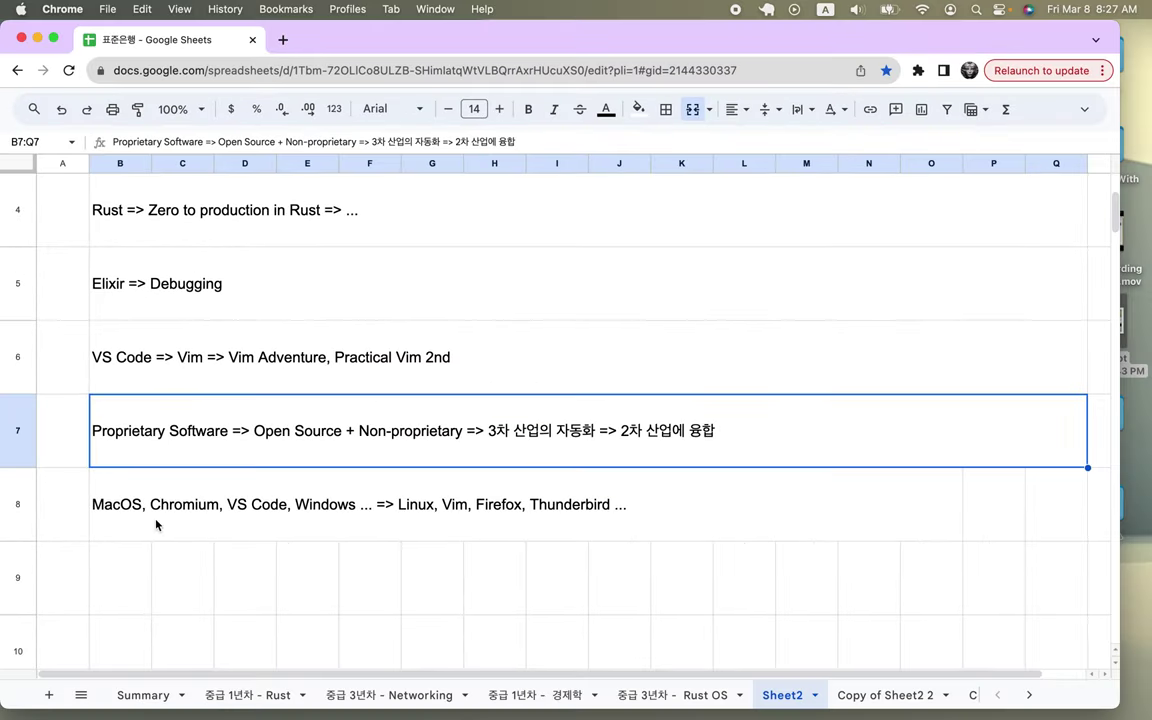
Clear all the note text from rows 2 through 8.
{"action": "left_click", "coordinate": [150, 515]}
{"action": "scroll", "coordinate": [150, 515], "scroll_direction": "up", "scroll_amount": 5}
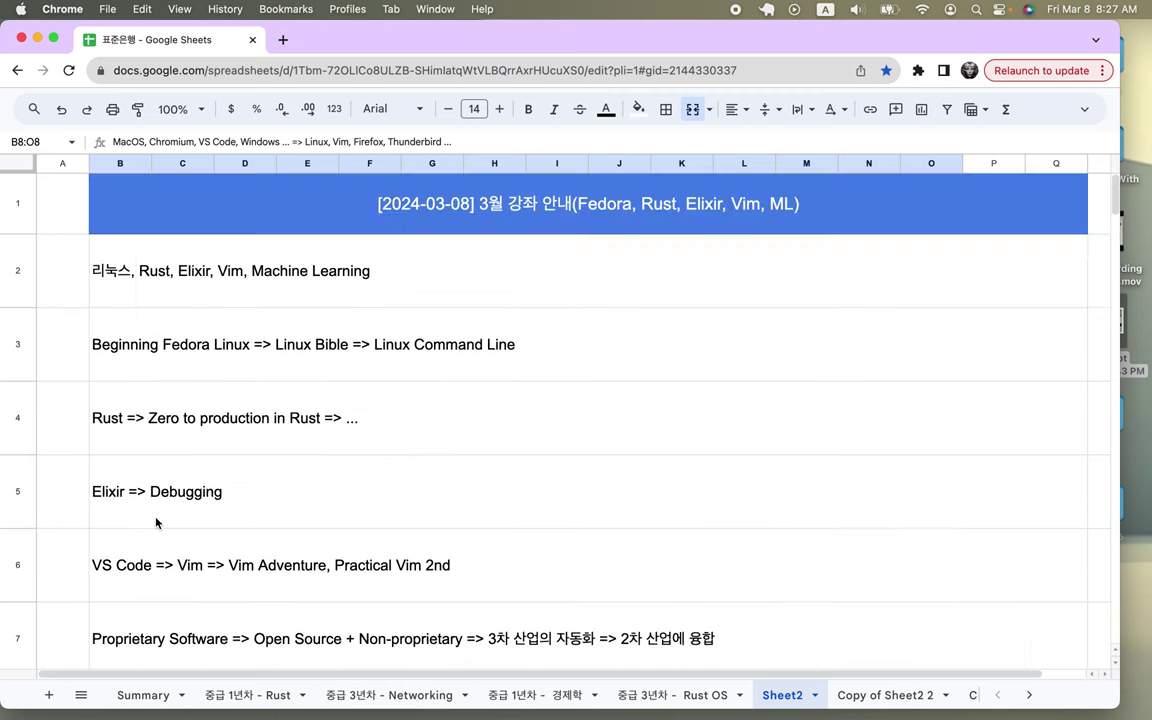
{"action": "left_click", "coordinate": [197, 303], "text": "shift"}
{"action": "key", "text": "Delete"}
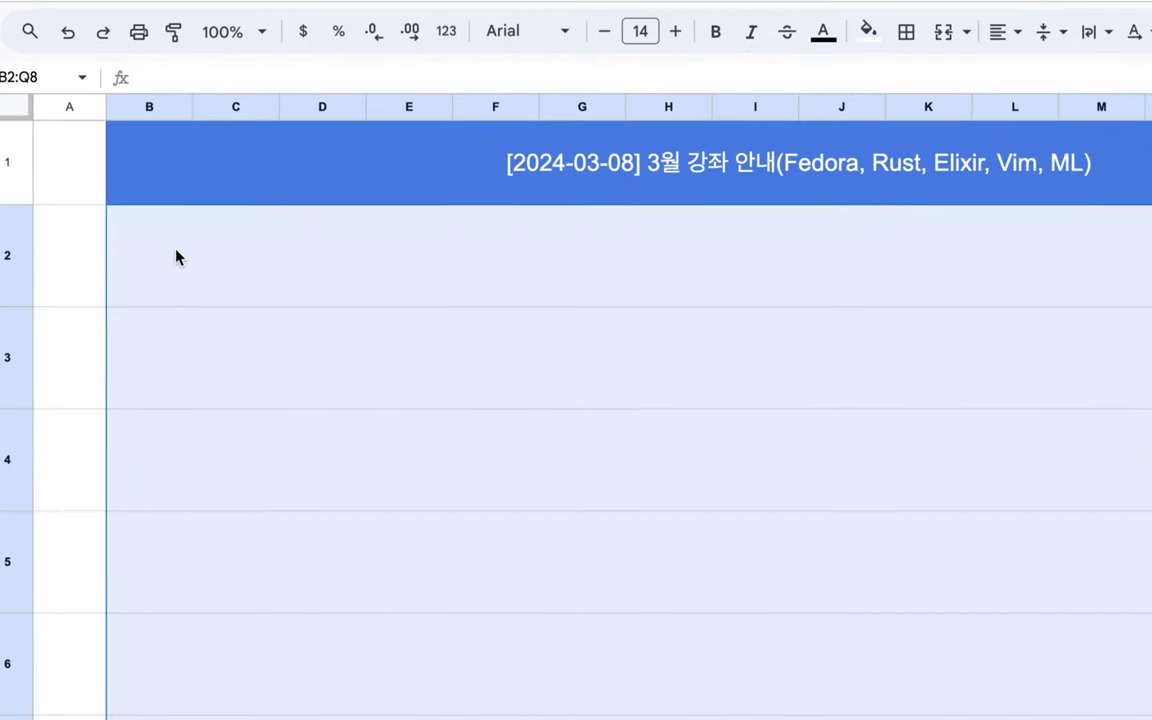
{"action": "double_click", "coordinate": [172, 265]}
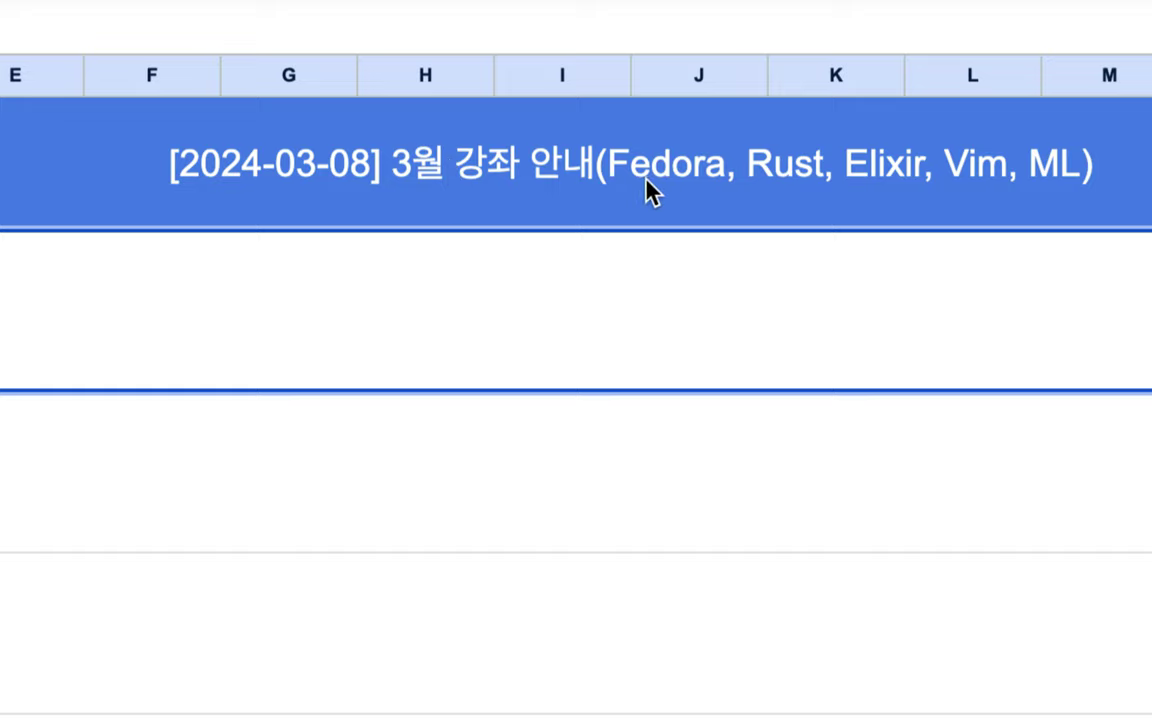
Append ', Git' to the topic list in the blue title cell.
{"action": "left_click", "coordinate": [957, 185]}
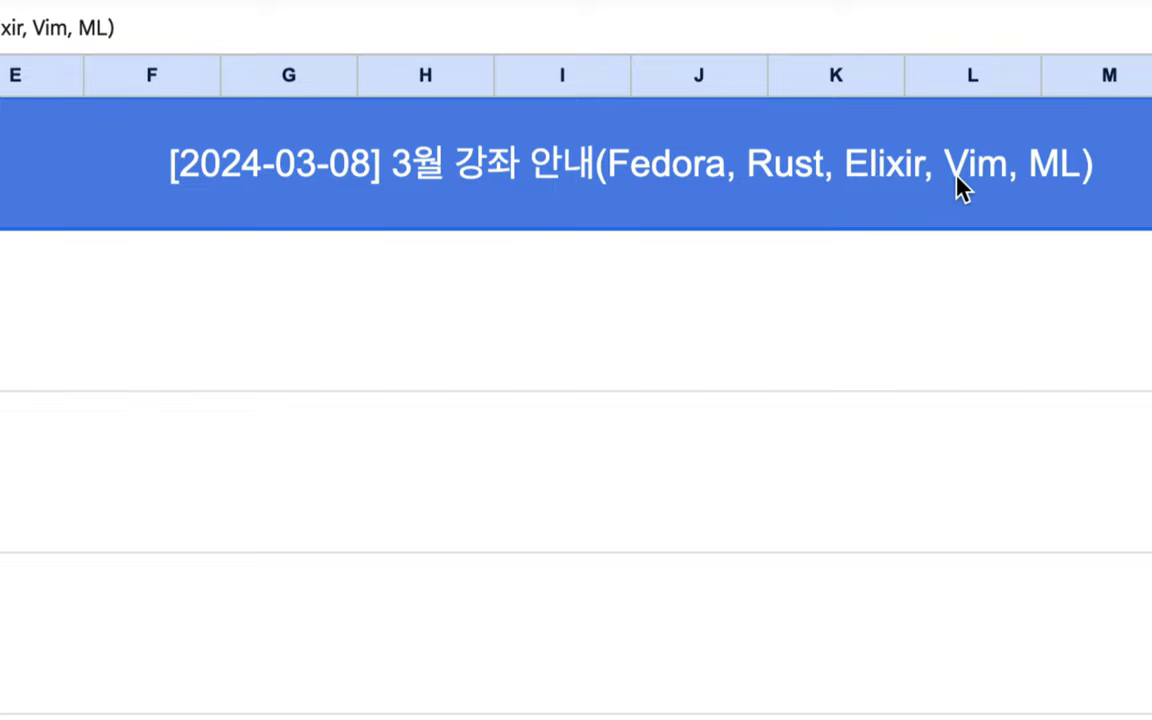
{"action": "key", "text": "Return"}
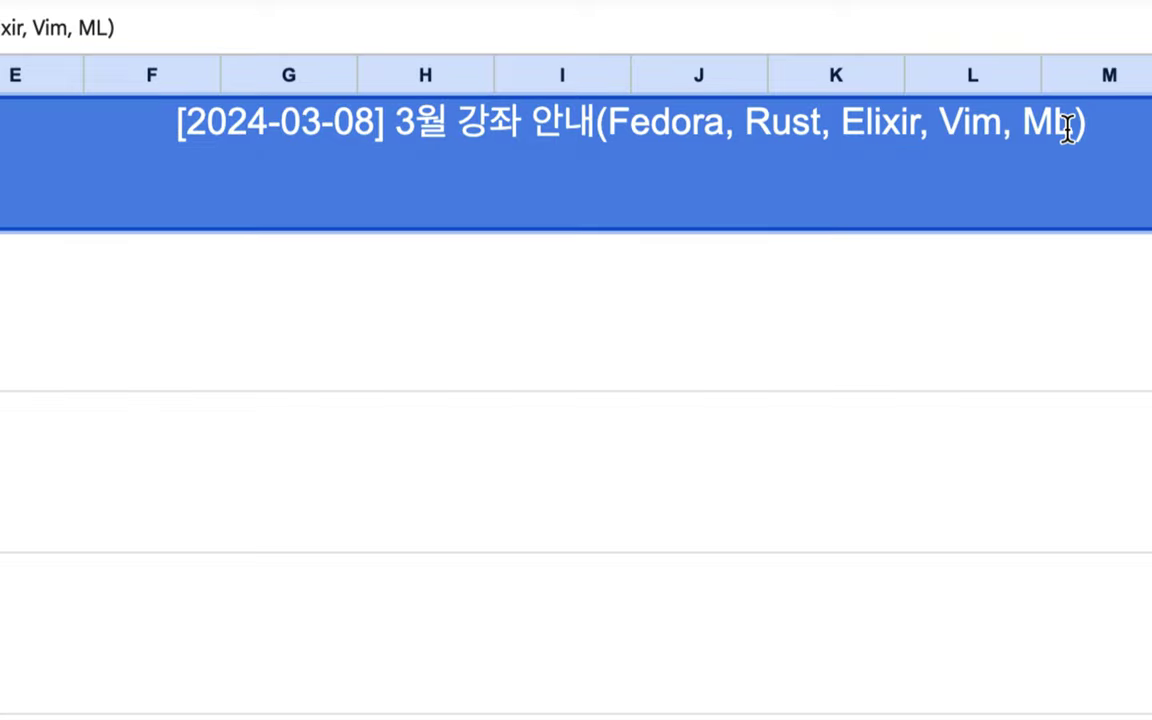
{"action": "type", "text": ", Gi"}
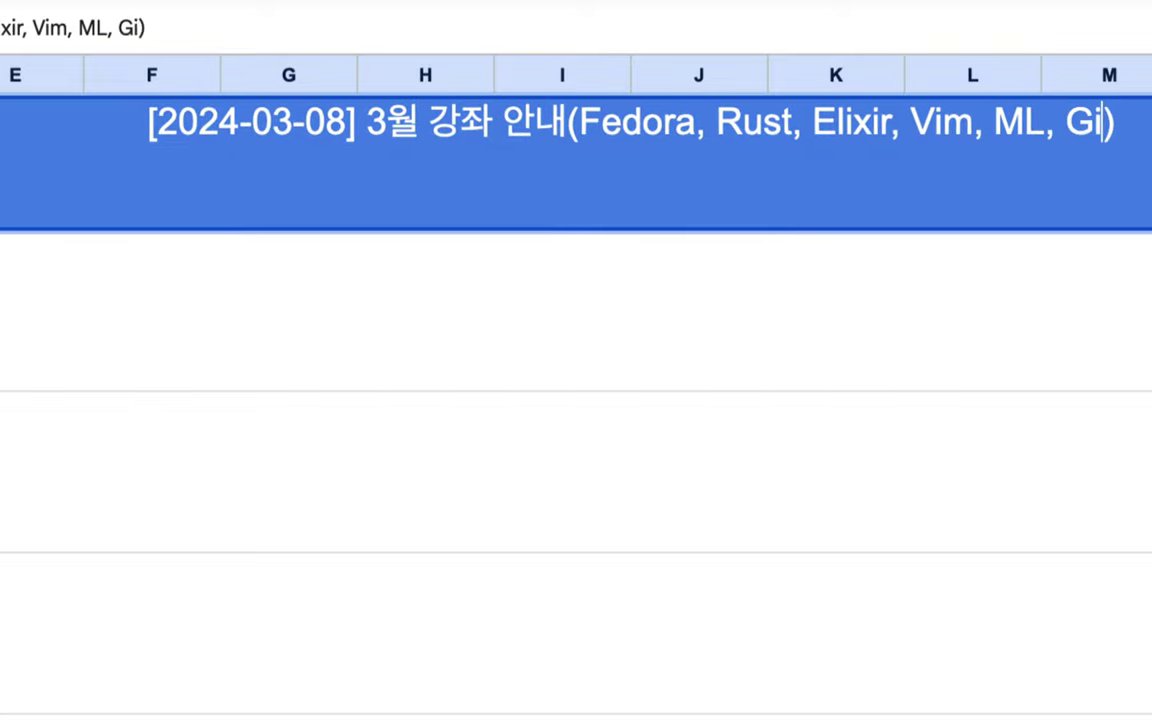
{"action": "type", "text": "t"}
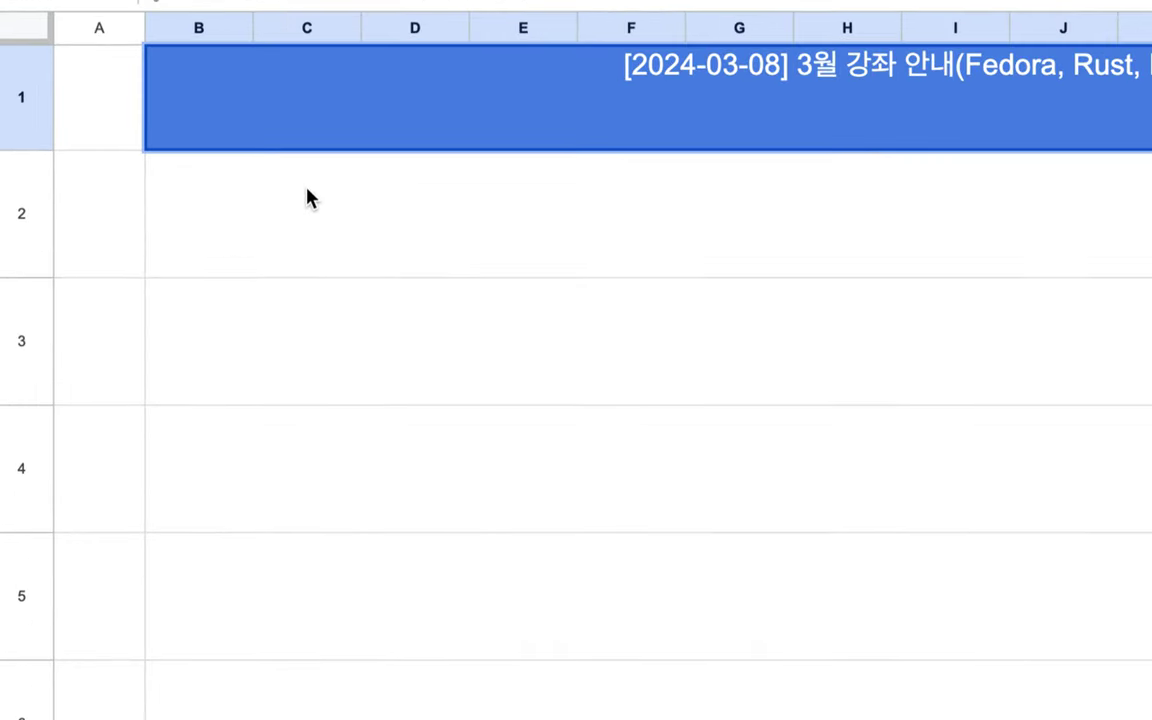
Enter '3차 산업 전부 + 정부 + 공공기관 + 공기업 => 자동화 + 무인화' in cell B2.
{"action": "left_click", "coordinate": [307, 193]}
{"action": "key", "text": "Return"}
{"action": "type", "text": "3c"}
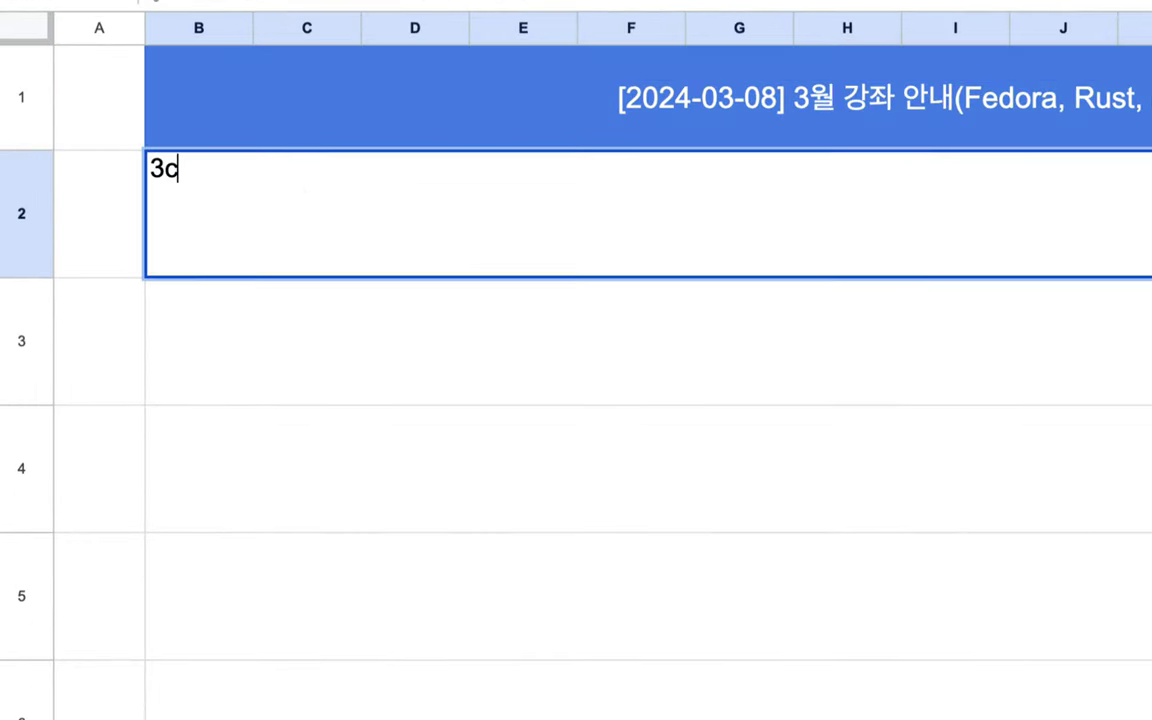
{"action": "key", "text": "BackSpace"}
{"action": "type", "text": "ㅊ"}
{"action": "type", "text": "ㅏ 사ㄴ업 ㅈ"}
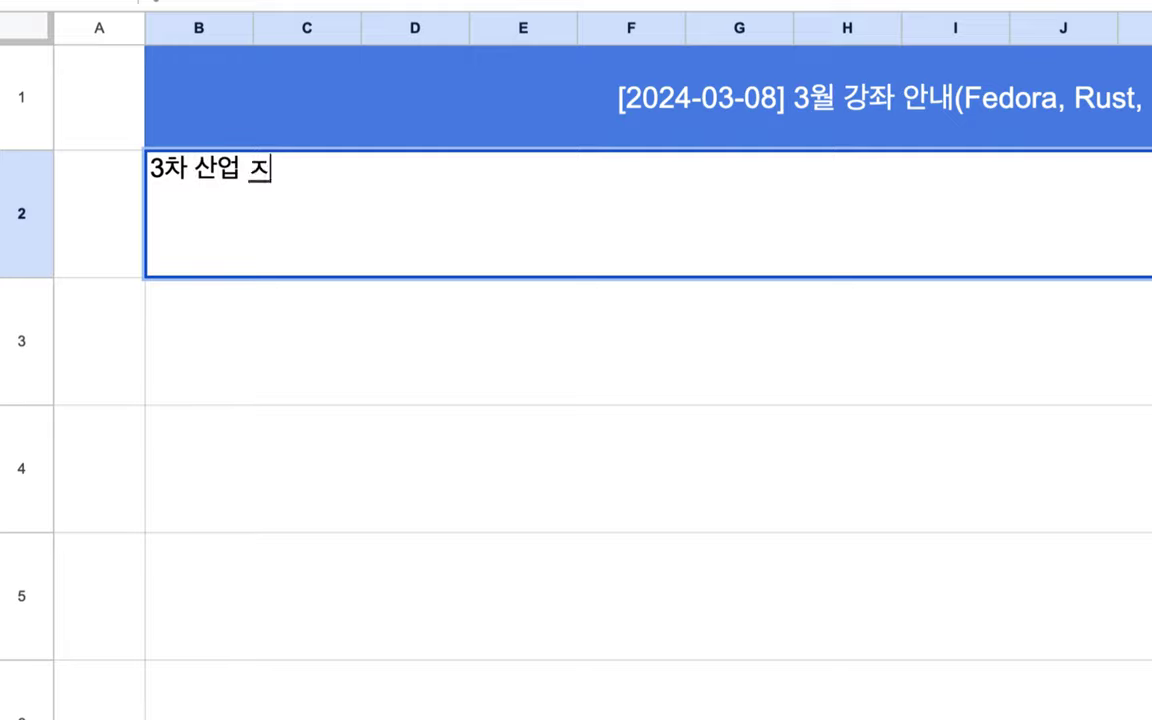
{"action": "type", "text": "ㅓㄴㅂㅜ +"}
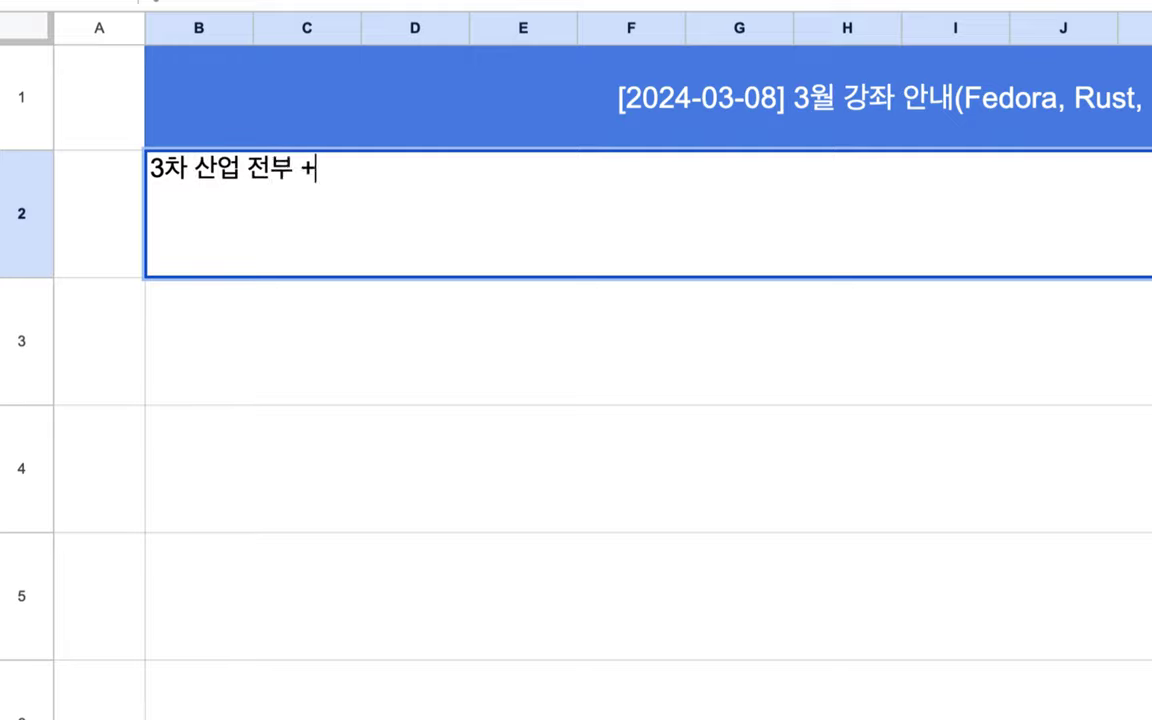
{"action": "type", "text": " 저ㅇ부 +"}
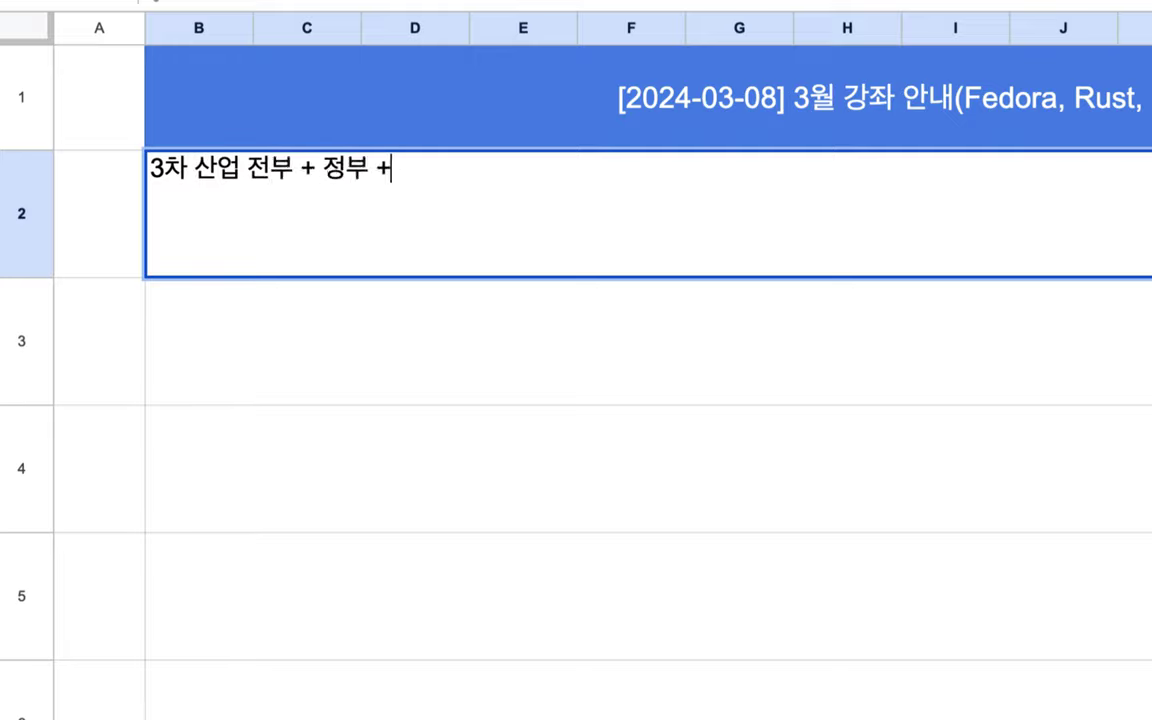
{"action": "type", "text": " 공ㄱㅗㅇㄱㅣ"}
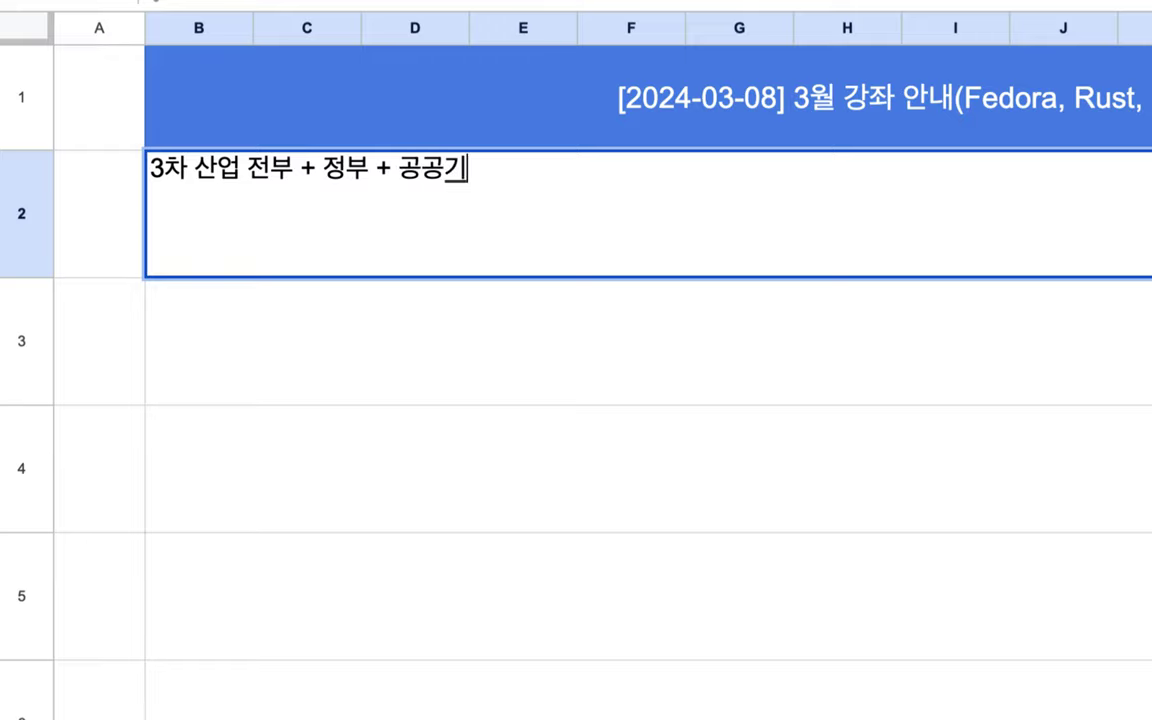
{"action": "type", "text": "관"}
{"action": "type", "text": "/"}
{"action": "type", "text": "+ ㄱ"}
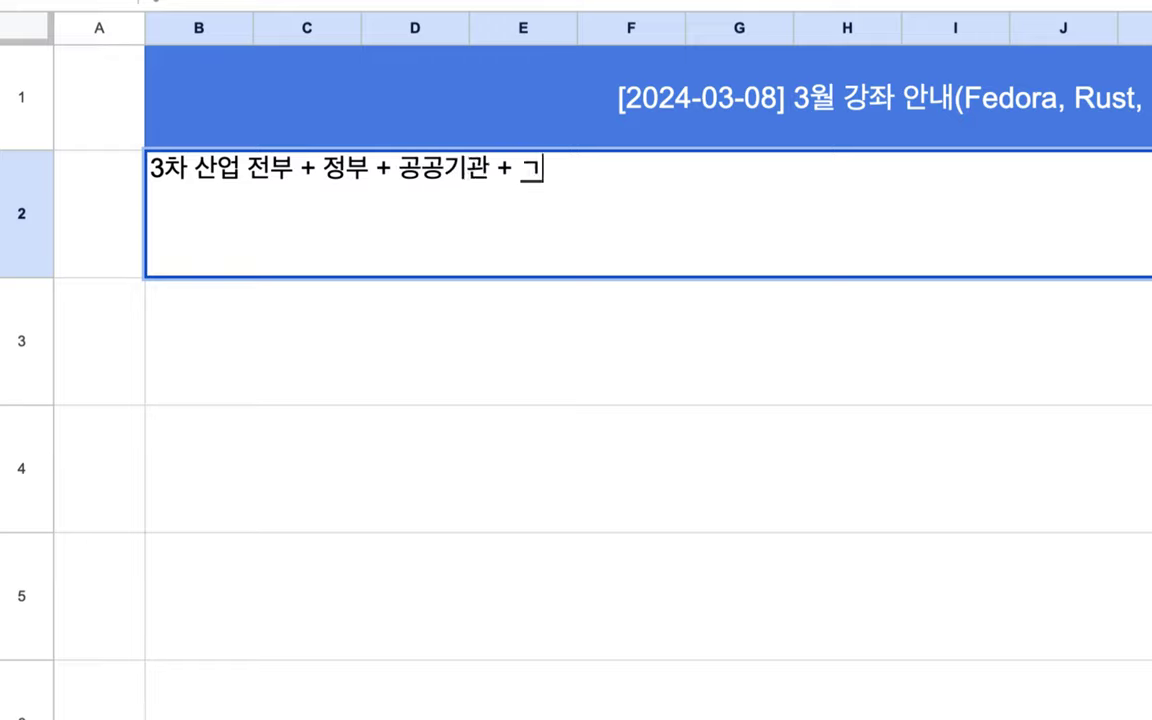
{"action": "type", "text": "ㅗㅇㄱㅣㅇㅓㅂ"}
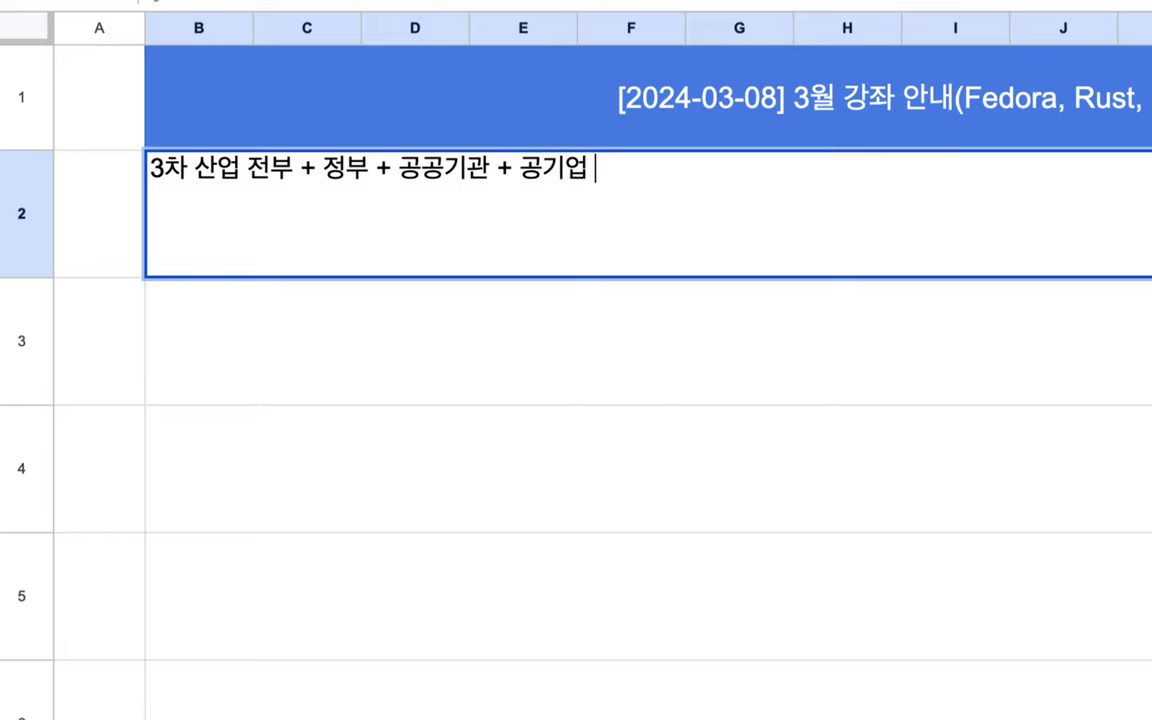
{"action": "type", "text": " => ㅈㅏㄷㅗㅇㅎㅗㅏ "}
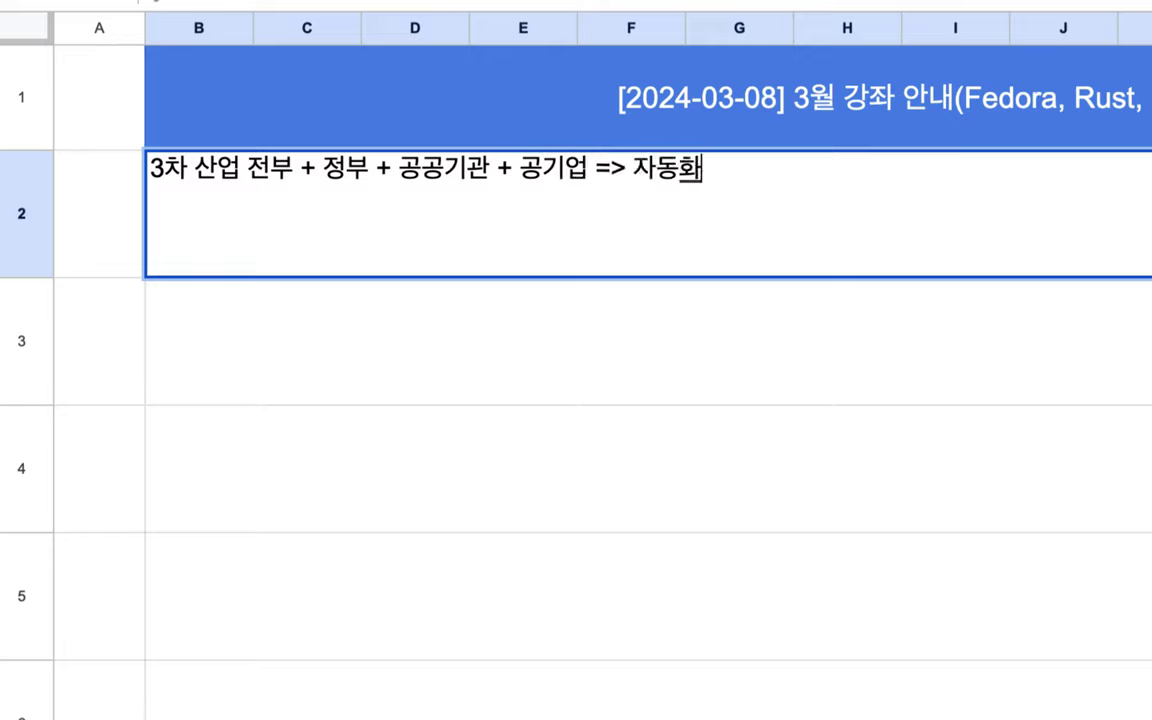
{"action": "type", "text": "+ ㅁㅜㅇㅣㄴㅎㅗ"}
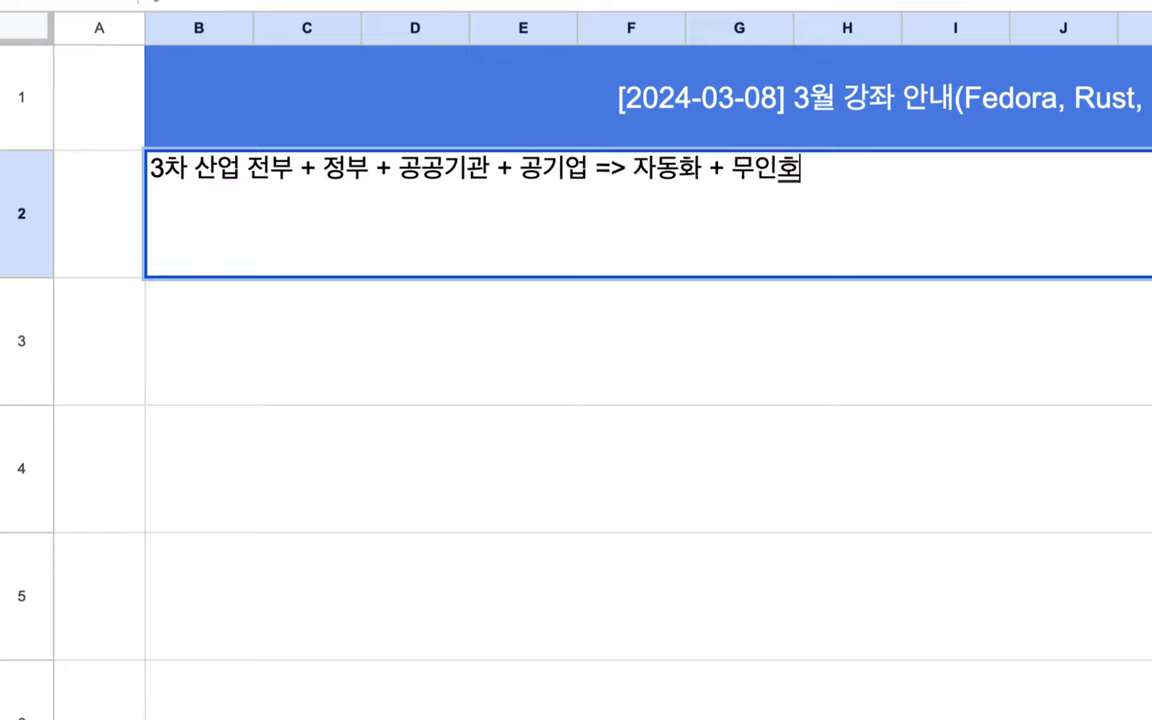
{"action": "type", "text": "ㅏ"}
{"action": "key", "text": "Return"}
{"action": "double_click", "coordinate": [195, 386]}
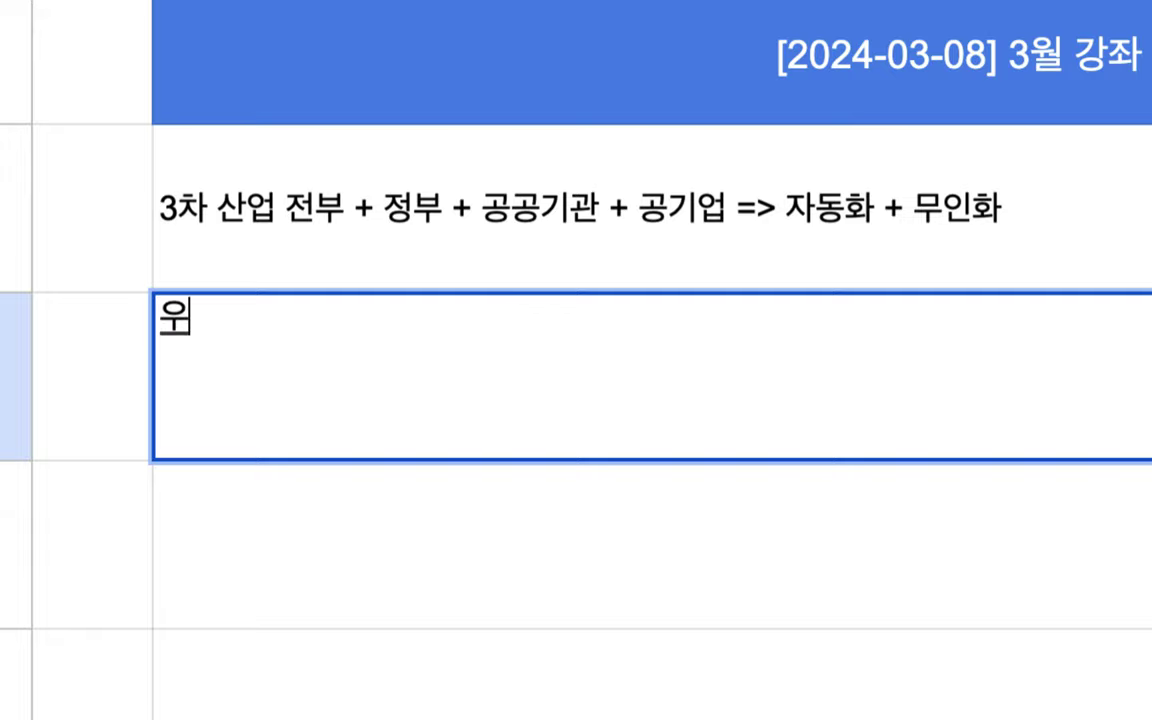
Type '웹 환경' in cell B3.
{"action": "type", "text": "웹 환경"}
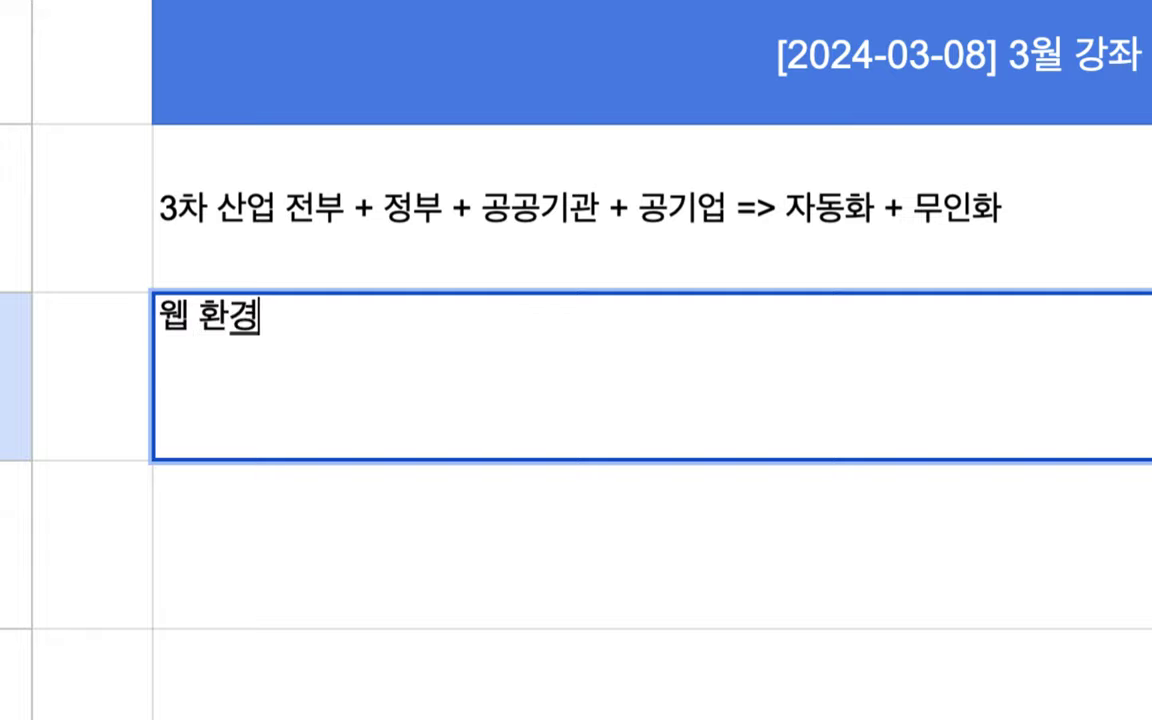
{"action": "left_click", "coordinate": [167, 308]}
{"action": "key", "text": "Return"}
Enter '인터넷 = 도로, 웹 = 집/건물' in cell B4.
{"action": "type", "text": "인텐"}
{"action": "type", "text": "터넷"}
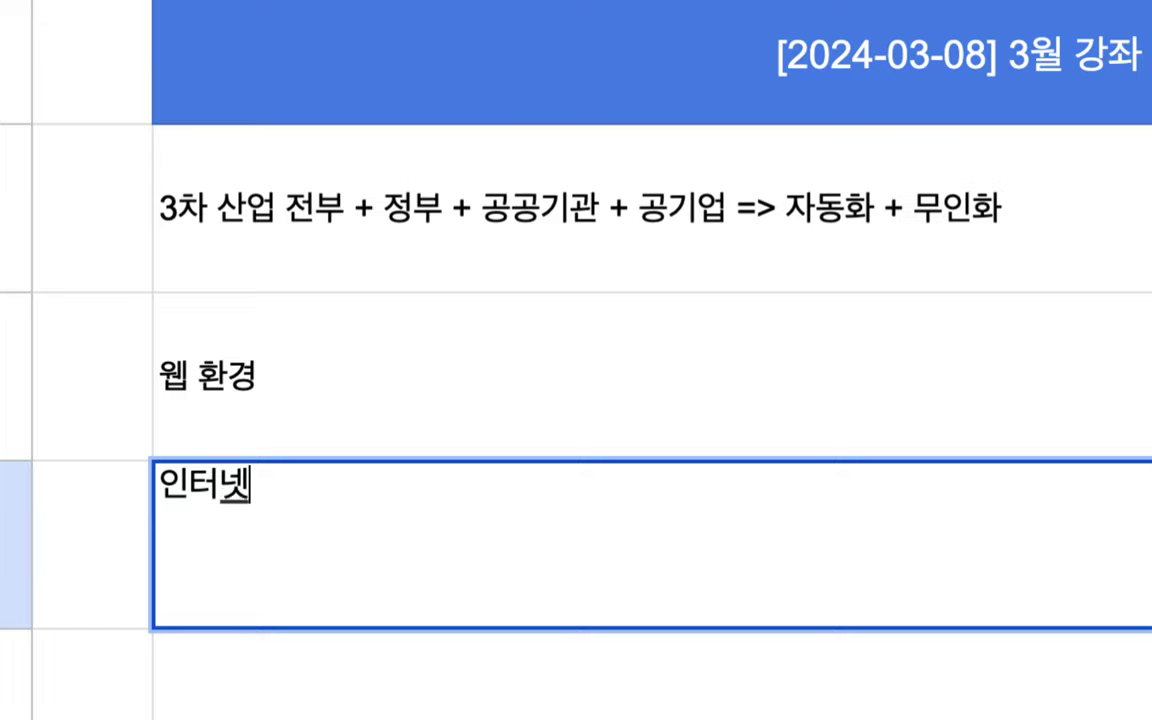
{"action": "type", "text": " = 도로"}
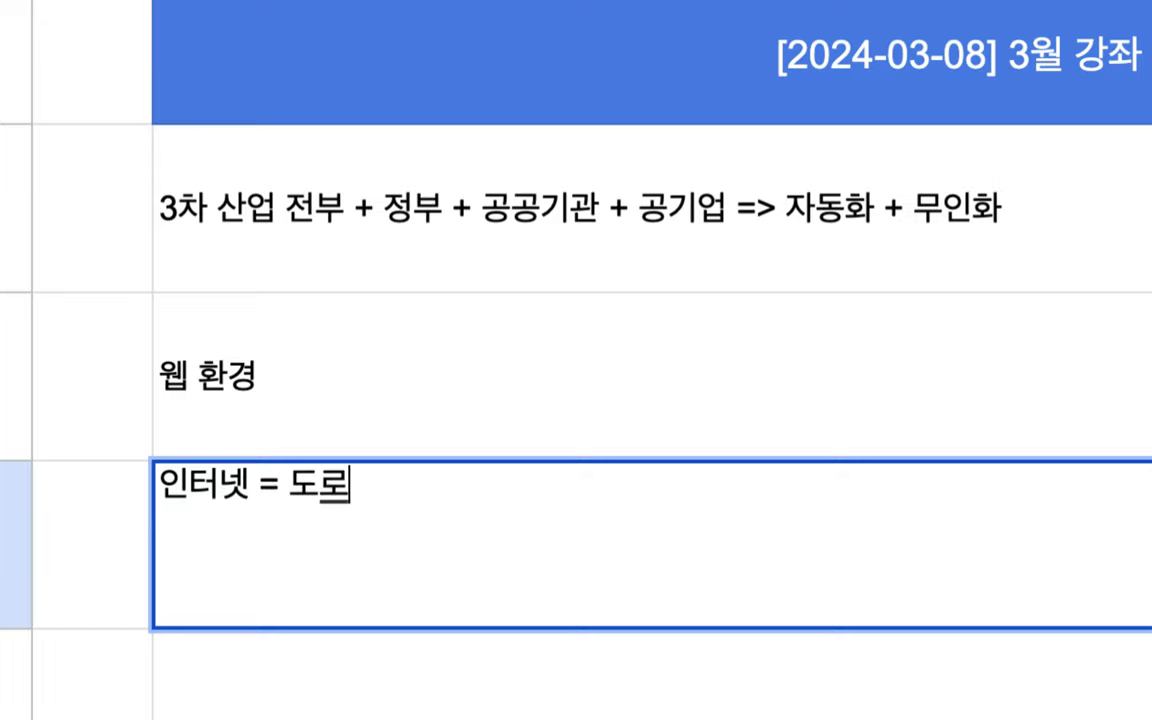
{"action": "type", "text": " ㅇ"}
{"action": "key", "text": "BackSpace"}
{"action": "key", "text": "BackSpace"}
{"action": "type", "text": ", 웹 = "}
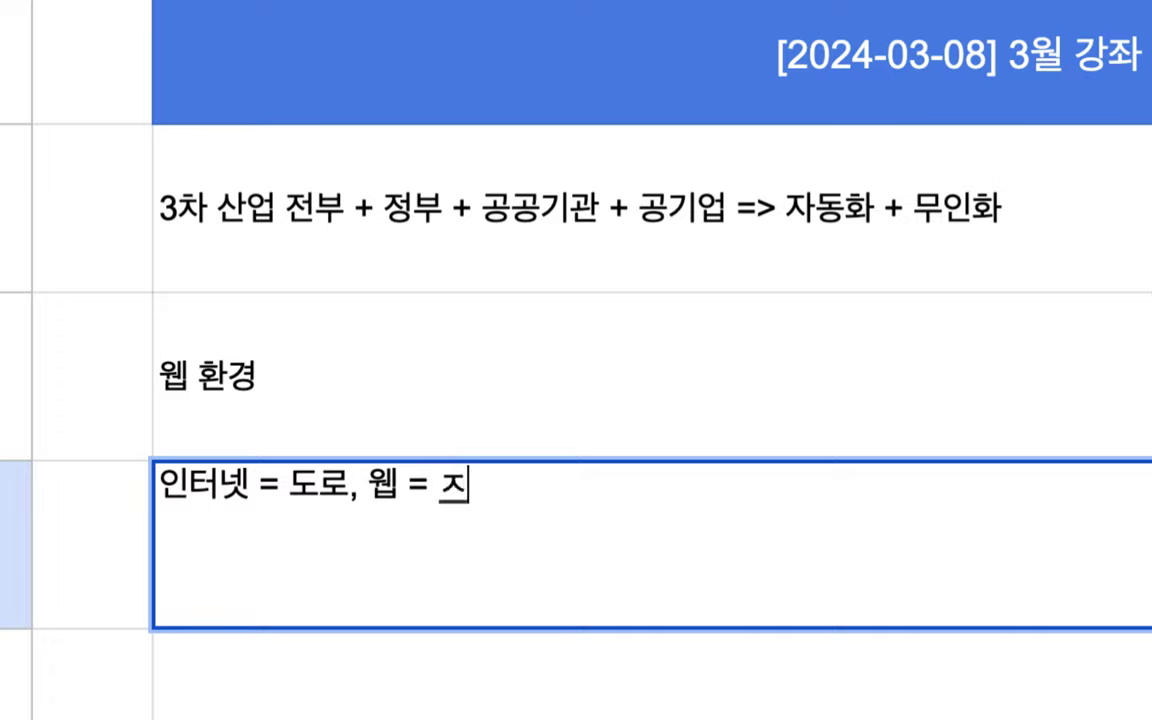
{"action": "type", "text": "집/건"}
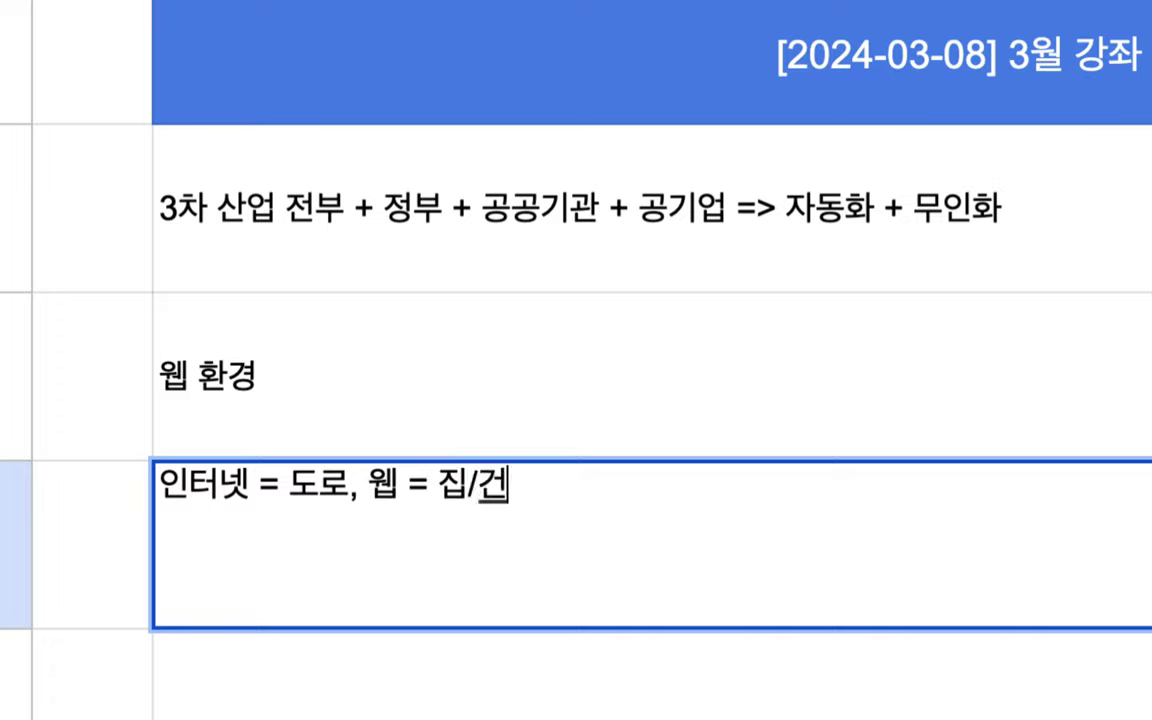
{"action": "type", "text": "물"}
{"action": "left_click_drag", "start_coordinate": [368, 484], "coordinate": [609, 530]}
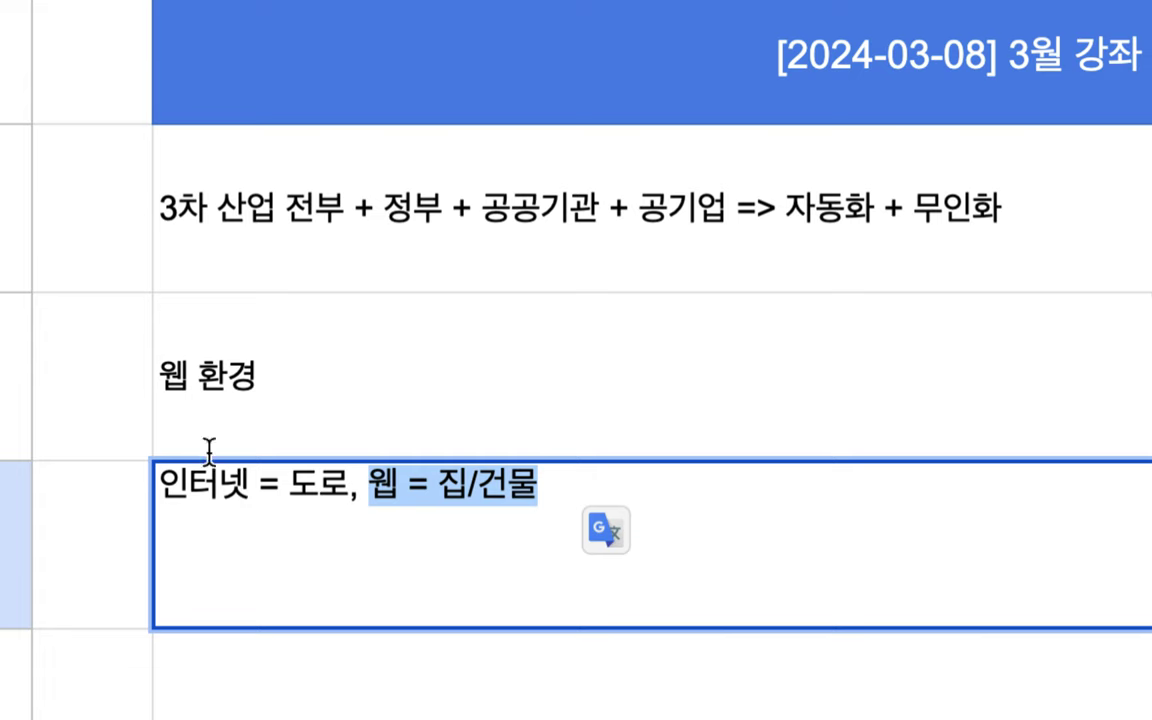
{"action": "double_click", "coordinate": [296, 380]}
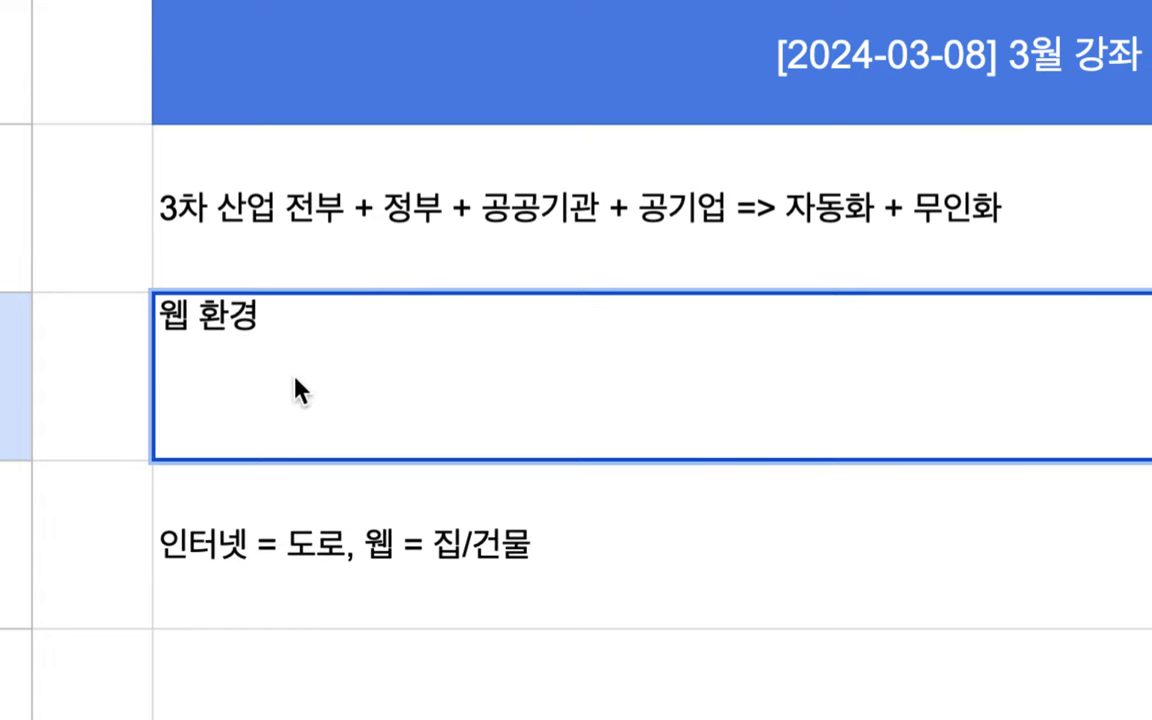
Clear the 웹 환경 and 인터넷 rows and start row 3 with '48백만 + 3백만 =>'.
{"action": "left_click", "coordinate": [127, 410]}
{"action": "left_click", "coordinate": [232, 412]}
{"action": "left_click", "coordinate": [257, 514], "text": "shift"}
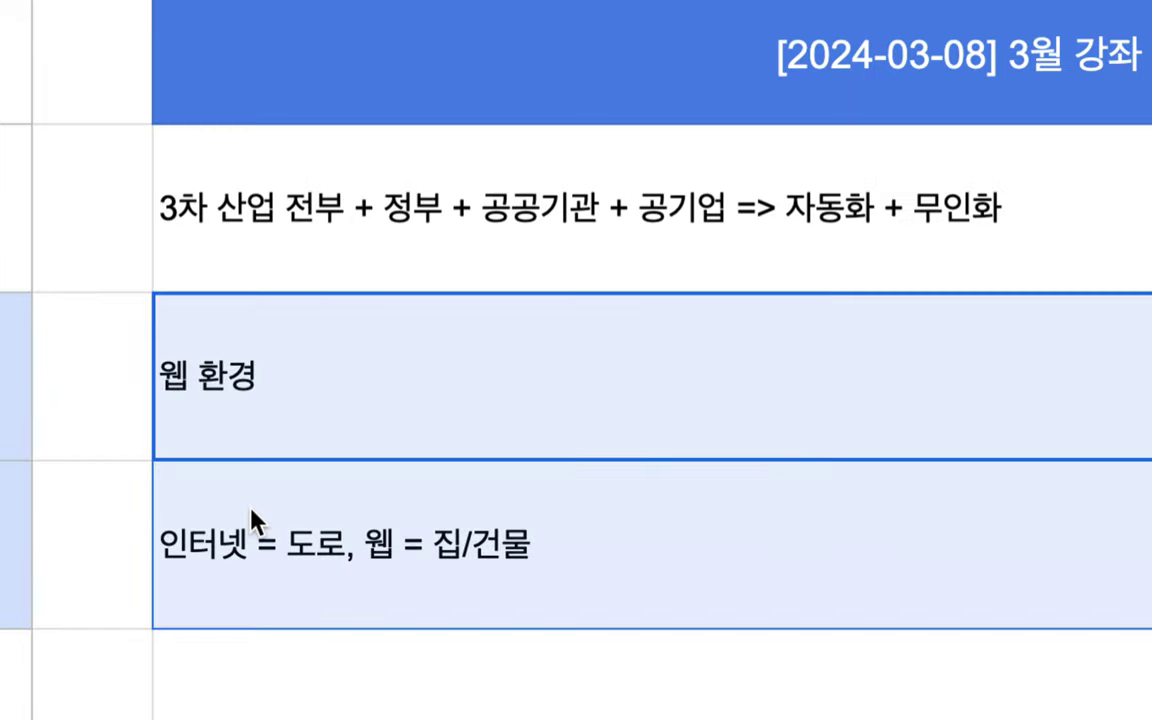
{"action": "key", "text": "Delete"}
{"action": "left_click", "coordinate": [509, 391]}
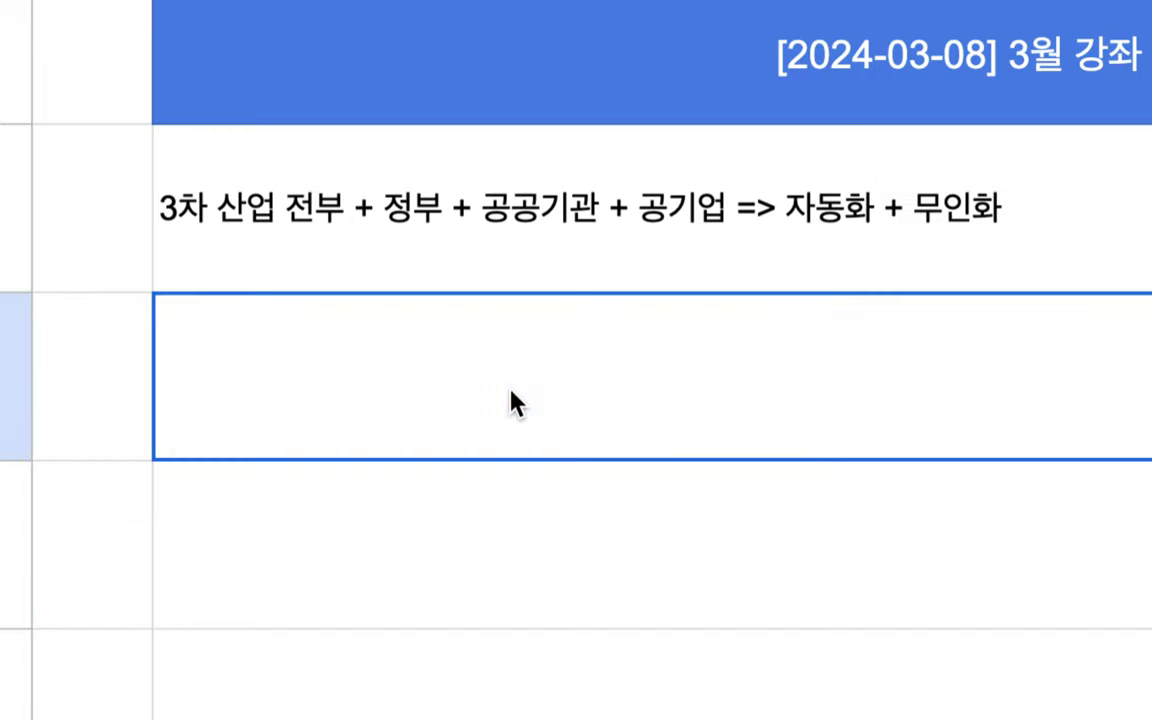
{"action": "type", "text": "48백만 "}
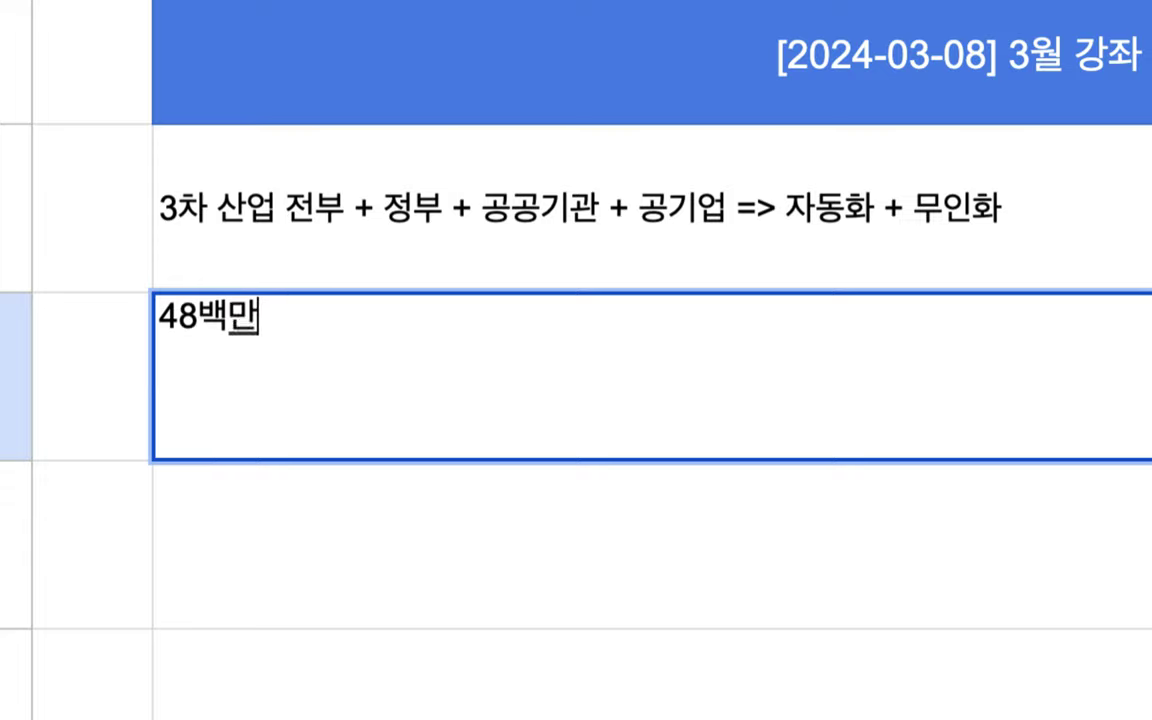
{"action": "type", "text": "+"}
{"action": "type", "text": " 3백맨 ="}
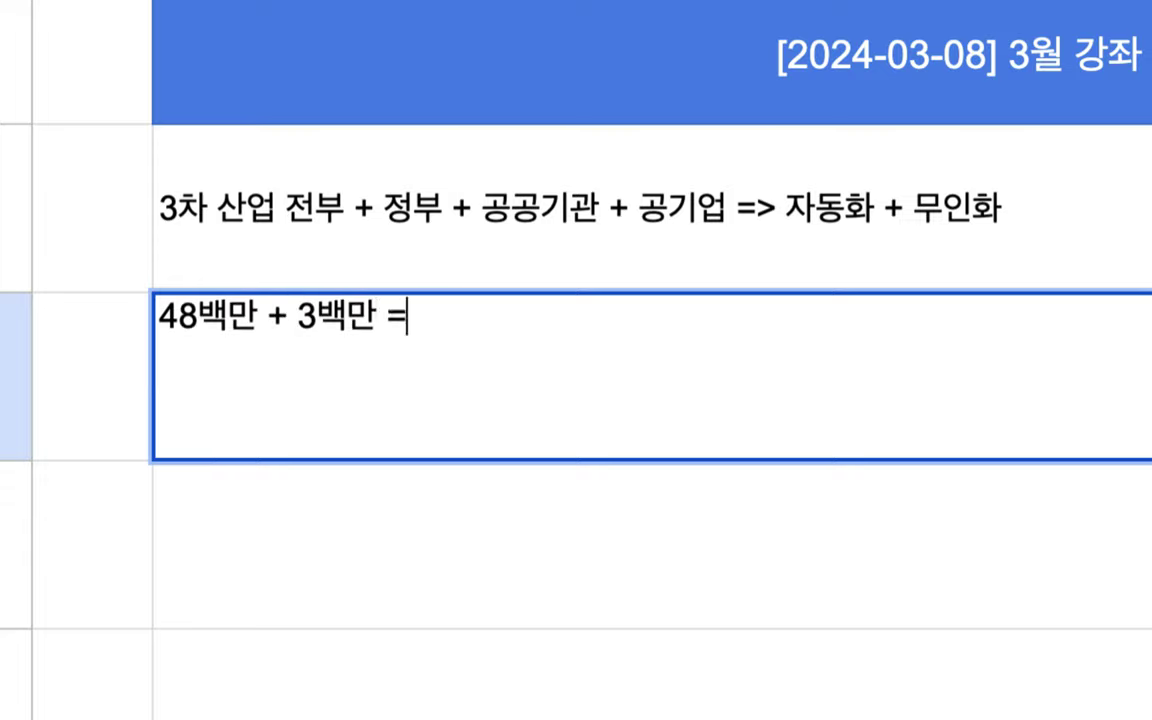
{"action": "type", "text": ">"}
Replace '48백만 + 3백만' with 5천만 and add '각기 하나의 웹 사이트를 할당'.
{"action": "left_click_drag", "start_coordinate": [345, 316], "coordinate": [160, 316]}
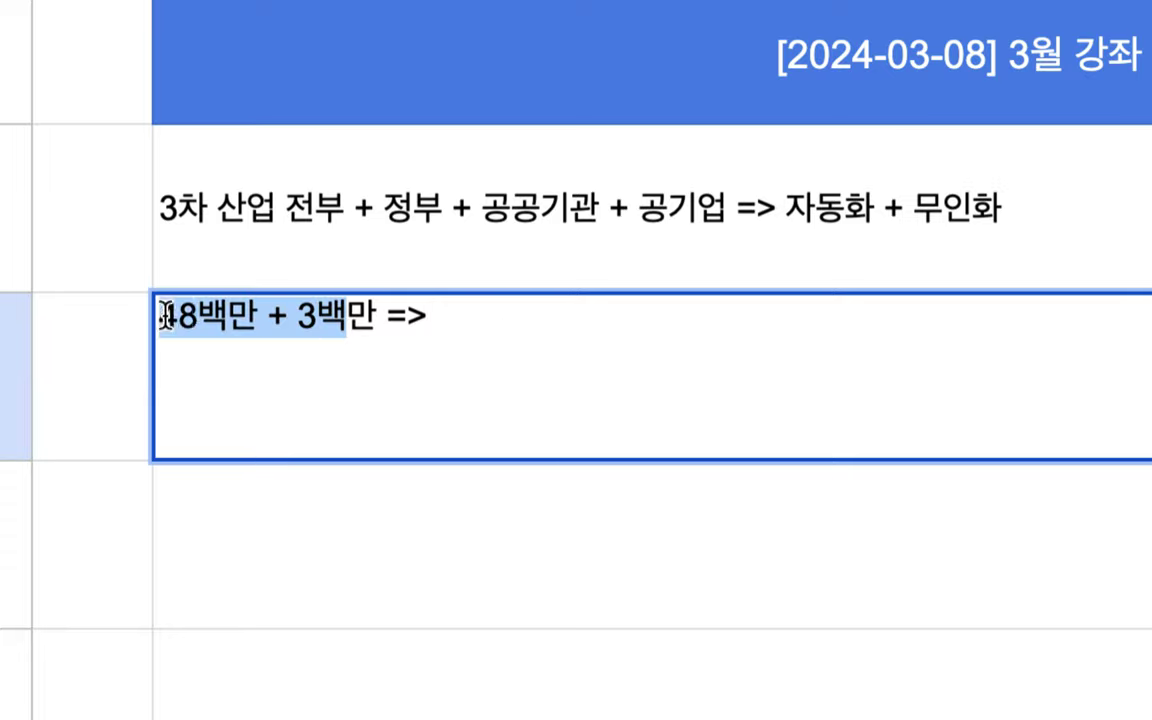
{"action": "type", "text": "5체ㄴ"}
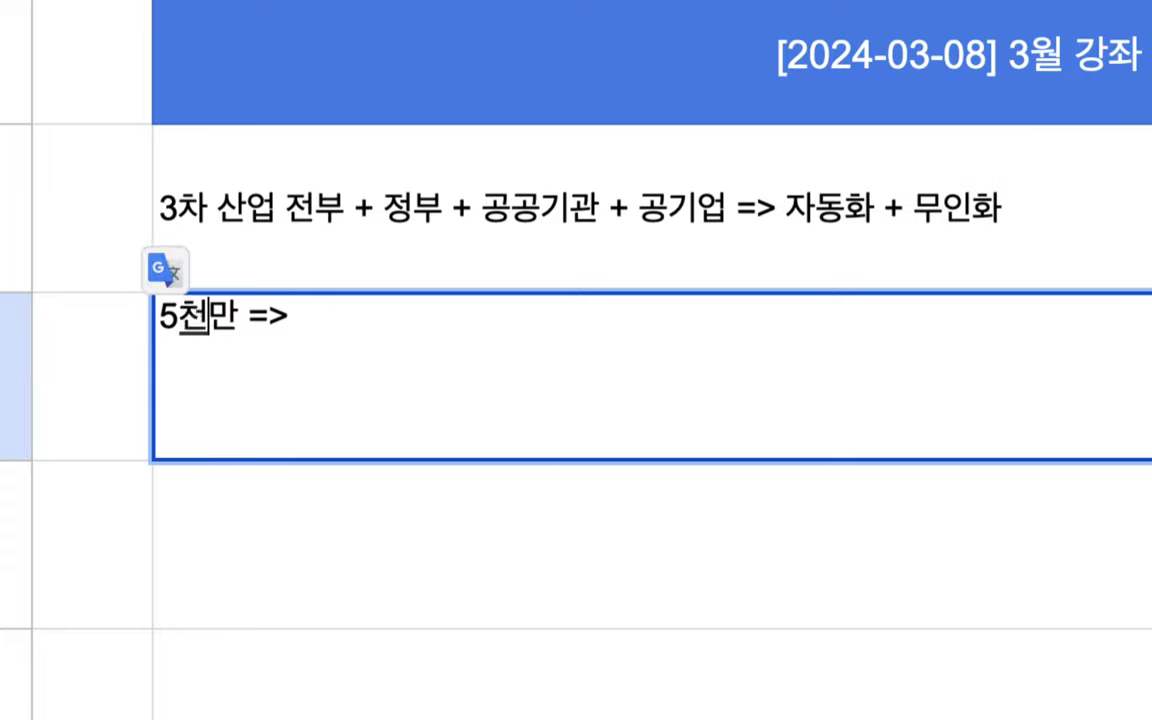
{"action": "left_click", "coordinate": [239, 325]}
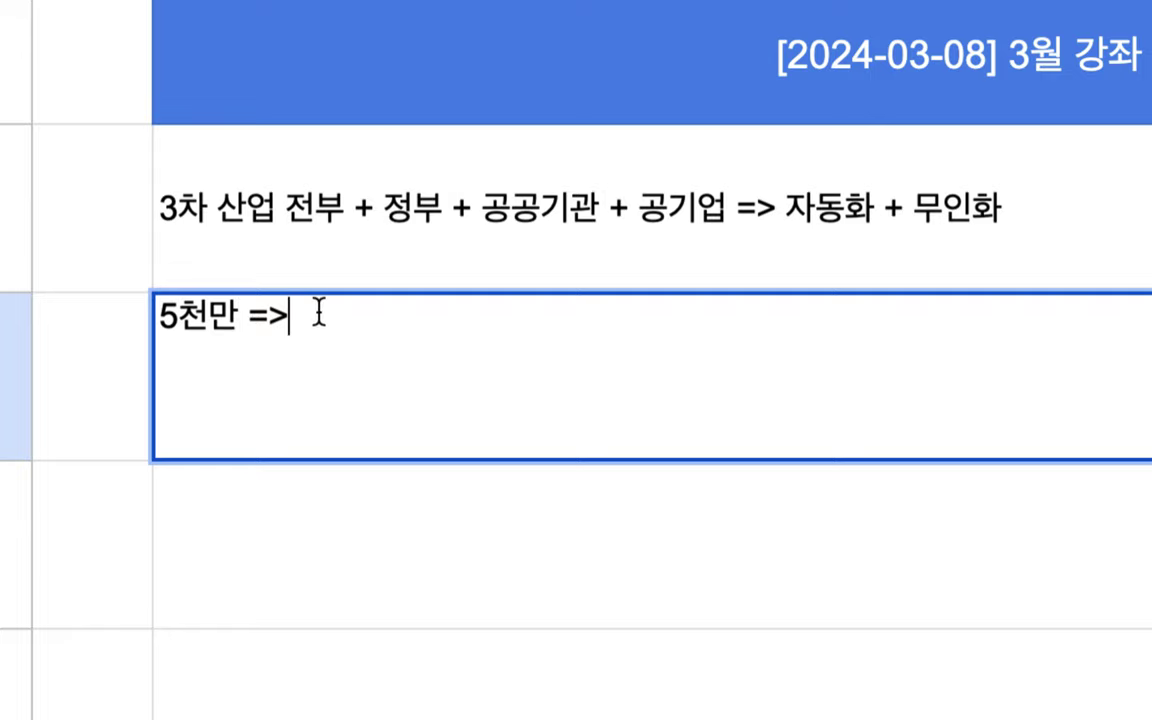
{"action": "type", "text": "ㄱ각"}
{"action": "type", "text": "기 하나의 "}
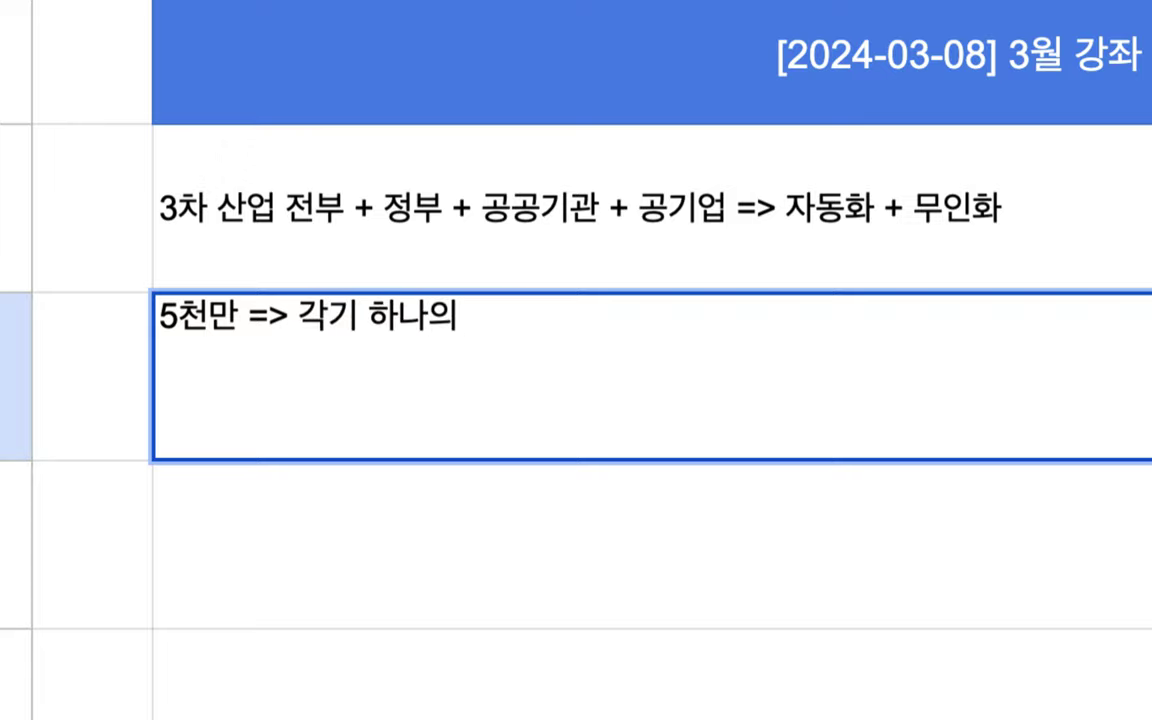
{"action": "type", "text": "웹 사이트"}
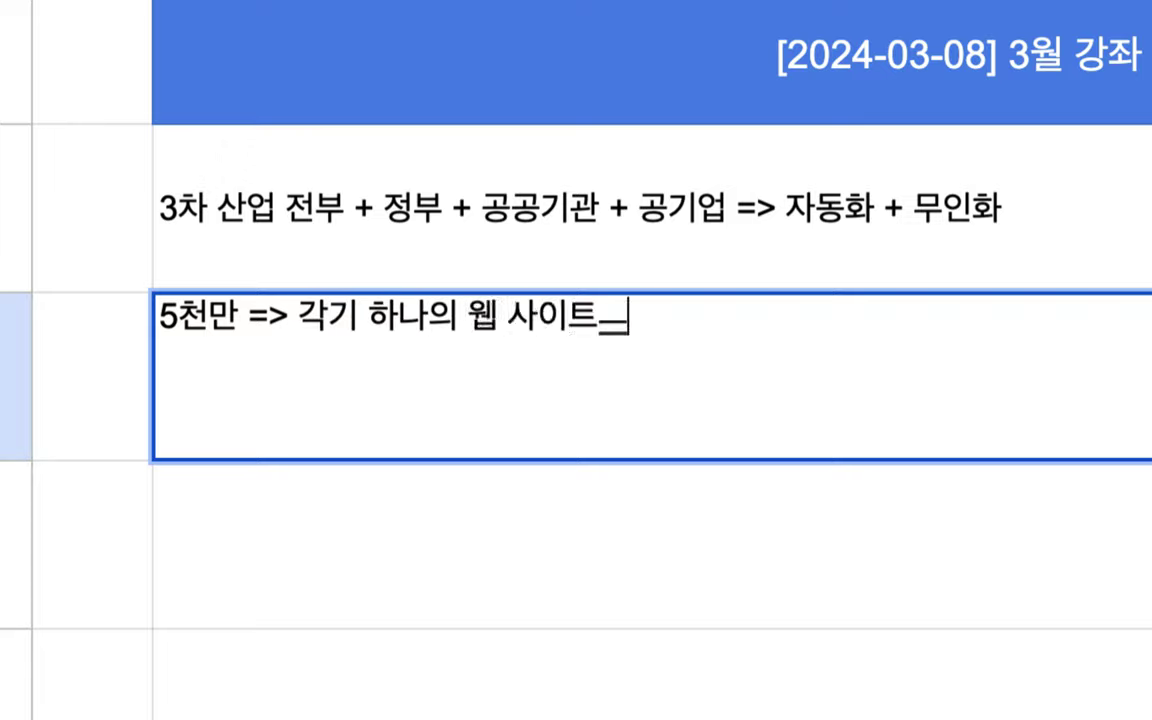
{"action": "type", "text": "ㄹ 하"}
{"action": "key", "text": "BackSpace"}
{"action": "key", "text": "BackSpace"}
{"action": "key", "text": "BackSpace"}
{"action": "type", "text": "를 할"}
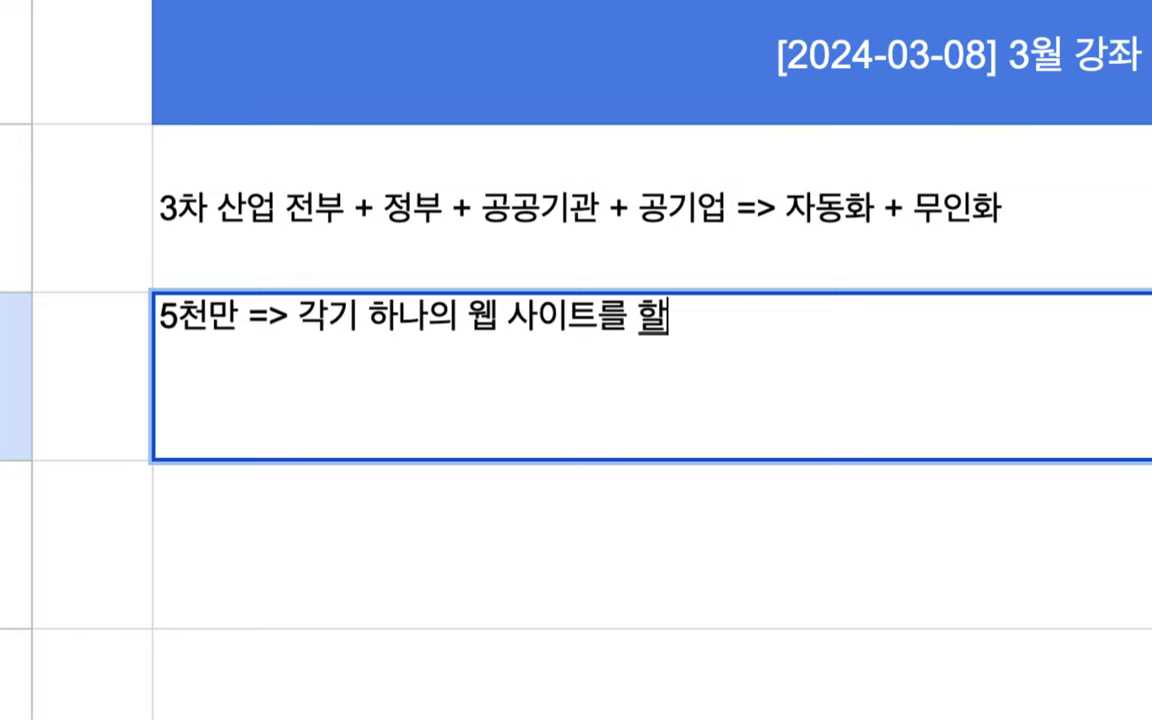
{"action": "type", "text": "당"}
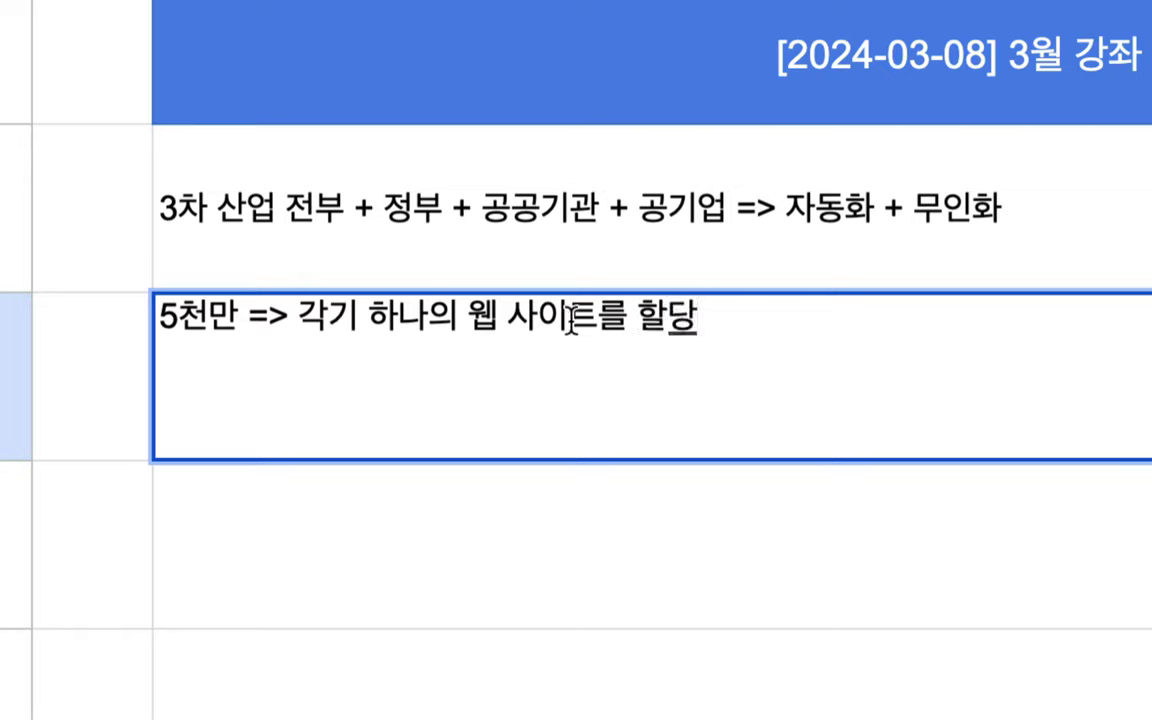
Expand the note to '(웹 사이트 + 서버(Debian))', correcting the Devian typo.
{"action": "left_click", "coordinate": [597, 320]}
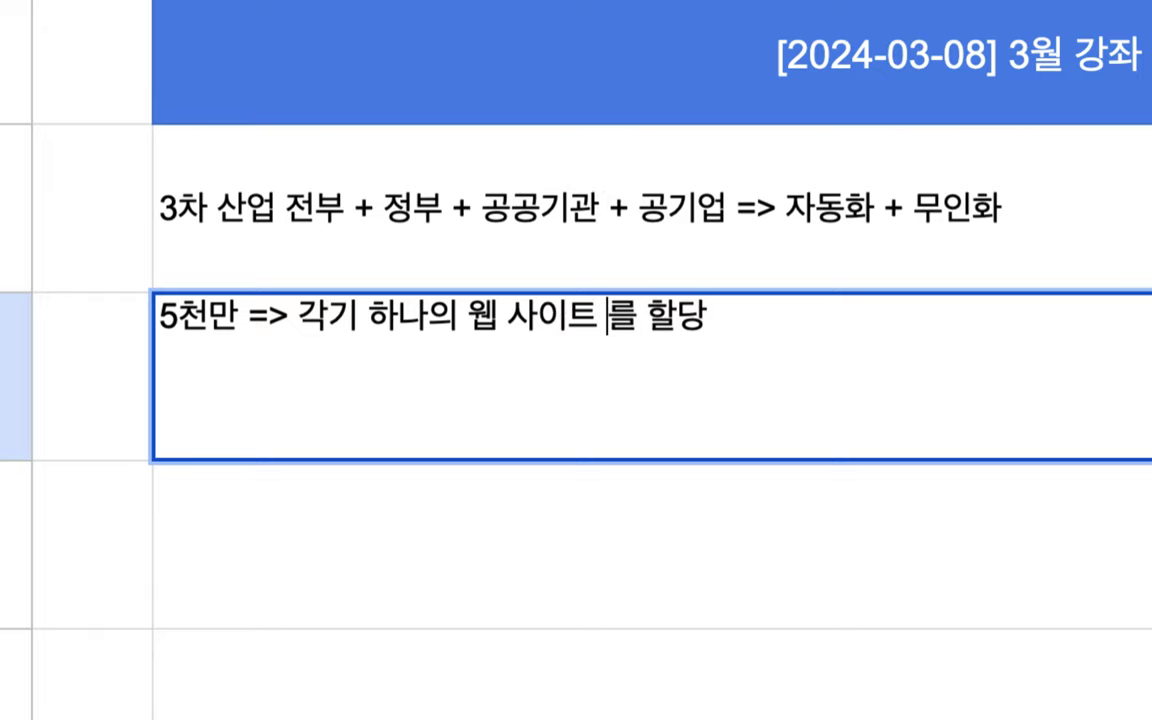
{"action": "type", "text": "+ 서버)"}
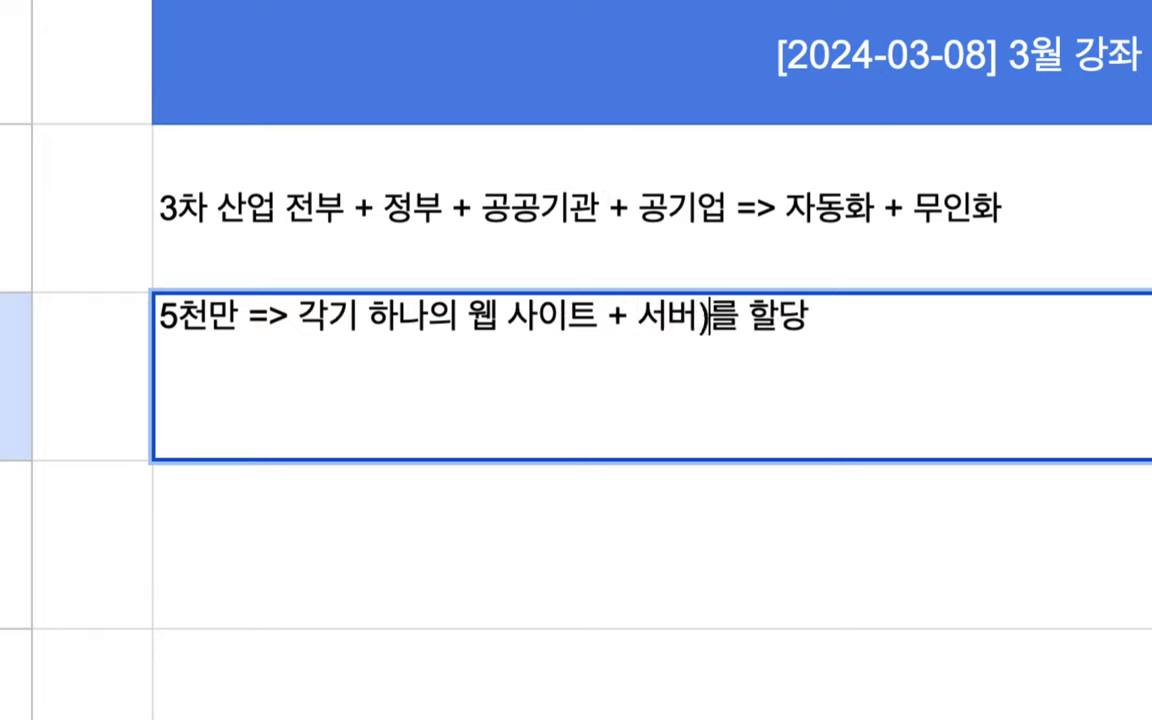
{"action": "left_click", "coordinate": [468, 320]}
{"action": "type", "text": "("}
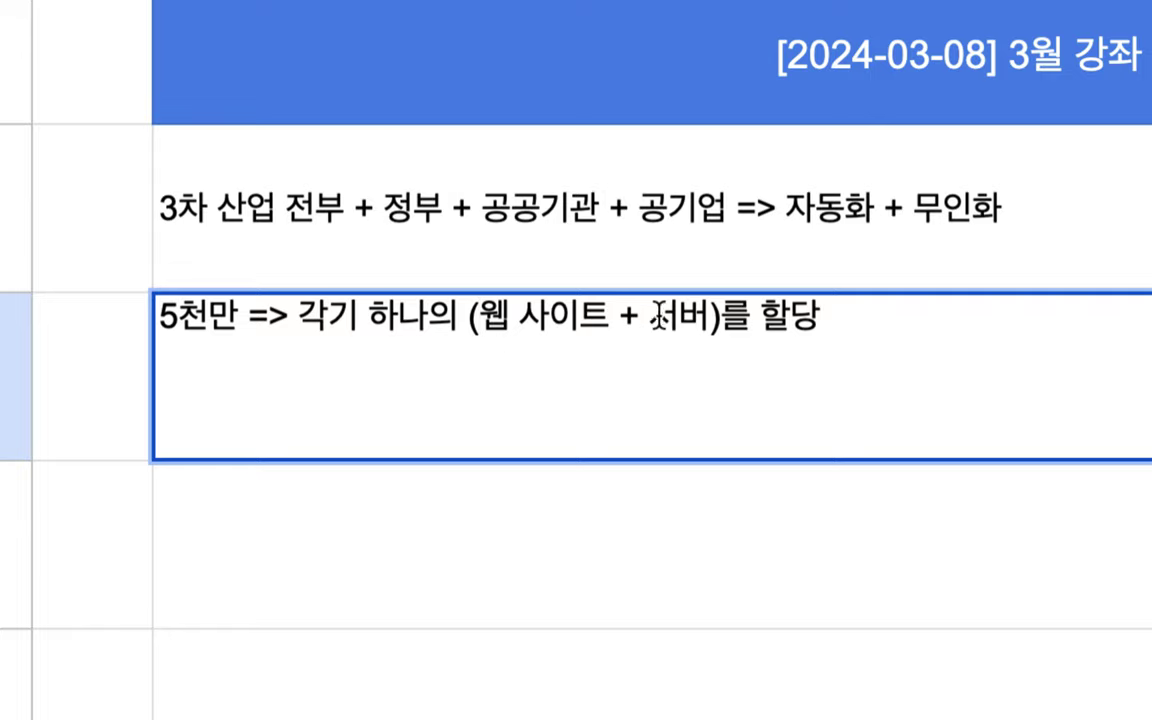
{"action": "left_click", "coordinate": [702, 320]}
{"action": "type", "text": "("}
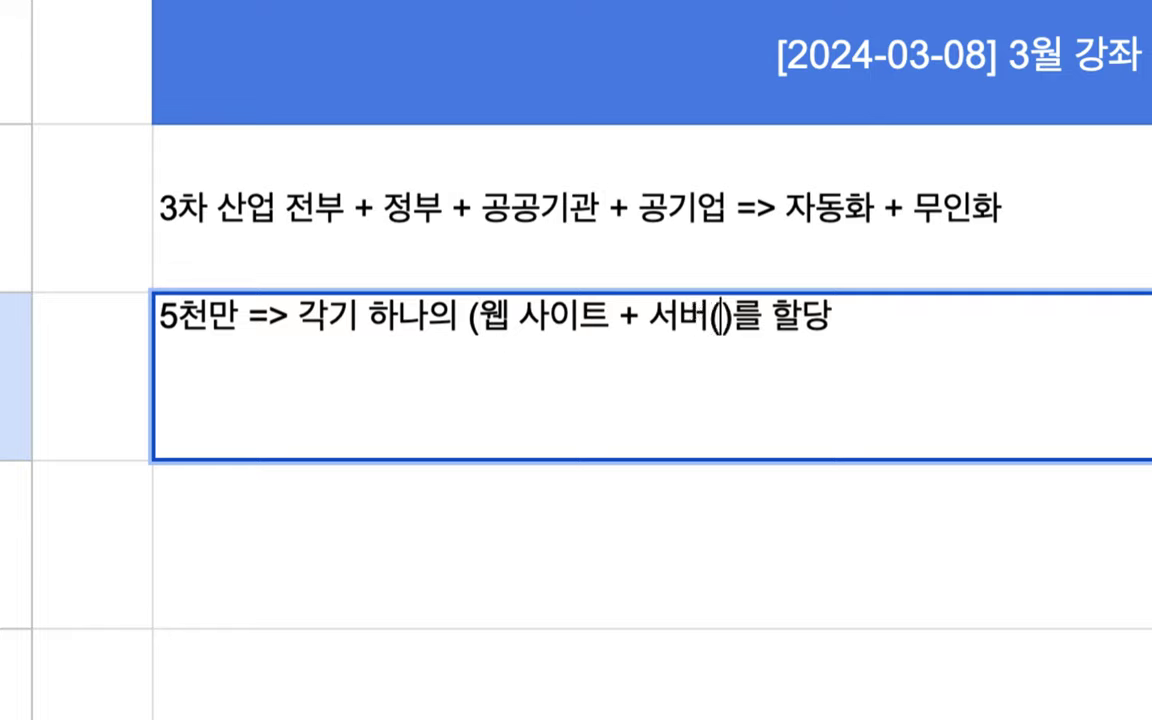
{"action": "type", "text": "Devi"}
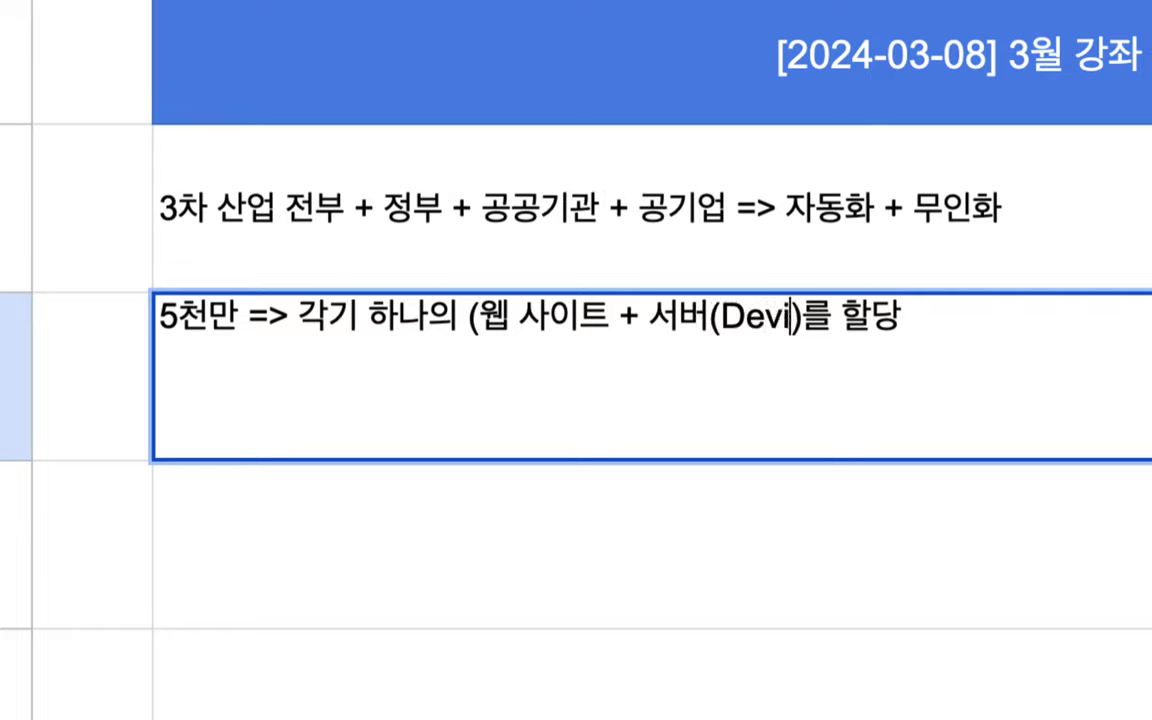
{"action": "type", "text": "an)"}
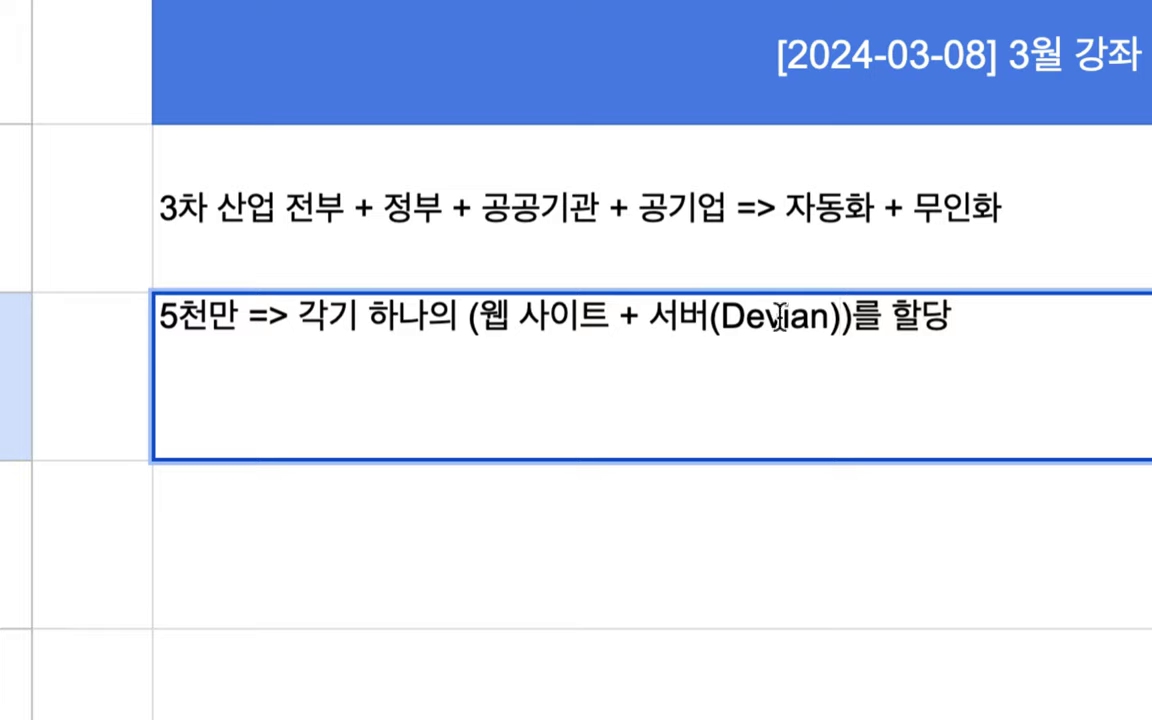
{"action": "left_click", "coordinate": [780, 318]}
{"action": "key", "text": "BackSpace"}
{"action": "type", "text": "b"}
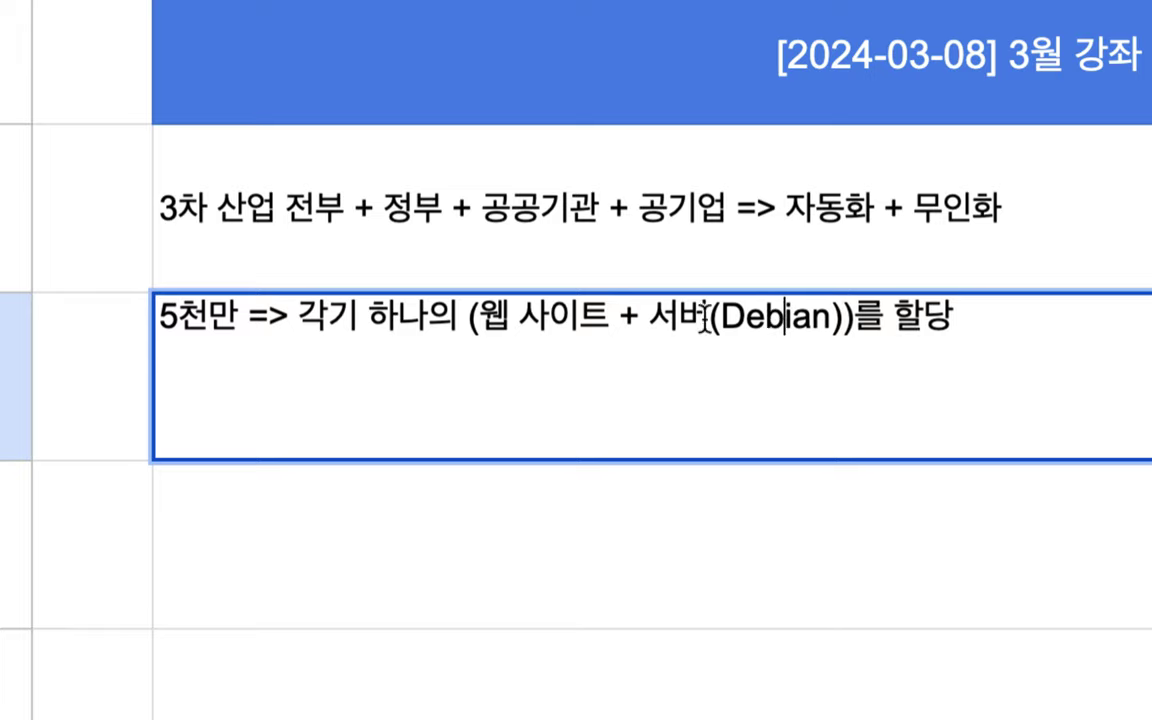
Add 'Virtual Server' after Debian in the server label.
{"action": "left_click_drag", "start_coordinate": [649, 318], "coordinate": [842, 320]}
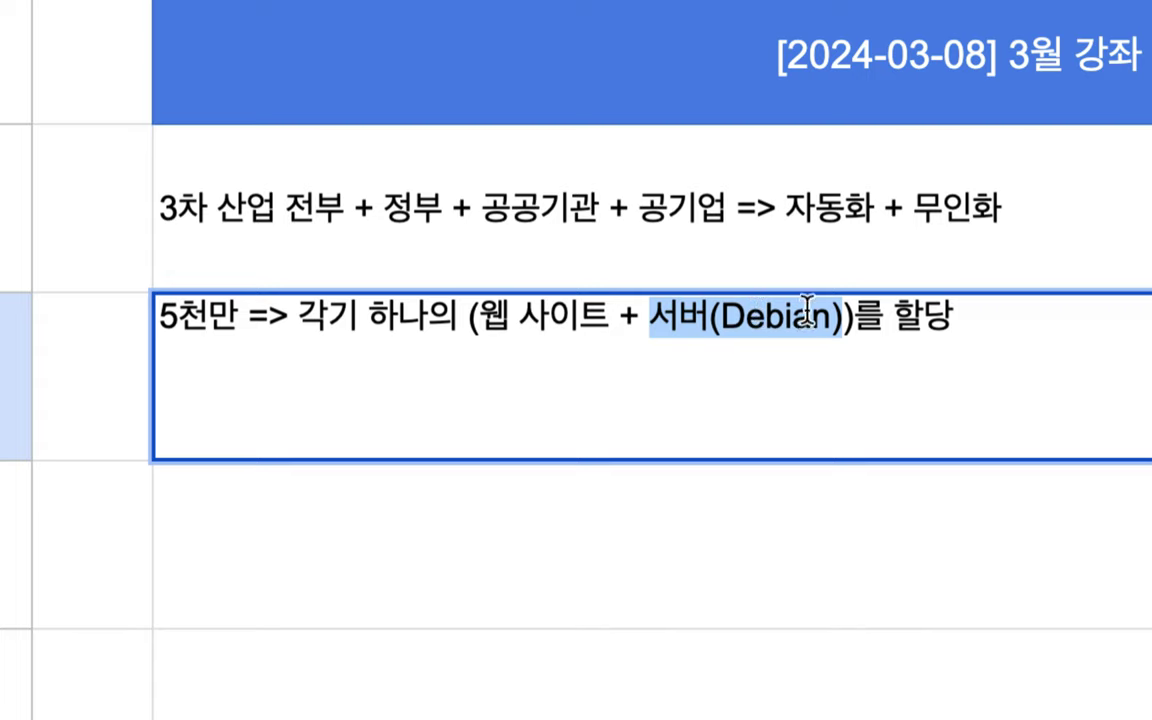
{"action": "left_click", "coordinate": [747, 320]}
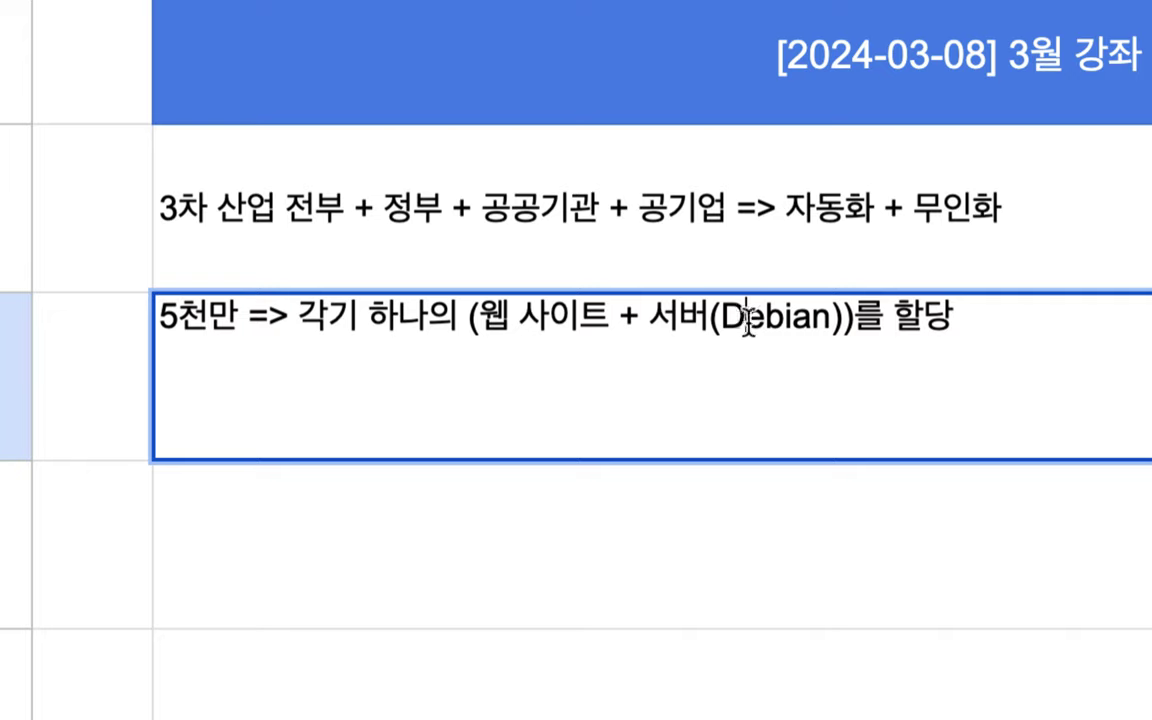
{"action": "left_click", "coordinate": [650, 320]}
{"action": "left_click", "coordinate": [726, 320]}
{"action": "left_click", "coordinate": [827, 320]}
{"action": "type", "text": "Vir"}
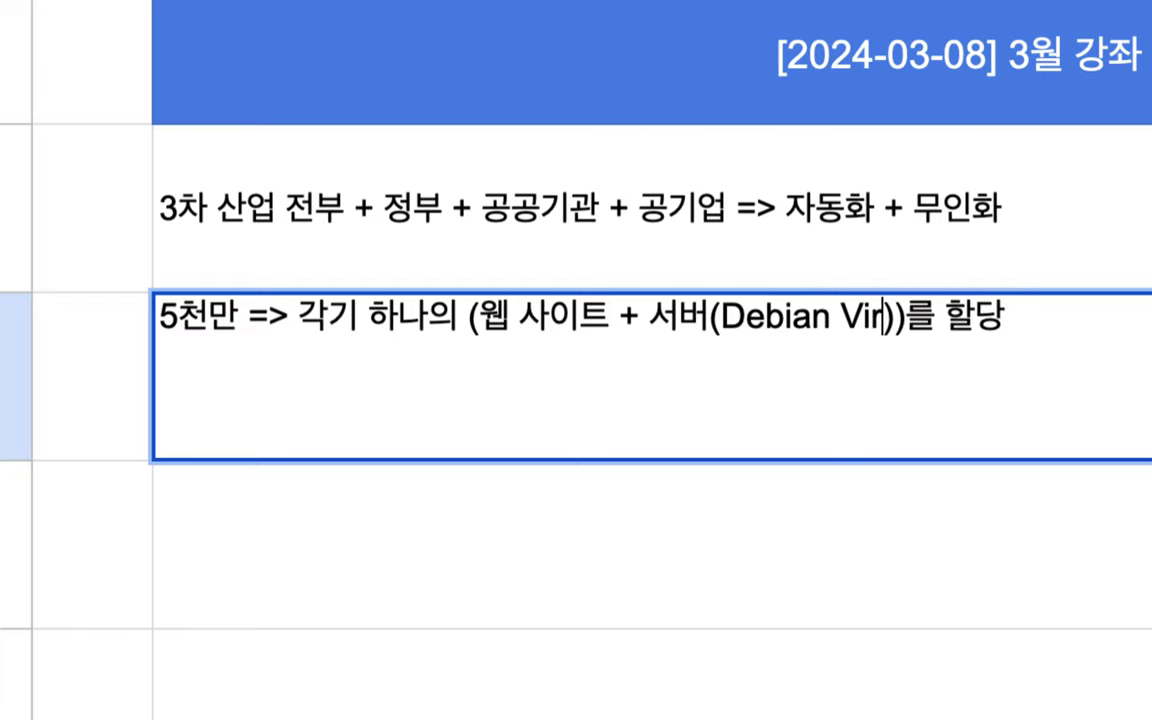
{"action": "type", "text": "tual Server"}
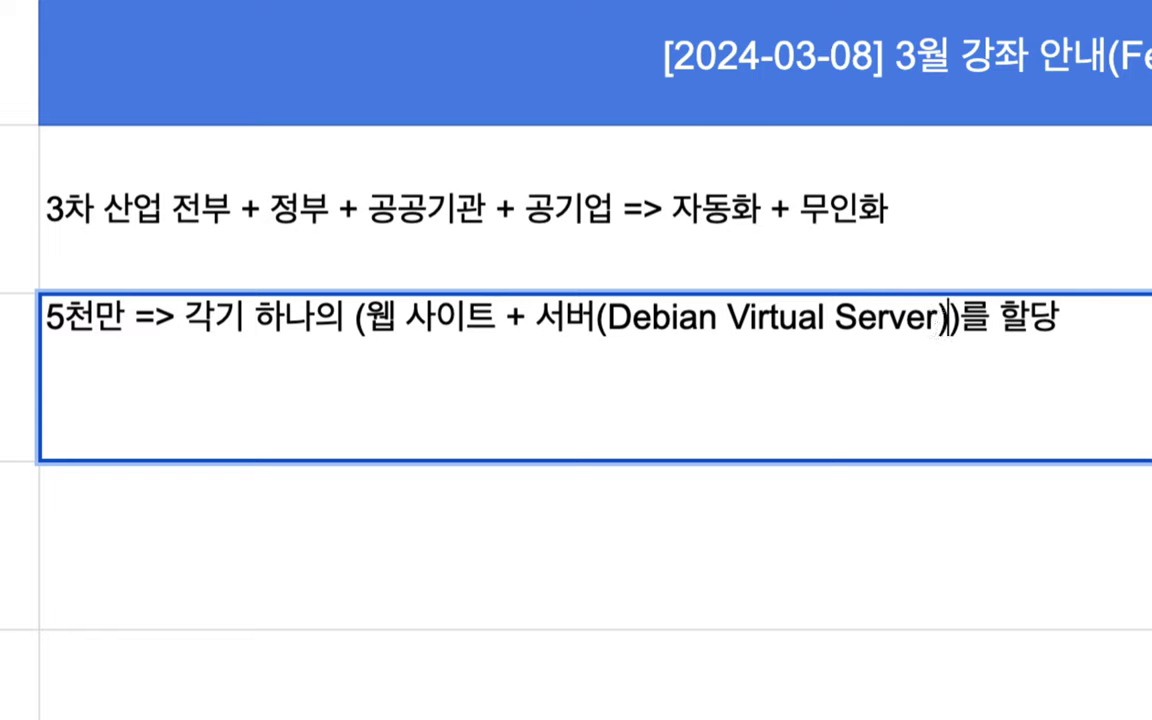
{"action": "key", "text": "BackSpace"}
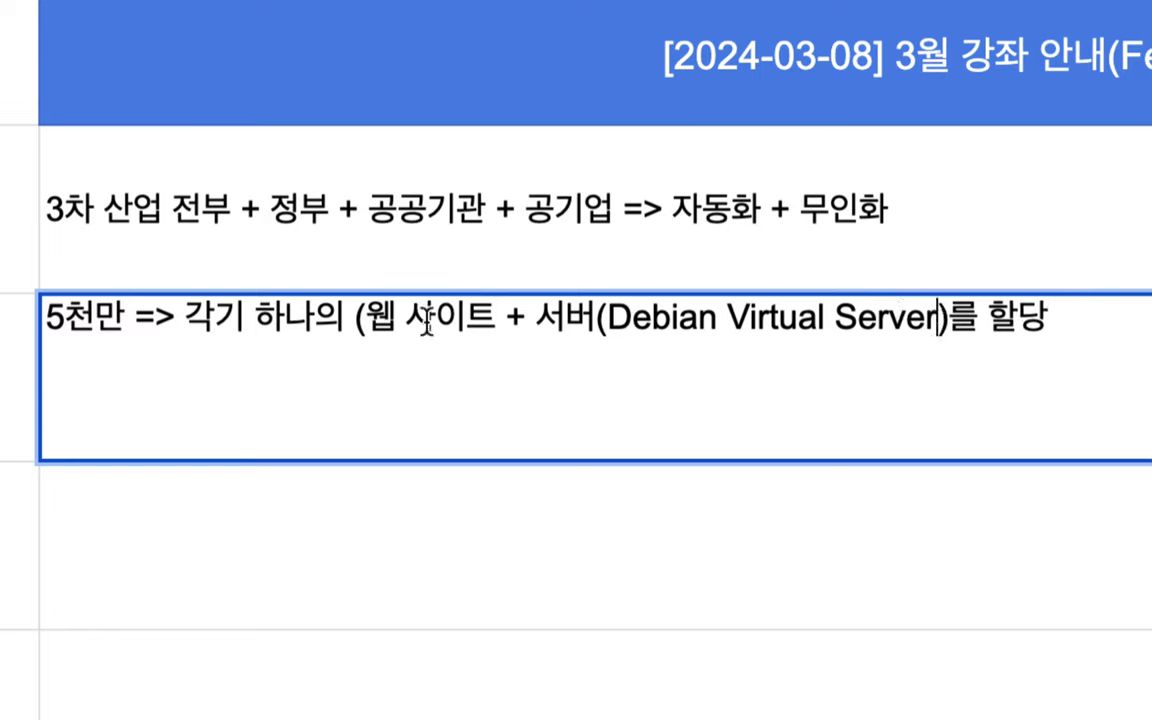
{"action": "left_click_drag", "start_coordinate": [607, 320], "coordinate": [945, 330]}
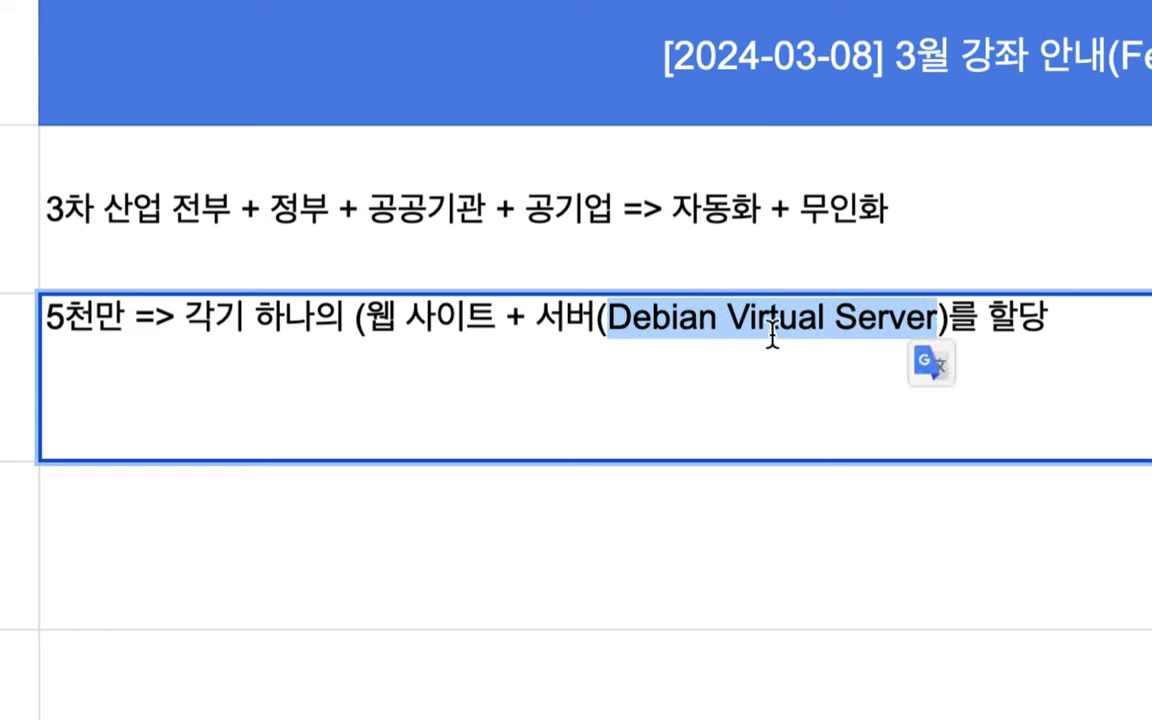
{"action": "left_click", "coordinate": [607, 328]}
{"action": "type", "text": "Duy"}
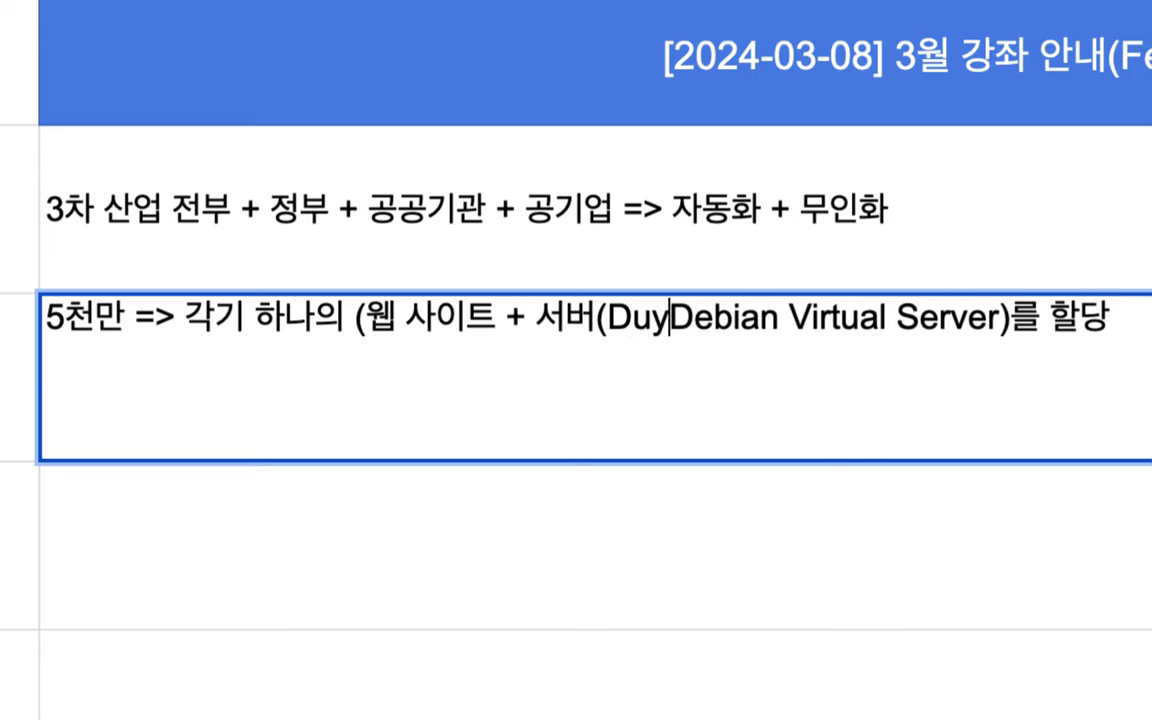
{"action": "key", "text": "BackSpace"}
{"action": "key", "text": "BackSpace"}
{"action": "type", "text": "ynami"}
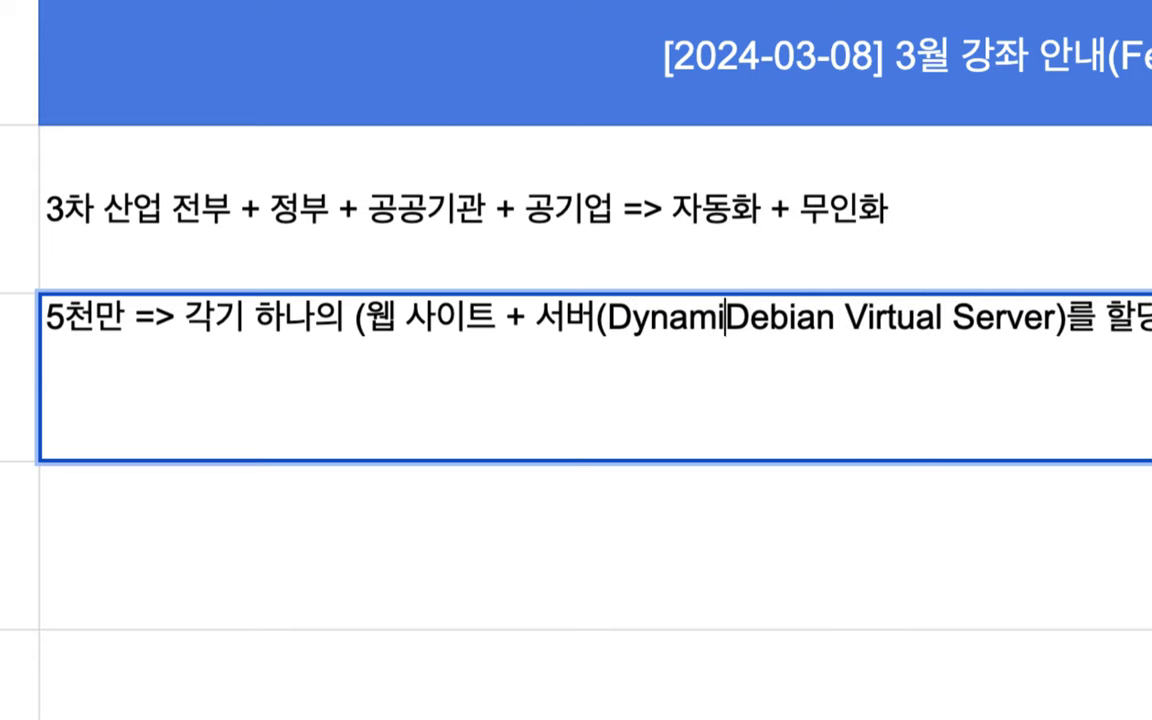
{"action": "type", "text": "c"}
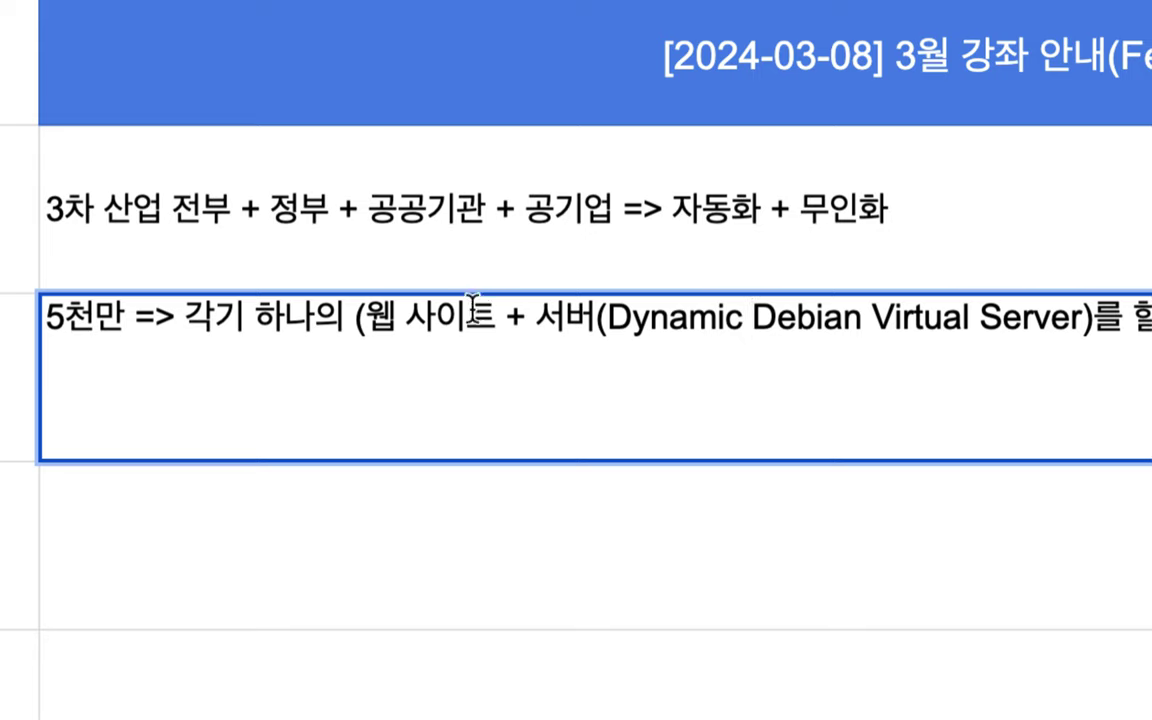
{"action": "left_click", "coordinate": [536, 322]}
{"action": "type", "text": "I"}
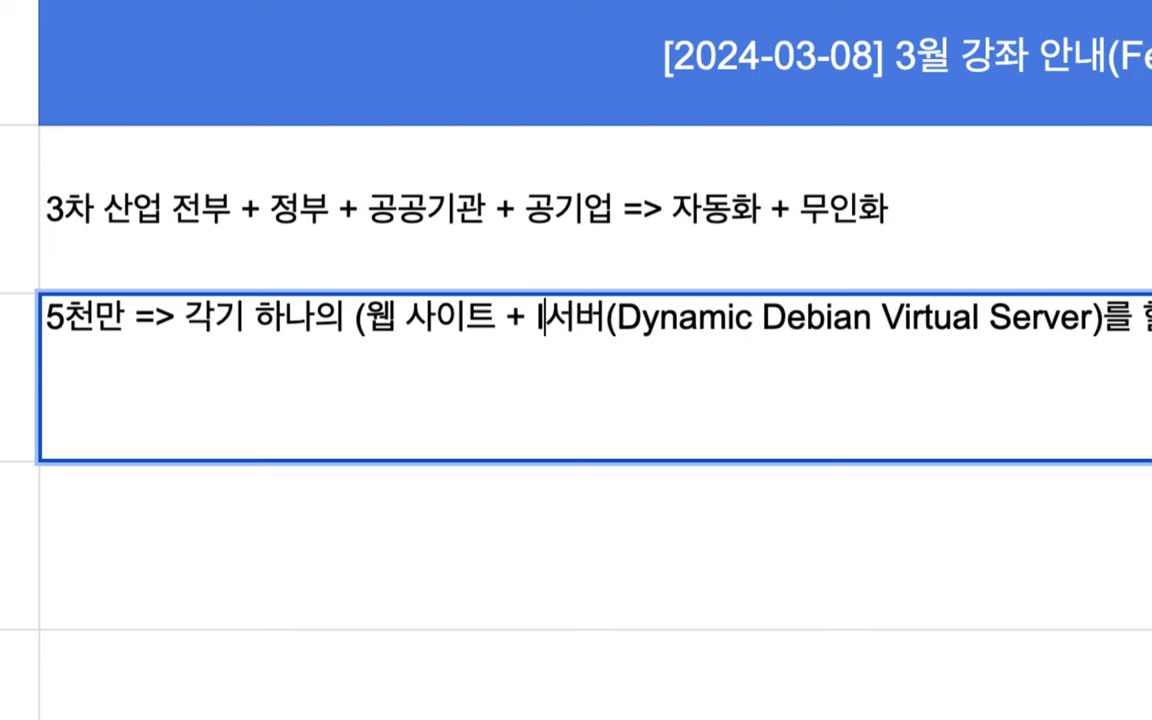
{"action": "type", "text": "PO"}
{"action": "key", "text": "BackSpace"}
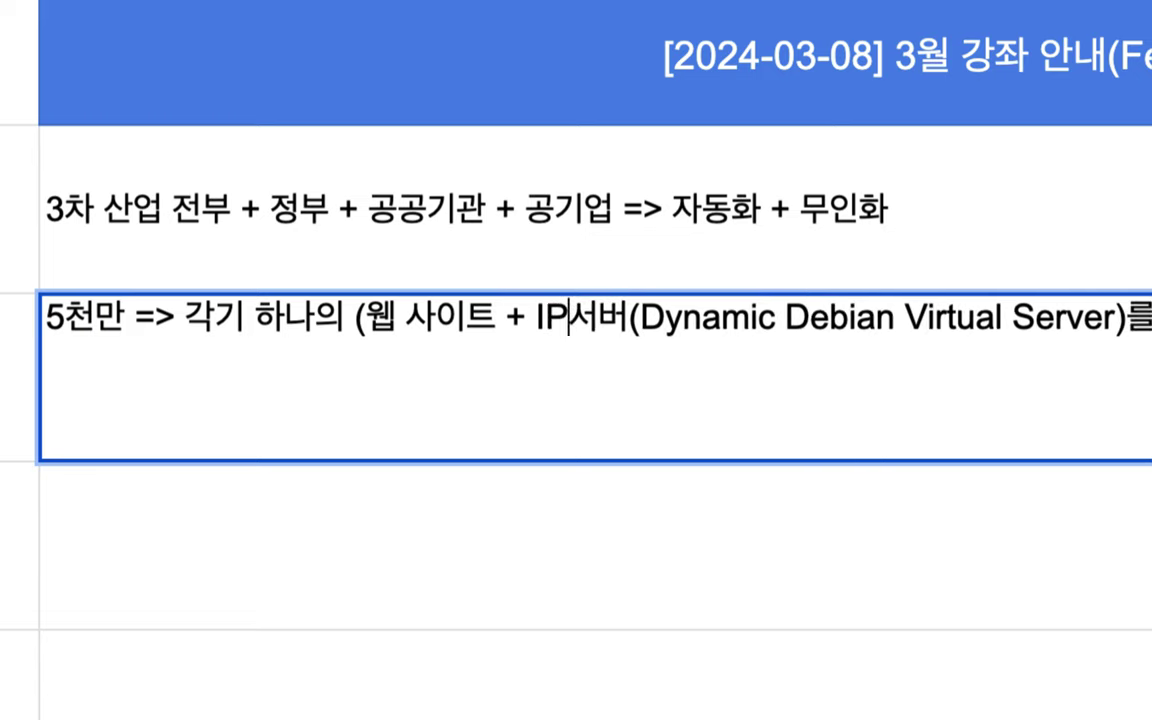
{"action": "type", "text": "v6 Addr"}
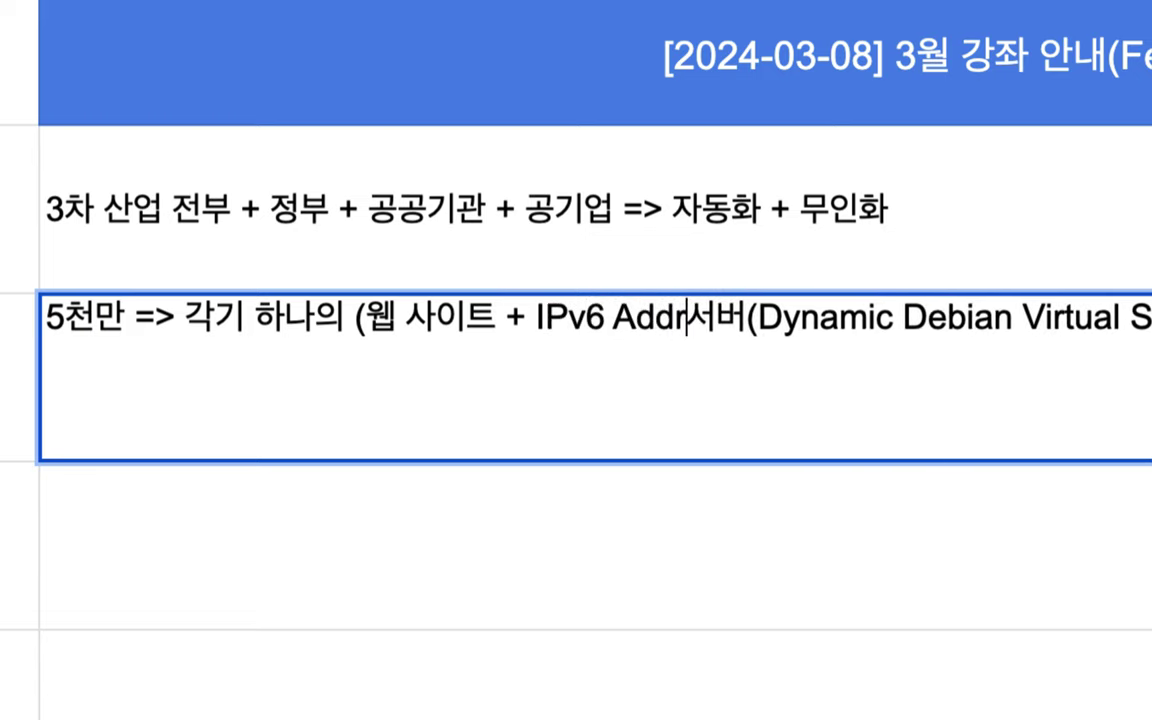
{"action": "type", "text": "ess +"}
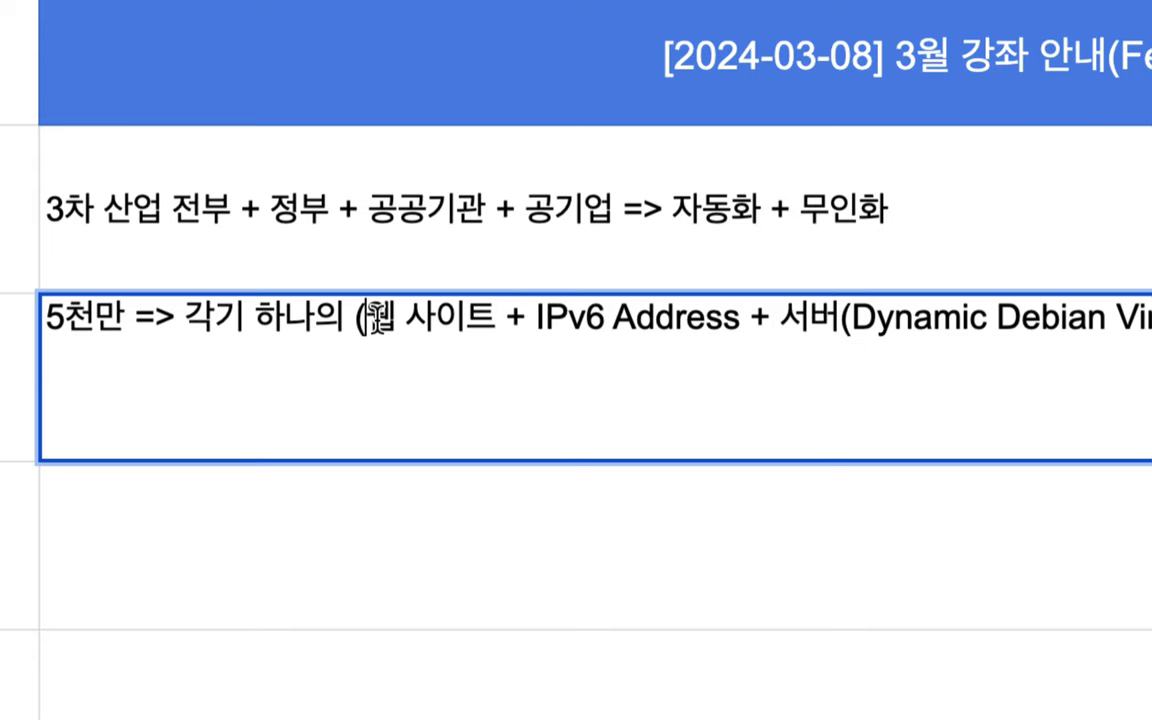
{"action": "left_click", "coordinate": [372, 318]}
{"action": "type", "text": "D"}
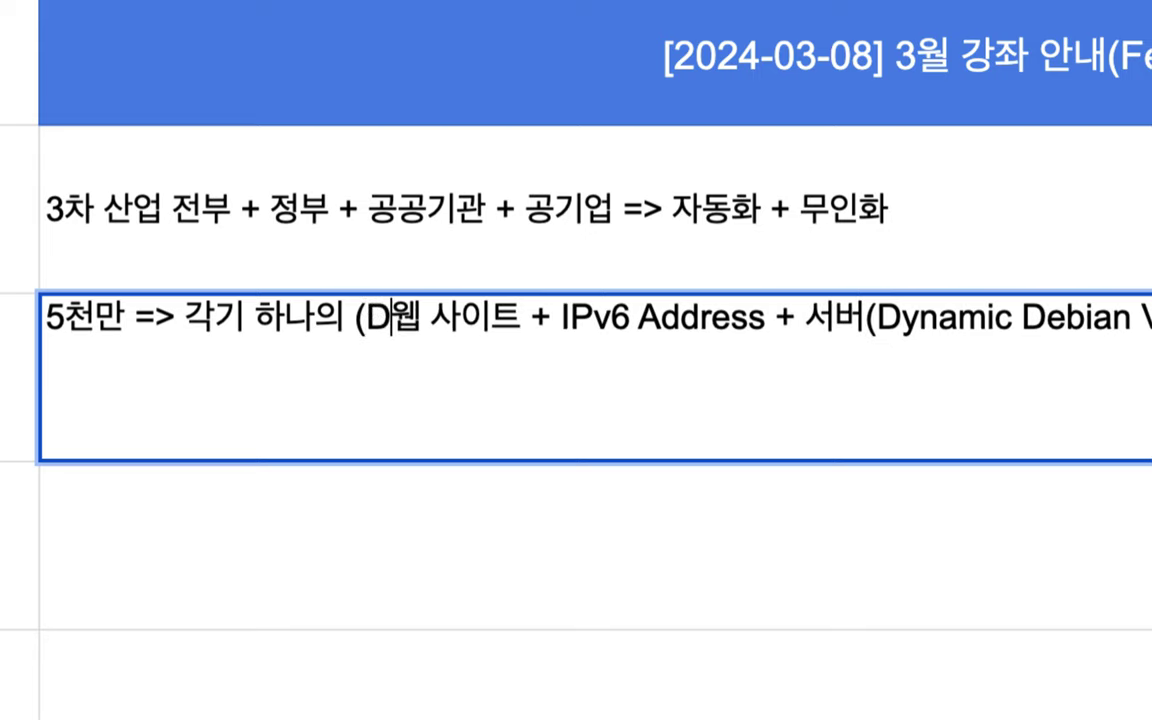
{"action": "type", "text": "NS +"}
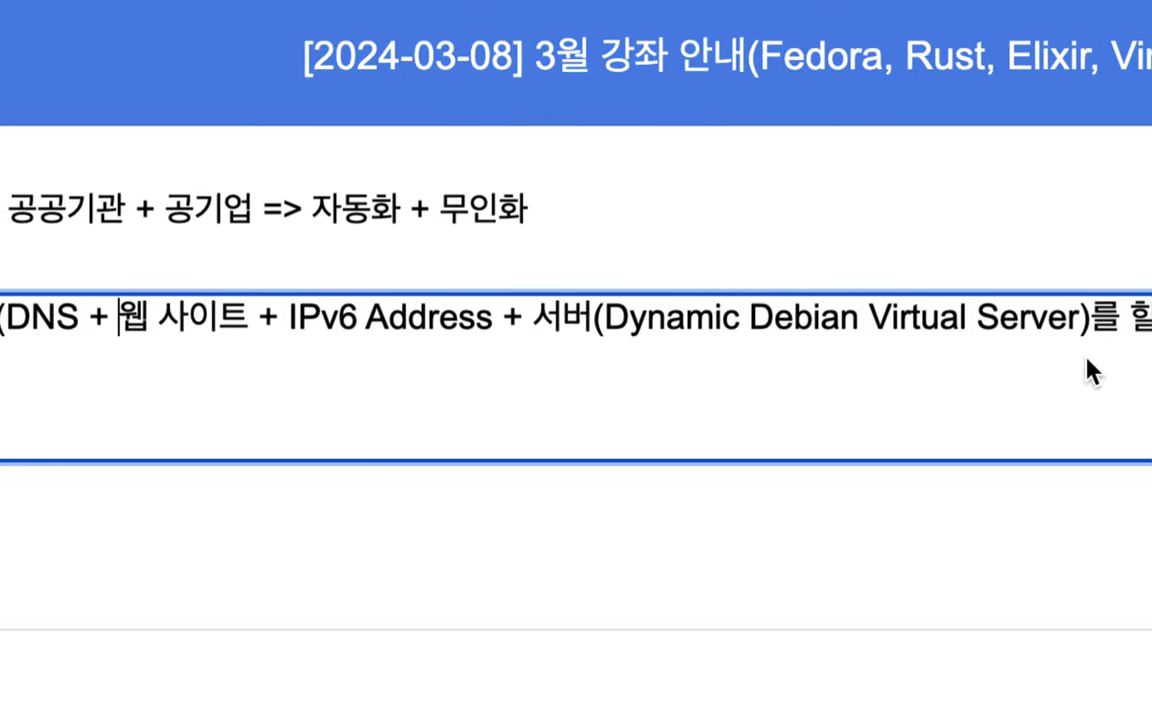
{"action": "double_click", "coordinate": [708, 320]}
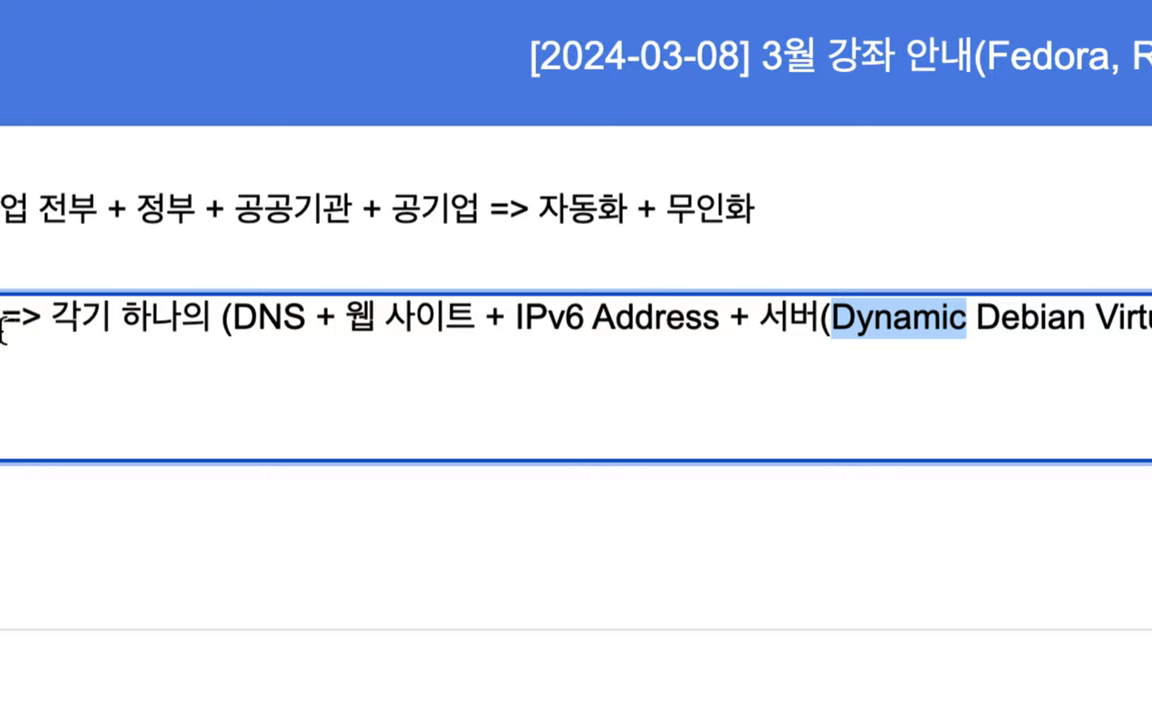
{"action": "left_click", "coordinate": [153, 318]}
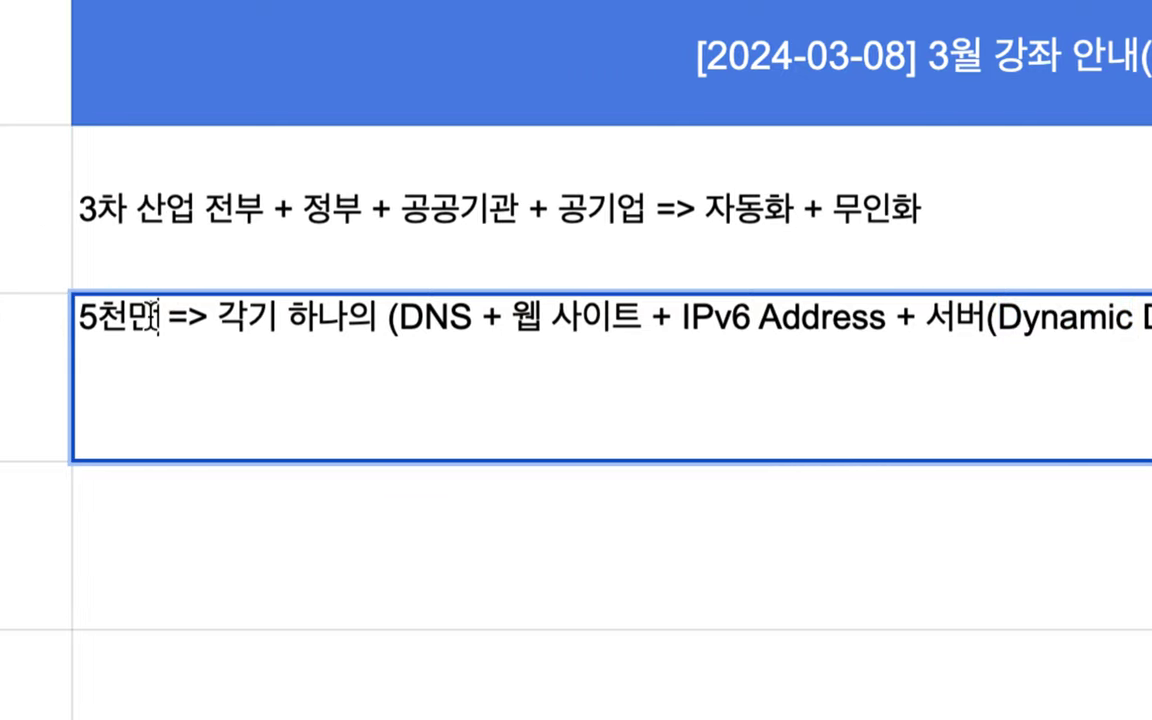
{"action": "left_click_drag", "start_coordinate": [153, 318], "coordinate": [67, 316]}
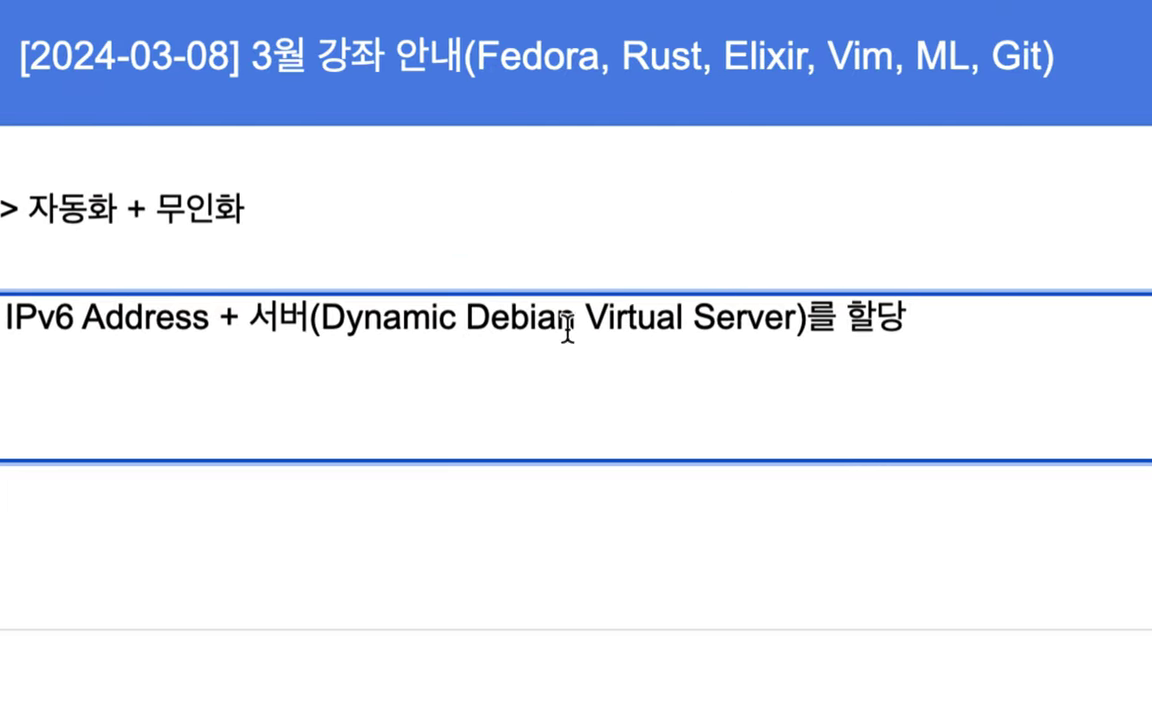
{"action": "left_click_drag", "start_coordinate": [467, 320], "coordinate": [797, 325]}
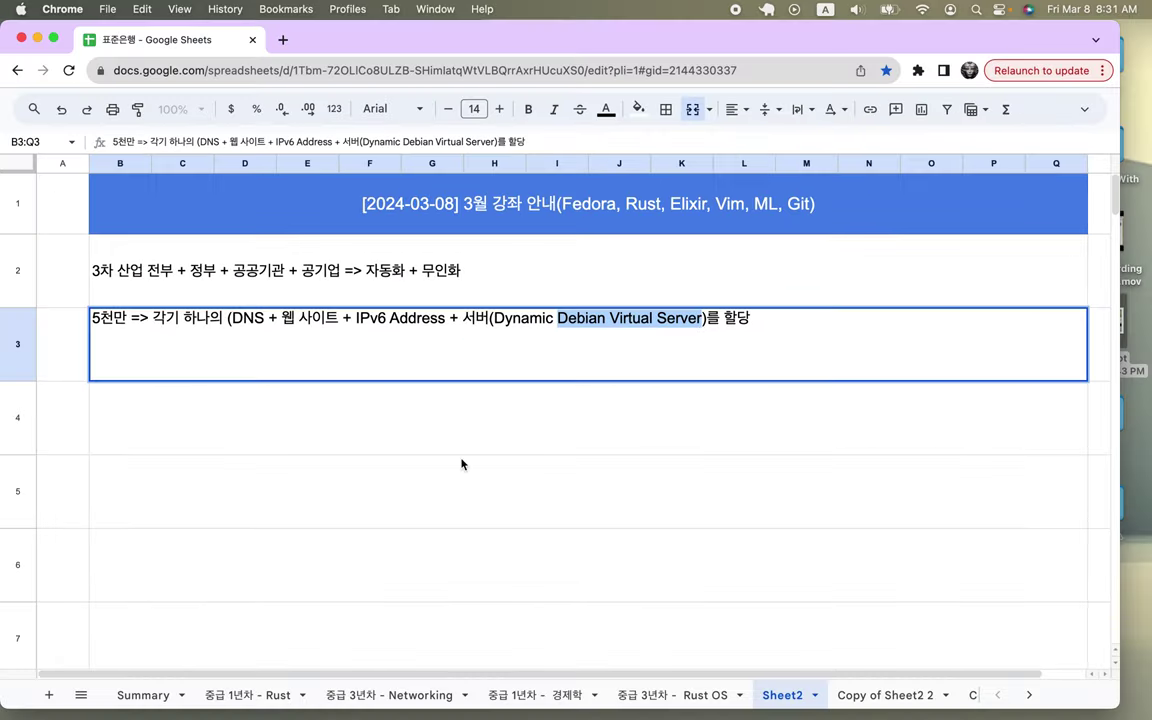
{"action": "left_click", "coordinate": [463, 463]}
Delete the text and reset the cyan and grey fills in C10:N13.
{"action": "scroll", "coordinate": [462, 463], "scroll_direction": "down", "scroll_amount": 5}
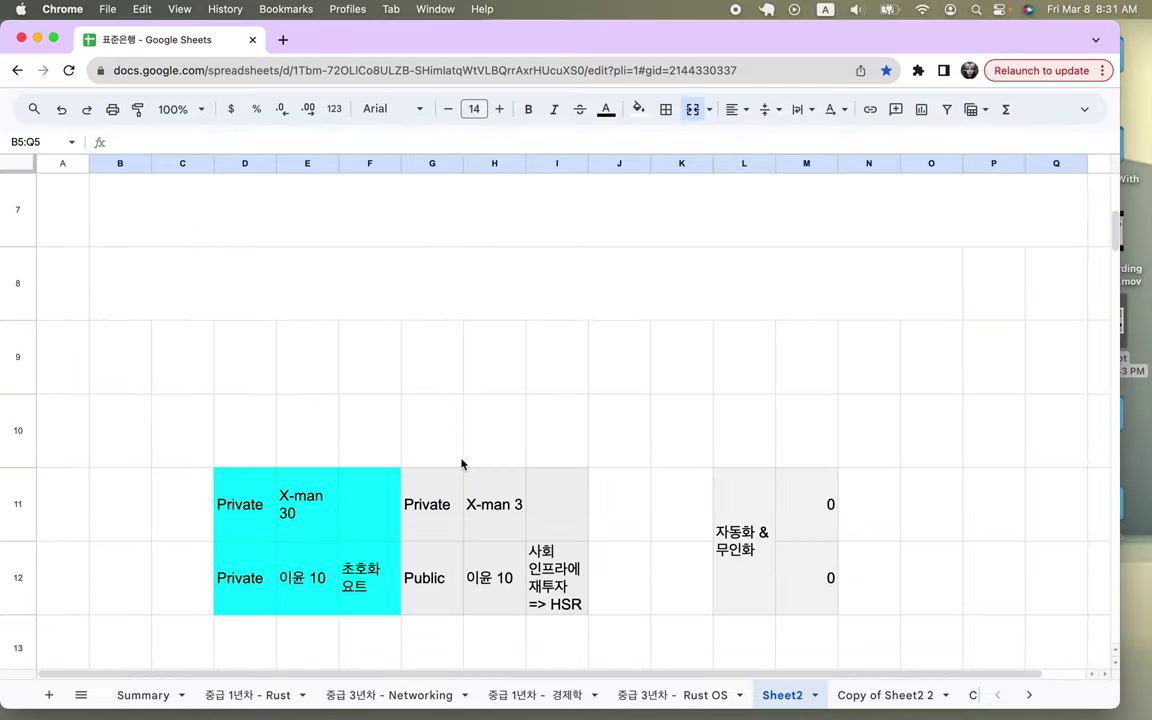
{"action": "scroll", "coordinate": [463, 463], "scroll_direction": "down", "scroll_amount": 1}
{"action": "mouse_move", "coordinate": [190, 360]}
{"action": "left_mouse_down"}
{"action": "mouse_move", "coordinate": [910, 619]}
{"action": "mouse_move", "coordinate": [896, 600]}
{"action": "left_mouse_up"}
{"action": "key", "text": "Delete"}
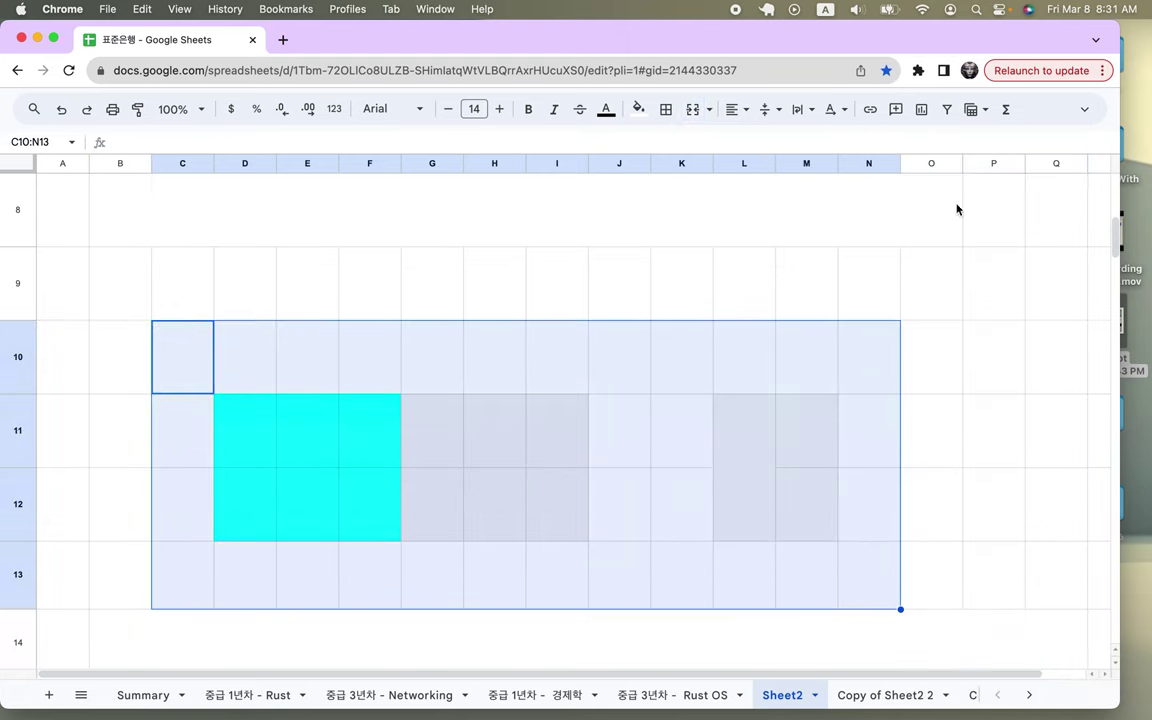
{"action": "left_click", "coordinate": [640, 109]}
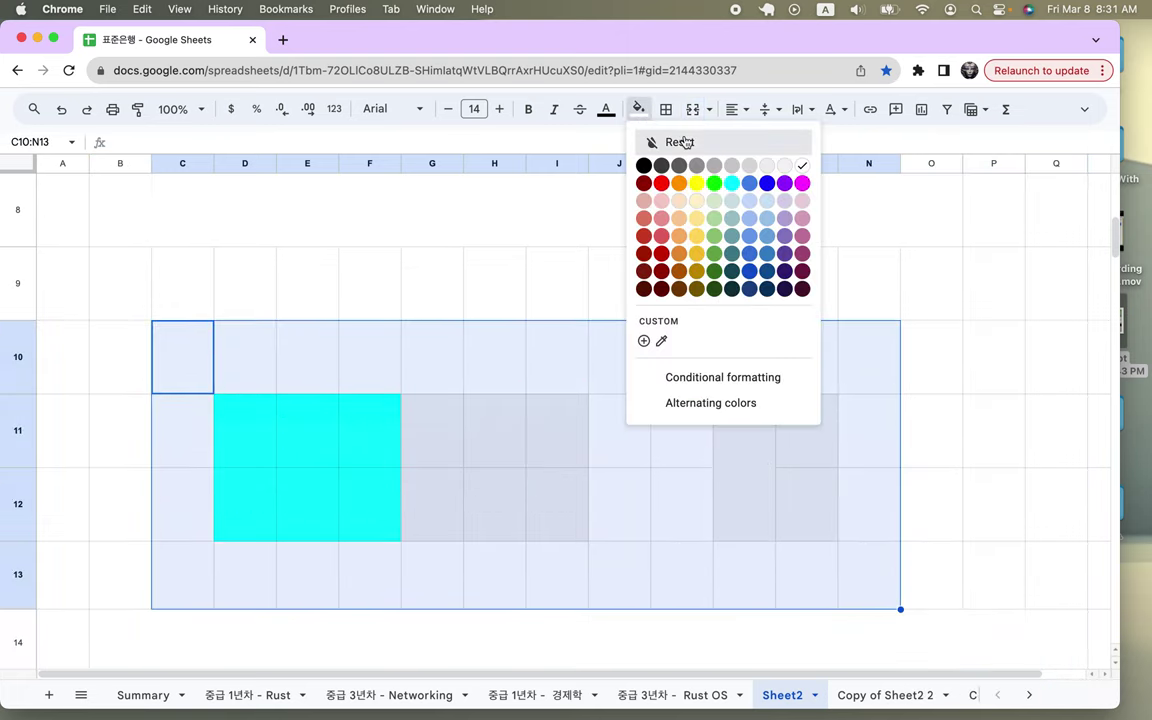
{"action": "left_click", "coordinate": [680, 69]}
{"action": "left_click", "coordinate": [366, 370]}
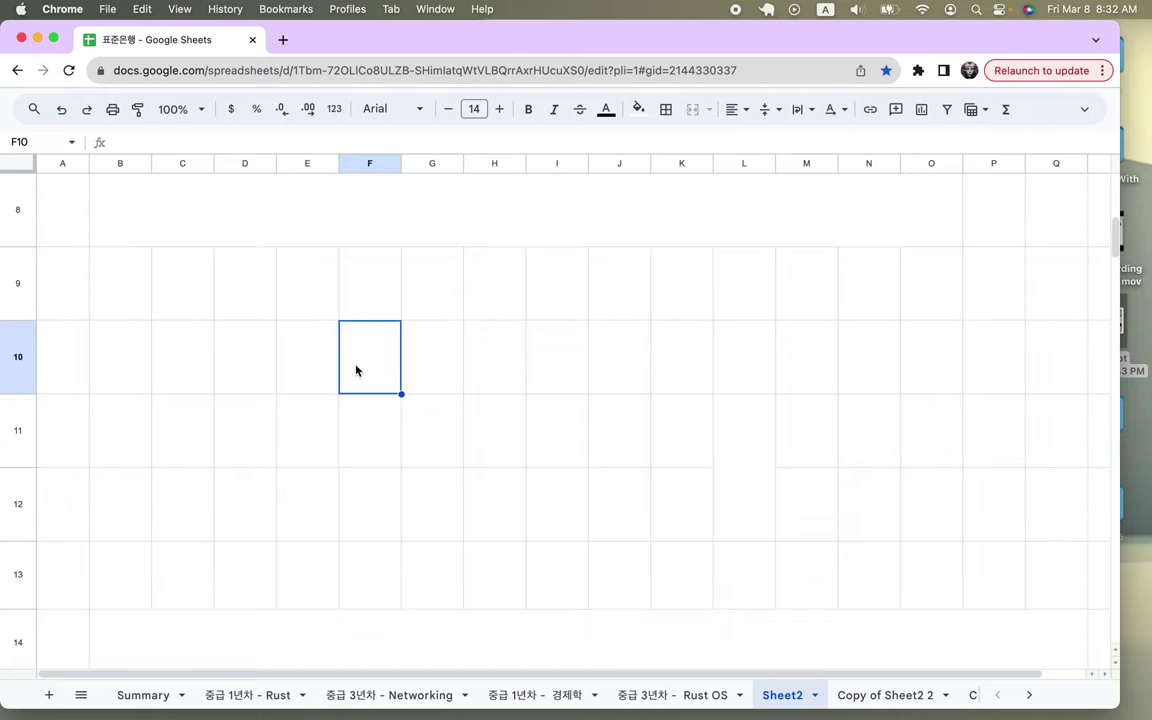
{"action": "left_click", "coordinate": [321, 375]}
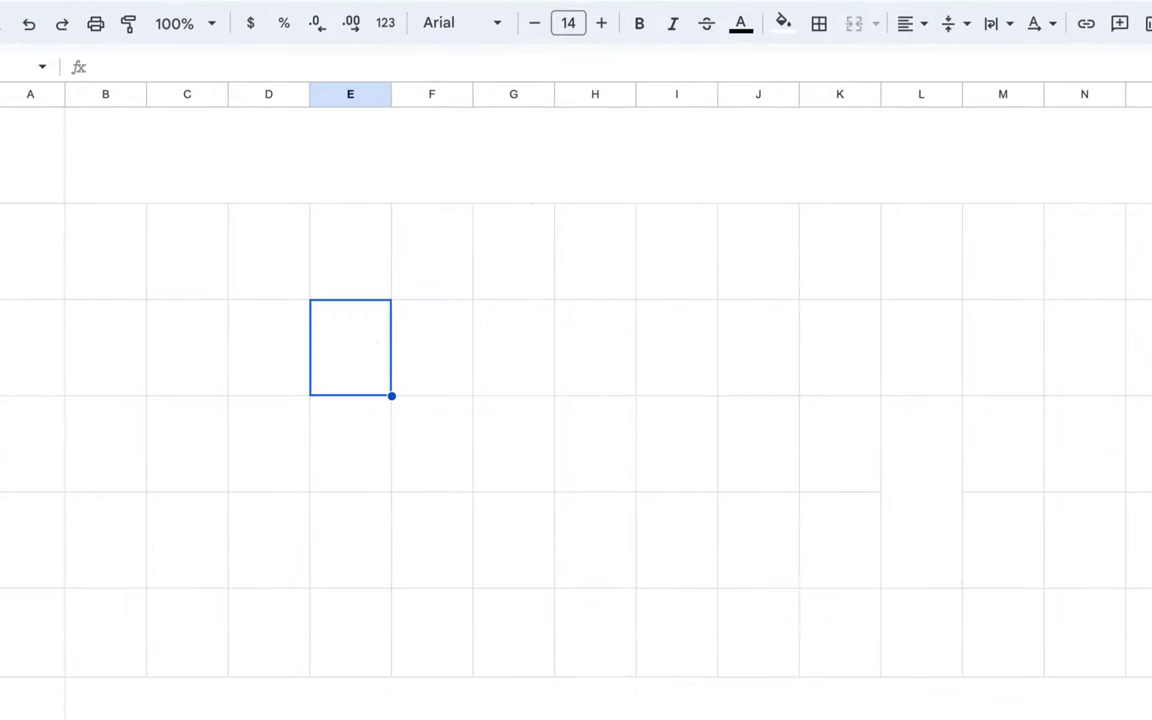
Type the labels 항공사, 은행, 쇼핑몰 and .... across E10:H10.
{"action": "type", "text": "gkdr"}
{"action": "key", "text": "BackSpace"}
{"action": "key", "text": "BackSpace"}
{"action": "key", "text": "BackSpace"}
{"action": "key", "text": "BackSpace"}
{"action": "type", "text": "항"}
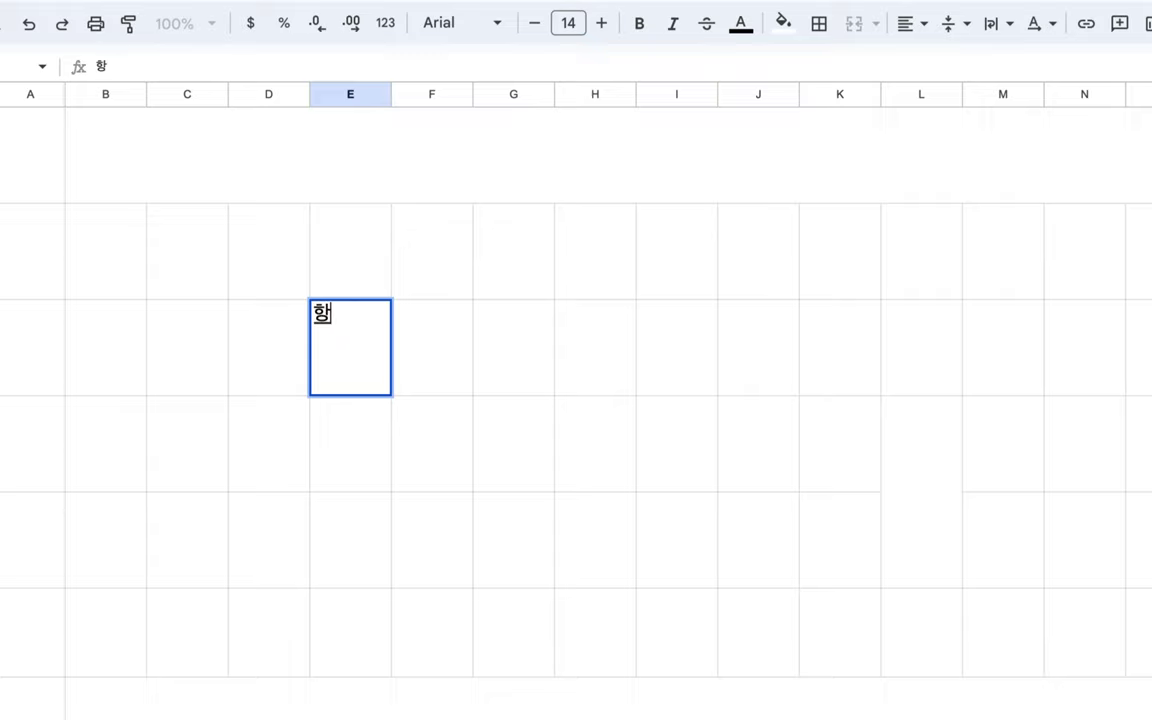
{"action": "type", "text": "공ㅅㅏ"}
{"action": "left_click", "coordinate": [437, 347]}
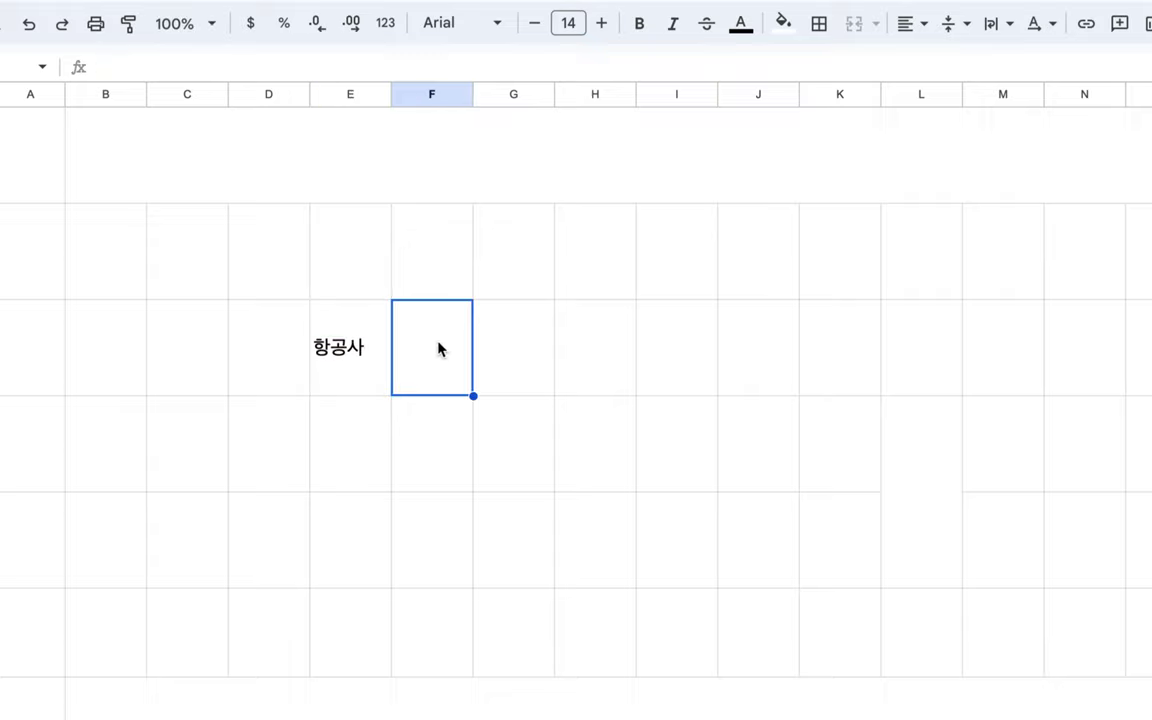
{"action": "type", "text": "ㅇㄴㅎ"}
{"action": "key", "text": "BackSpace"}
{"action": "key", "text": "BackSpace"}
{"action": "type", "text": "ㅡㄴ행"}
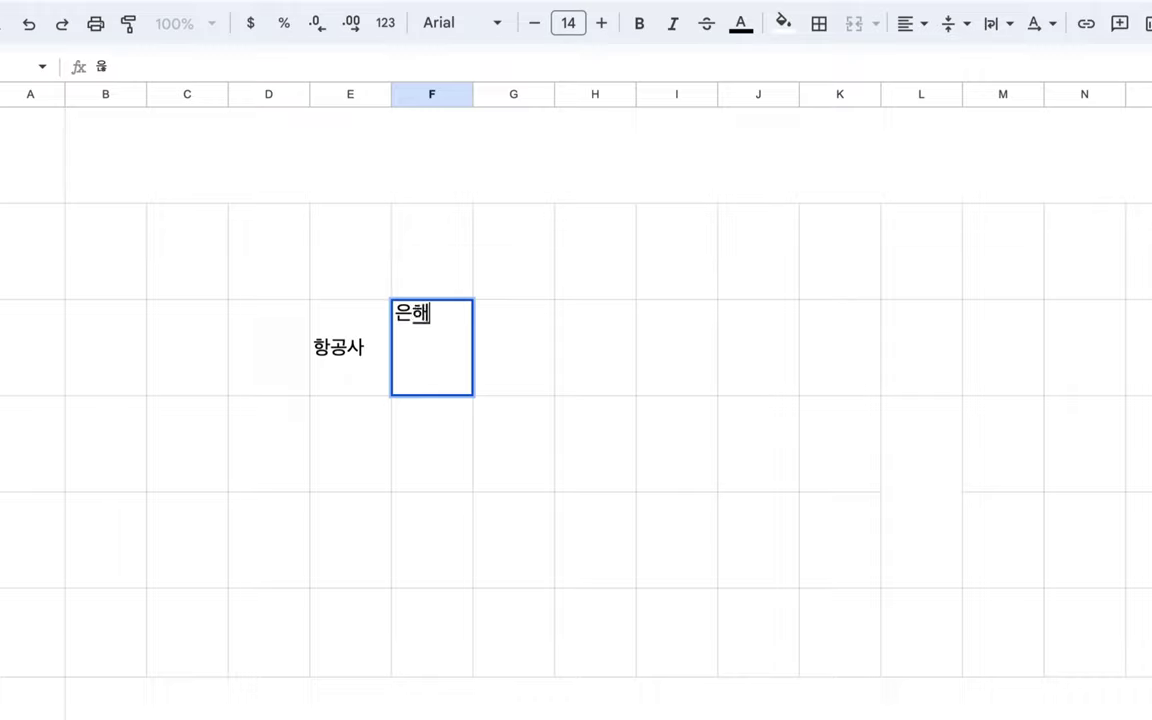
{"action": "left_click", "coordinate": [521, 332]}
{"action": "type", "text": "쇼핑"}
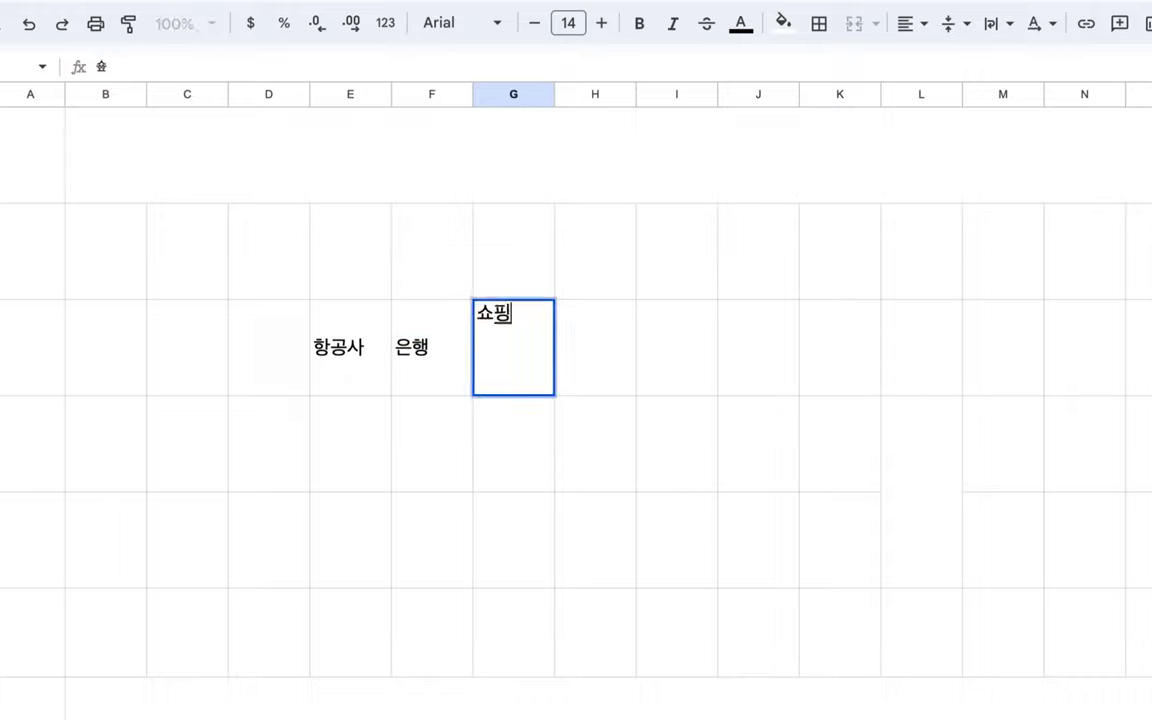
{"action": "type", "text": "몰"}
{"action": "left_click", "coordinate": [631, 357]}
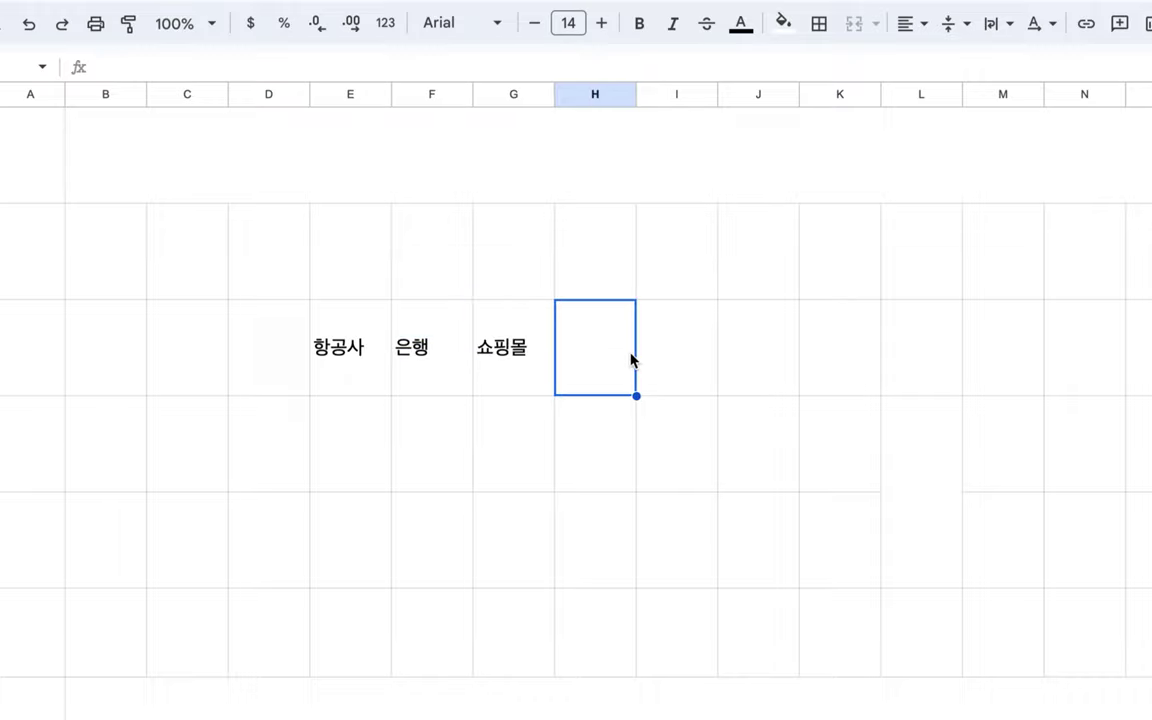
{"action": "type", "text": "...."}
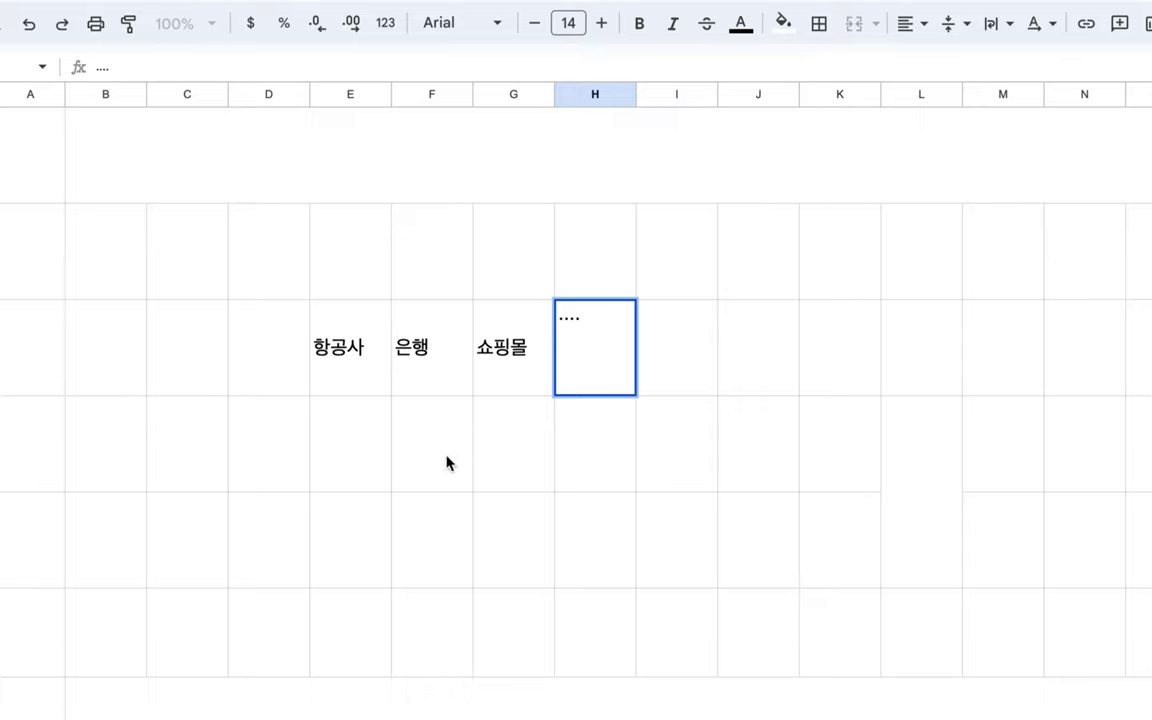
Put 유저 in cell F12, two rows below 은행.
{"action": "left_click", "coordinate": [437, 537]}
{"action": "type", "text": "유제"}
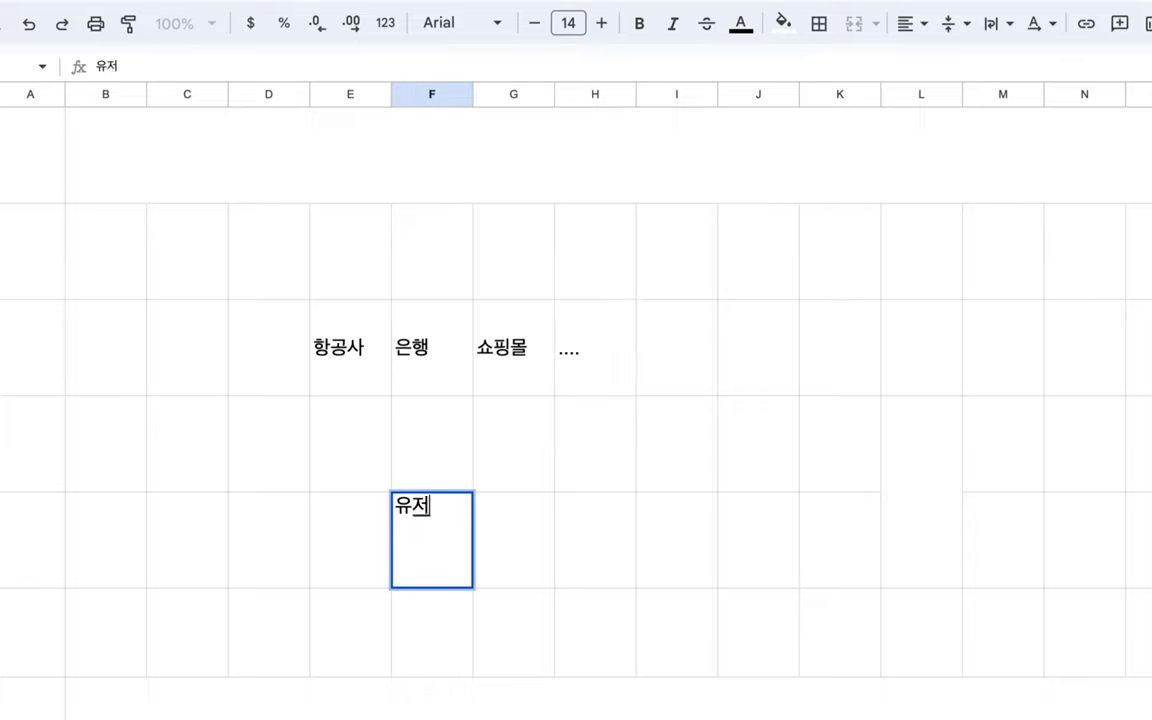
{"action": "key", "text": "BackSpace"}
{"action": "type", "text": "저"}
{"action": "left_click", "coordinate": [370, 483]}
{"action": "left_click", "coordinate": [352, 393]}
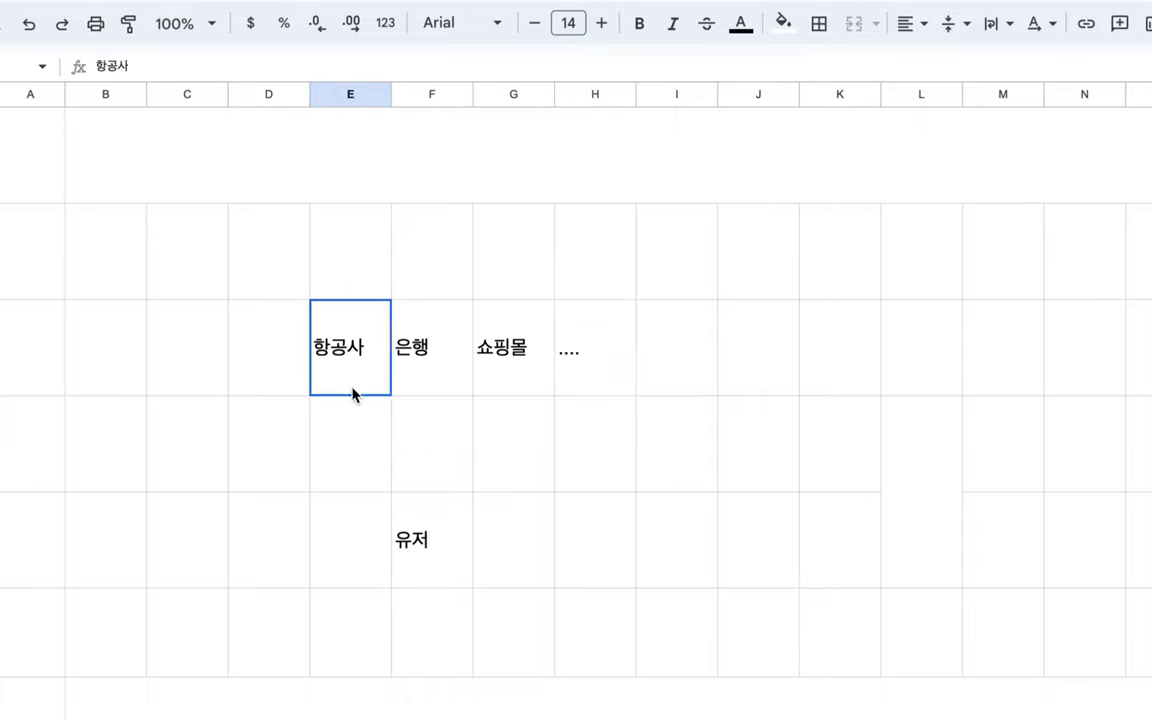
{"action": "left_click", "coordinate": [396, 533]}
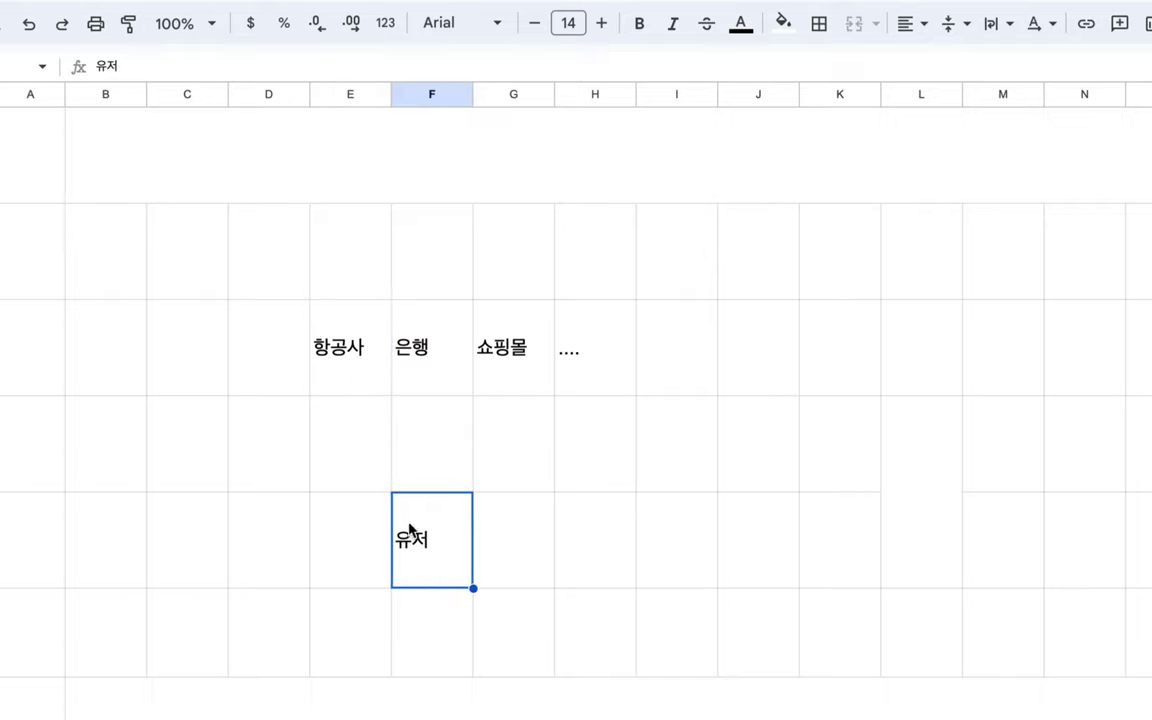
{"action": "left_click", "coordinate": [342, 355]}
{"action": "left_click", "coordinate": [420, 537]}
Change E10 to 항공권 and F10 to 은행 업무.
{"action": "double_click", "coordinate": [348, 352]}
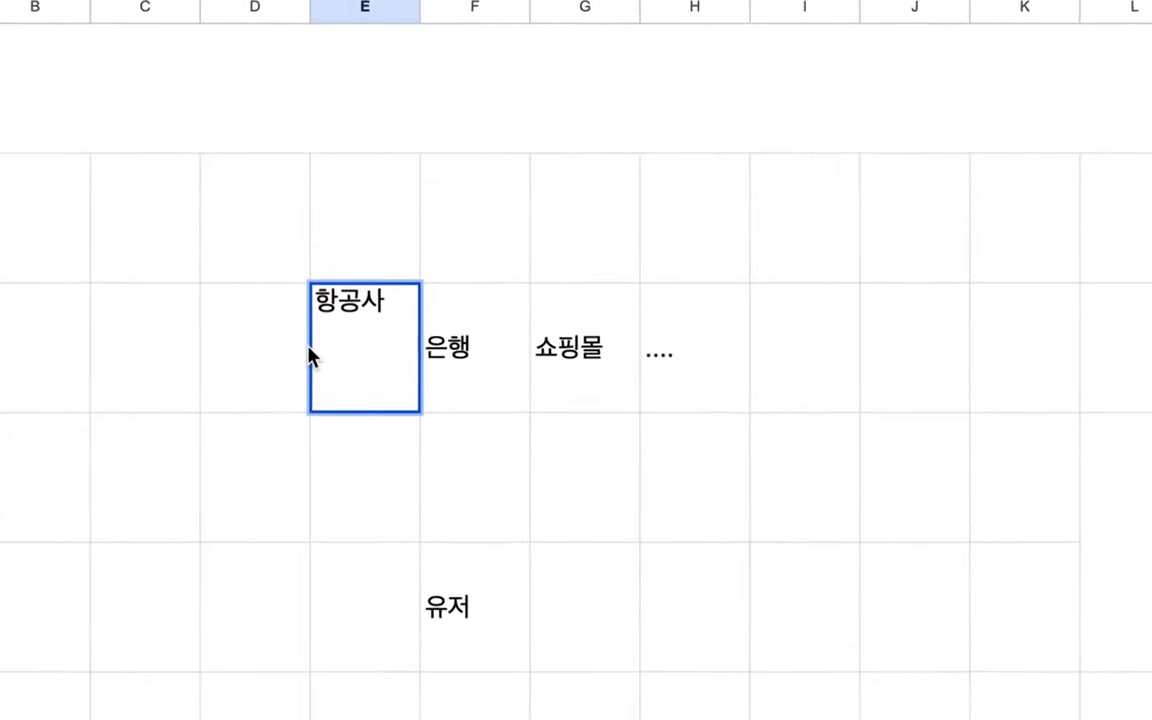
{"action": "key", "text": "BackSpace"}
{"action": "type", "text": "권"}
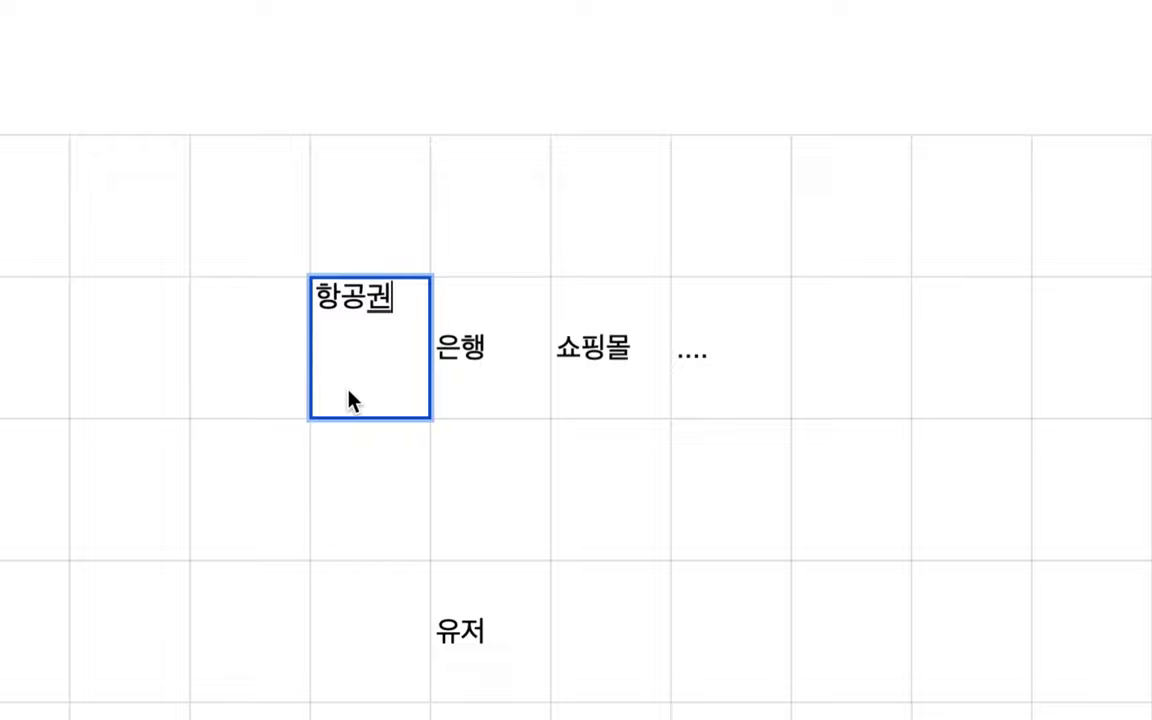
{"action": "left_click", "coordinate": [499, 404]}
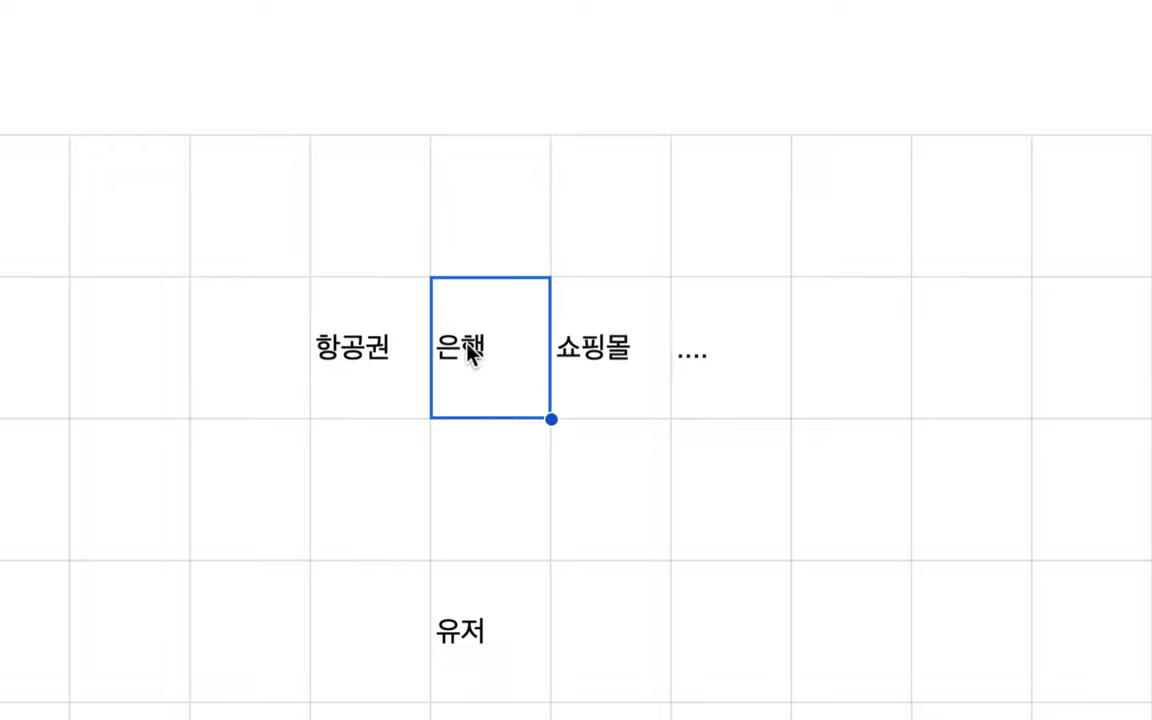
{"action": "double_click", "coordinate": [507, 355]}
{"action": "type", "text": "업ㅁ"}
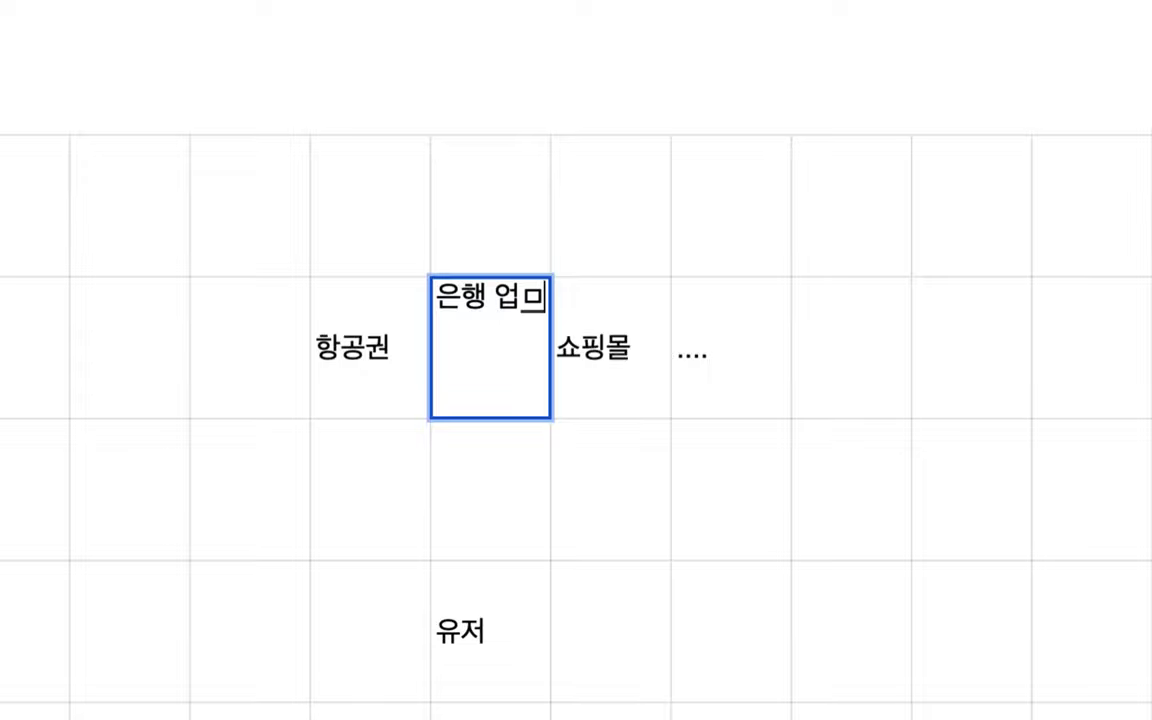
{"action": "type", "text": "ㅜ"}
{"action": "left_click", "coordinate": [507, 597]}
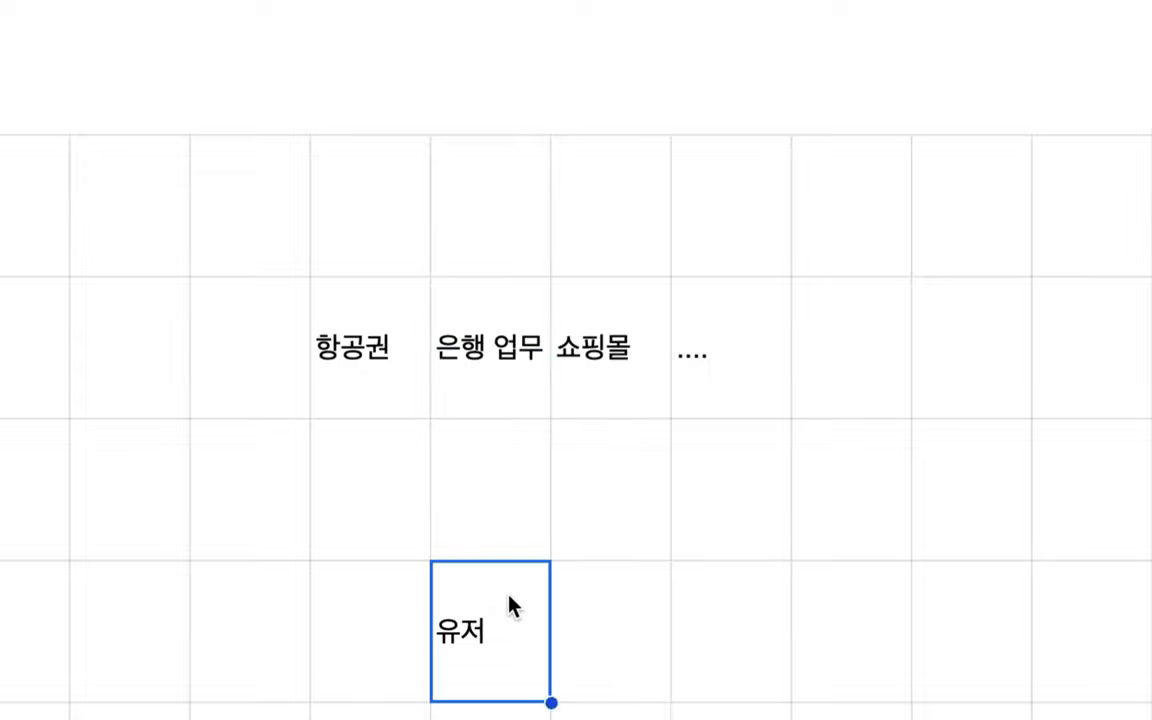
{"action": "left_click", "coordinate": [504, 360]}
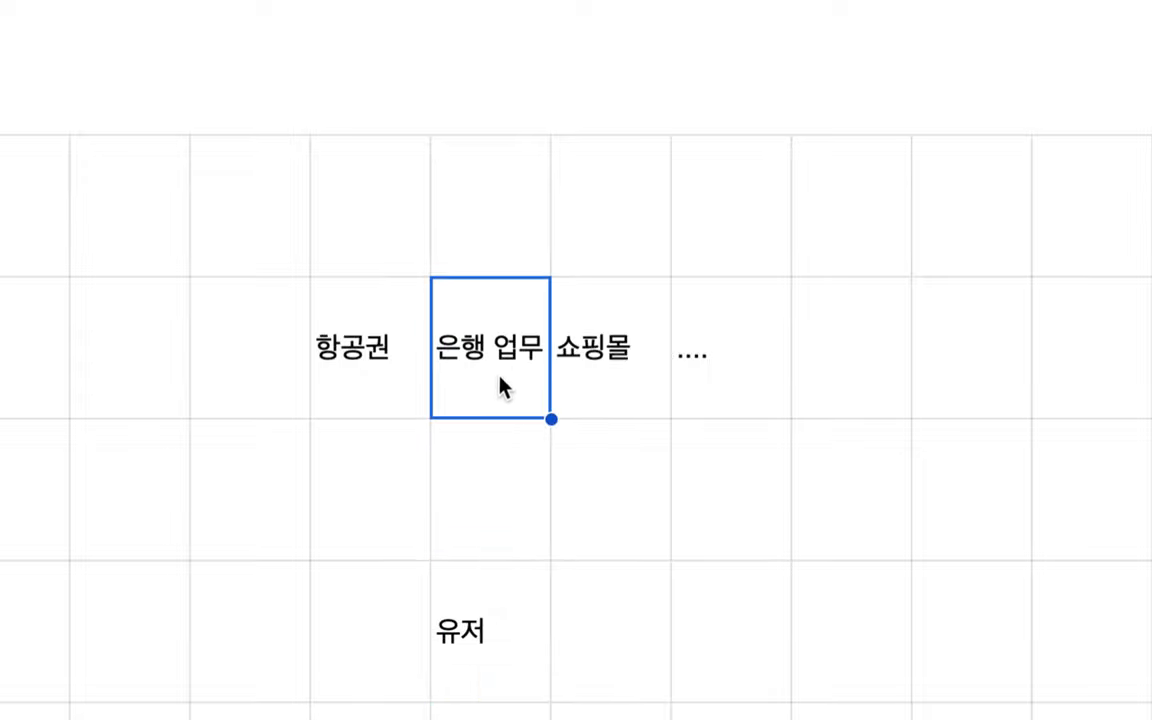
{"action": "left_click", "coordinate": [618, 386]}
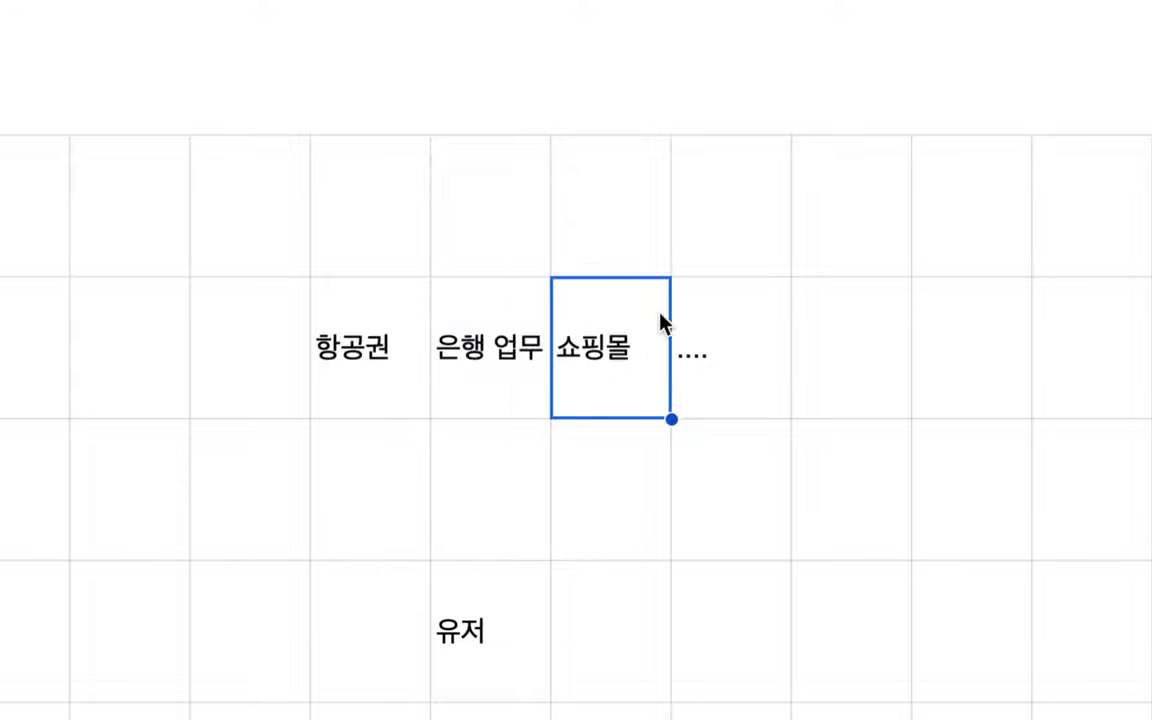
{"action": "left_click", "coordinate": [499, 578]}
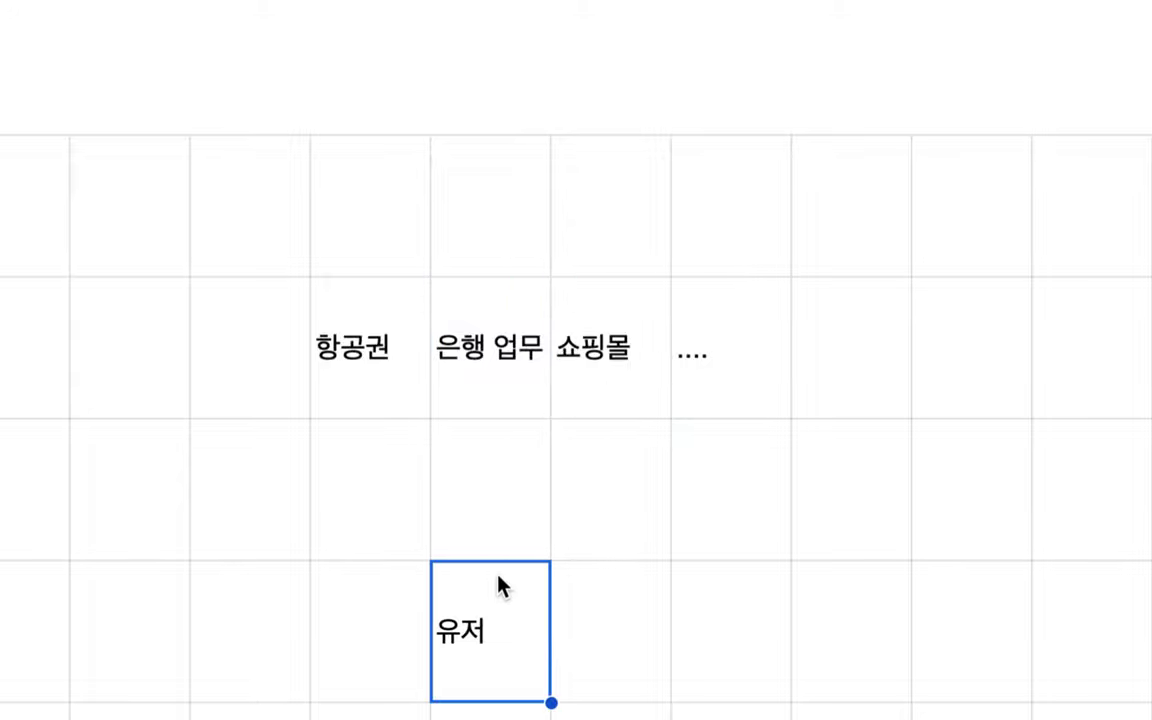
{"action": "left_click", "coordinate": [617, 378]}
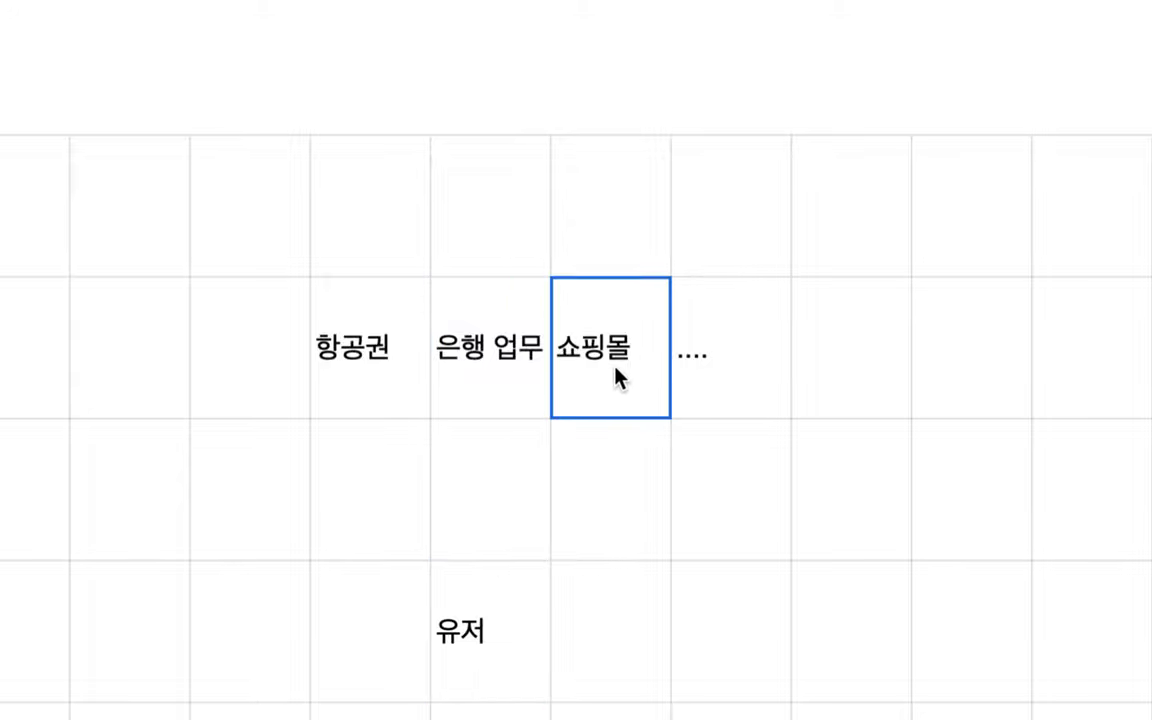
{"action": "left_click", "coordinate": [411, 485]}
Enter 'Authorization Authentification' in F11 between 은행 업무 and 유저.
{"action": "left_click", "coordinate": [458, 514]}
{"action": "type", "text": "며"}
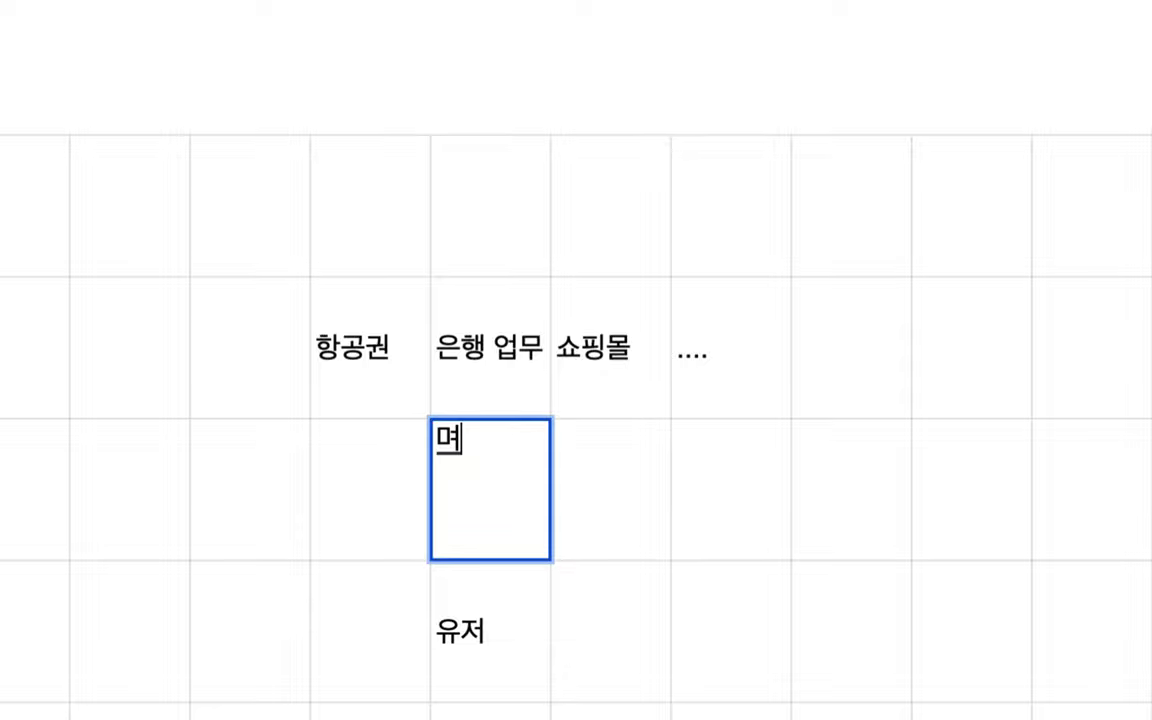
{"action": "key", "text": "BackSpace"}
{"action": "type", "text": "Aut"}
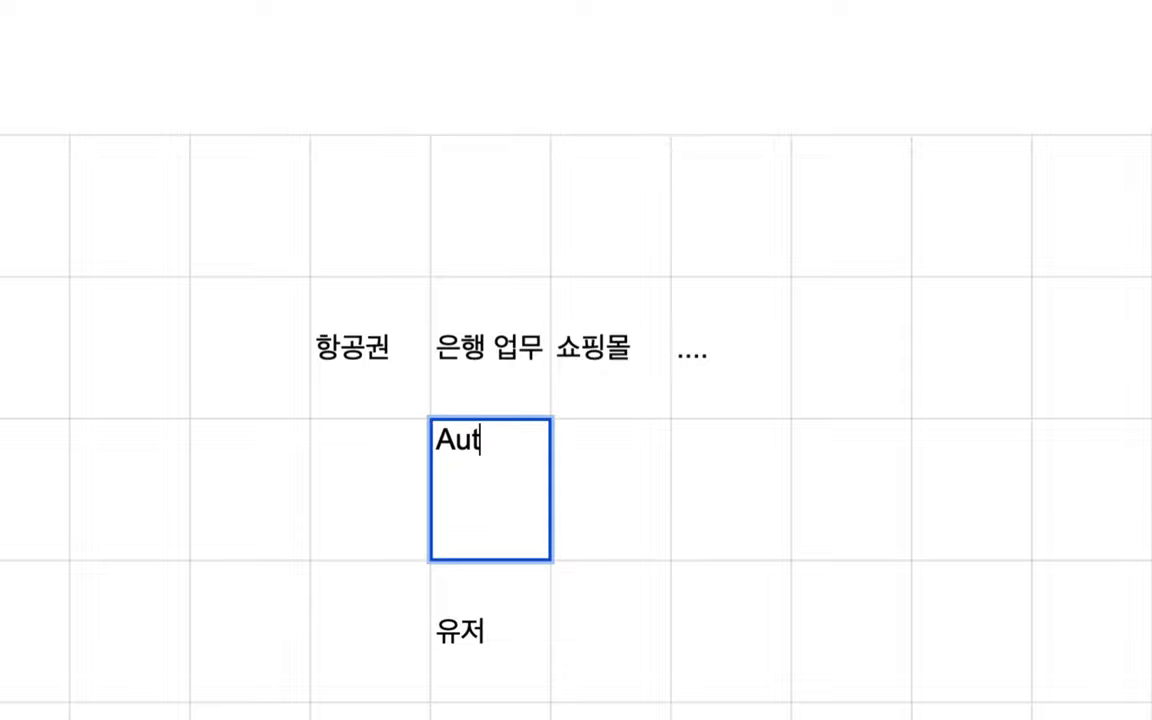
{"action": "type", "text": "horizt"}
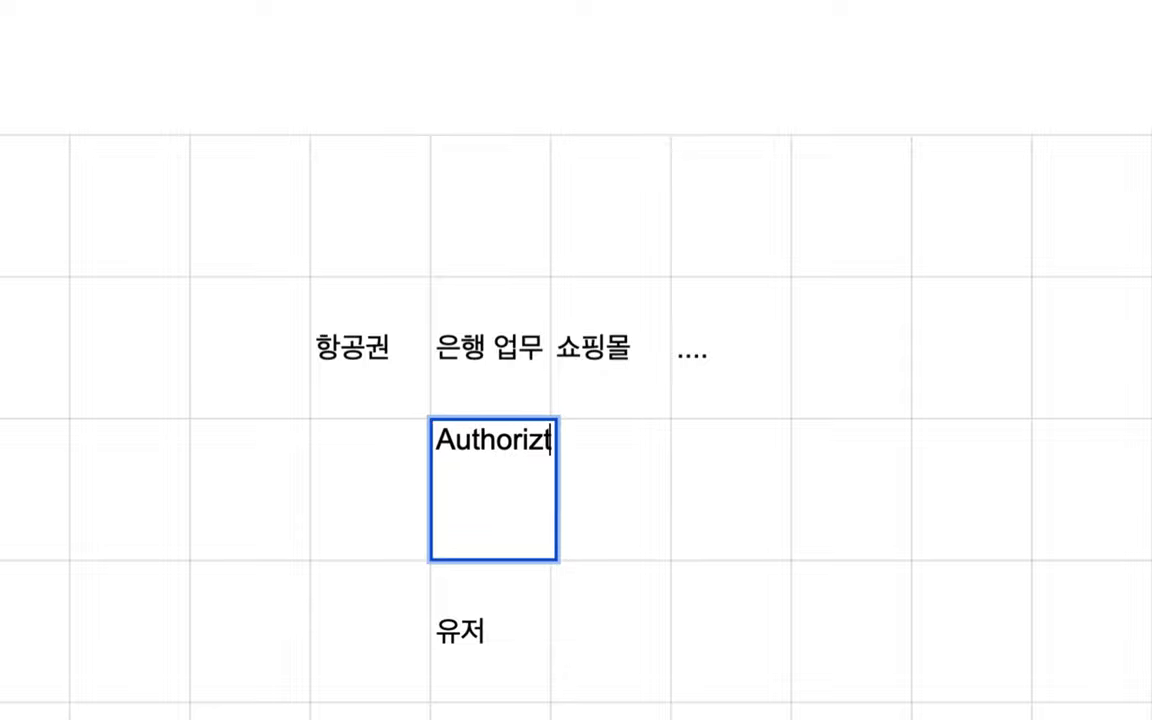
{"action": "key", "text": "BackSpace"}
{"action": "type", "text": "ation "}
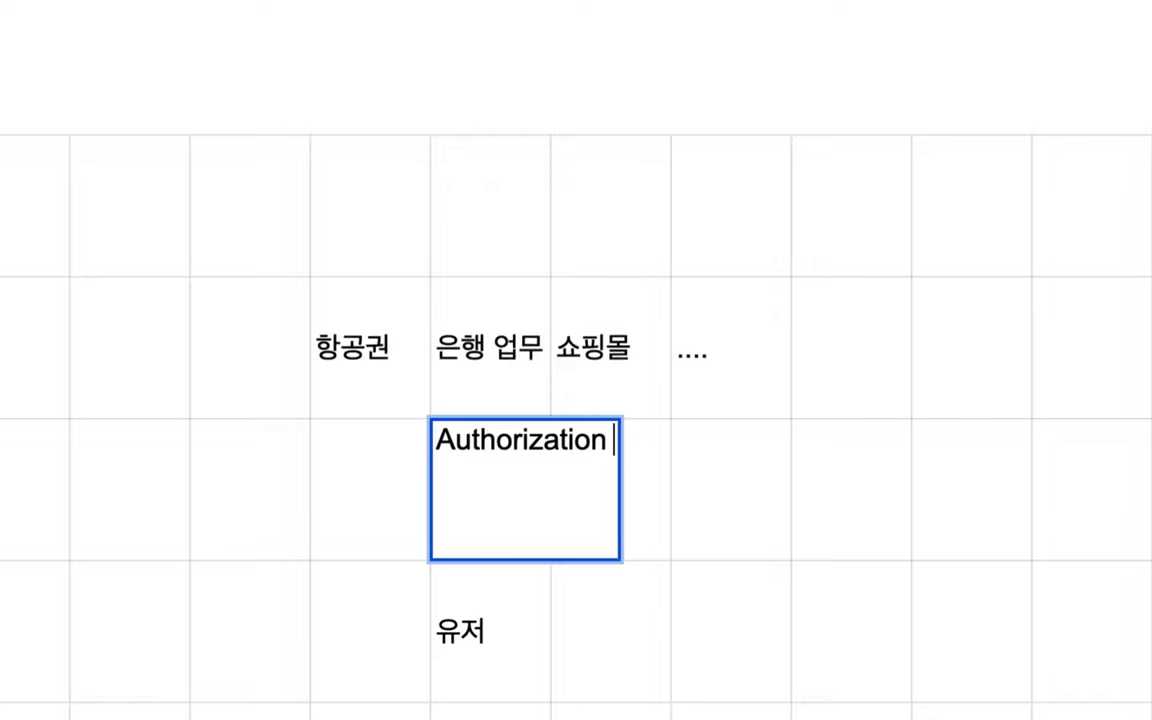
{"action": "type", "text": "Authen"}
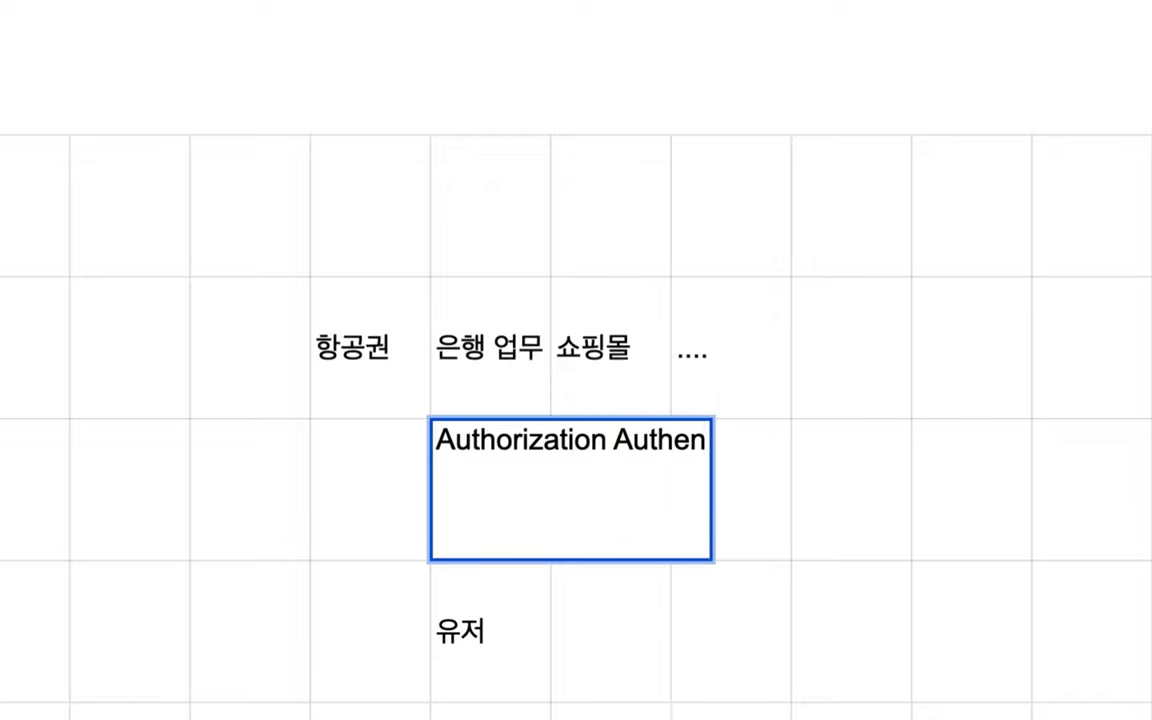
{"action": "type", "text": "tification"}
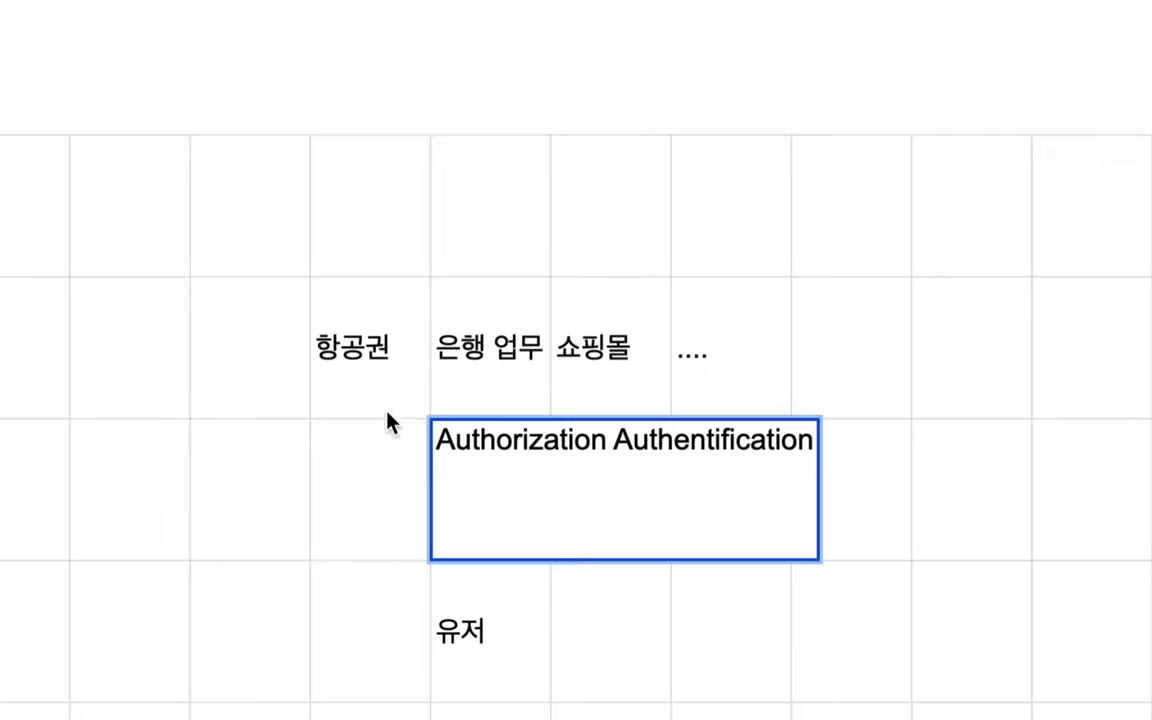
{"action": "left_click", "coordinate": [387, 413]}
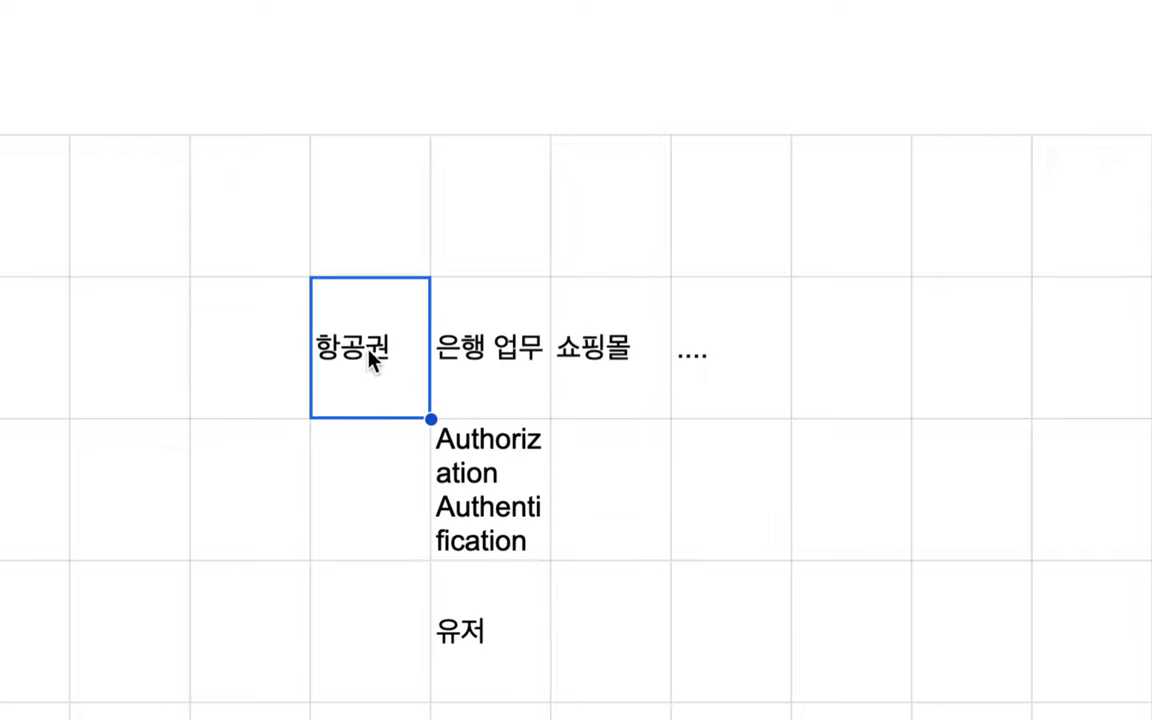
Select the 항공권 and 은행 업무 labels, then empty cell E9 above 항공권.
{"action": "left_click", "coordinate": [505, 365]}
{"action": "left_click", "coordinate": [585, 366]}
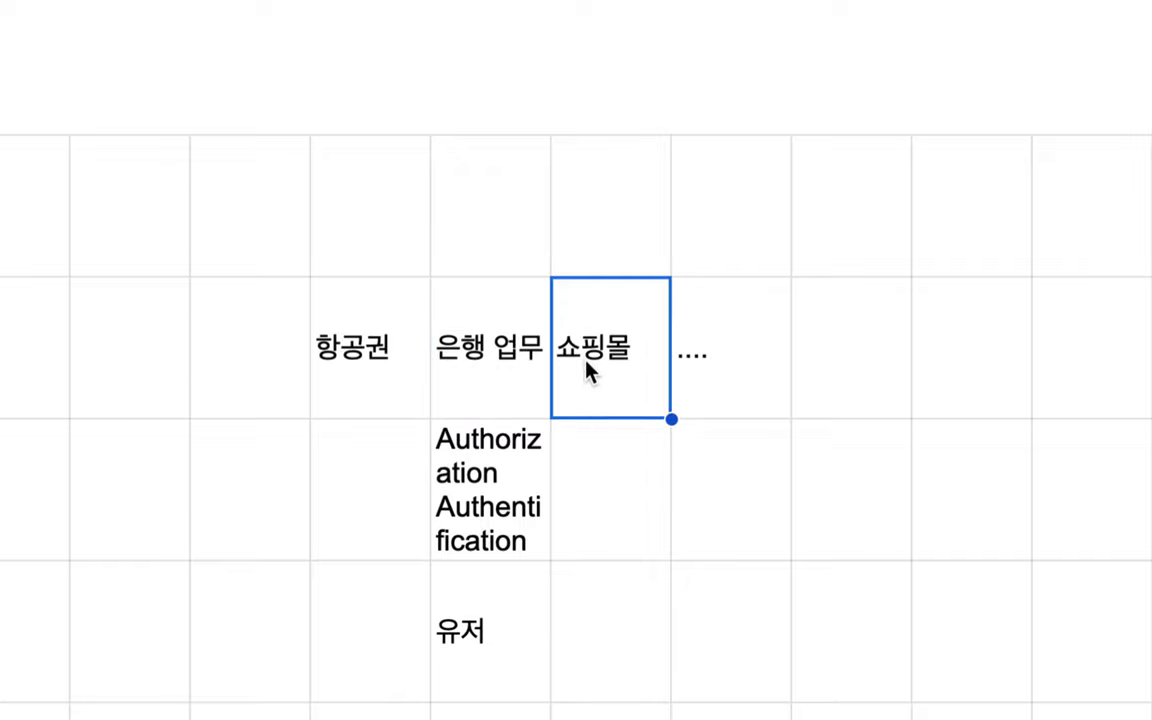
{"action": "left_click_drag", "start_coordinate": [377, 362], "coordinate": [595, 365]}
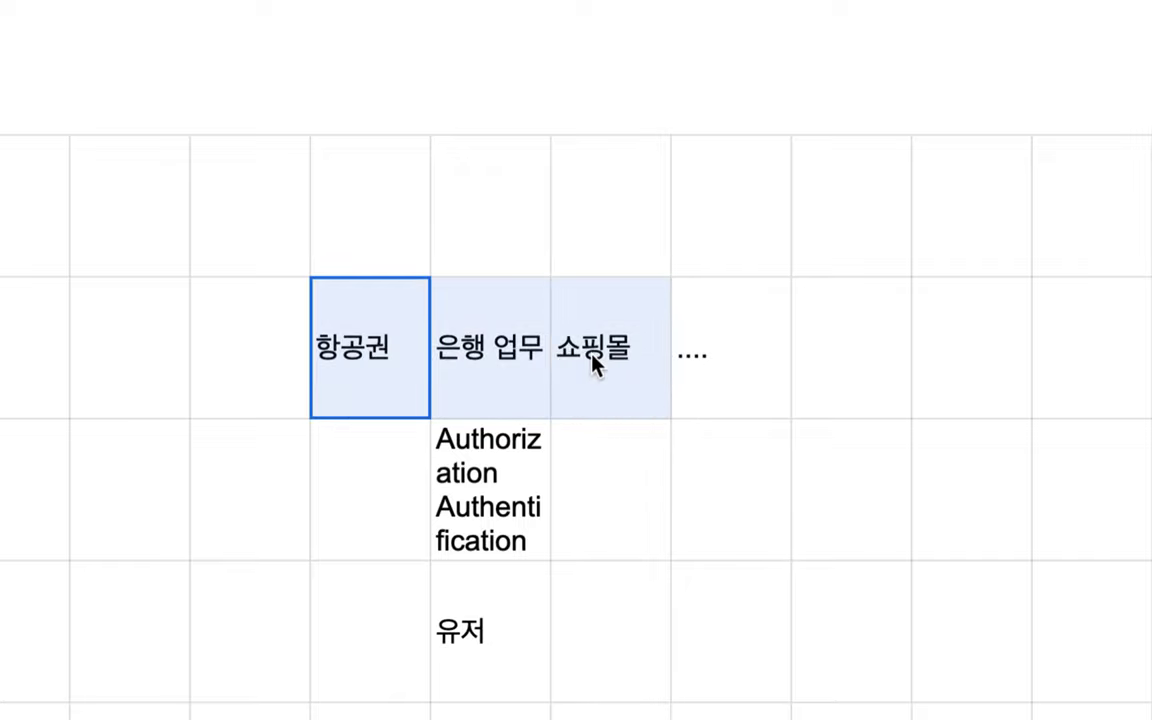
{"action": "left_click_drag", "start_coordinate": [595, 365], "coordinate": [465, 362]}
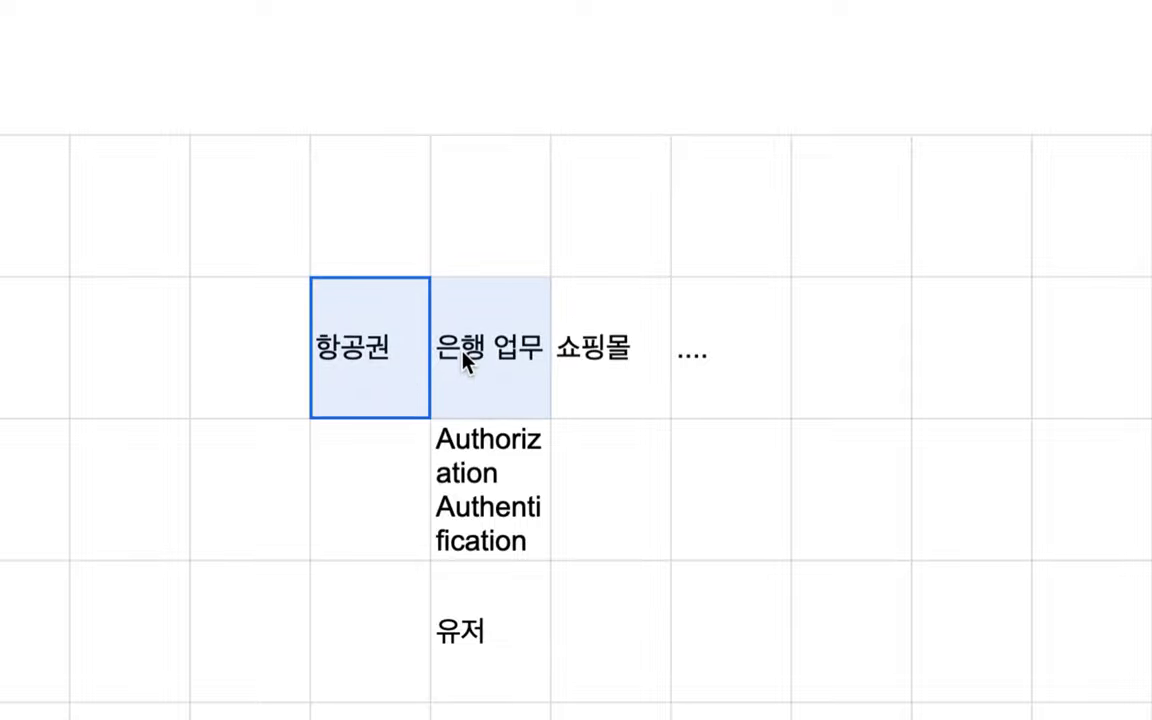
{"action": "left_click_drag", "start_coordinate": [463, 360], "coordinate": [463, 360]}
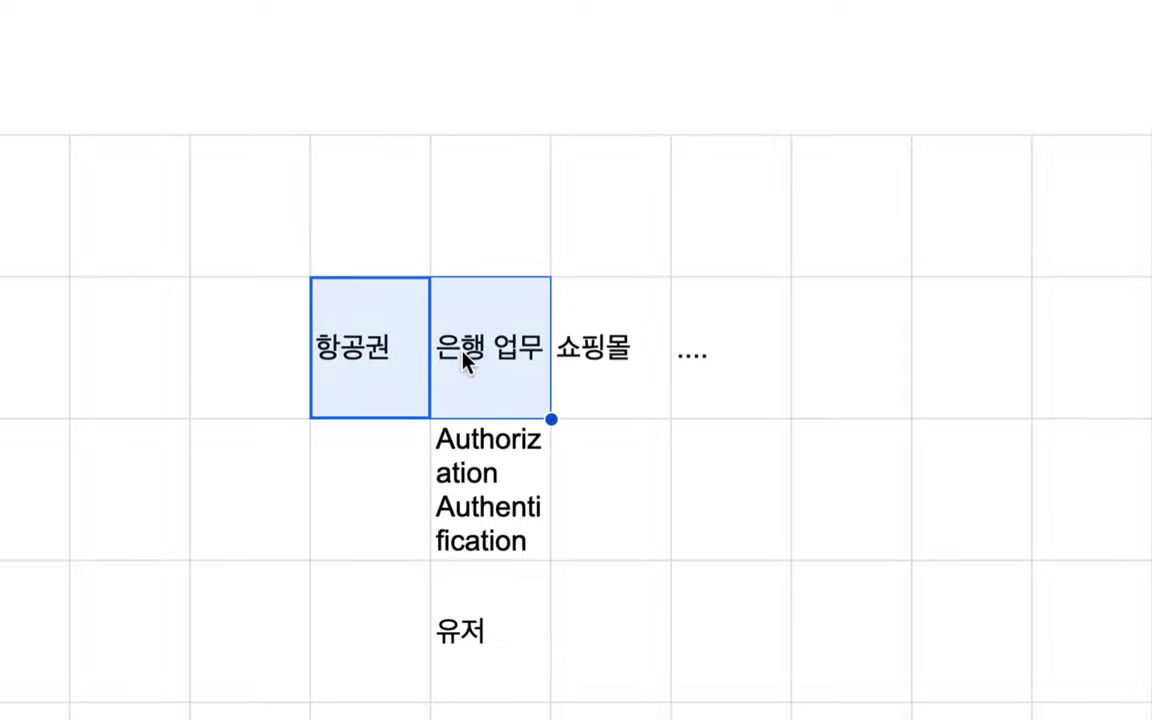
{"action": "left_click", "coordinate": [381, 248]}
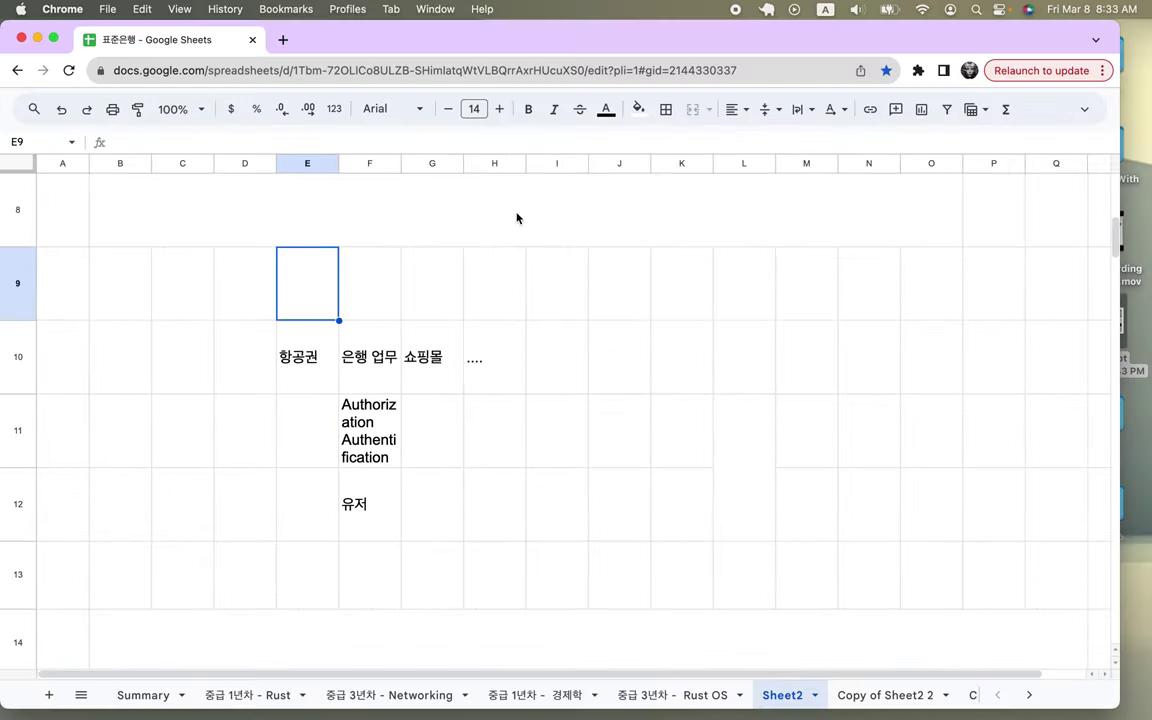
Fill E9, F9 and G9 dark grey, light blue and light orange.
{"action": "left_click", "coordinate": [638, 109]}
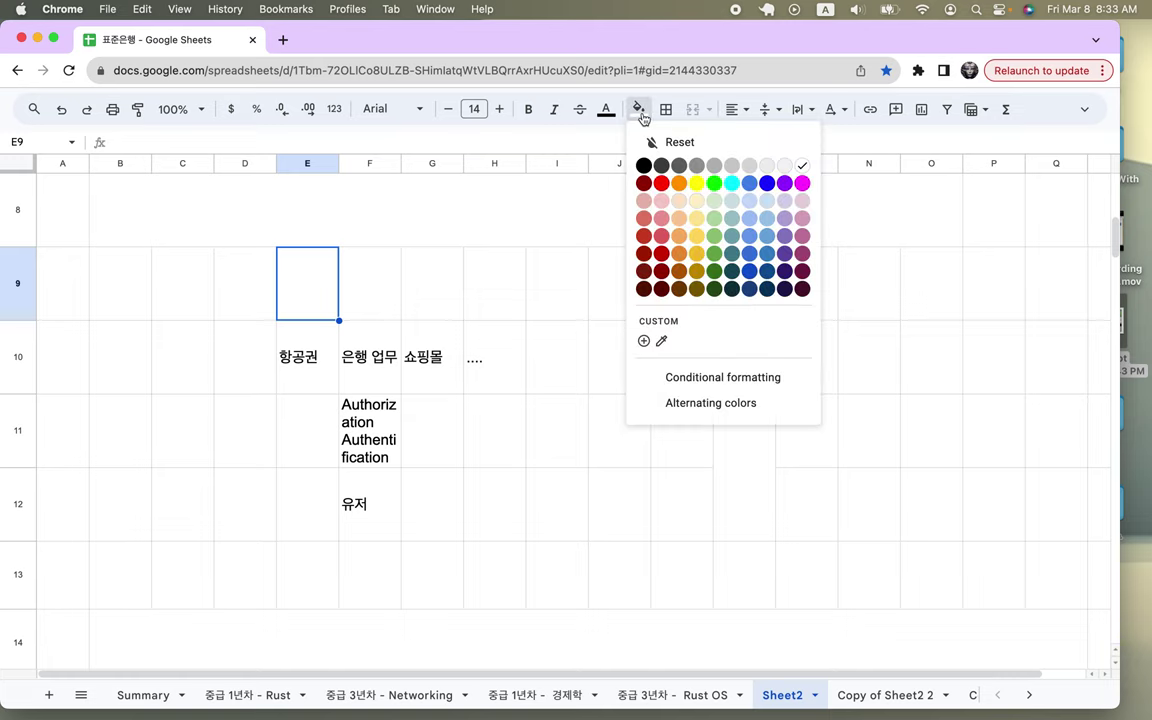
{"action": "left_click", "coordinate": [666, 165]}
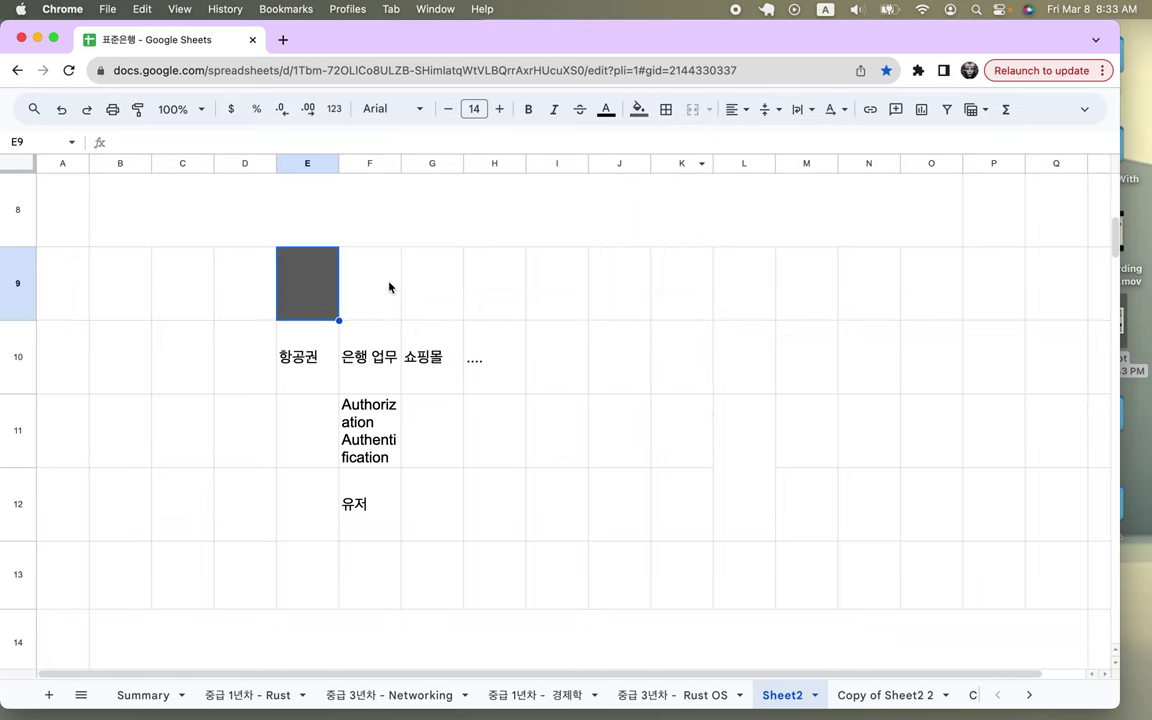
{"action": "left_click", "coordinate": [389, 287]}
{"action": "left_click", "coordinate": [638, 109]}
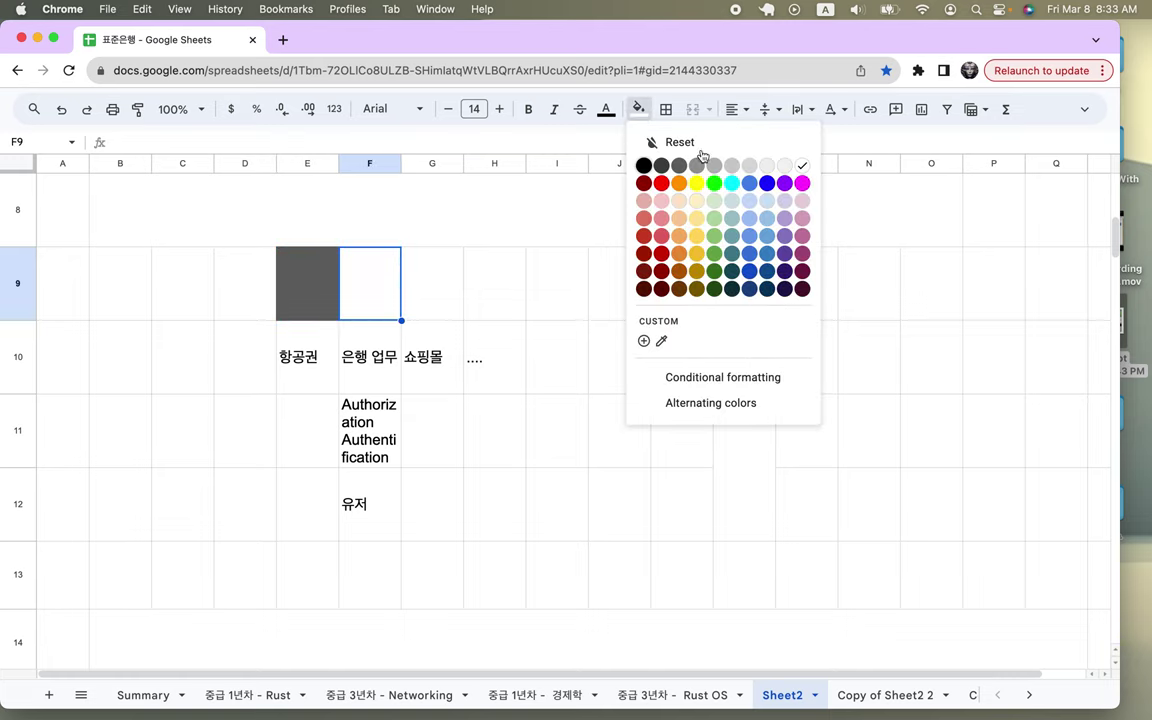
{"action": "left_click", "coordinate": [749, 200]}
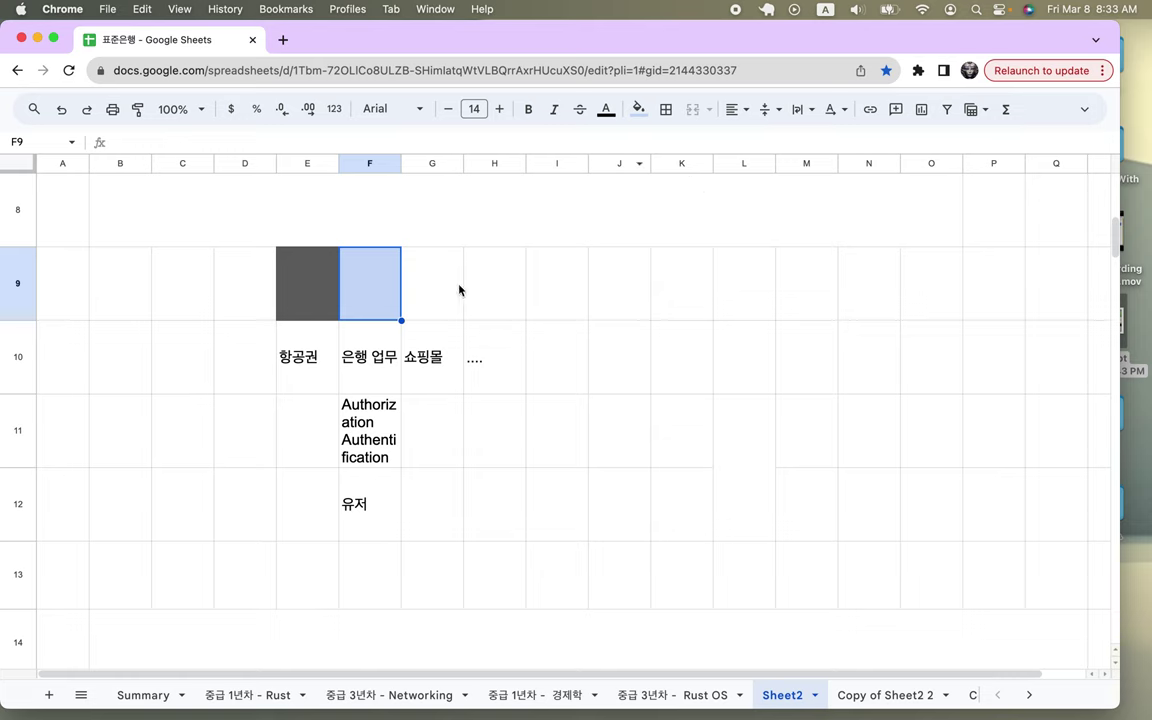
{"action": "left_click", "coordinate": [460, 287]}
{"action": "left_click", "coordinate": [639, 110]}
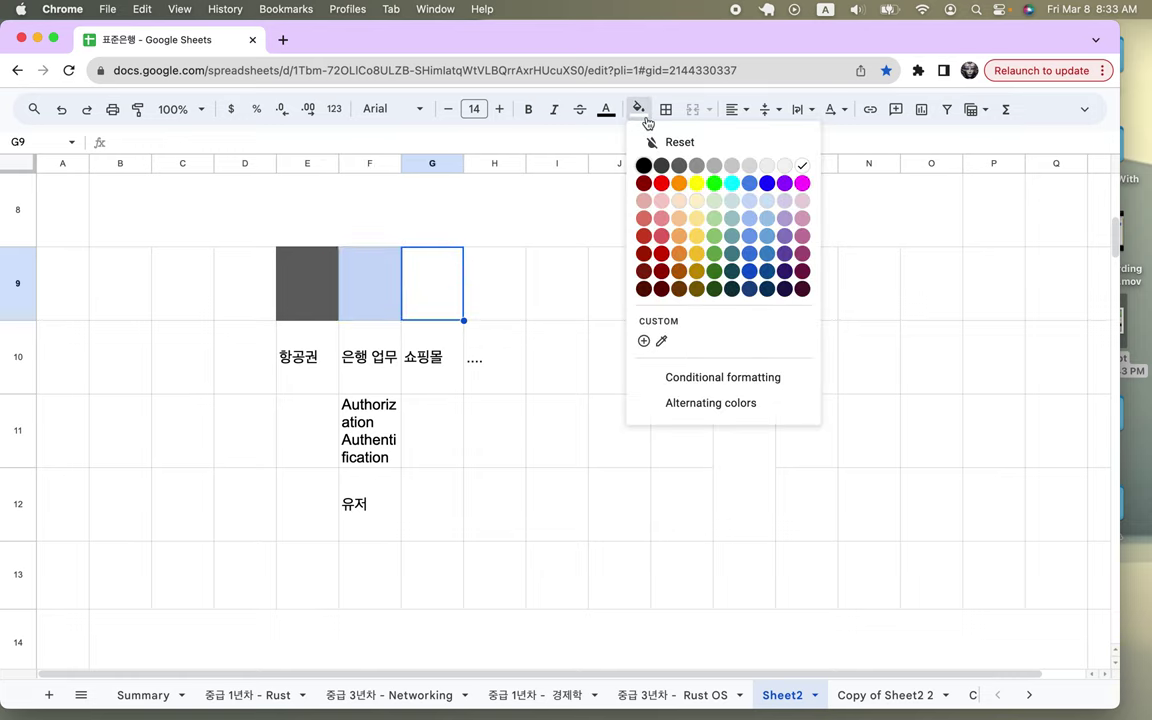
{"action": "left_click", "coordinate": [680, 205]}
Select the 항공권 through 쇼핑몰 label cells E10:G10.
{"action": "left_click", "coordinate": [297, 390]}
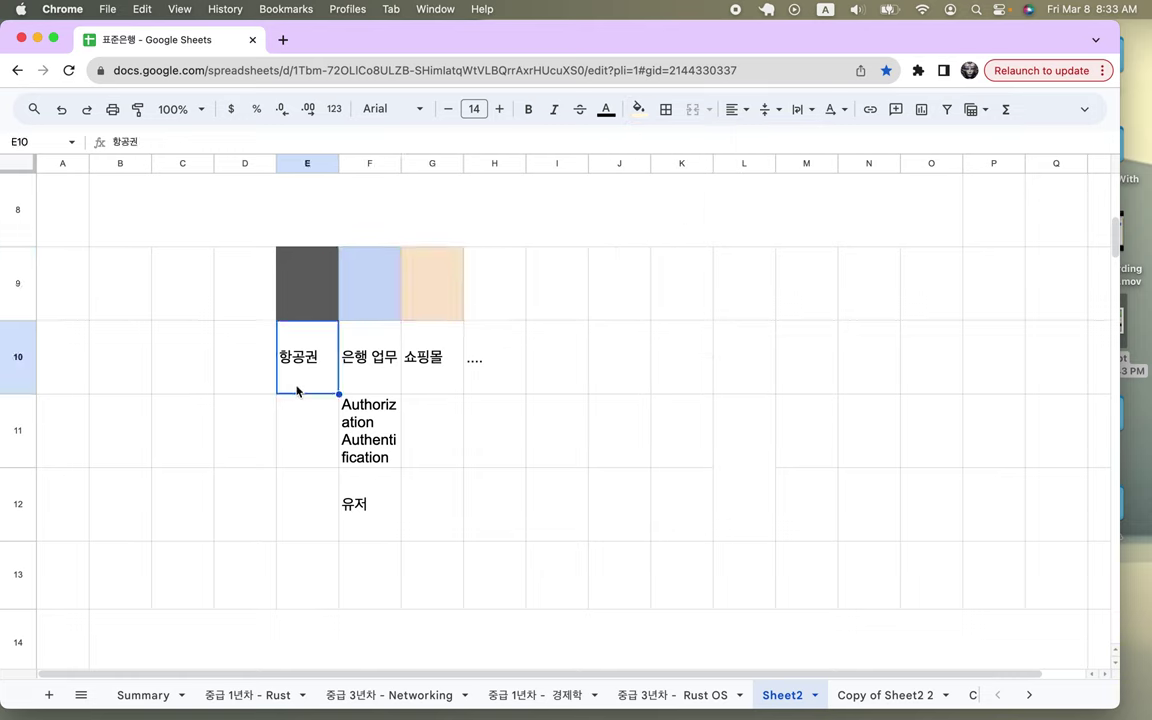
{"action": "left_click", "coordinate": [362, 525]}
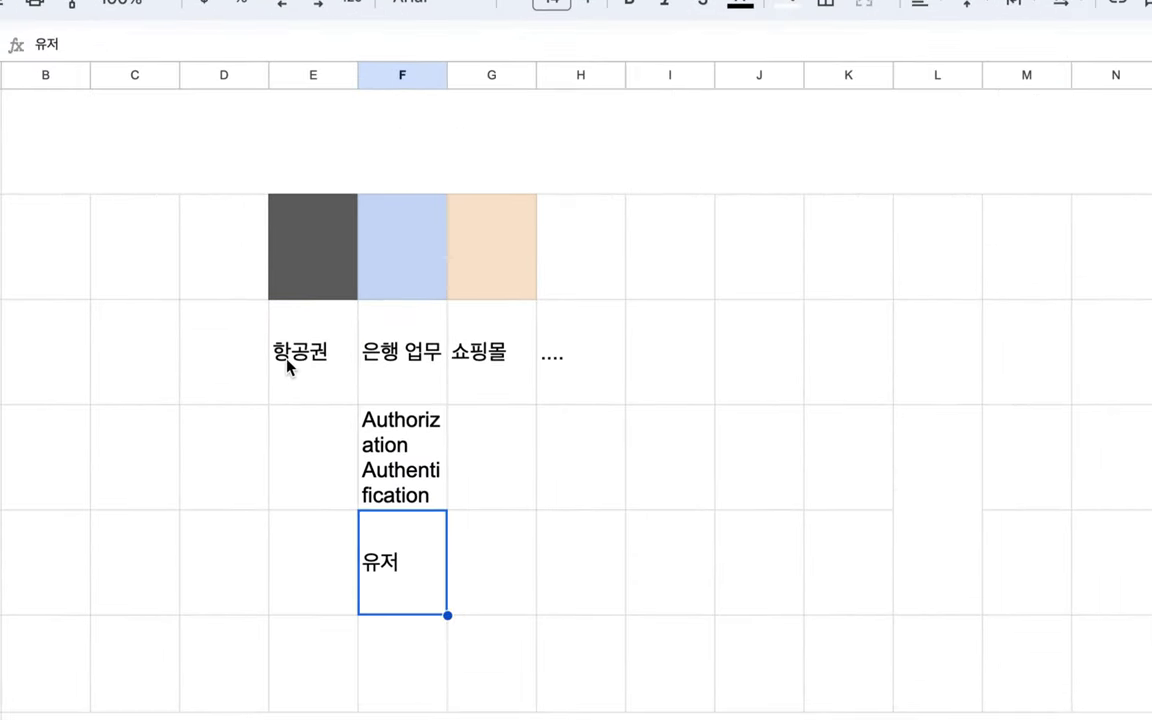
{"action": "left_click", "coordinate": [290, 370]}
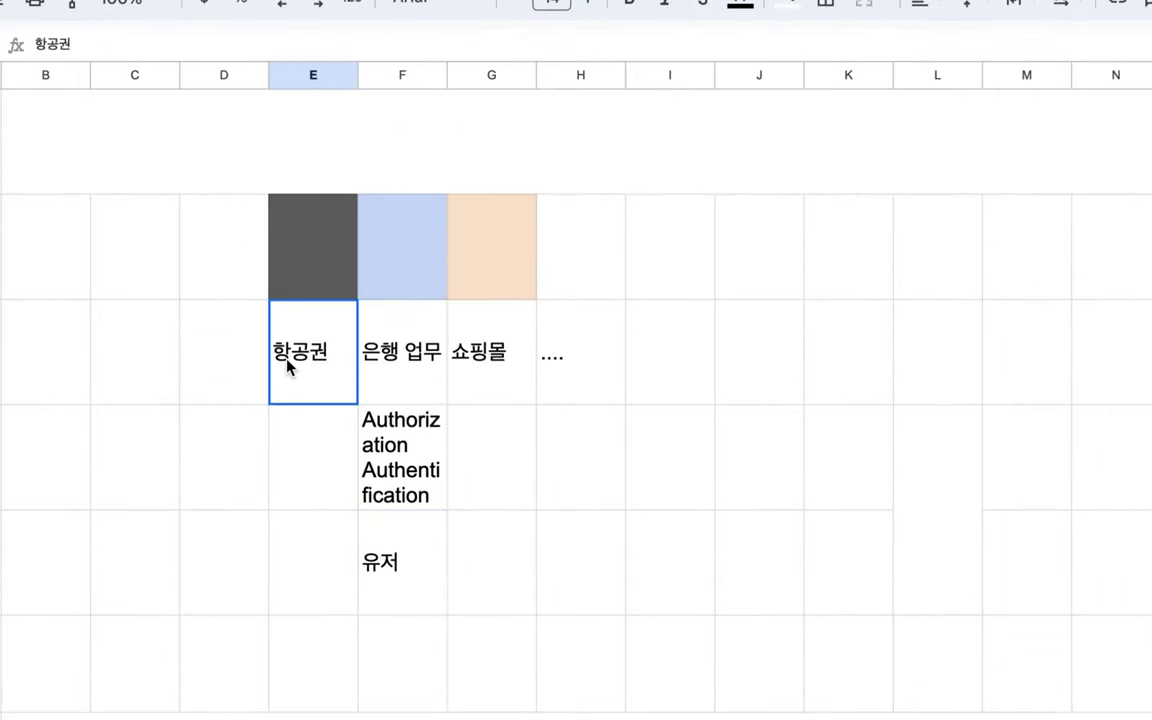
{"action": "left_click", "coordinate": [375, 335]}
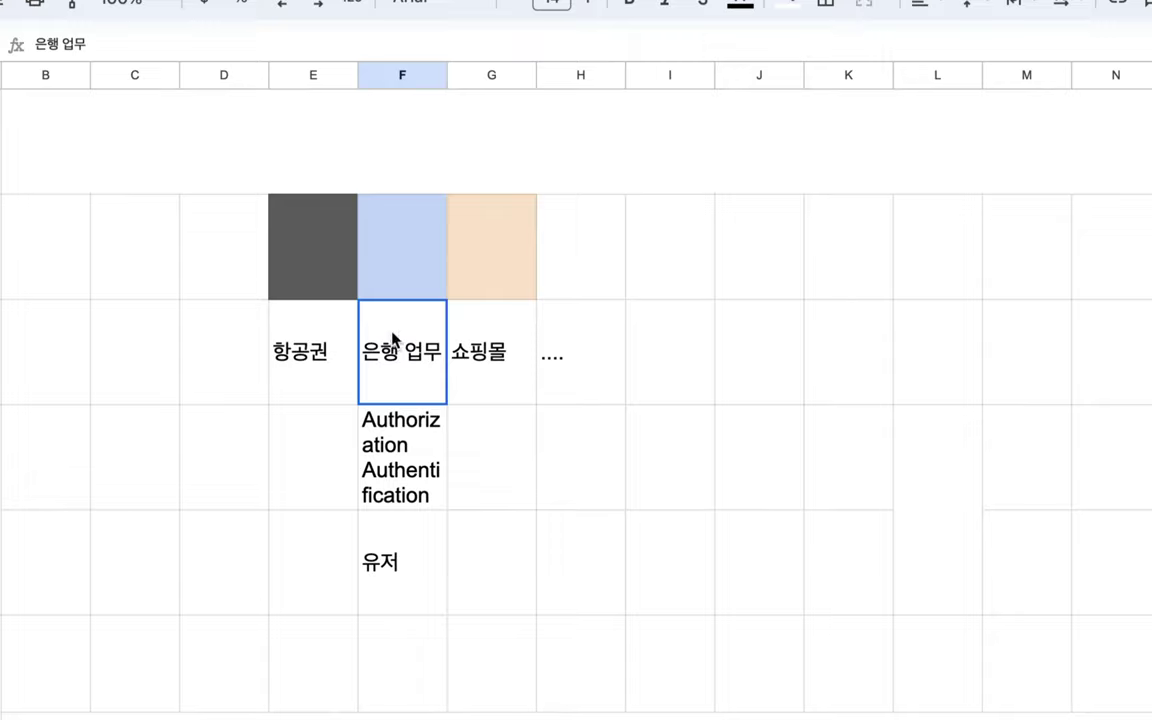
{"action": "left_click", "coordinate": [405, 288], "text": "shift"}
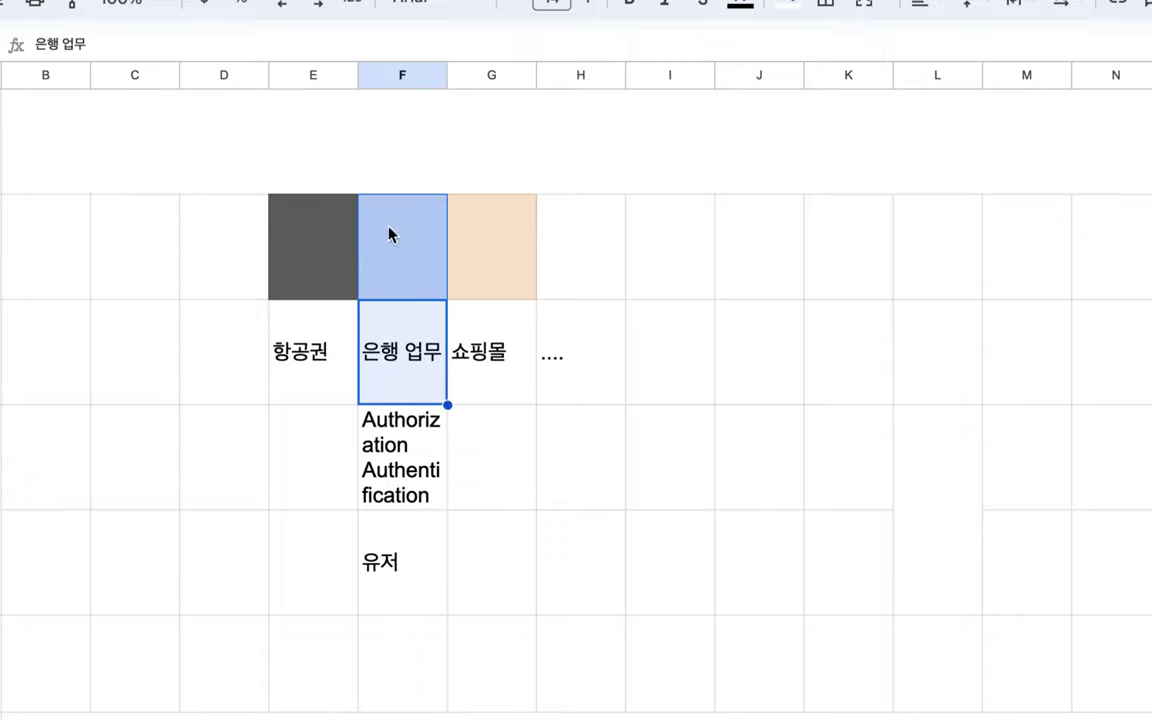
{"action": "left_click", "coordinate": [322, 364]}
{"action": "left_click", "coordinate": [481, 367], "text": "shift"}
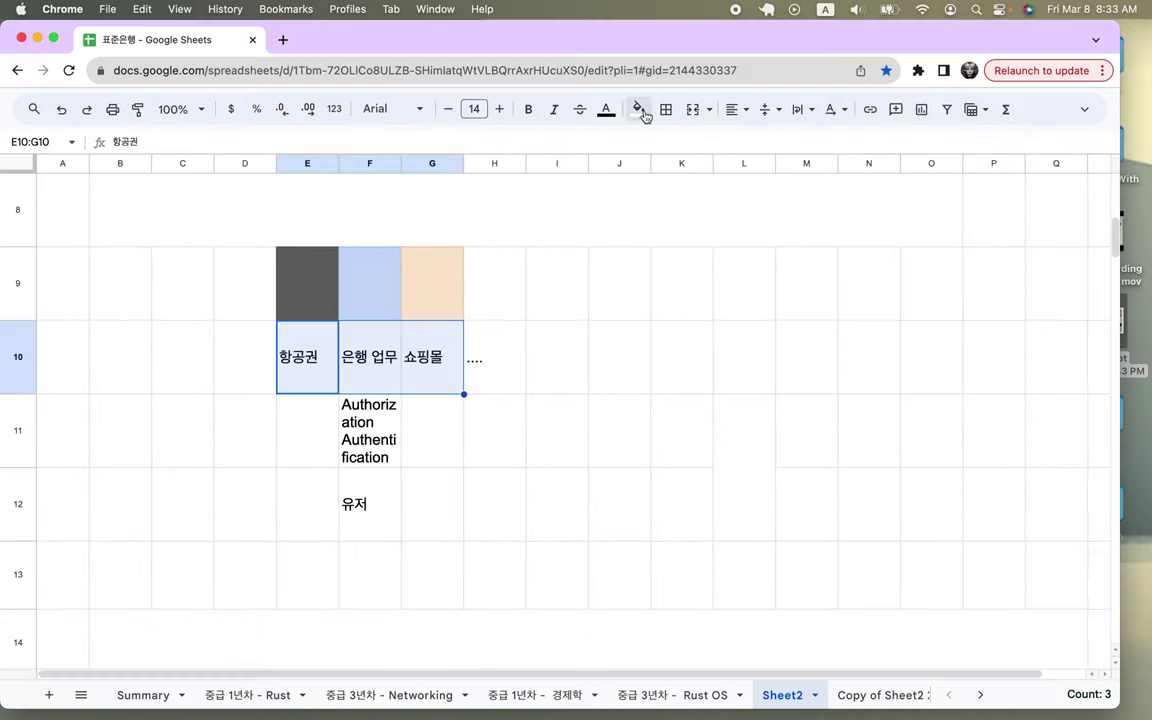
Give the E10:G10 label row a light grey fill and an outer border.
{"action": "left_click", "coordinate": [638, 109]}
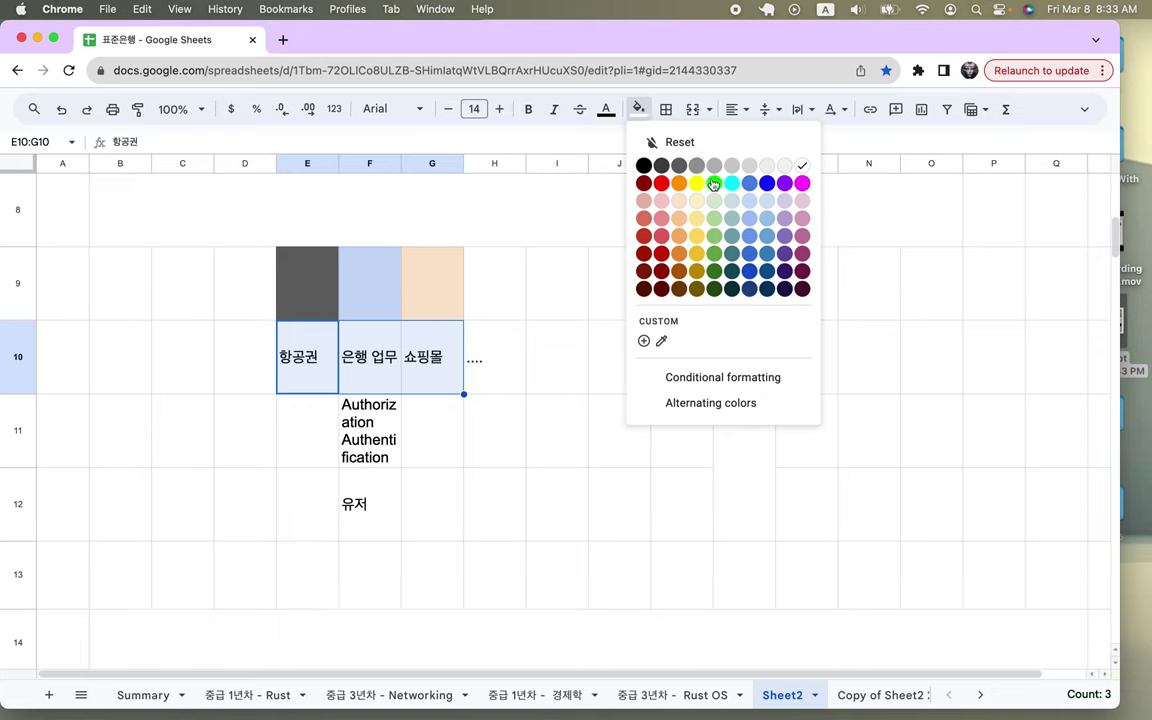
{"action": "left_click", "coordinate": [767, 166]}
{"action": "left_click", "coordinate": [666, 110]}
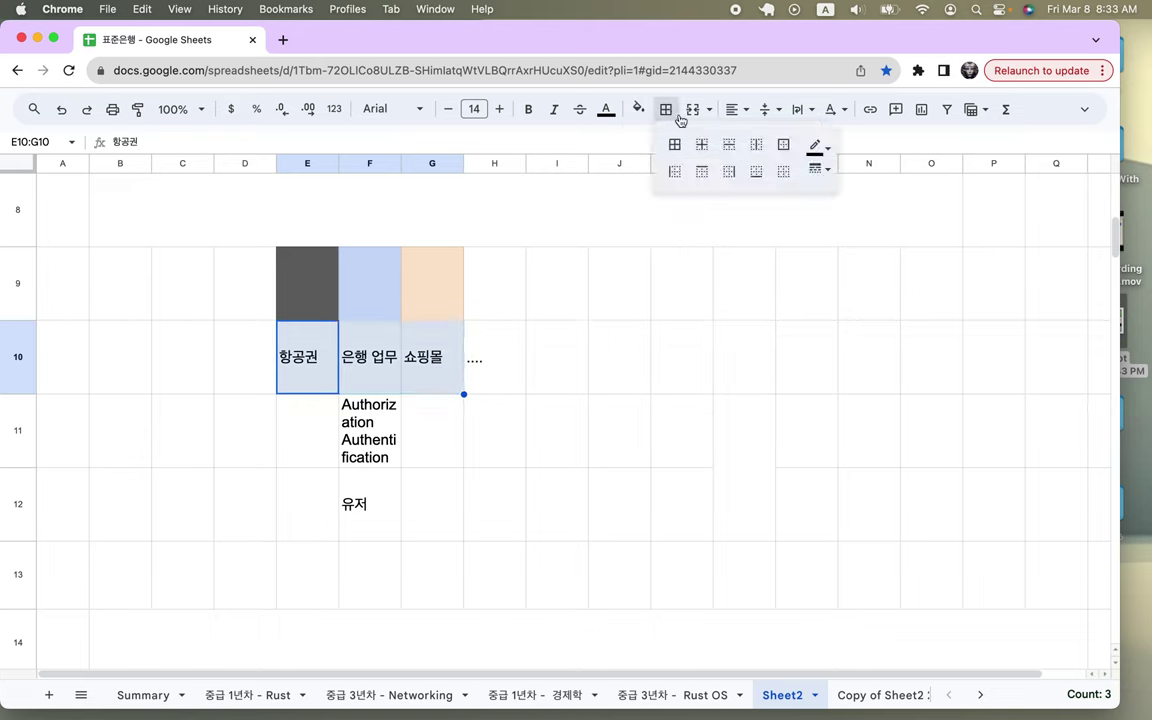
{"action": "left_click", "coordinate": [783, 145]}
Reset the fill of the three coloured cells E9:G9 above the labels.
{"action": "left_click_drag", "start_coordinate": [325, 296], "coordinate": [440, 295]}
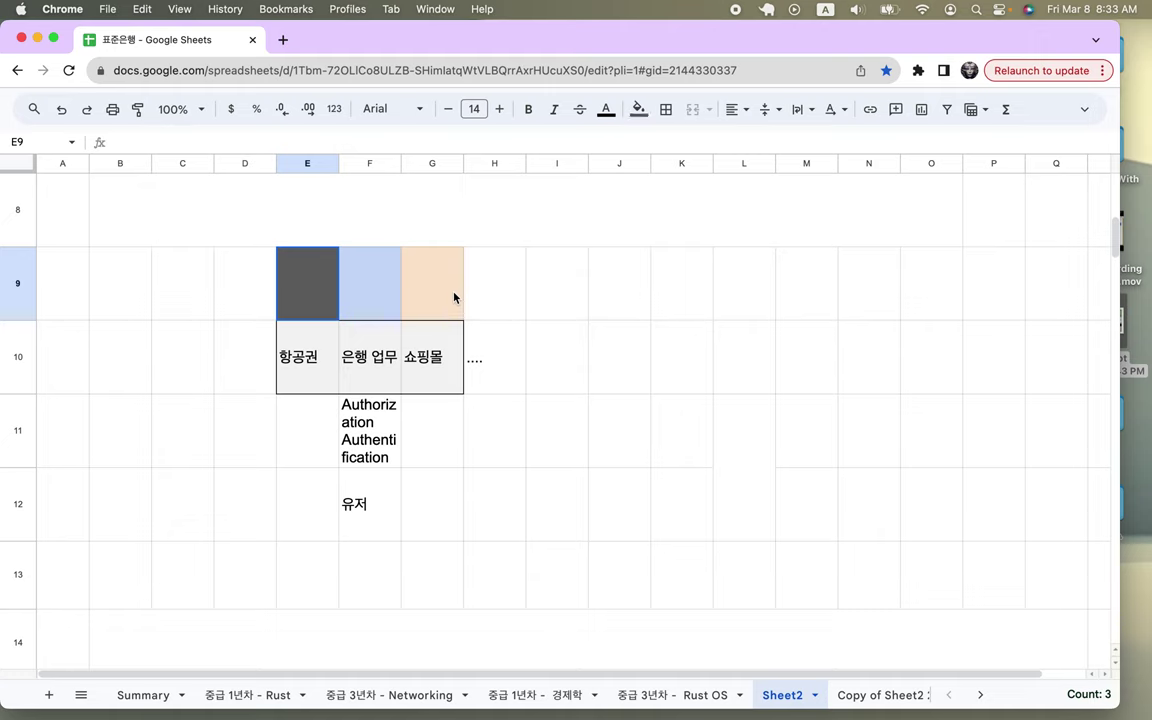
{"action": "left_click", "coordinate": [639, 110]}
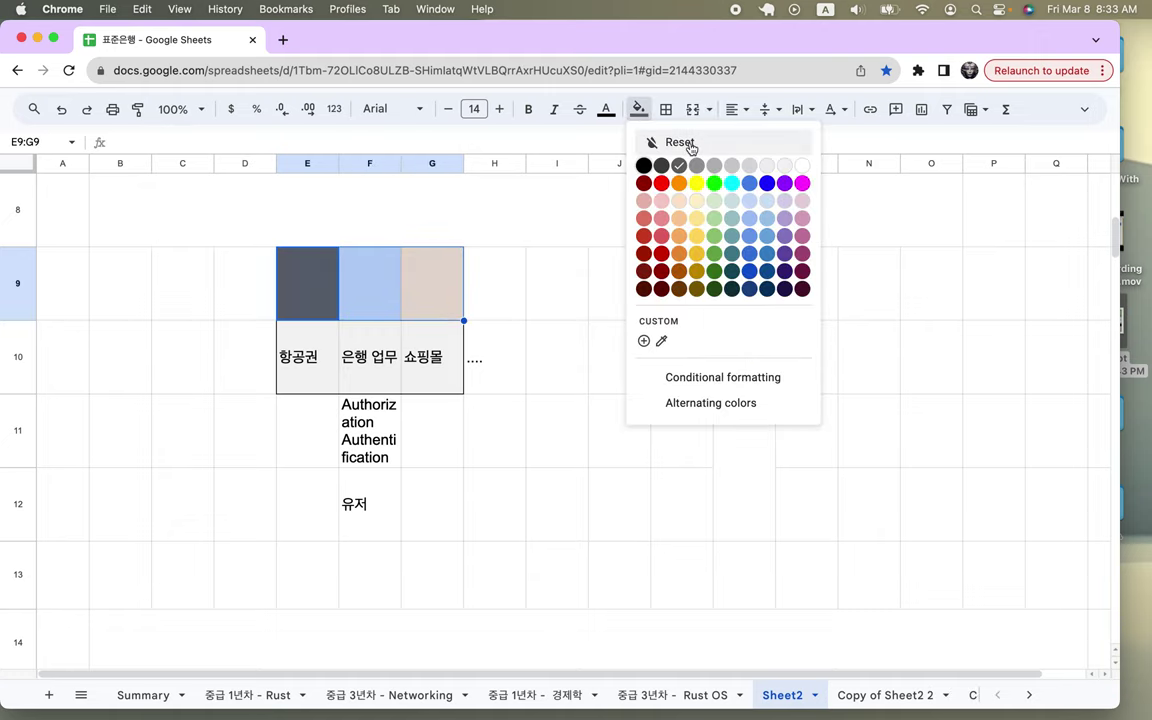
{"action": "left_click", "coordinate": [666, 142]}
{"action": "left_click", "coordinate": [351, 457]}
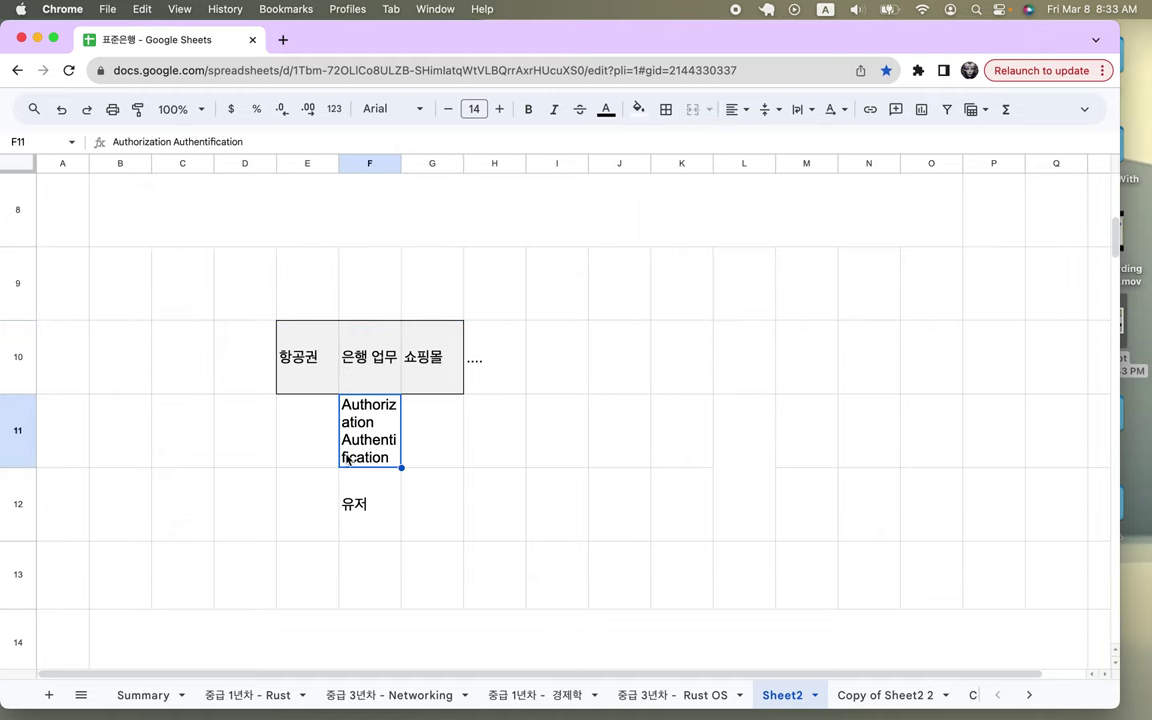
{"action": "left_click", "coordinate": [355, 514]}
{"action": "left_click", "coordinate": [343, 410]}
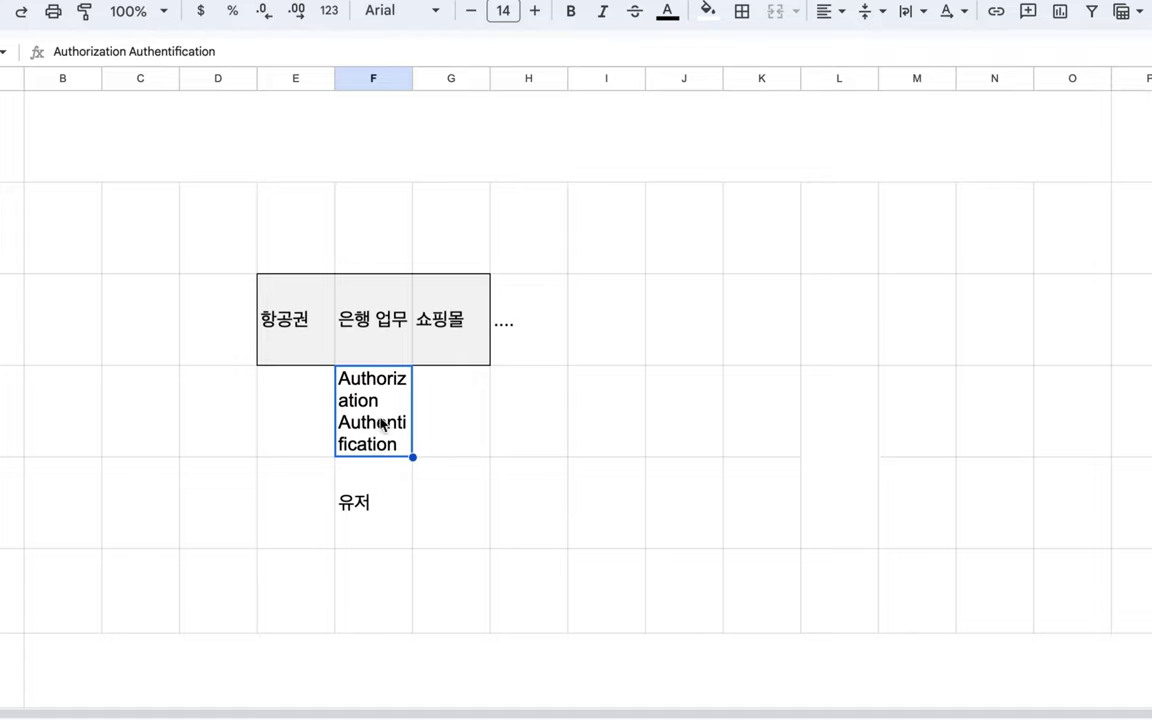
{"action": "left_click", "coordinate": [313, 339]}
{"action": "left_click_drag", "start_coordinate": [313, 339], "coordinate": [454, 327]}
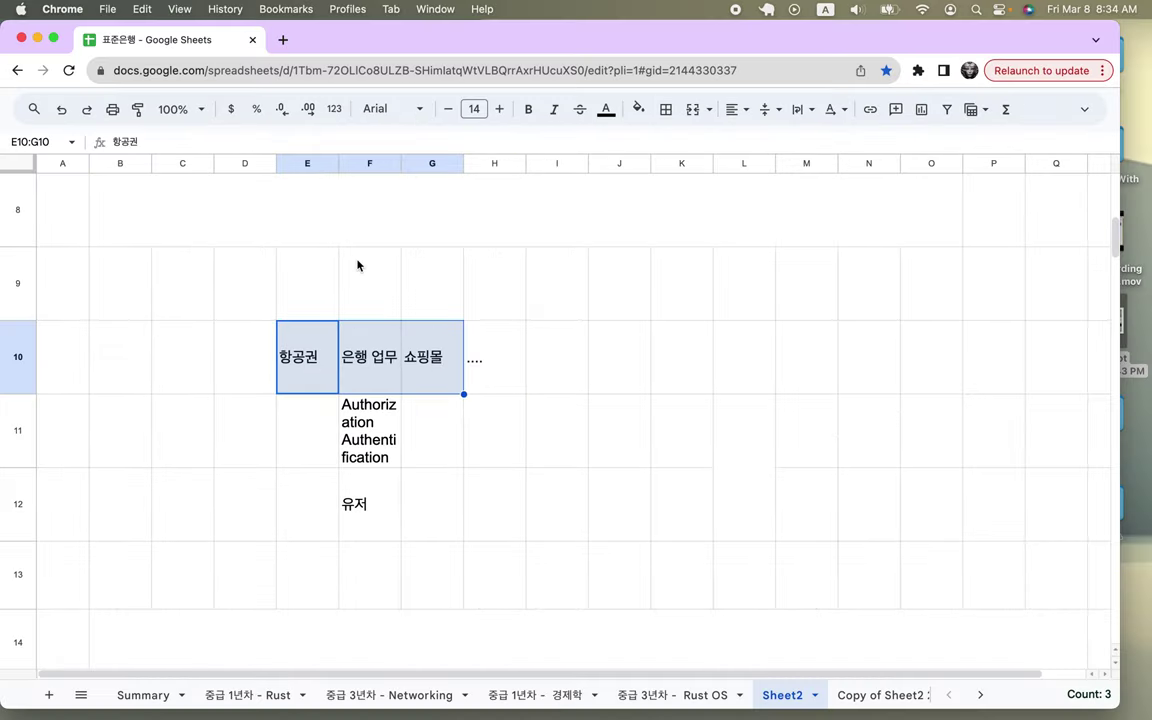
{"action": "left_click", "coordinate": [358, 265]}
Scroll up to the blue header and open the row 3 5천만 note for editing.
{"action": "scroll", "coordinate": [358, 265], "scroll_direction": "up", "scroll_amount": 5}
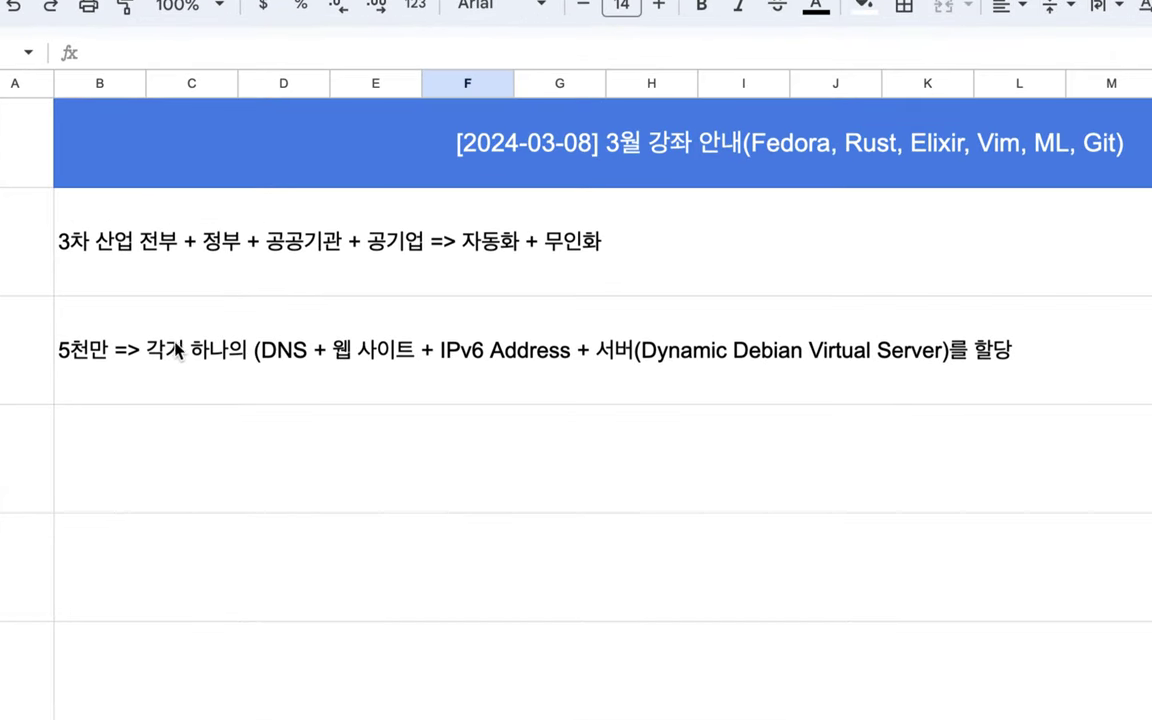
{"action": "double_click", "coordinate": [163, 366]}
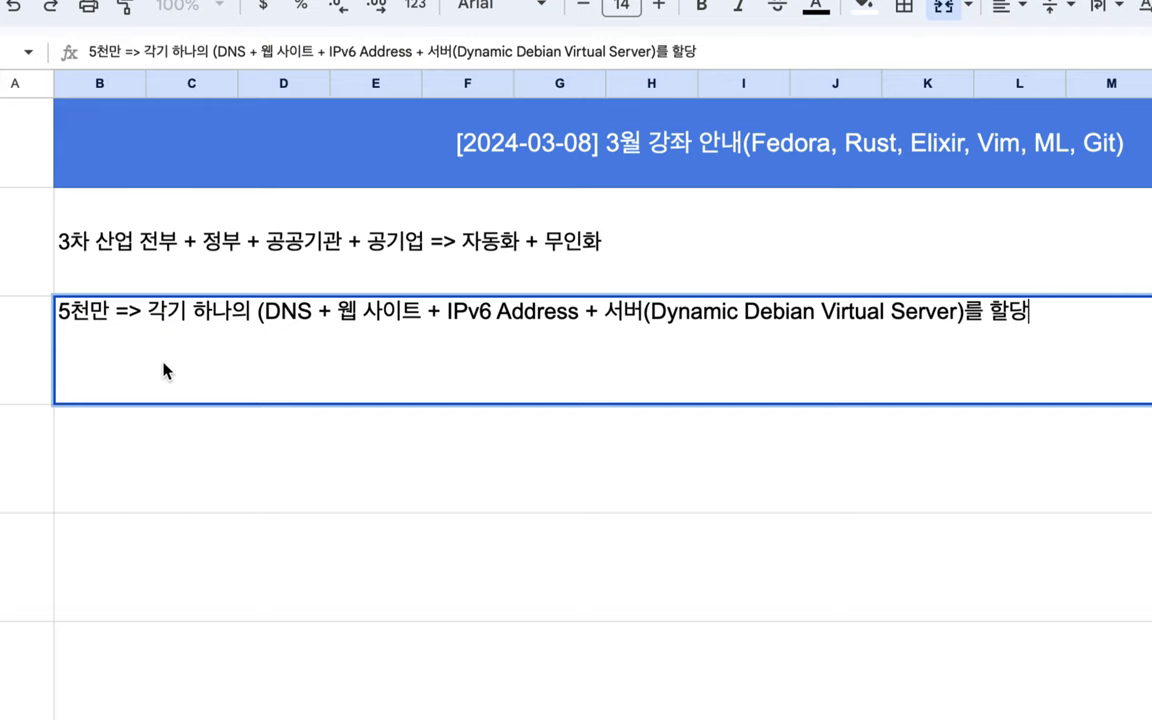
Delete all text in the 항공권 / 은행 업무 table cells D10:H12, then return to the top rows.
{"action": "left_click", "coordinate": [278, 527]}
{"action": "scroll", "coordinate": [280, 527], "scroll_direction": "down", "scroll_amount": 4}
{"action": "scroll", "coordinate": [279, 527], "scroll_direction": "down", "scroll_amount": 3}
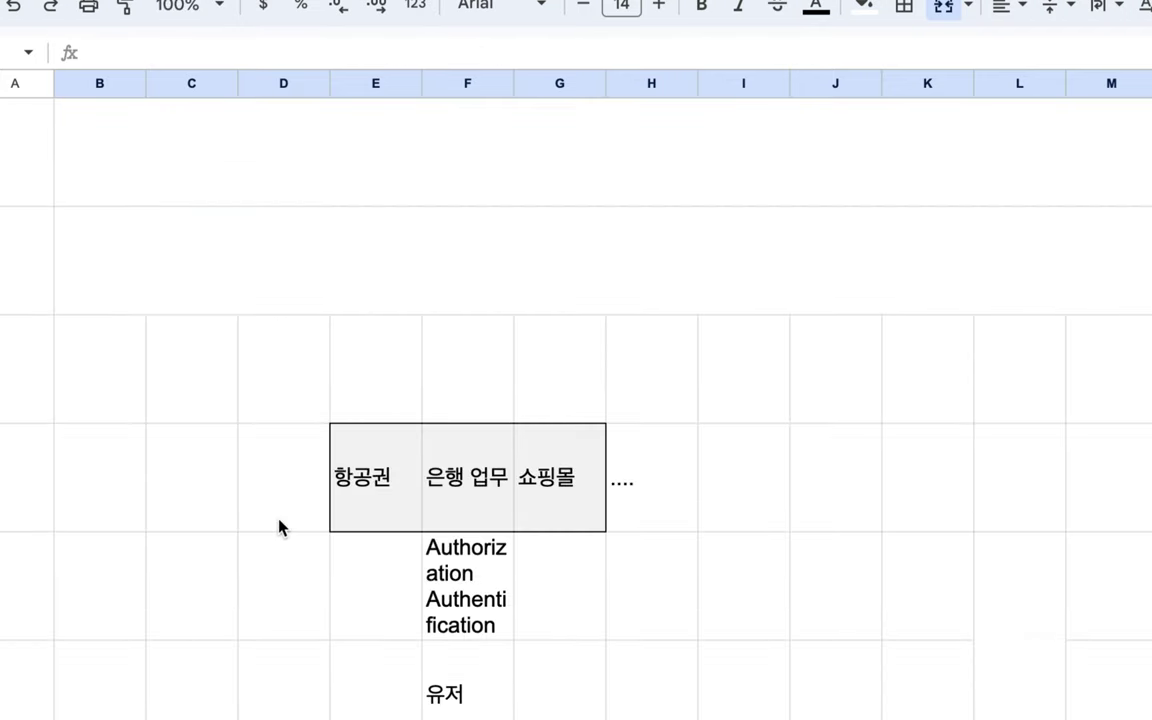
{"action": "left_click_drag", "start_coordinate": [243, 365], "coordinate": [671, 594]}
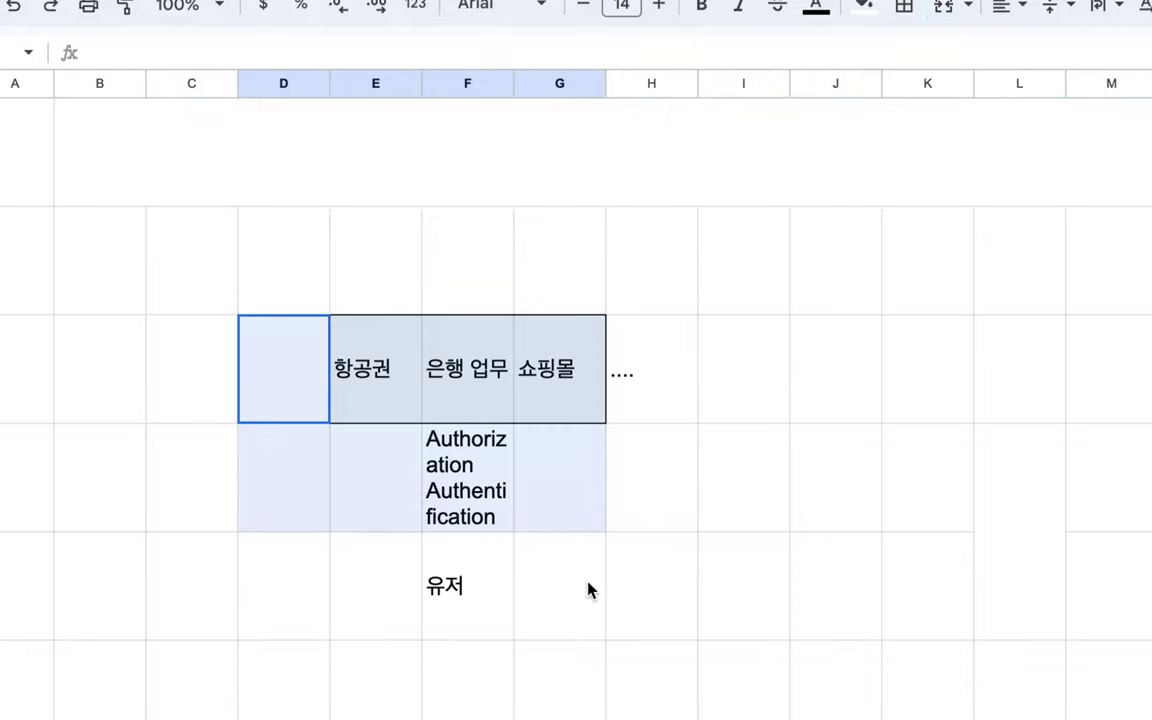
{"action": "key", "text": "Delete"}
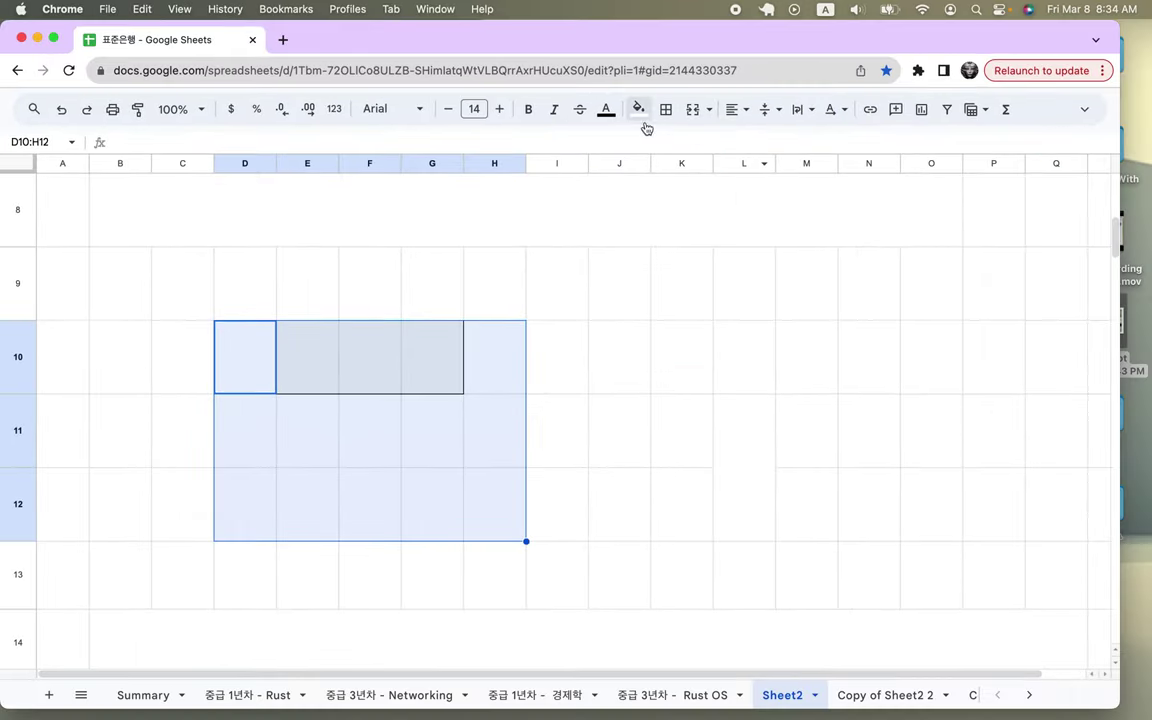
{"action": "left_click", "coordinate": [268, 378]}
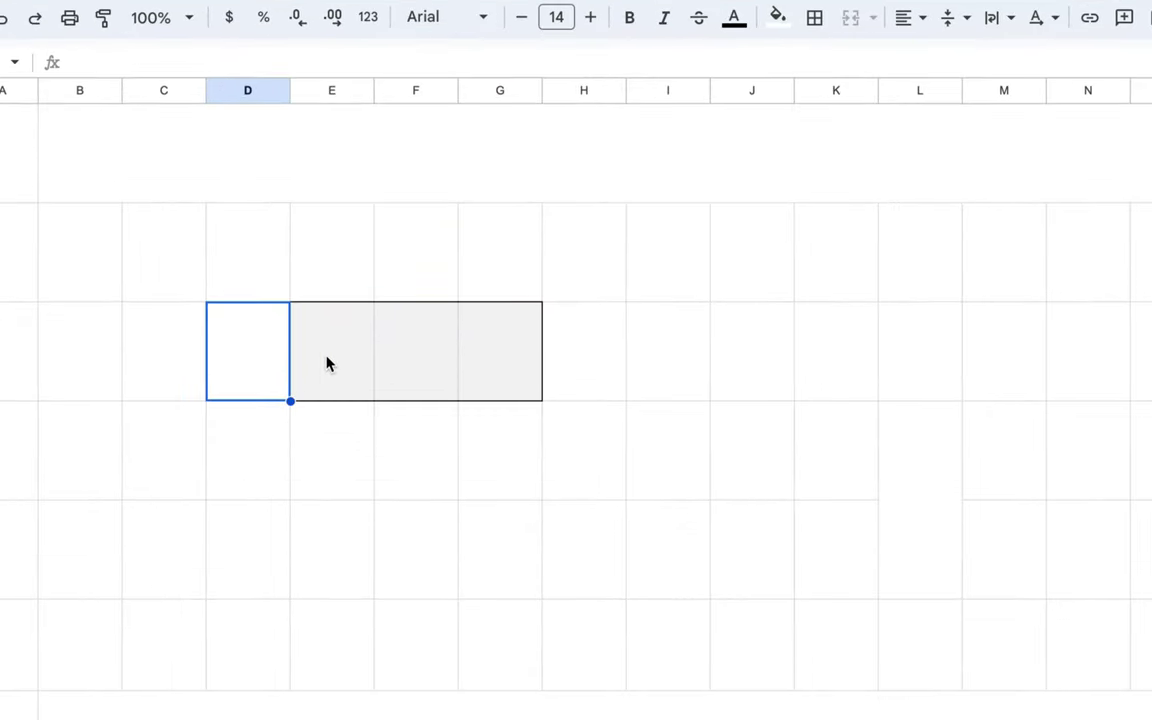
{"action": "left_click", "coordinate": [340, 309]}
{"action": "scroll", "coordinate": [341, 313], "scroll_direction": "up", "scroll_amount": 5}
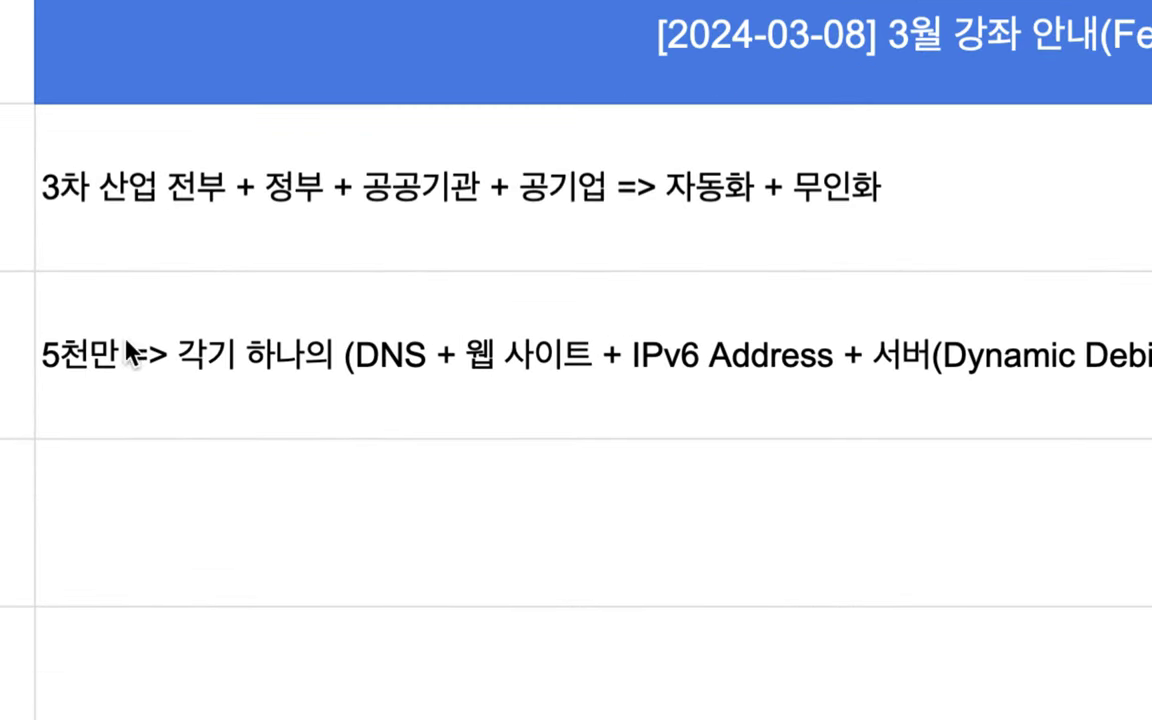
Copy 서버(Dynamic Debian Virtual Server) from the row 3 note and paste it into row 4.
{"action": "left_click", "coordinate": [133, 342]}
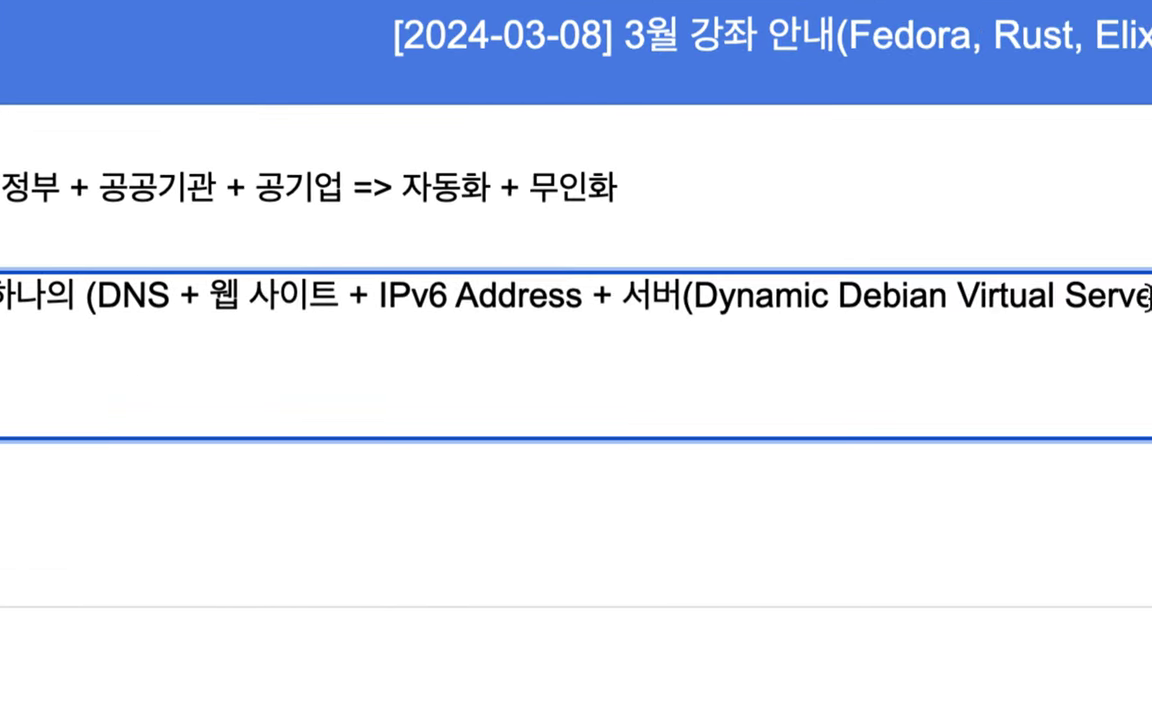
{"action": "left_click_drag", "start_coordinate": [822, 296], "coordinate": [1135, 296]}
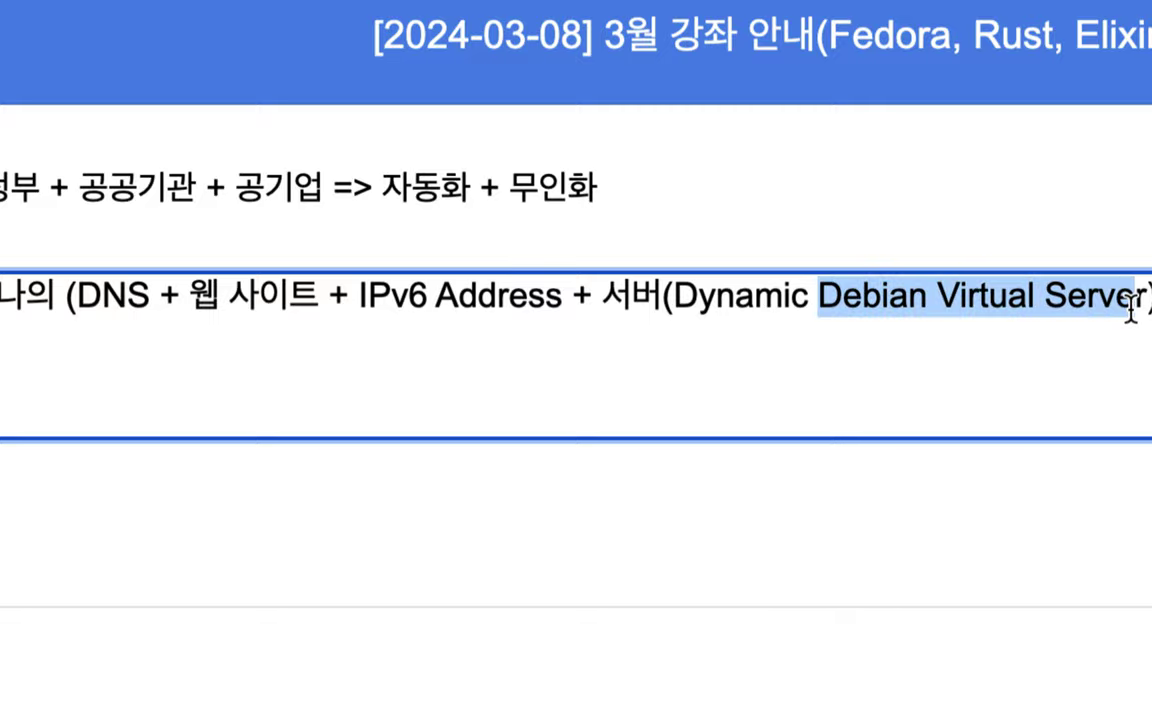
{"action": "left_click_drag", "start_coordinate": [605, 298], "coordinate": [1135, 298]}
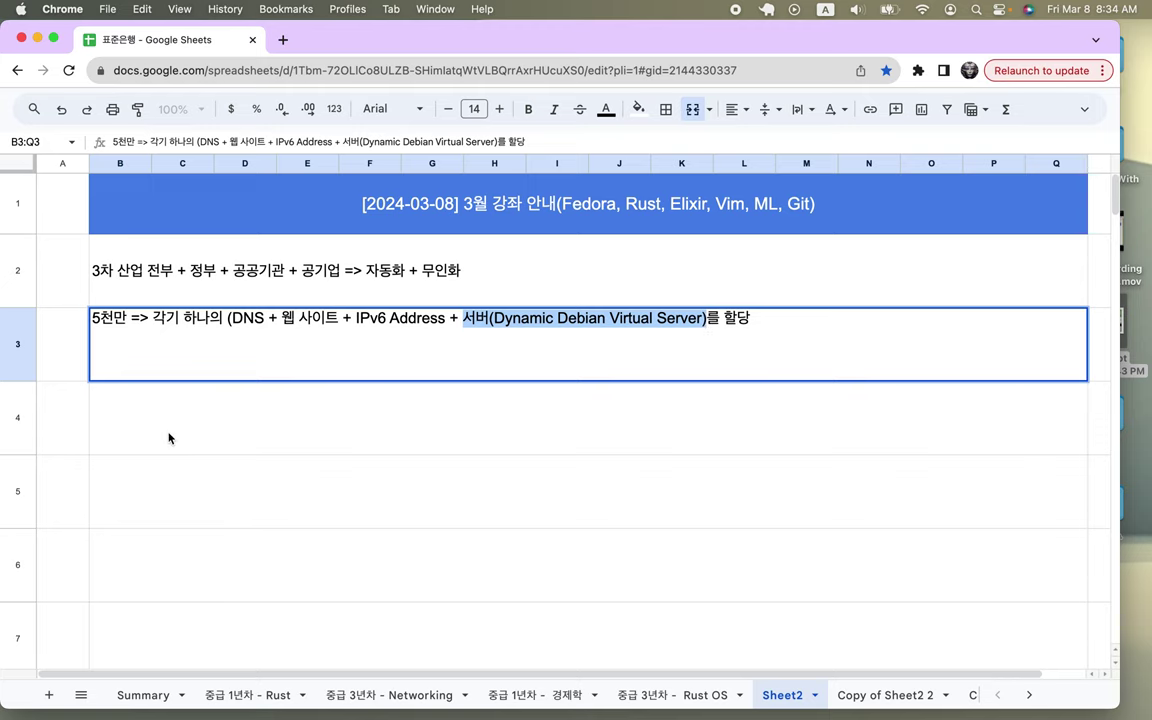
{"action": "double_click", "coordinate": [168, 437]}
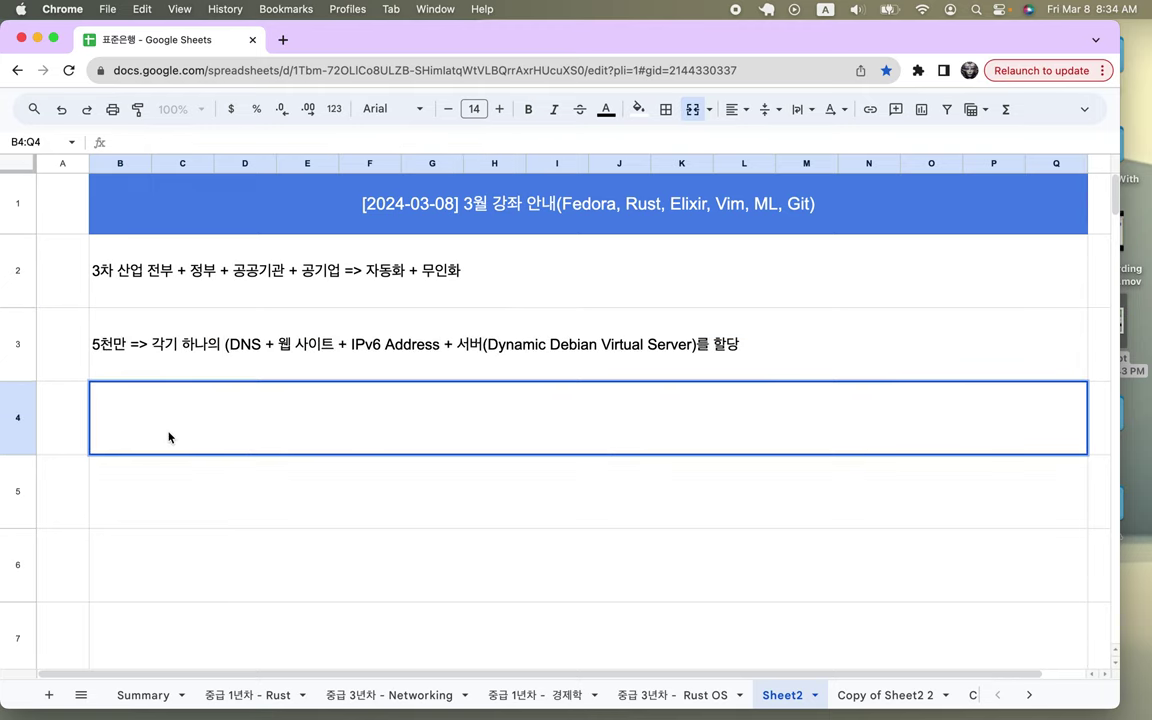
{"action": "type", "text": "서버(Dynamic Debian Virtual Server)"}
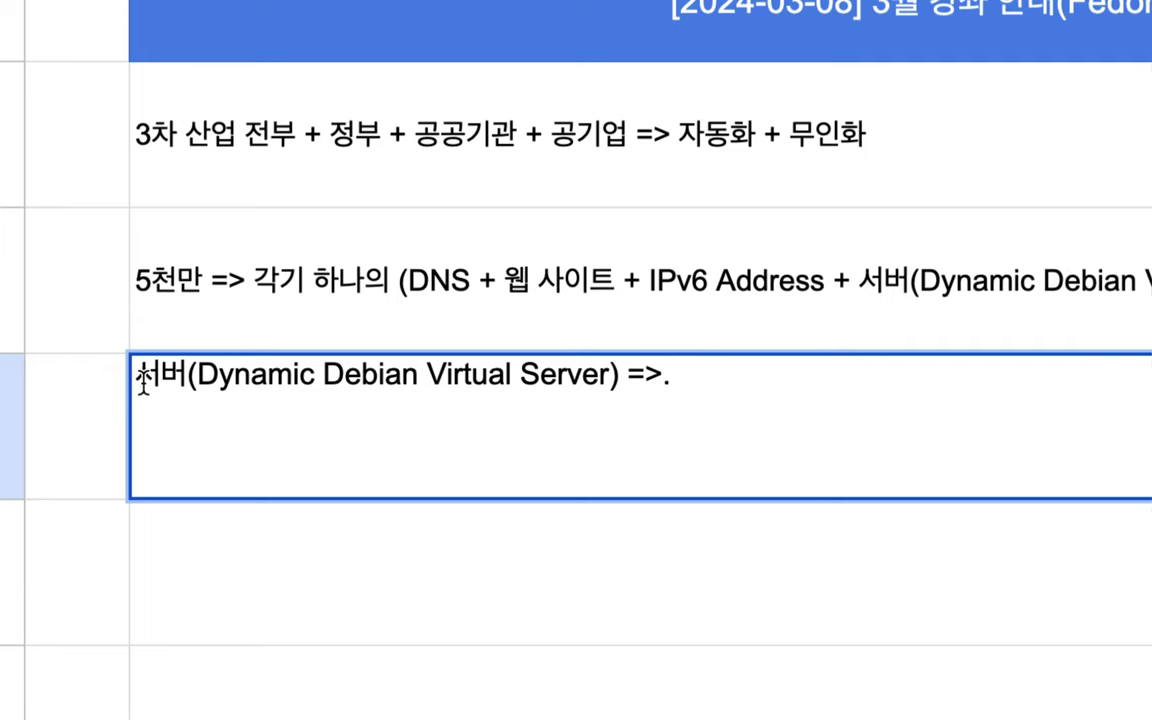
Put 5천만 before the phrase and add '=> 하나의 Cloud => 하나의 Log-in' after it.
{"action": "type", "text": "5"}
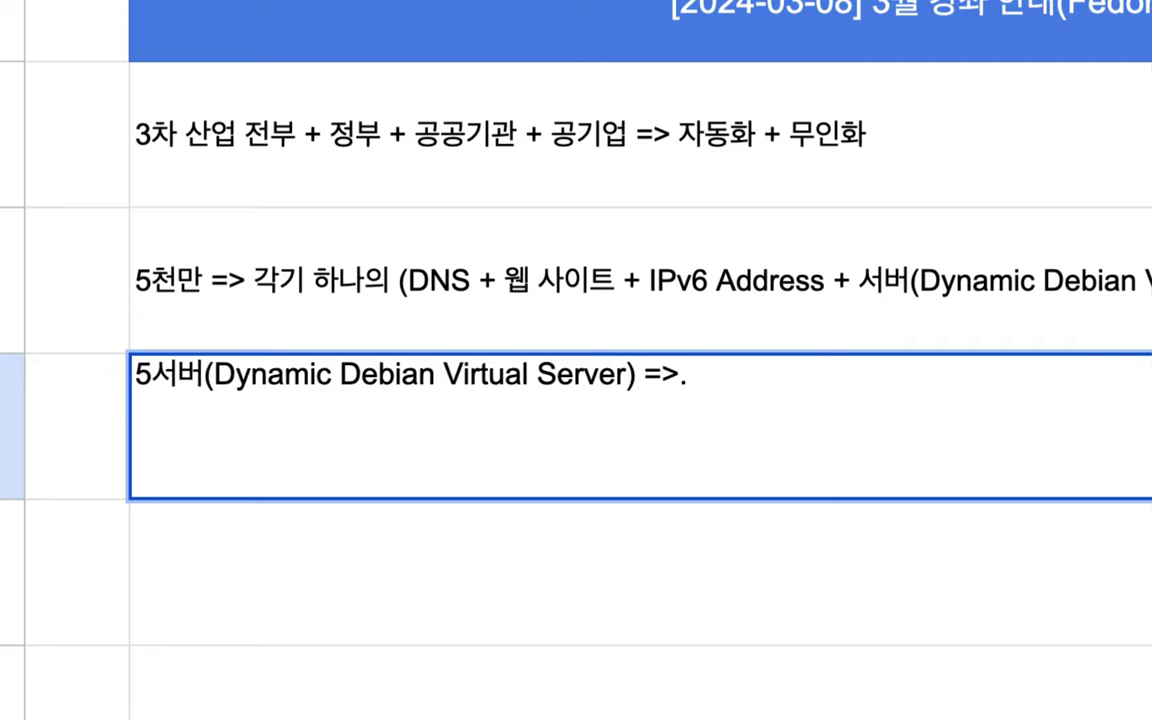
{"action": "type", "text": "천만"}
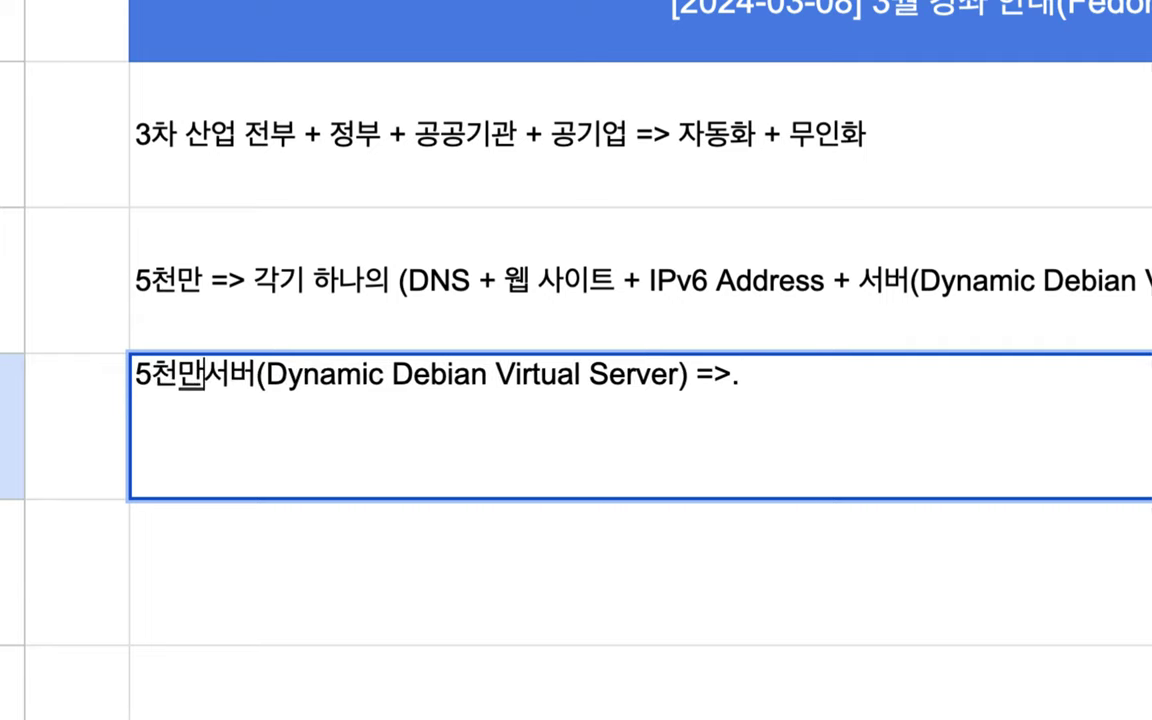
{"action": "left_click", "coordinate": [802, 376]}
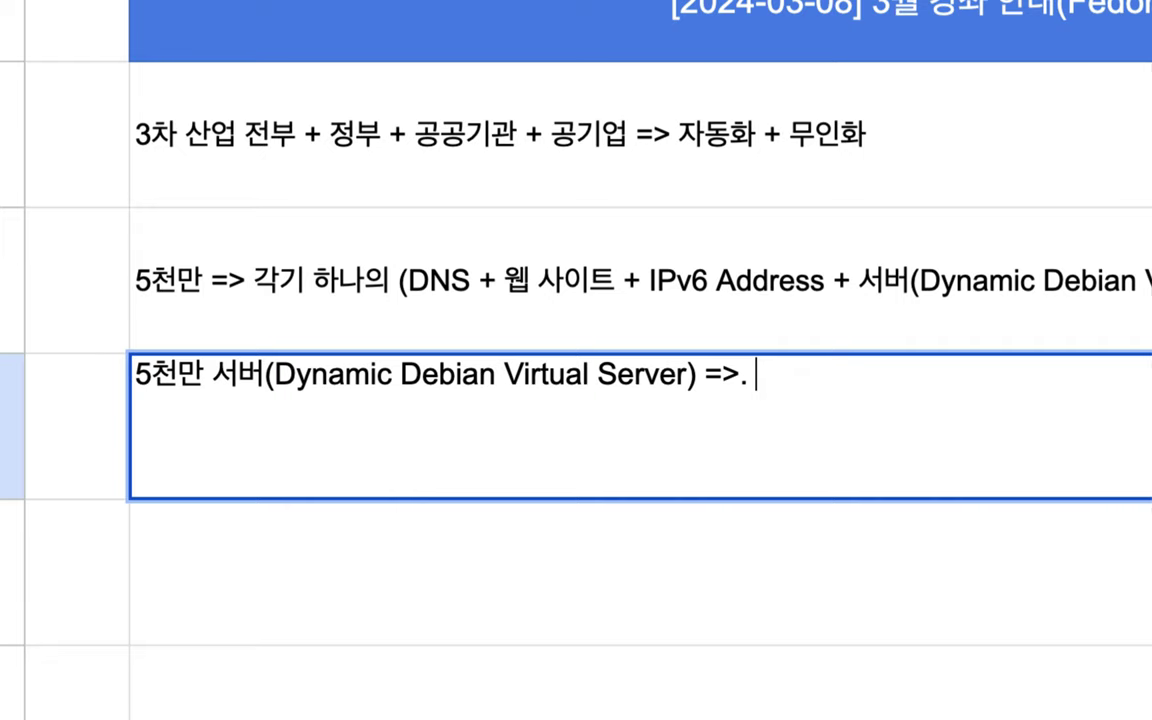
{"action": "type", "text": "하나의 "}
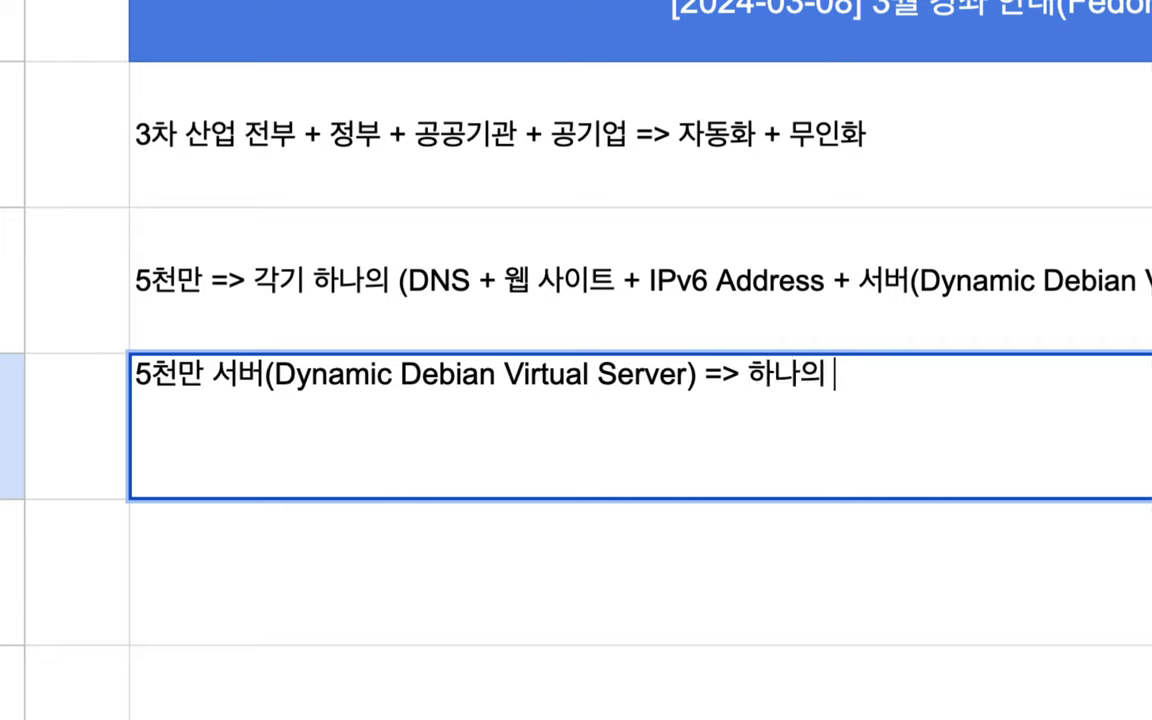
{"action": "type", "text": "Cloud "}
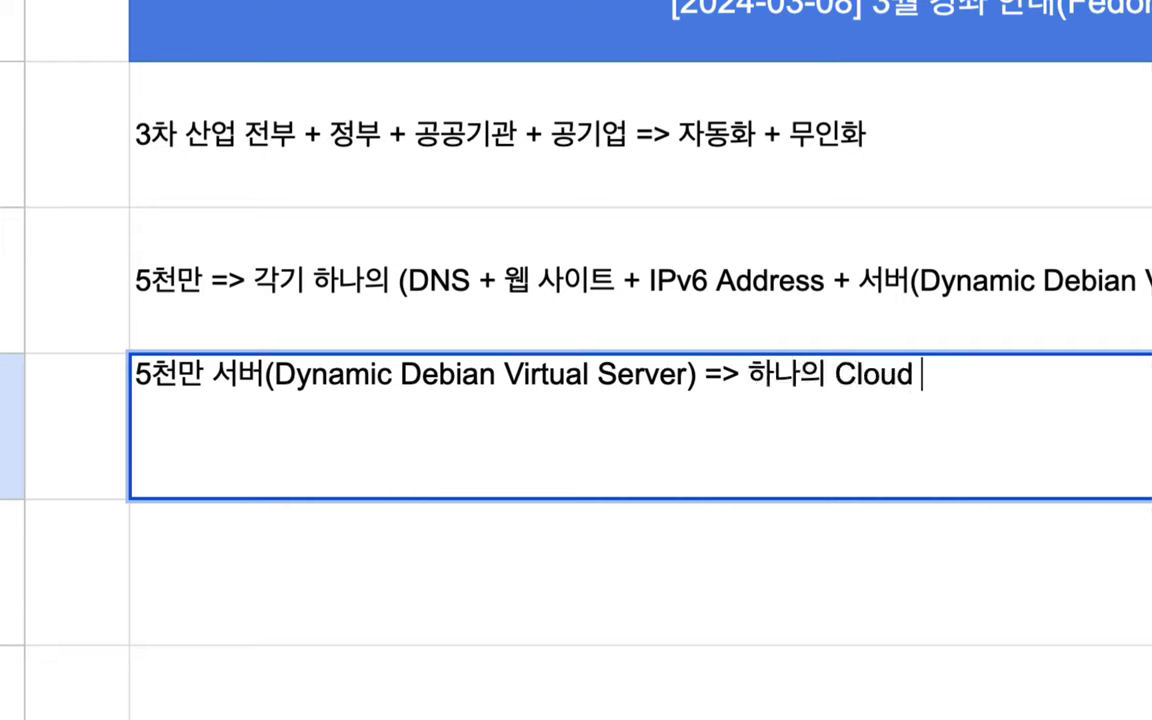
{"action": "type", "text": "=> gksk"}
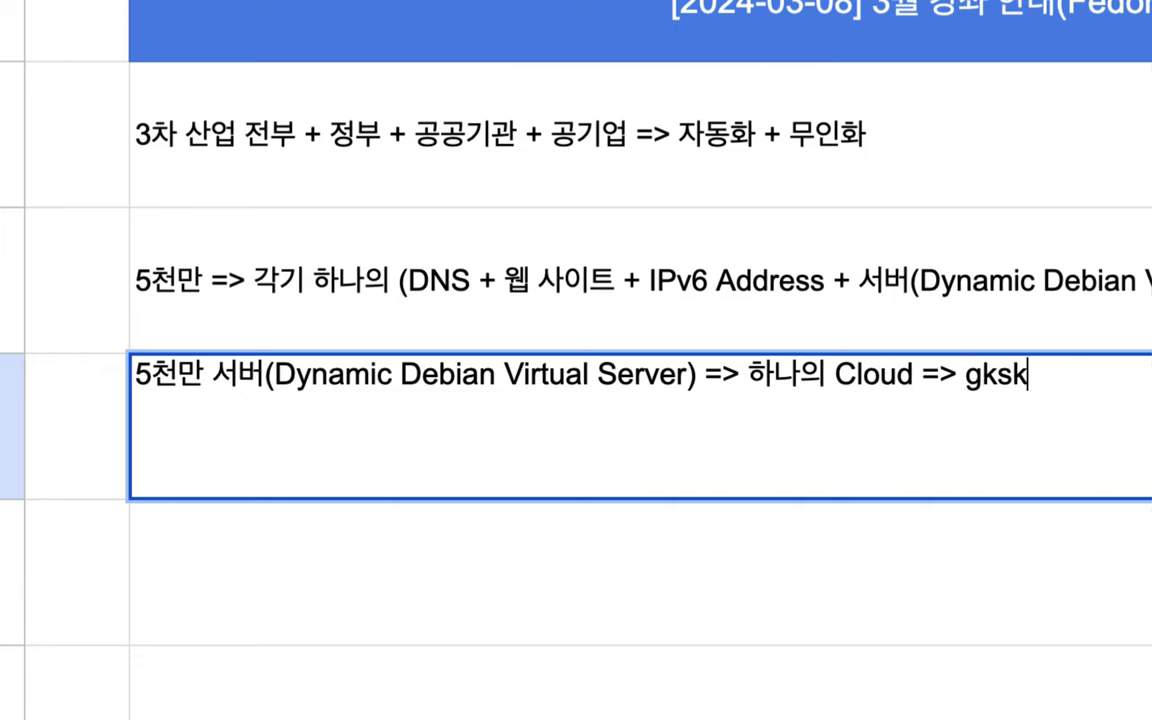
{"action": "key", "text": "BackSpace"}
{"action": "key", "text": "BackSpace"}
{"action": "key", "text": "BackSpace"}
{"action": "key", "text": "BackSpace"}
{"action": "type", "text": "하나의 "}
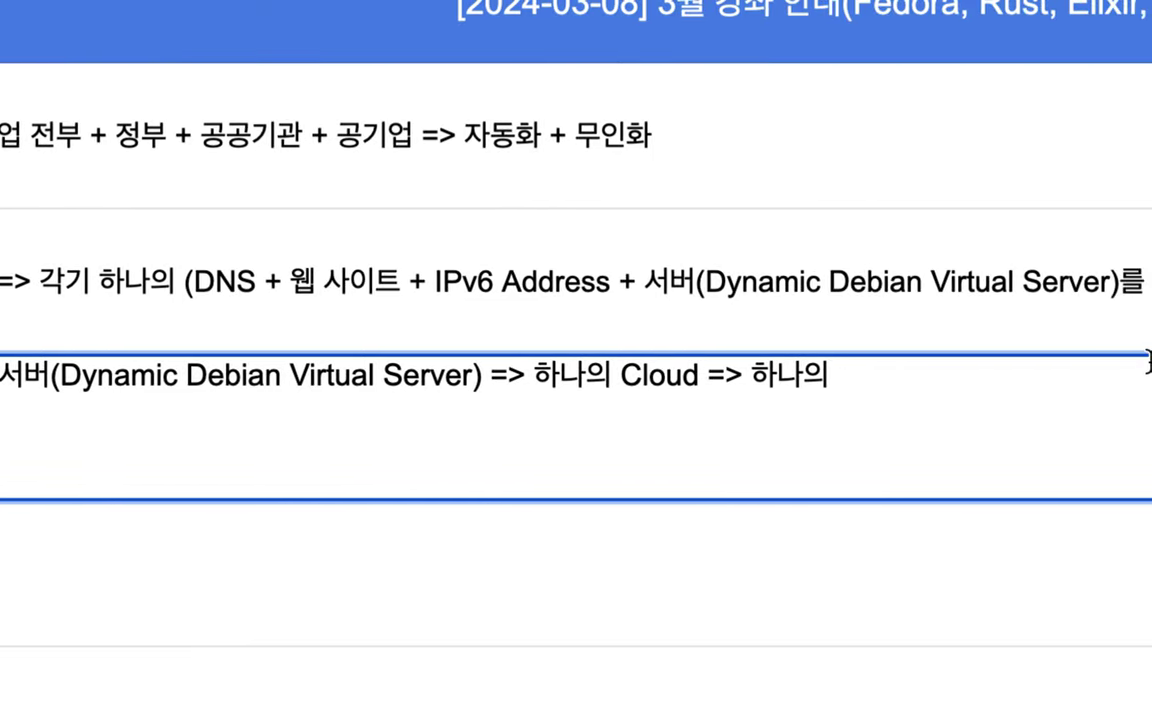
{"action": "type", "text": "ㅣ"}
{"action": "key", "text": "BackSpace"}
{"action": "type", "text": "L"}
{"action": "type", "text": "og-in"}
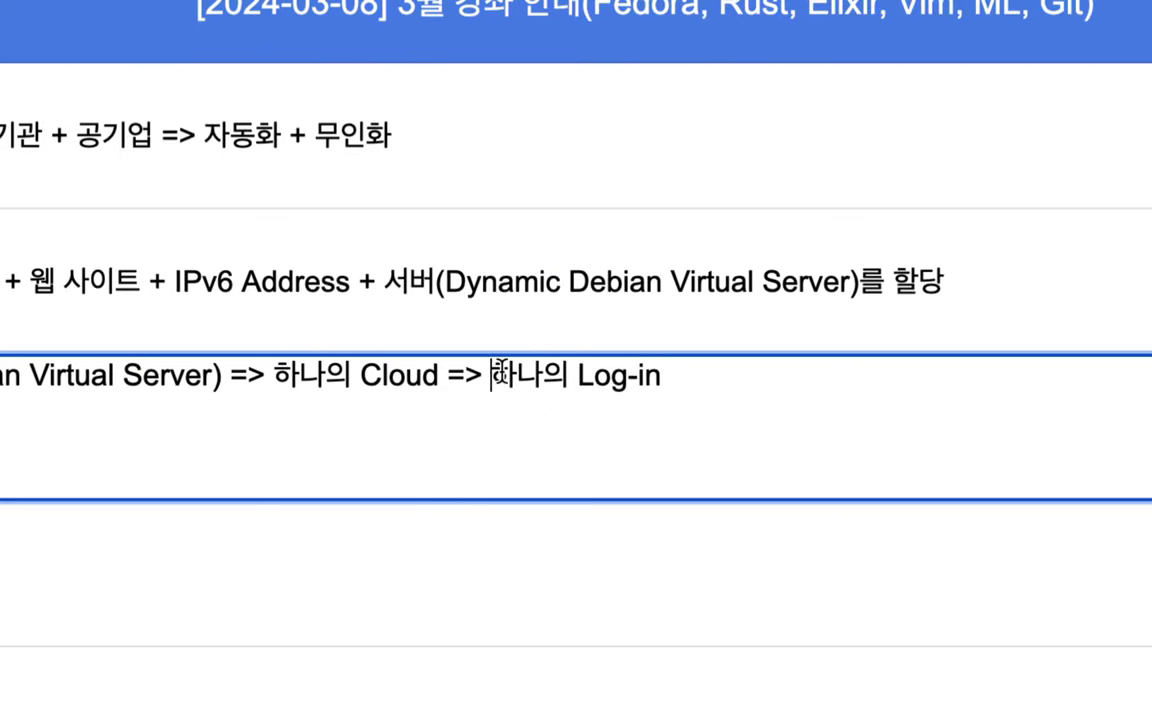
Highlight the server and Log-in phrases while explaining, then commit the row 4 note.
{"action": "left_click_drag", "start_coordinate": [491, 376], "coordinate": [702, 370]}
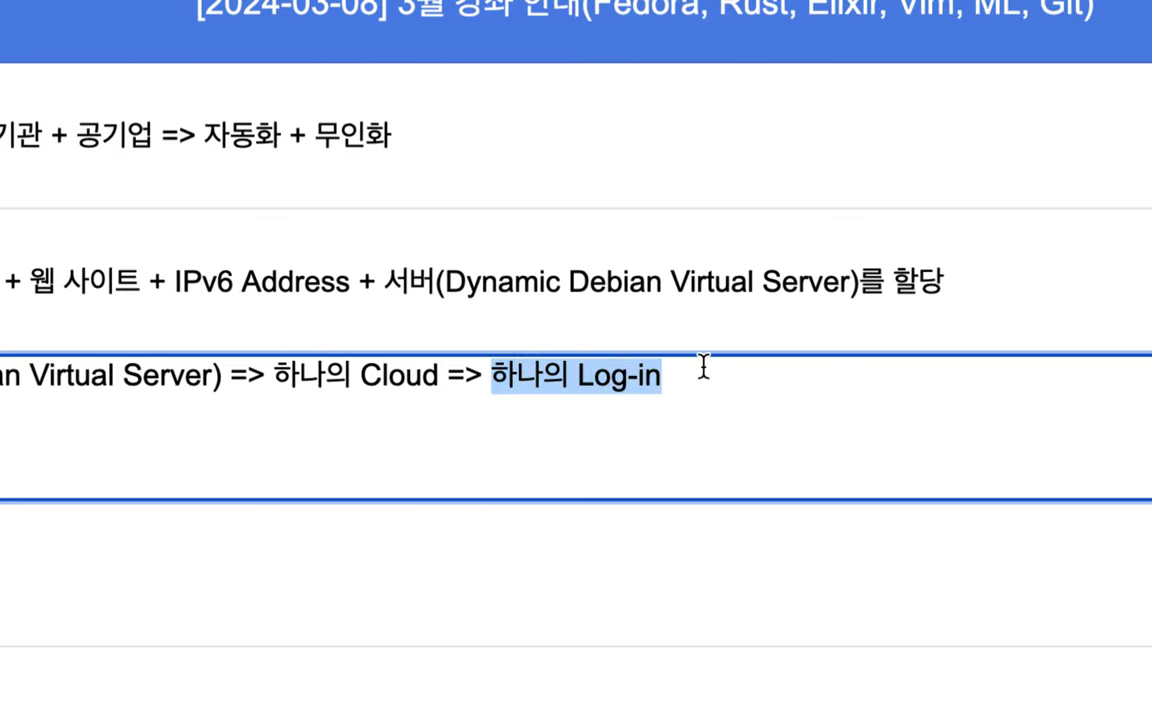
{"action": "left_click_drag", "start_coordinate": [130, 376], "coordinate": [690, 374]}
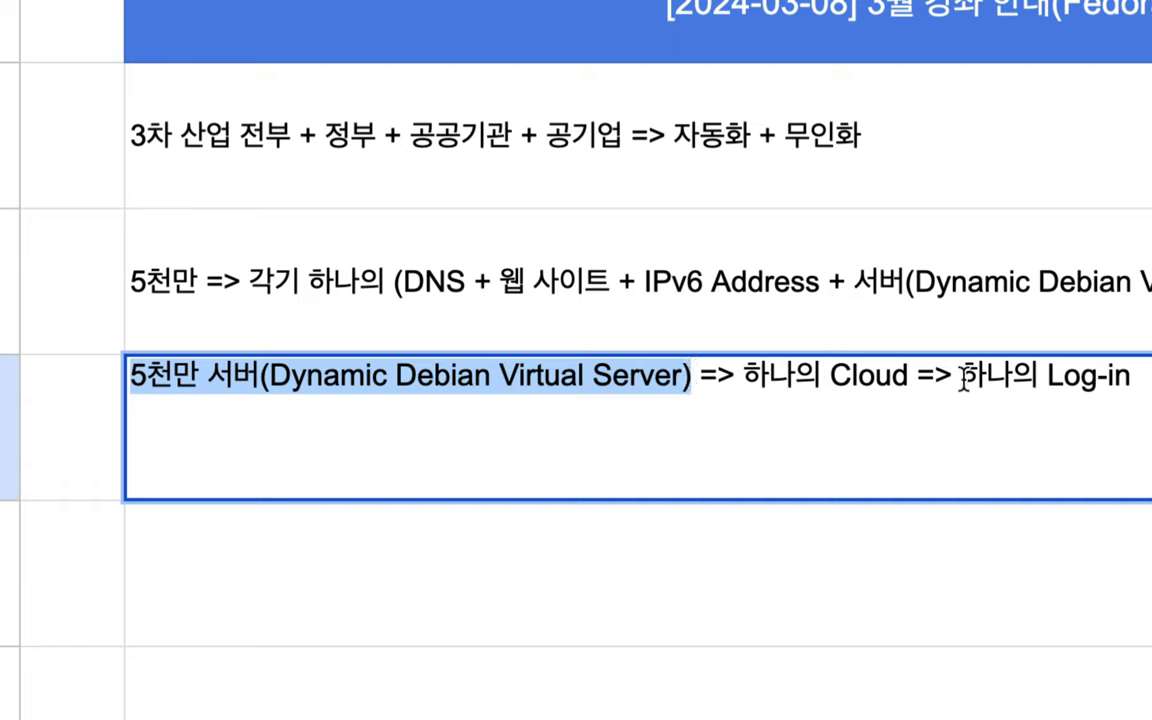
{"action": "left_click_drag", "start_coordinate": [962, 376], "coordinate": [1125, 383]}
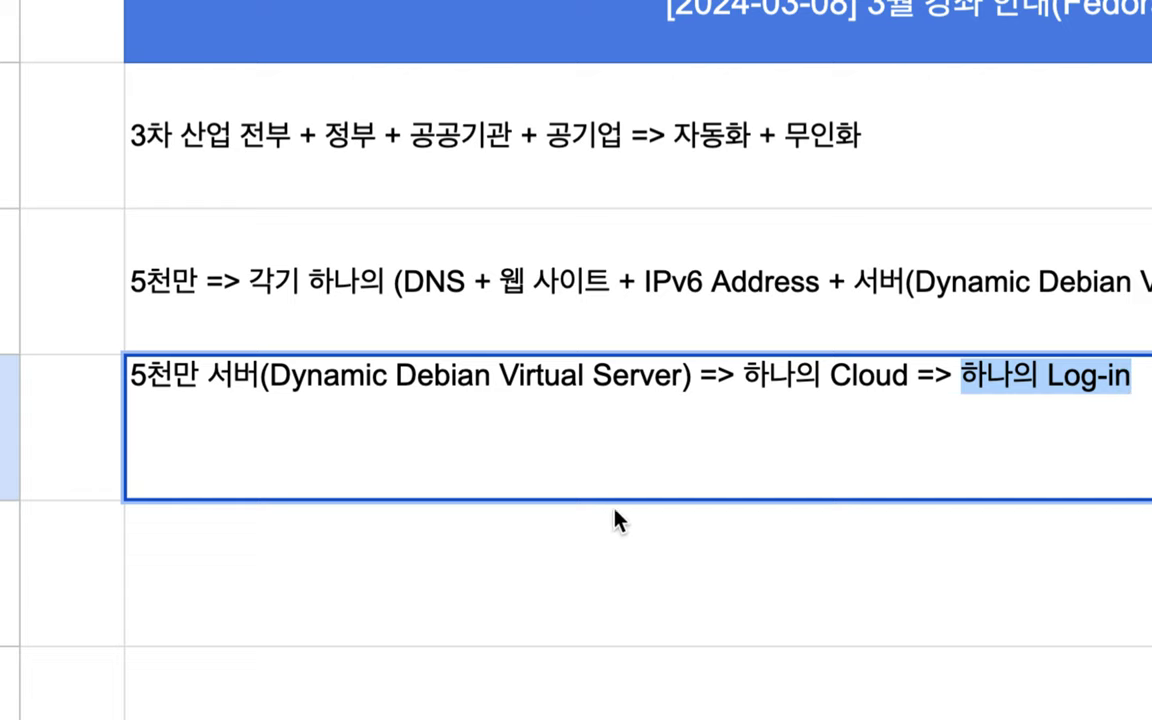
{"action": "left_click", "coordinate": [560, 544]}
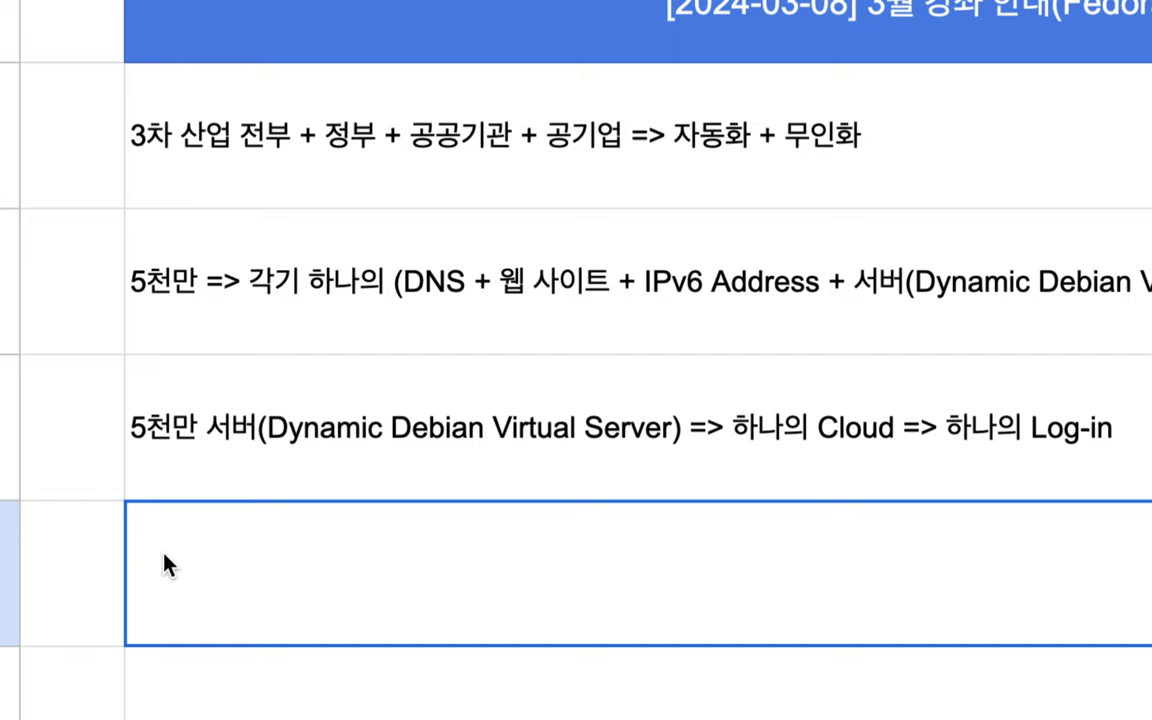
Type the row 5 note '5천만 웹 사이트를 새로 제작 => 사이트 생성과 업데이트 자동화'.
{"action": "type", "text": "5cj"}
{"action": "key", "text": "BackSpace"}
{"action": "key", "text": "BackSpace"}
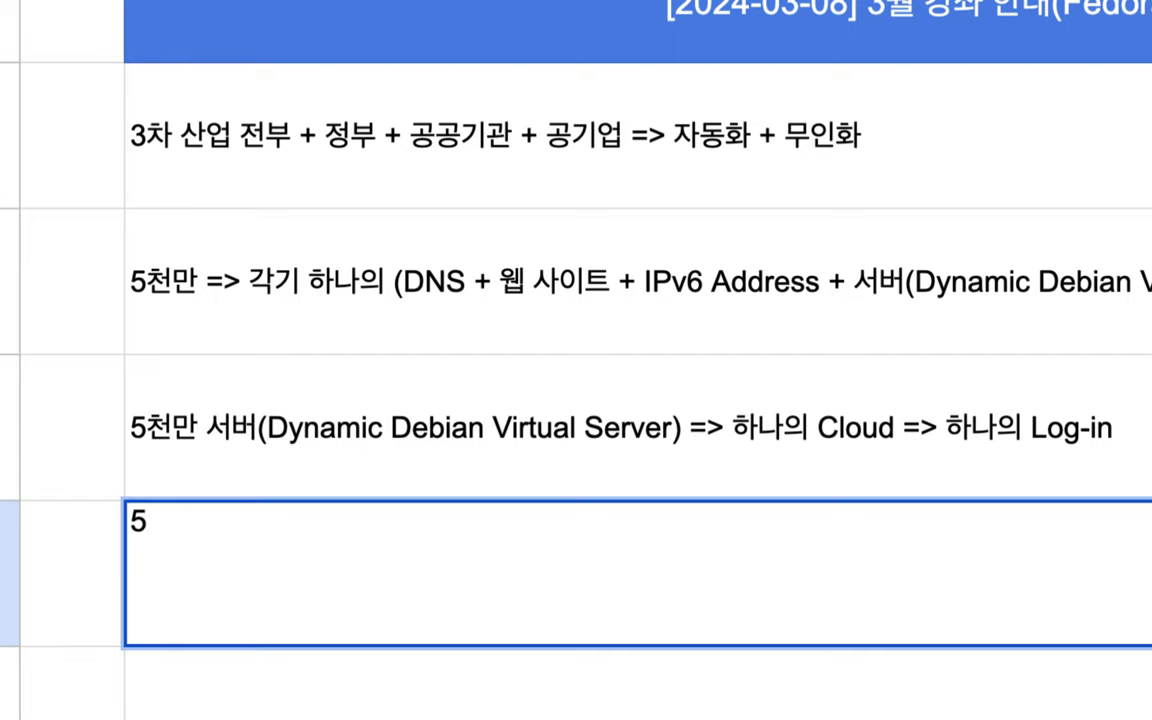
{"action": "type", "text": "천만 웹"}
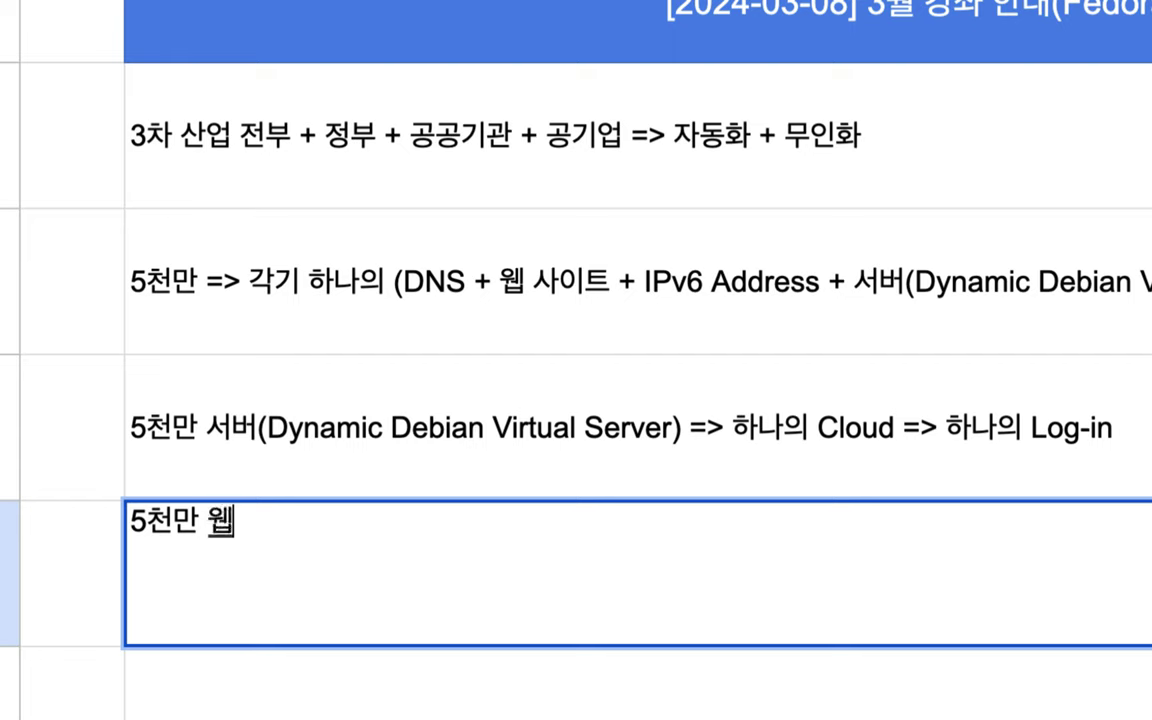
{"action": "type", "text": " 사이트를 새로 "}
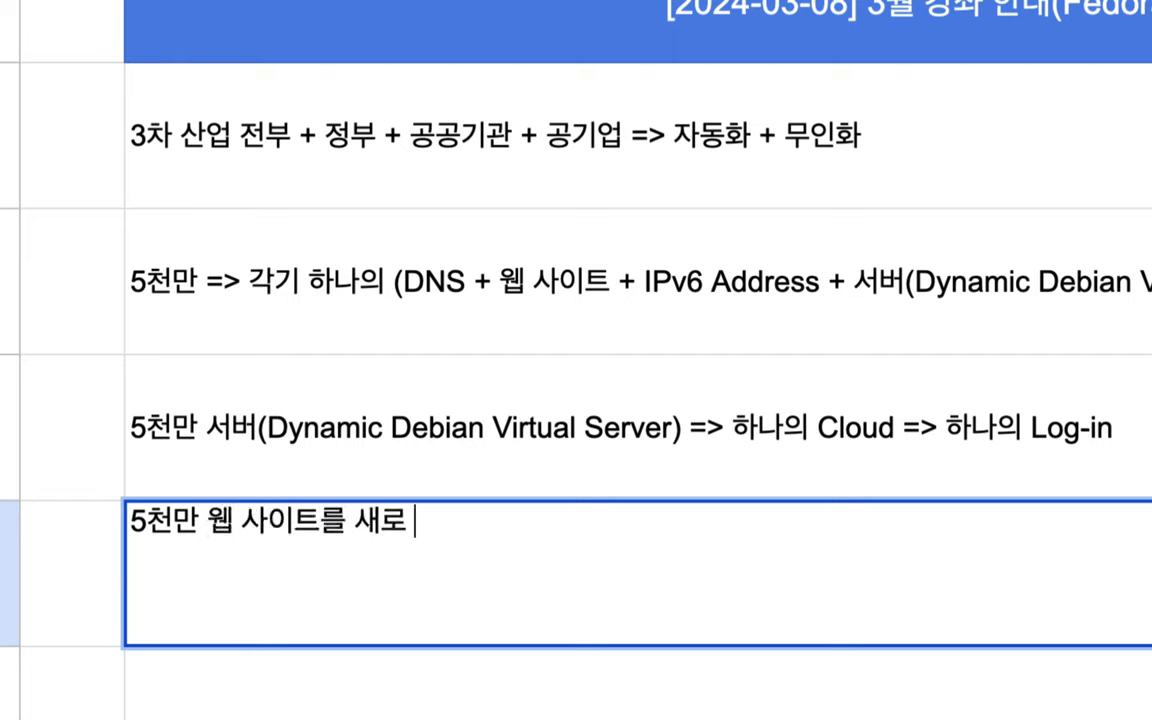
{"action": "type", "text": "제작 ="}
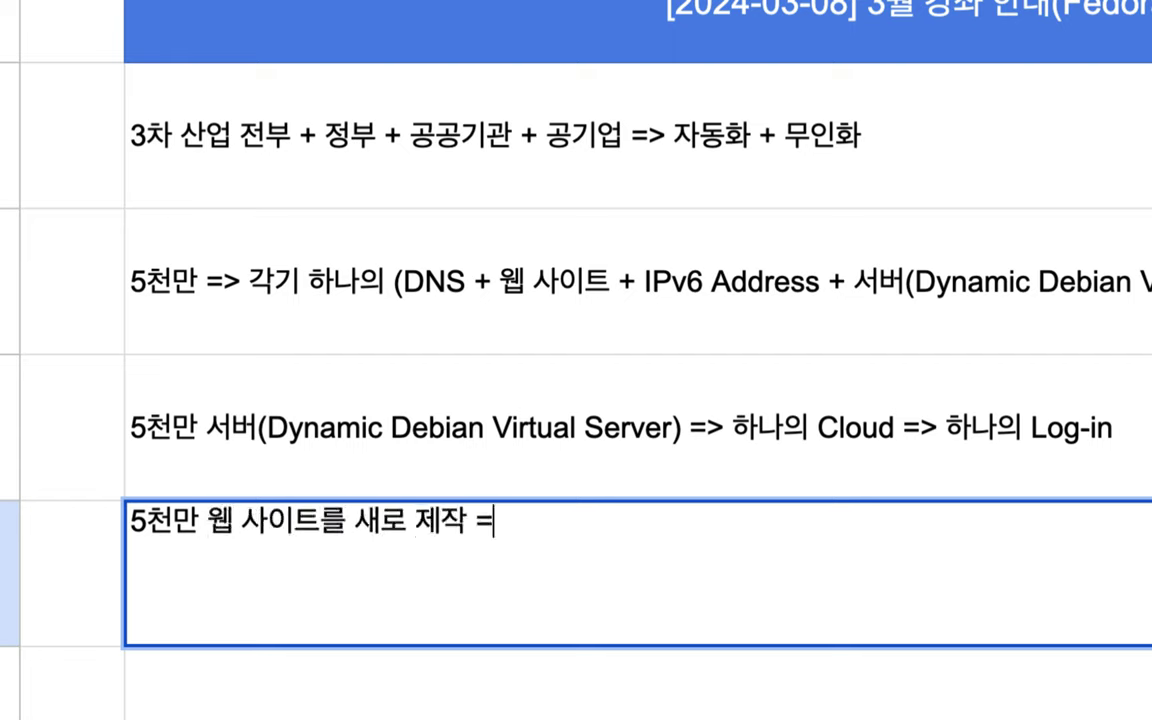
{"action": "type", "text": "> "}
{"action": "type", "text": "사이트"}
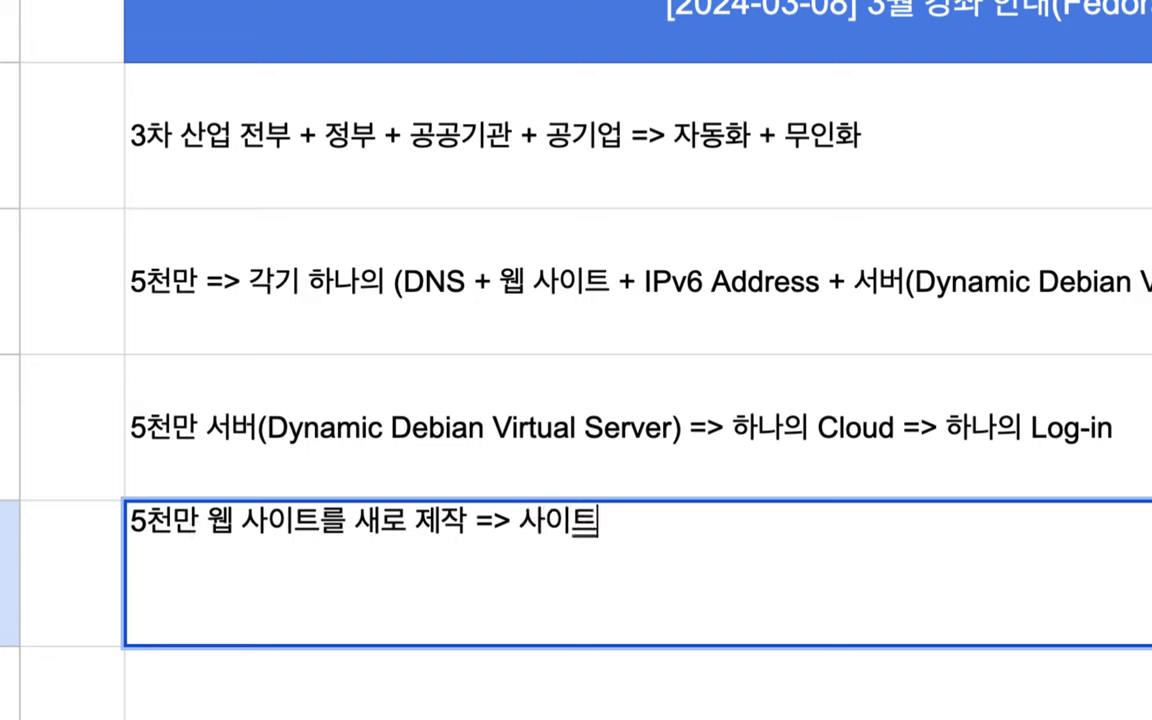
{"action": "type", "text": " ㅅ생성과 업"}
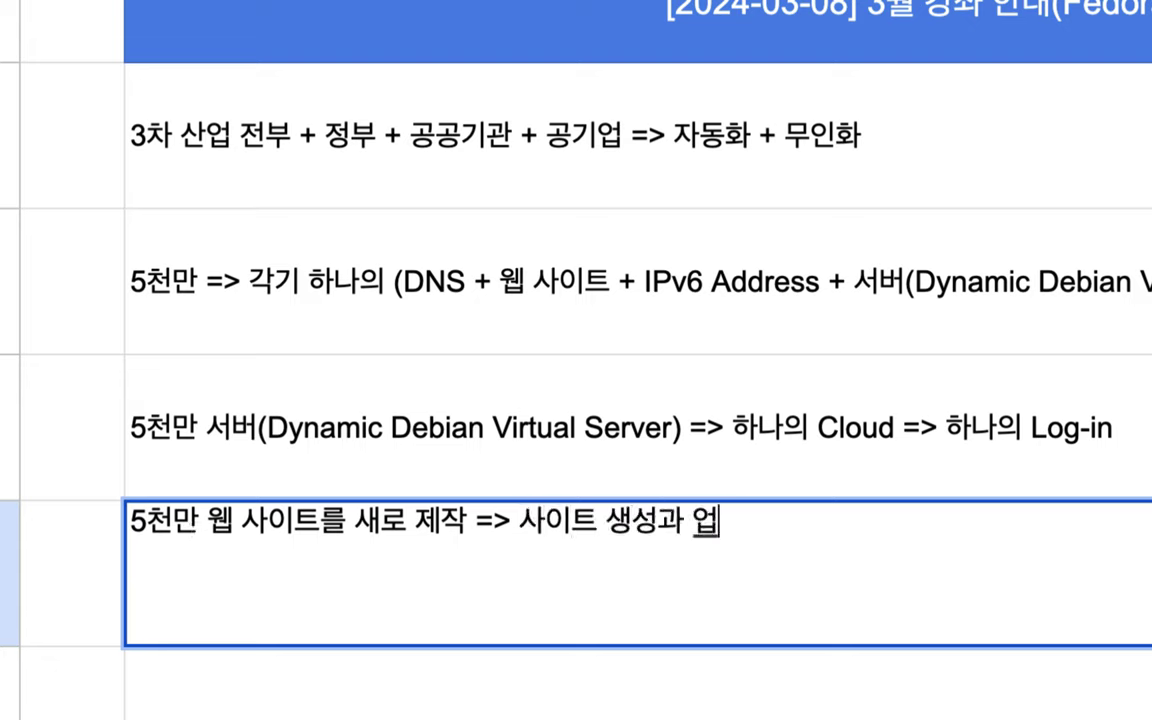
{"action": "type", "text": "데이트 자"}
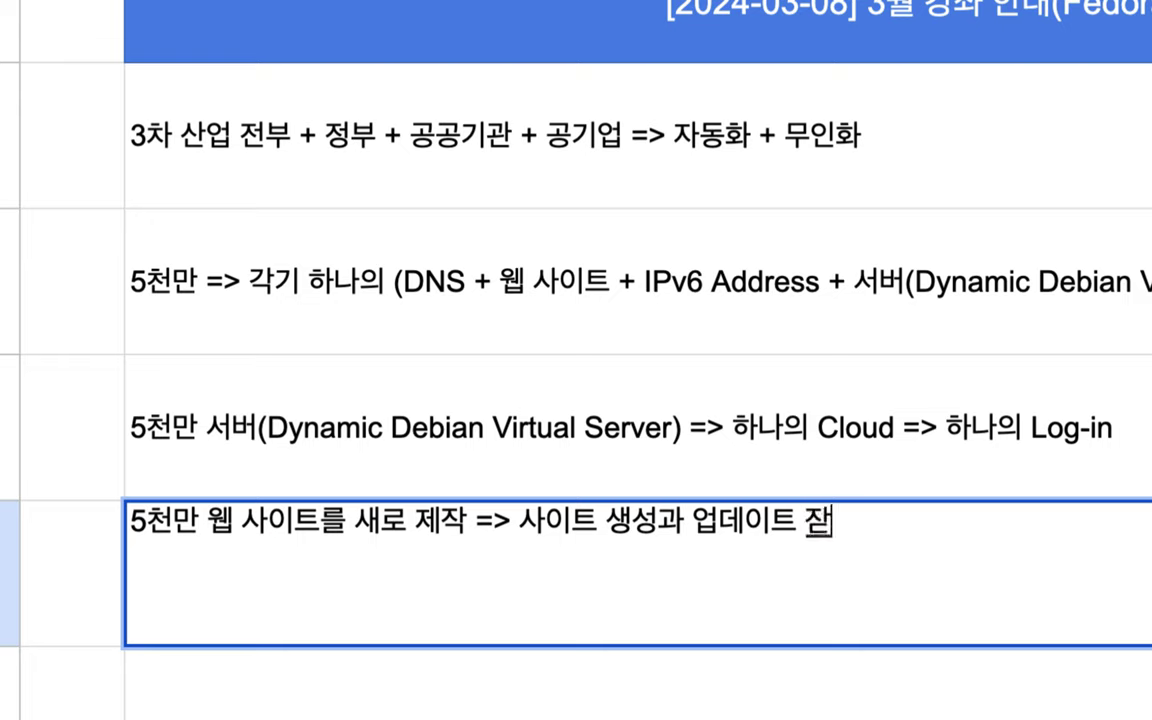
{"action": "type", "text": "동화화"}
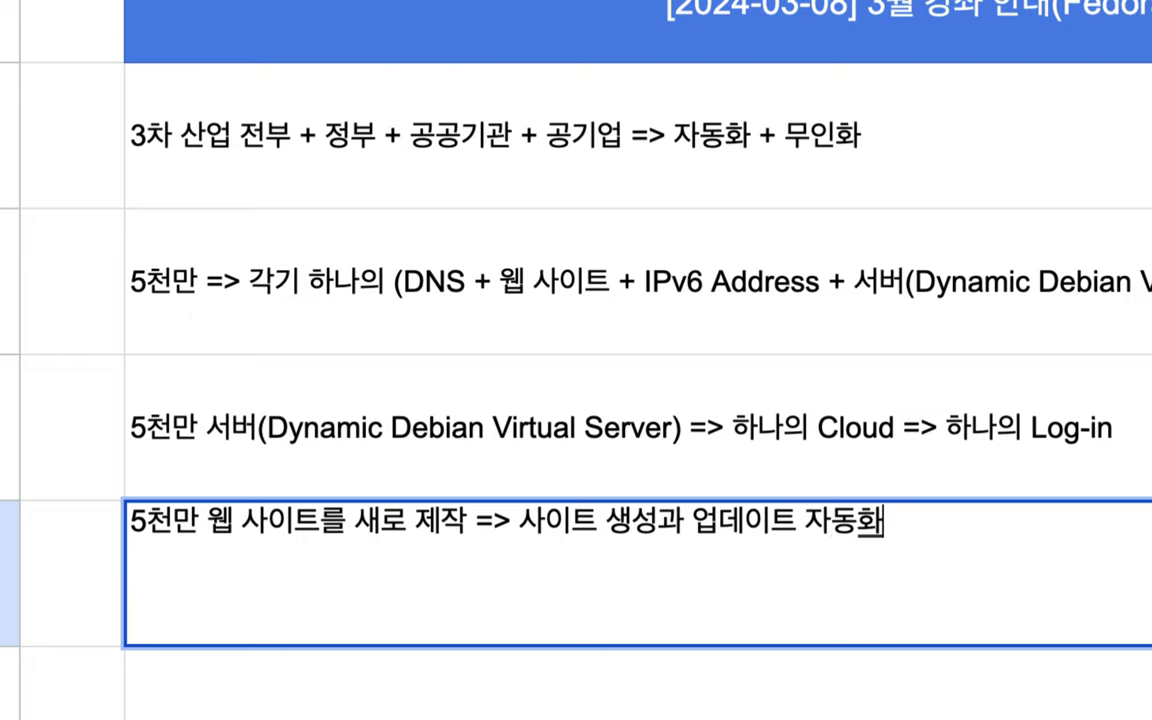
Review the row 2 3차 산업 note by highlighting its sector list up to 공기업.
{"action": "double_click", "coordinate": [228, 157]}
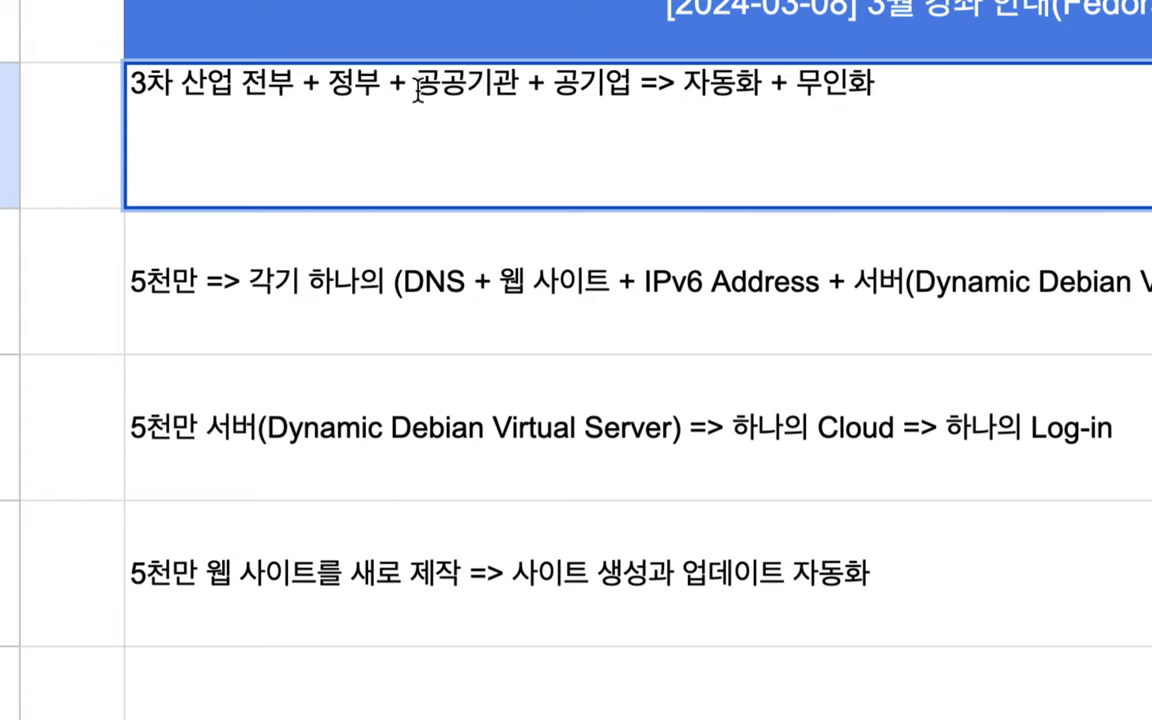
{"action": "left_click_drag", "start_coordinate": [632, 84], "coordinate": [181, 60]}
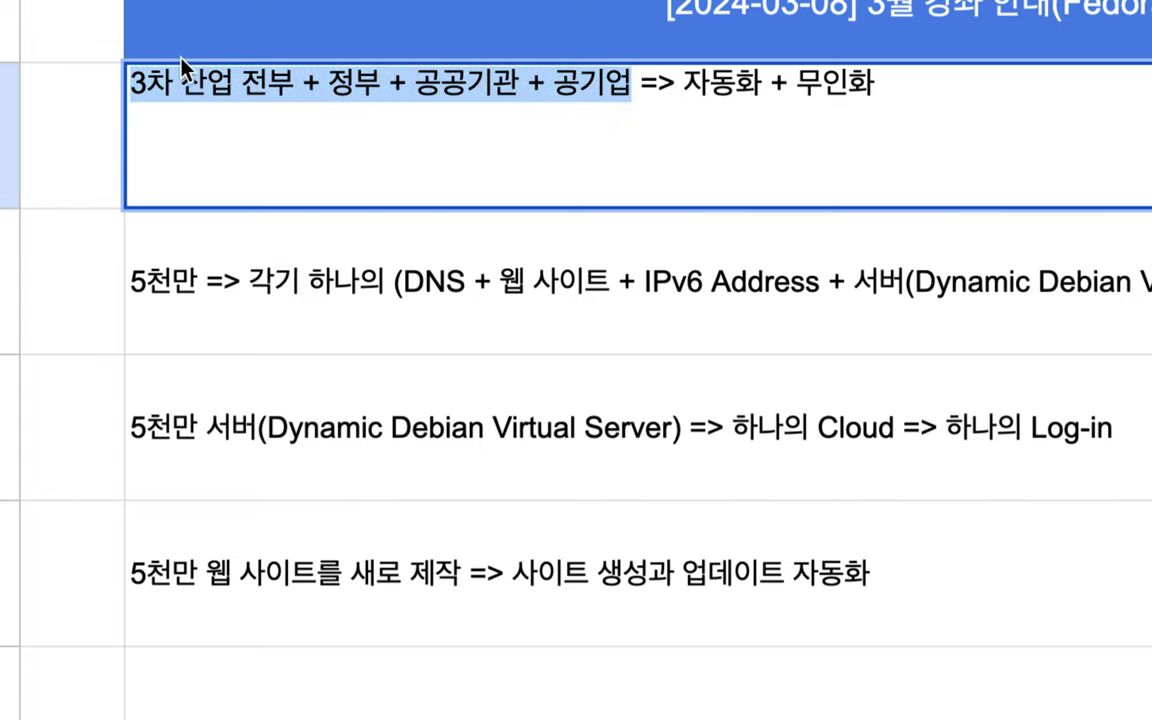
{"action": "left_click", "coordinate": [131, 82]}
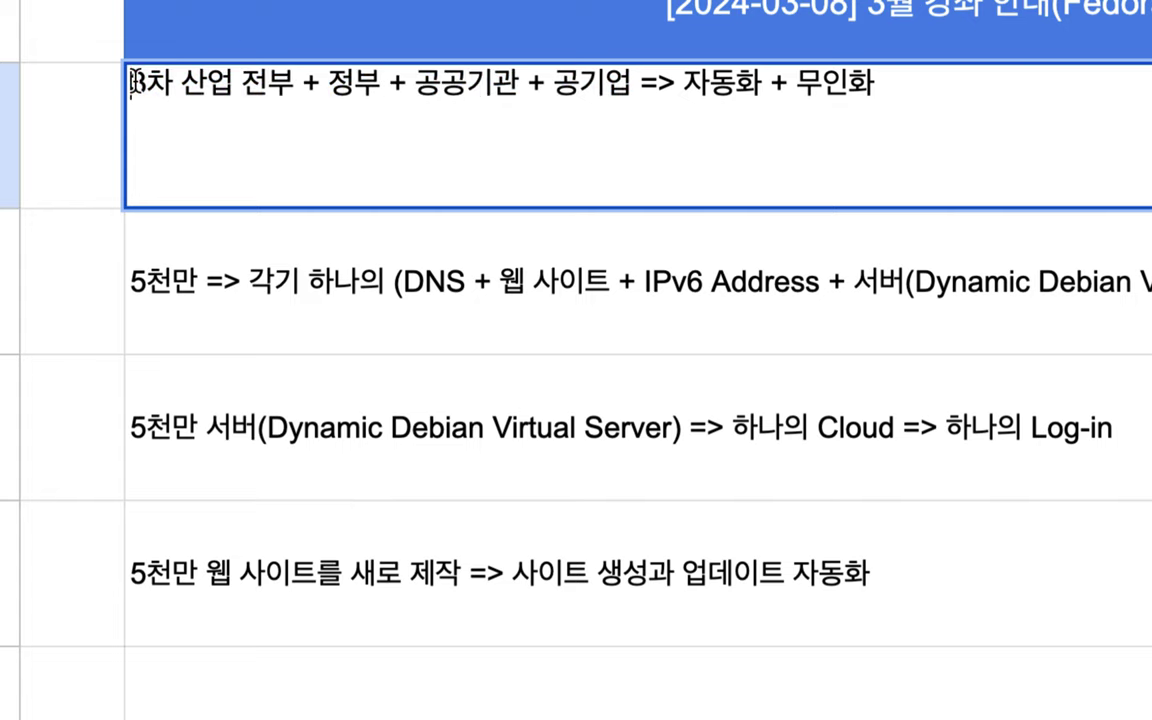
{"action": "left_click_drag", "start_coordinate": [135, 82], "coordinate": [608, 90]}
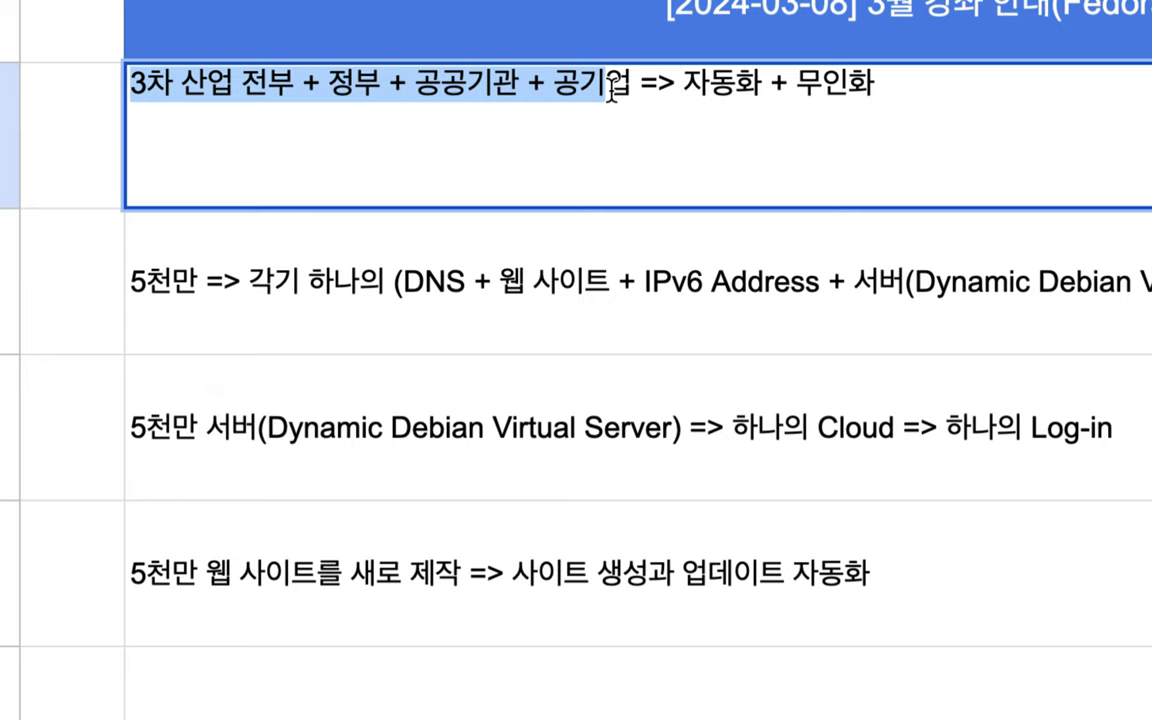
Append '=> Cloud Setting => Log-in' to the end of the row 5 note.
{"action": "double_click", "coordinate": [712, 558]}
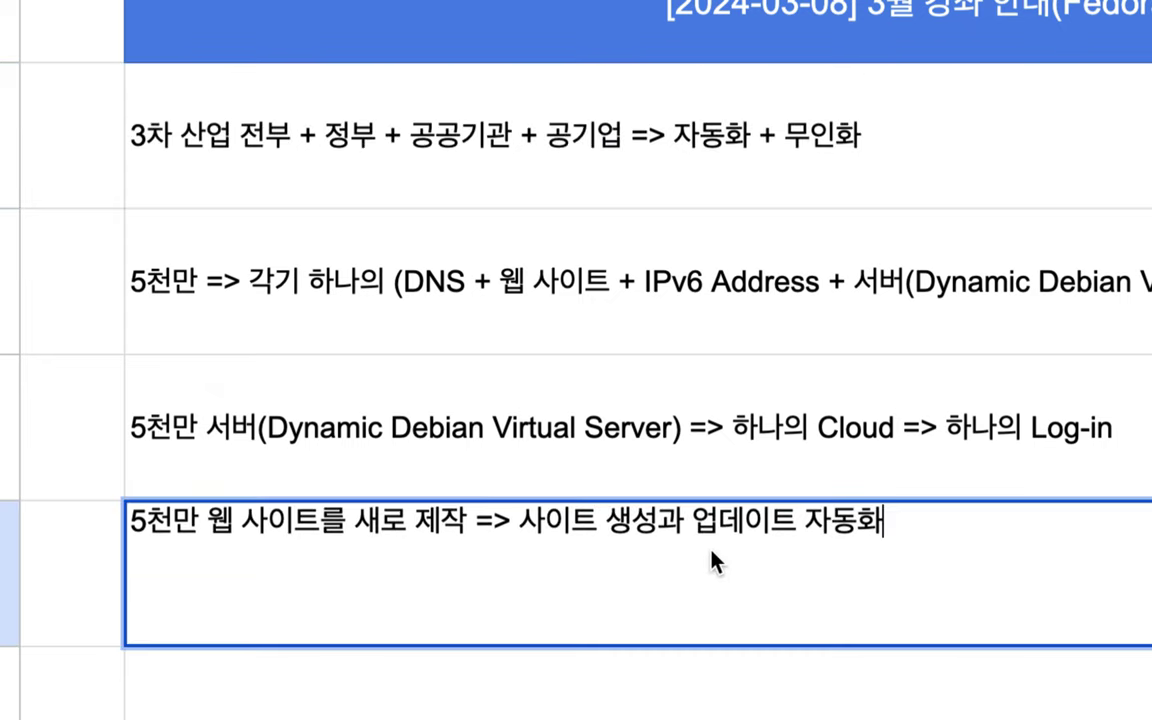
{"action": "left_click_drag", "start_coordinate": [693, 520], "coordinate": [971, 533]}
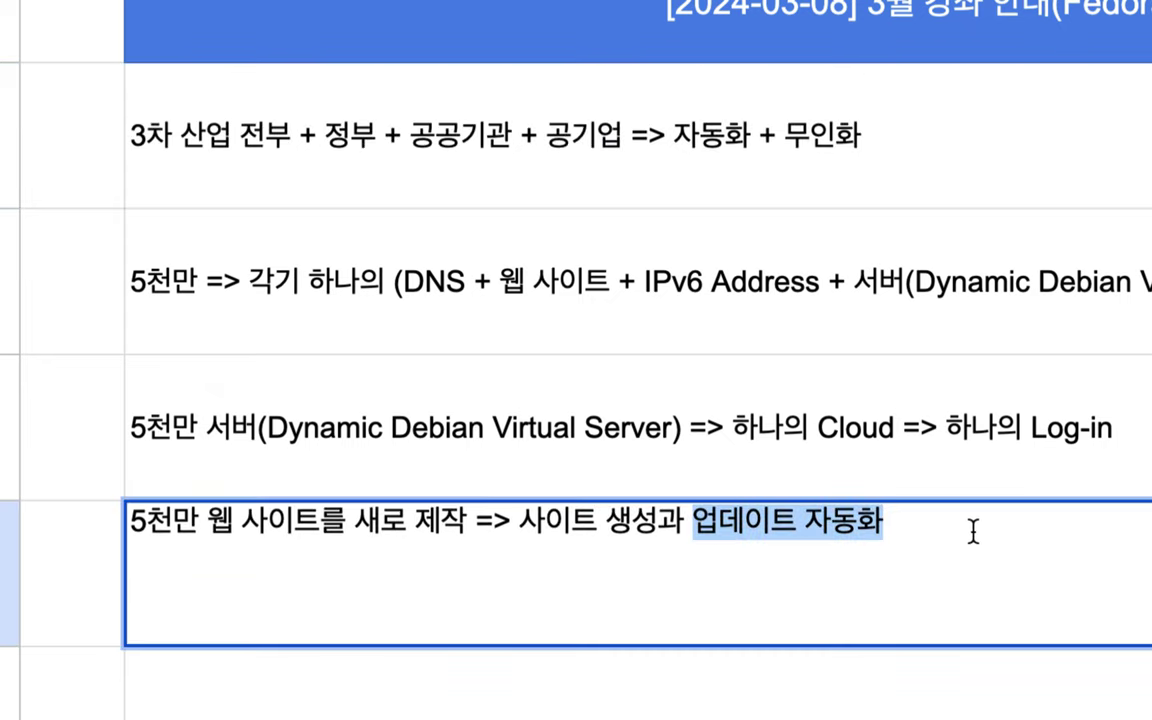
{"action": "left_click", "coordinate": [923, 522]}
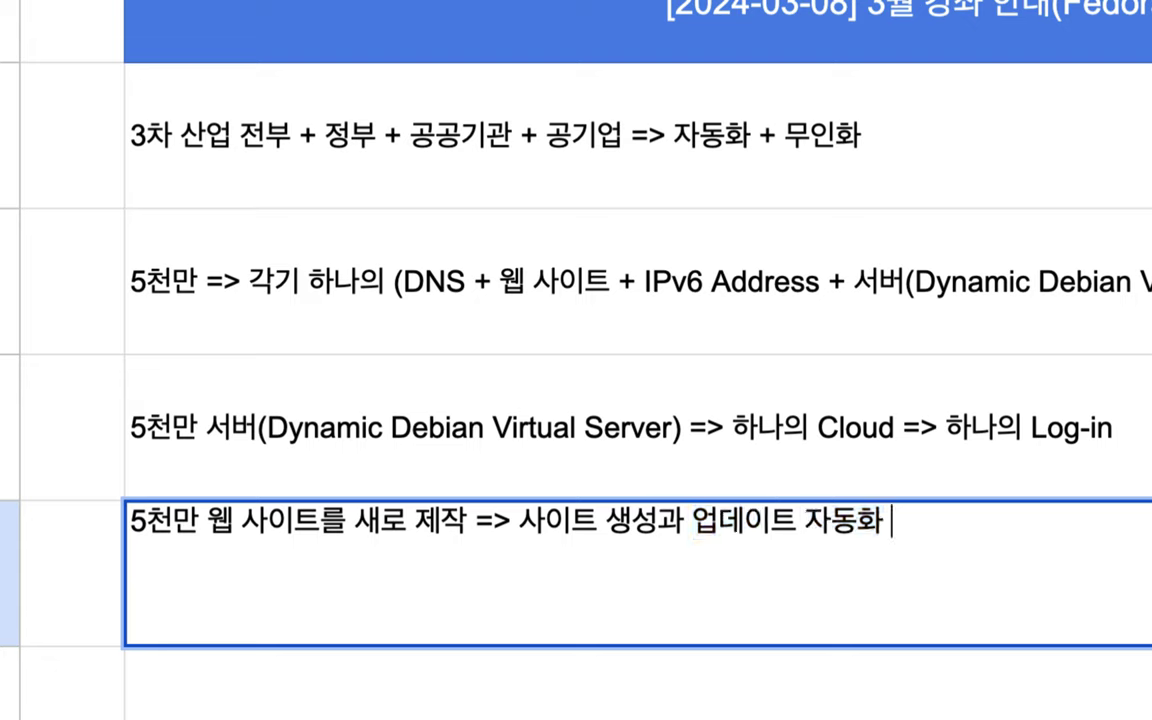
{"action": "type", "text": "=> C"}
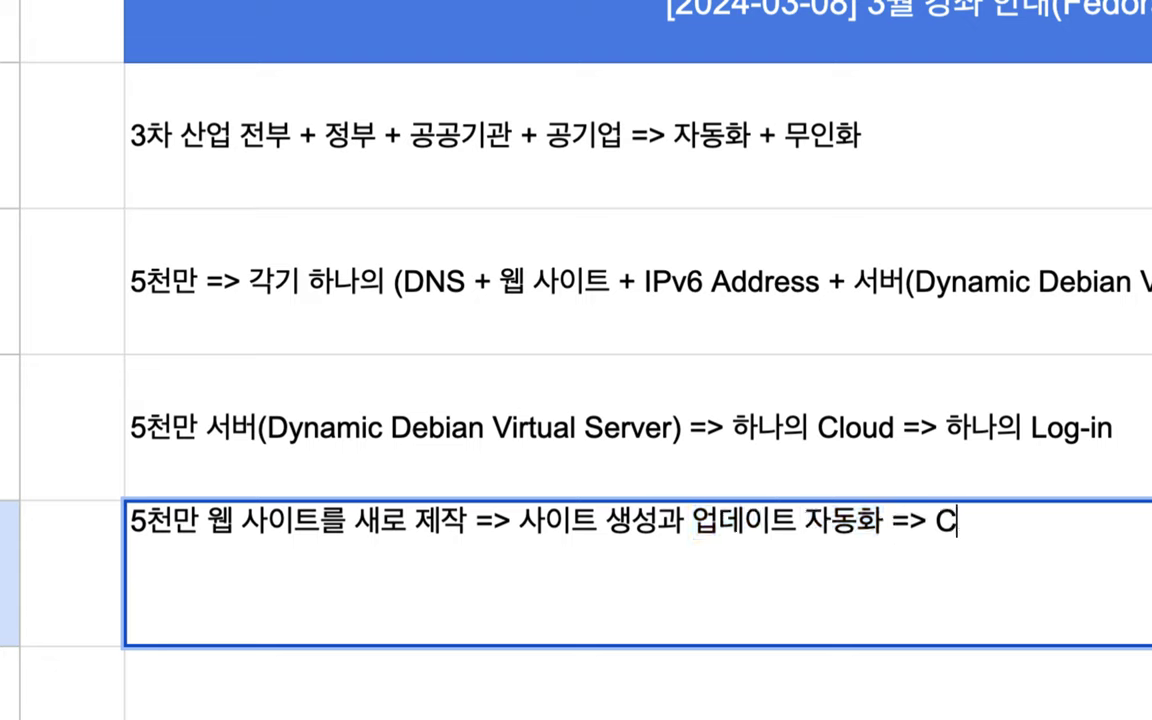
{"action": "type", "text": "loud Se"}
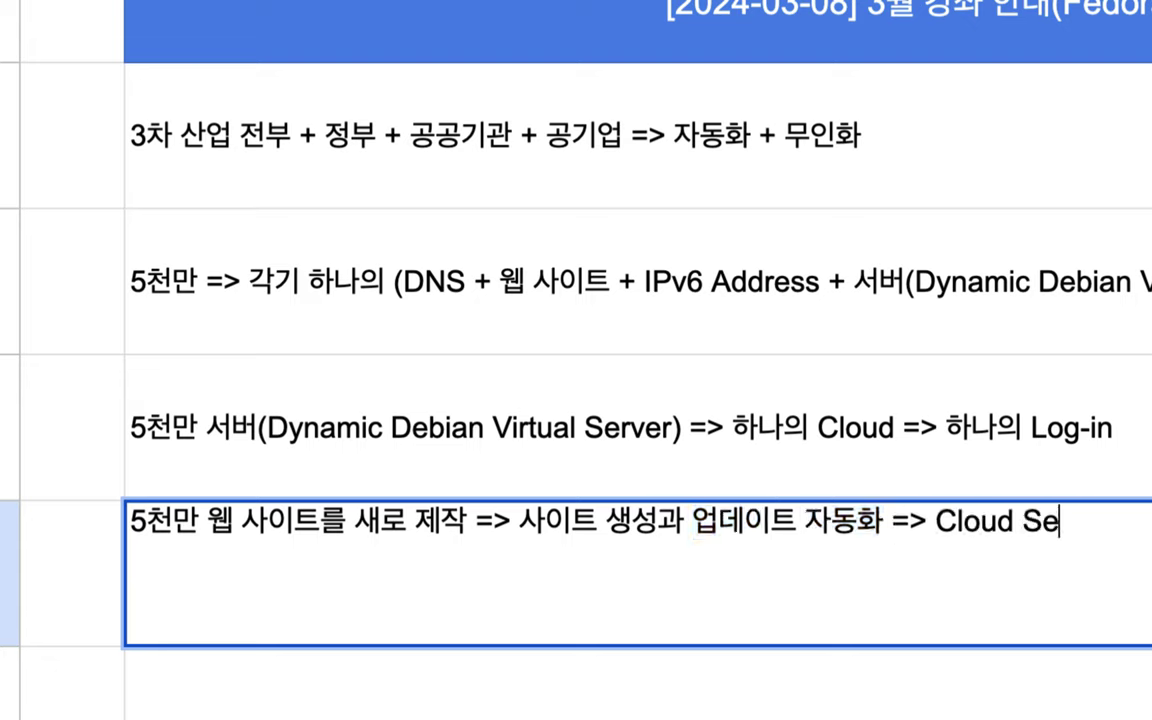
{"action": "type", "text": "tting =>"}
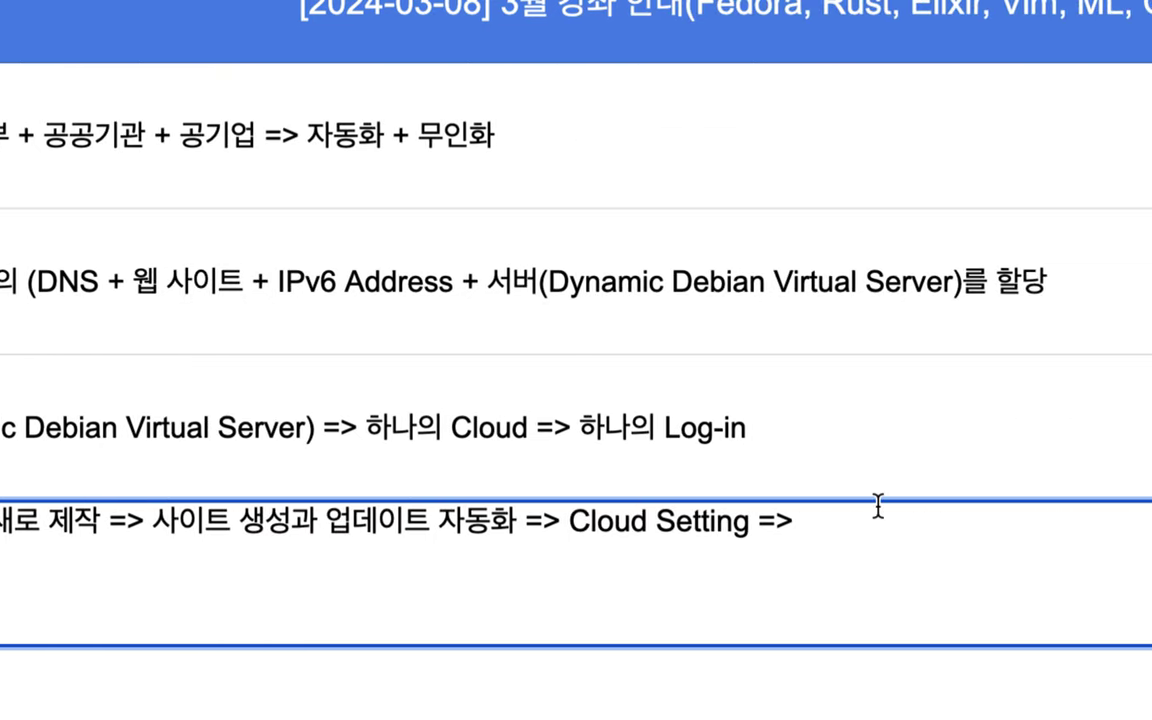
{"action": "type", "text": " Log-"}
{"action": "type", "text": "in"}
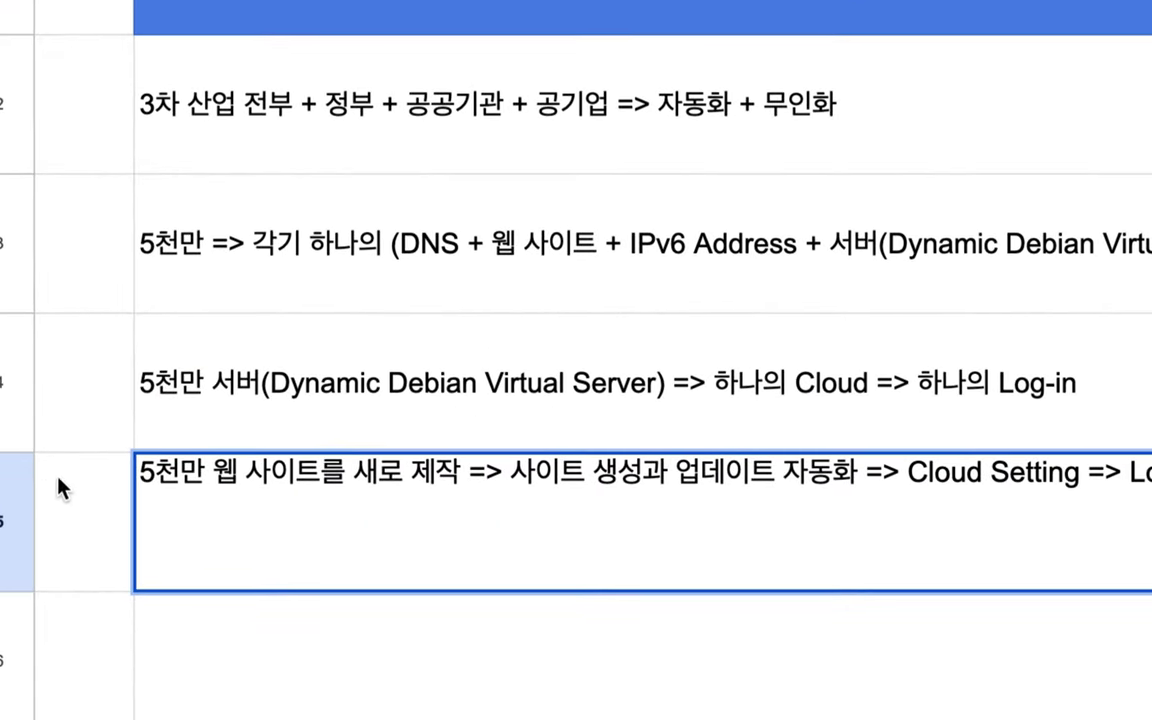
Start the row 6 note with '개인/기업/단체/정부/법원/병원/학교/... 웹 사이트를 자동생성'.
{"action": "left_click", "coordinate": [245, 436]}
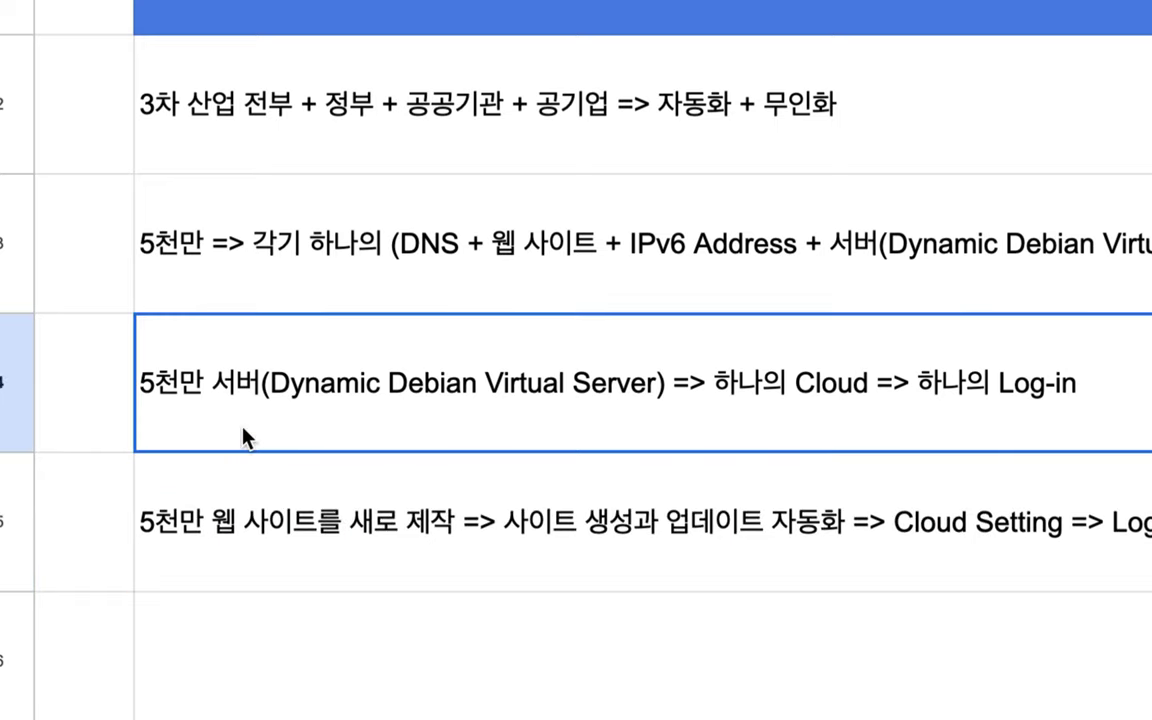
{"action": "scroll", "coordinate": [245, 436], "scroll_direction": "down", "scroll_amount": 2}
{"action": "scroll", "coordinate": [245, 436], "scroll_direction": "down", "scroll_amount": 3}
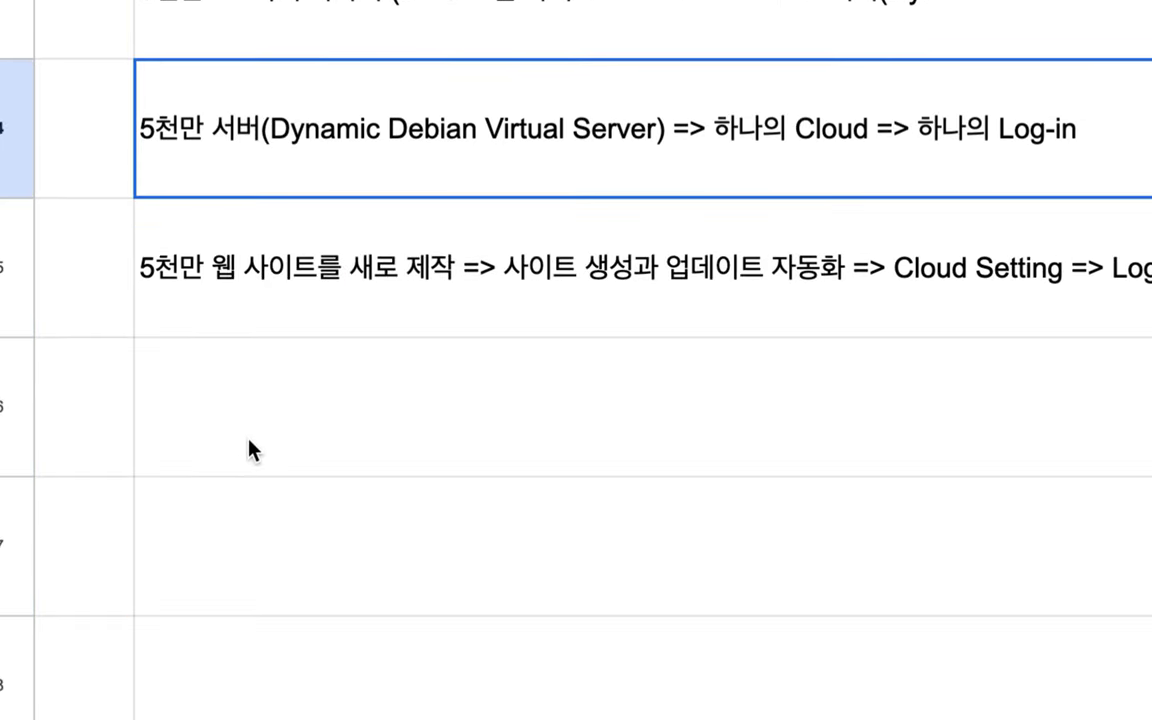
{"action": "left_click", "coordinate": [256, 444]}
{"action": "type", "text": "r"}
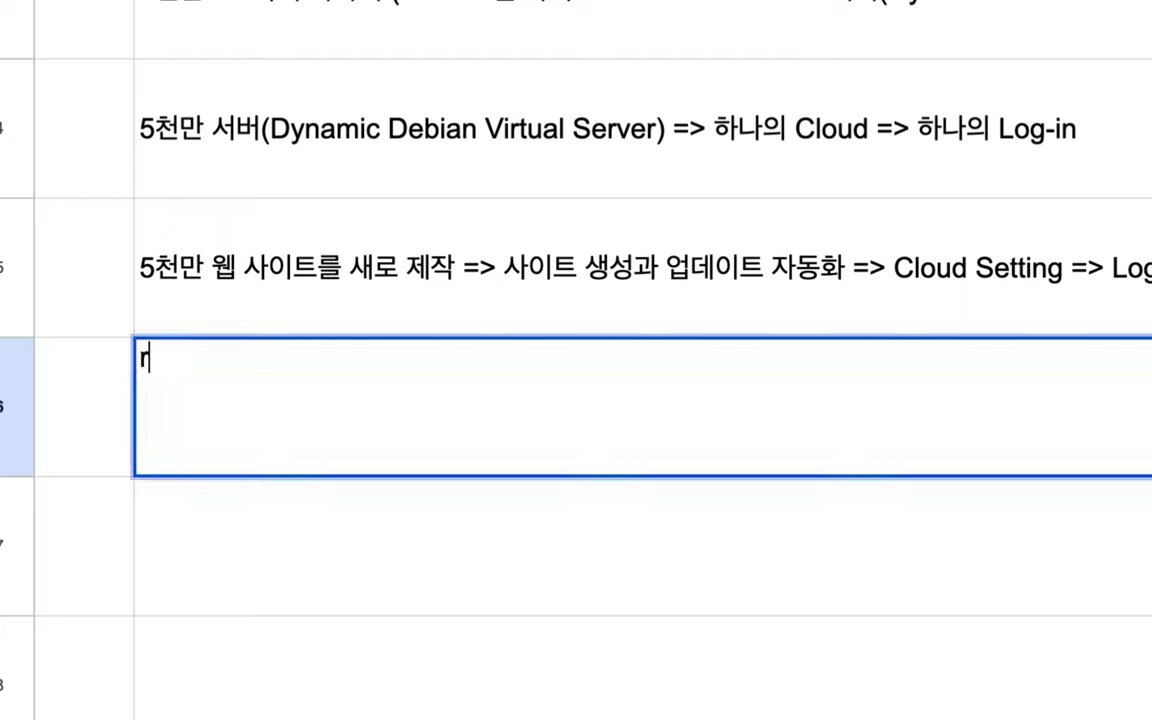
{"action": "type", "text": "od"}
{"action": "key", "text": "BackSpace"}
{"action": "key", "text": "BackSpace"}
{"action": "key", "text": "BackSpace"}
{"action": "type", "text": "ㄱㅐ인"}
{"action": "type", "text": "/기업/단"}
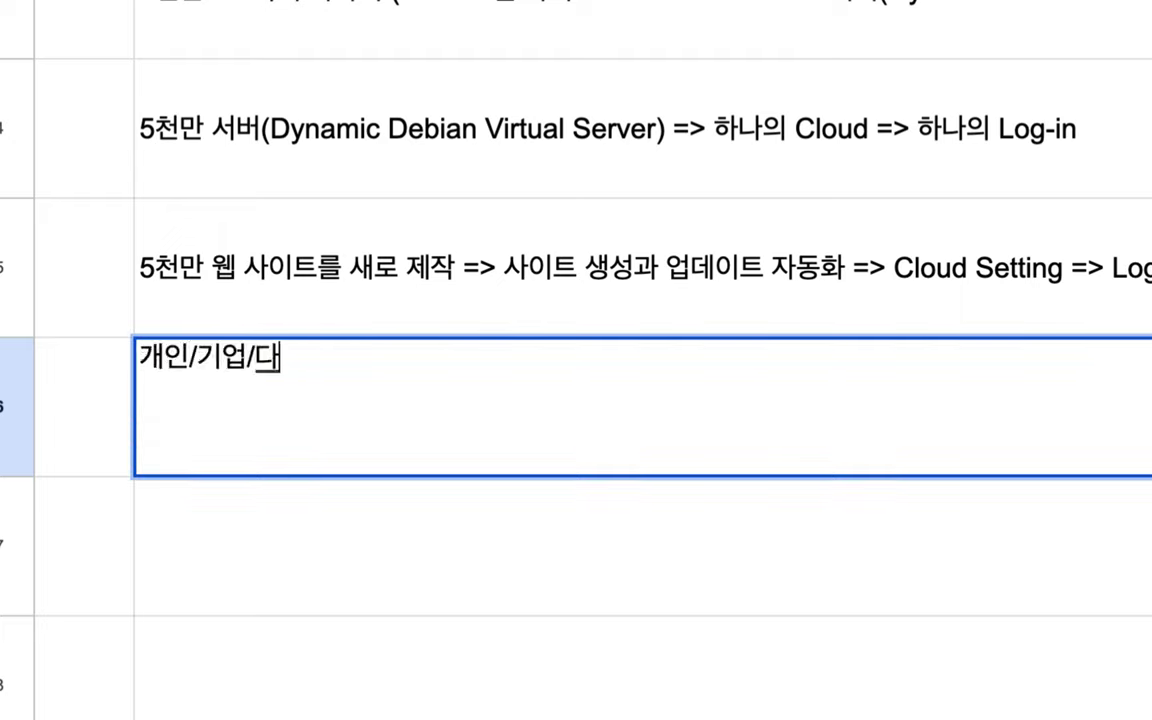
{"action": "type", "text": "체"}
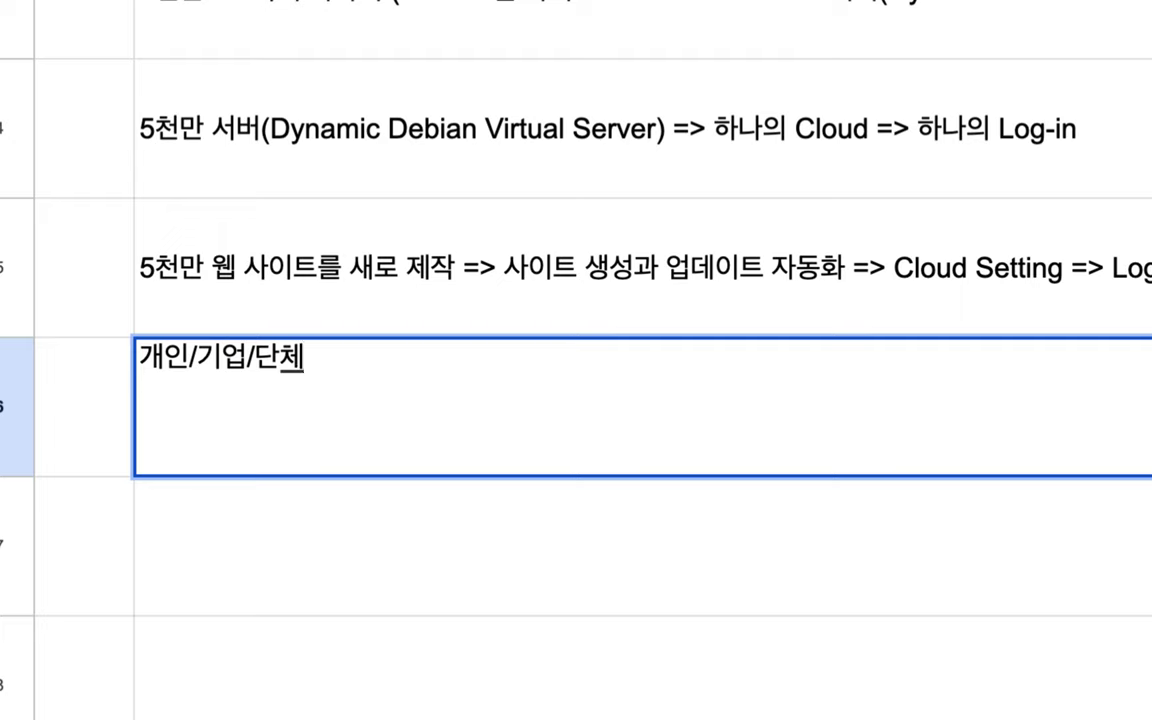
{"action": "type", "text": "/정부/"}
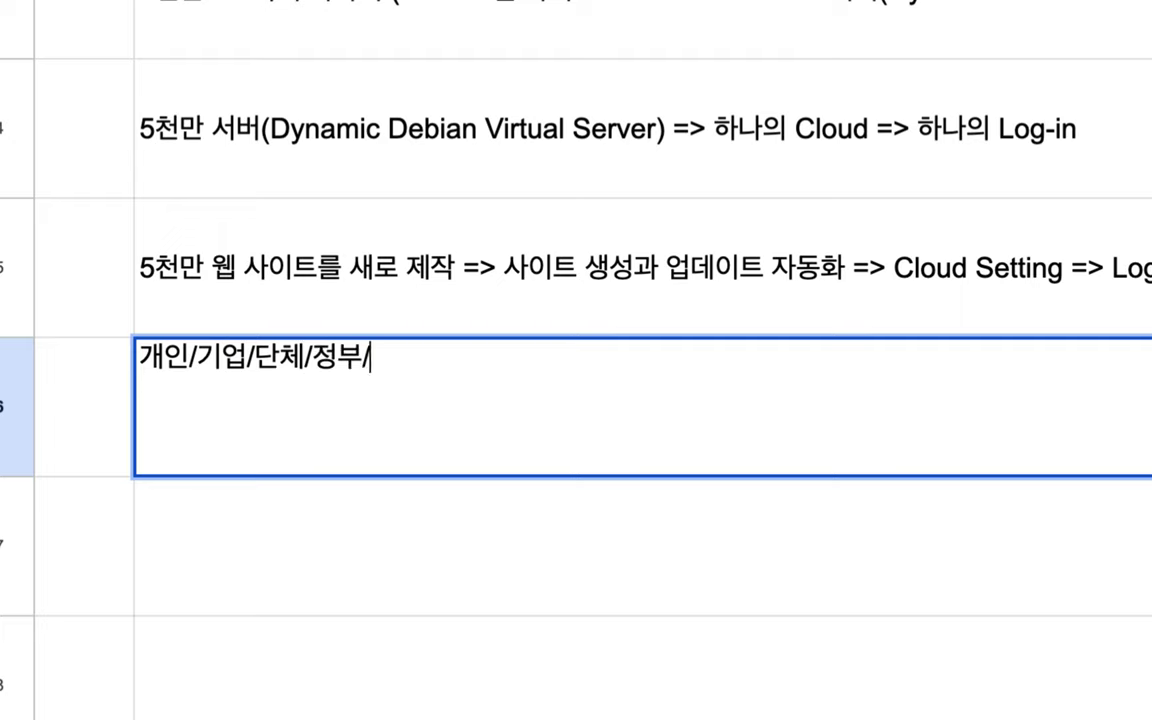
{"action": "type", "text": "제ㅇ부/법ㅇ원/병우"}
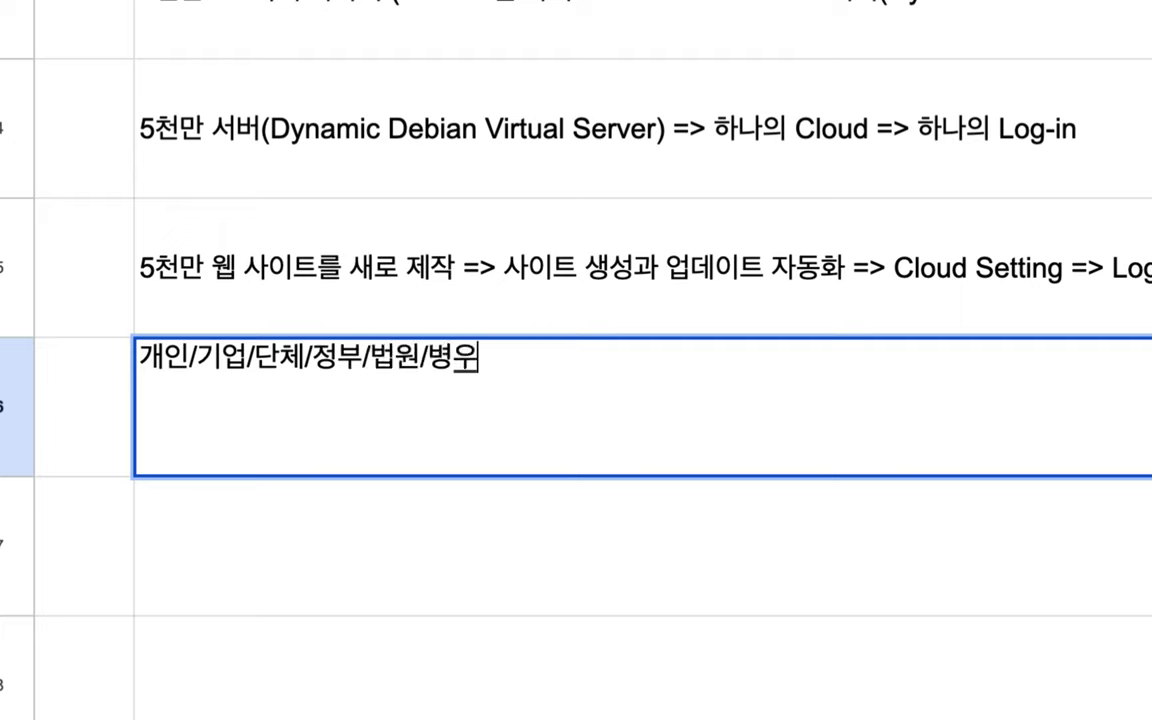
{"action": "type", "text": "원/ㅎ"}
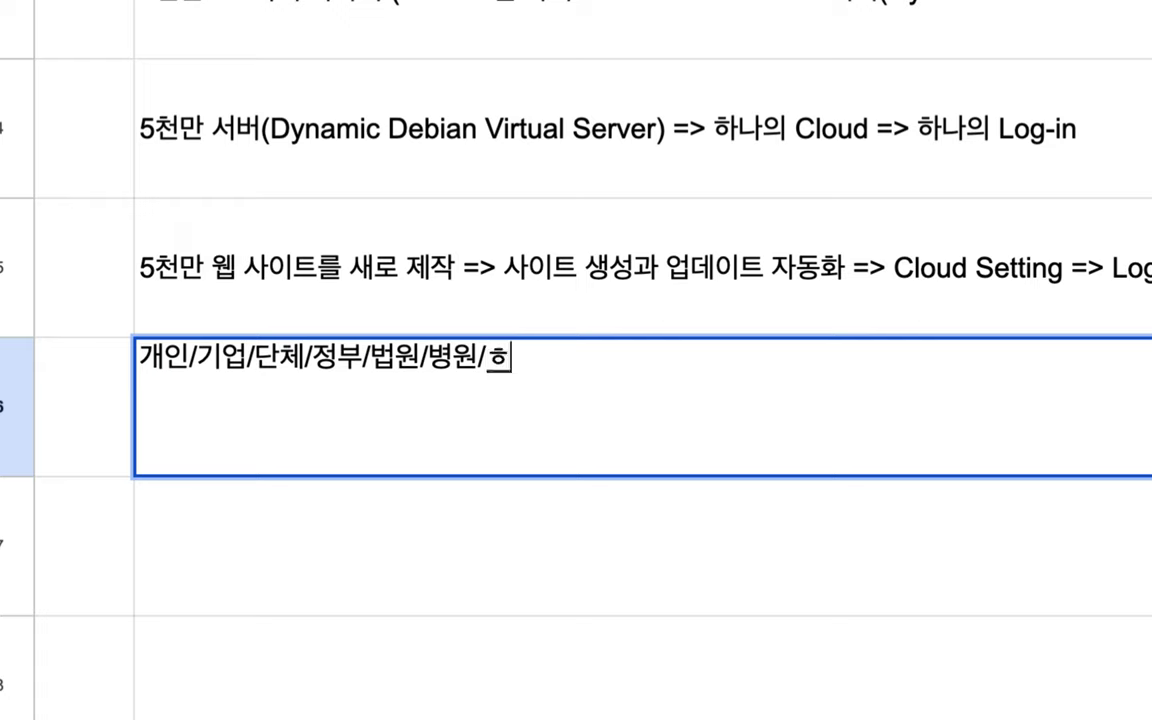
{"action": "key", "text": "BackSpace"}
{"action": "type", "text": "학교/기업"}
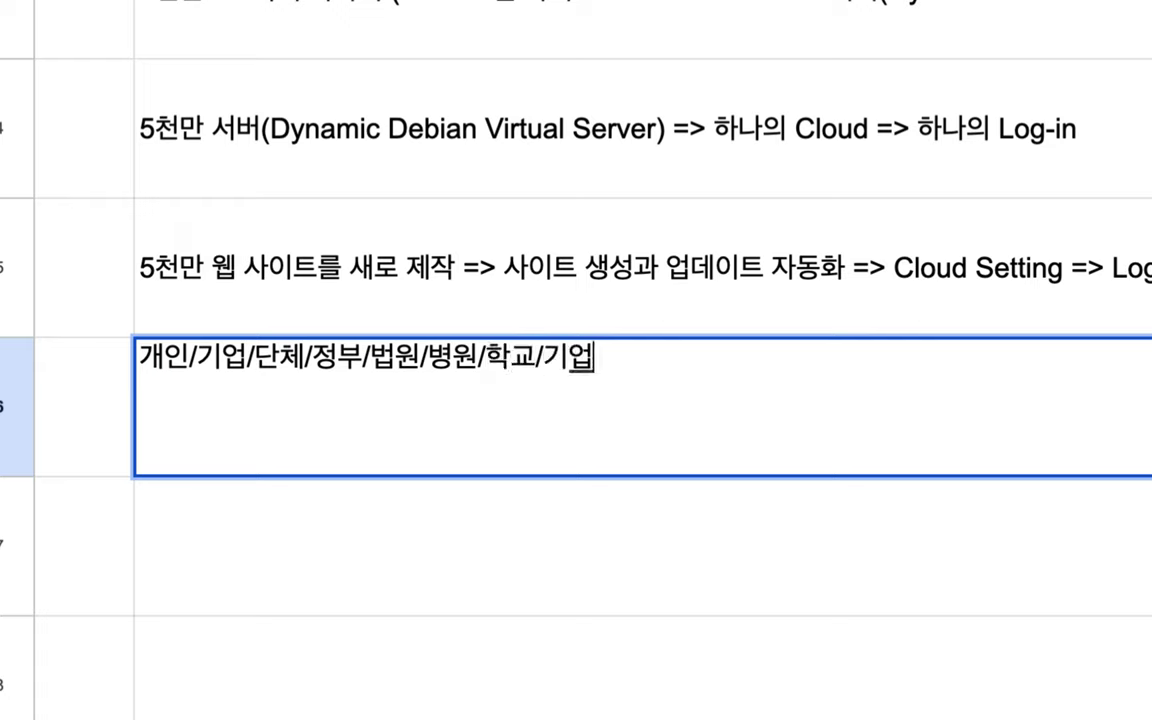
{"action": "type", "text": "/"}
{"action": "key", "text": "BackSpace"}
{"action": "key", "text": "BackSpace"}
{"action": "key", "text": "BackSpace"}
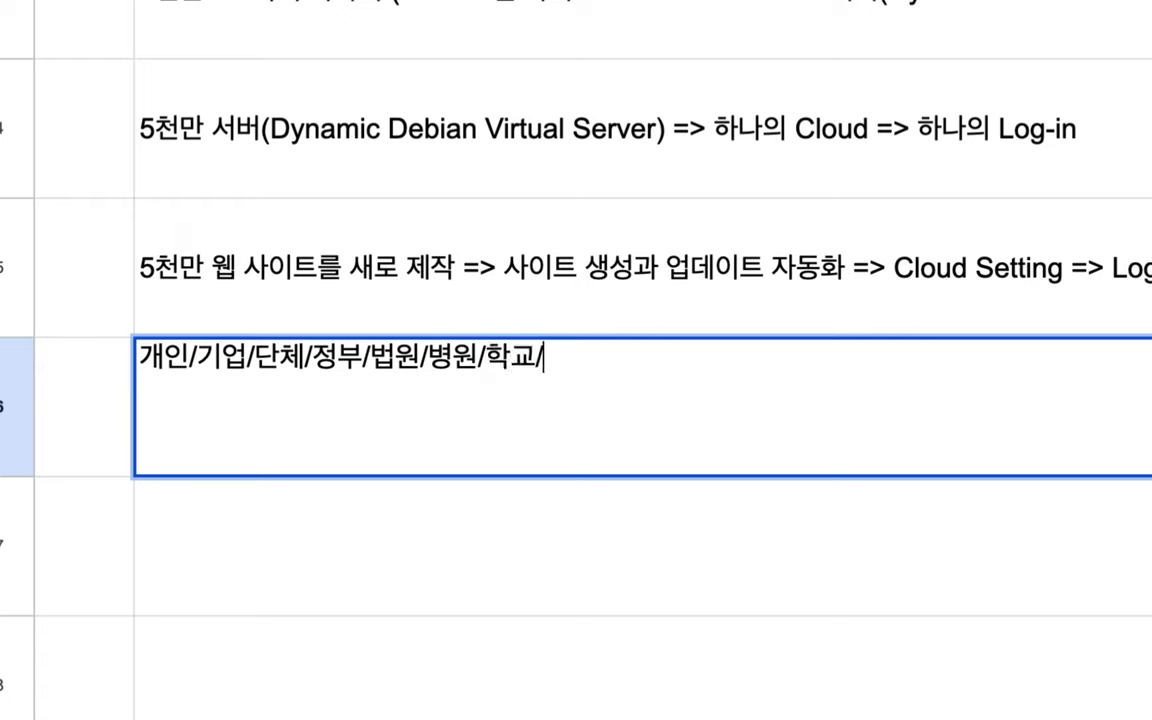
{"action": "type", "text": "... 워"}
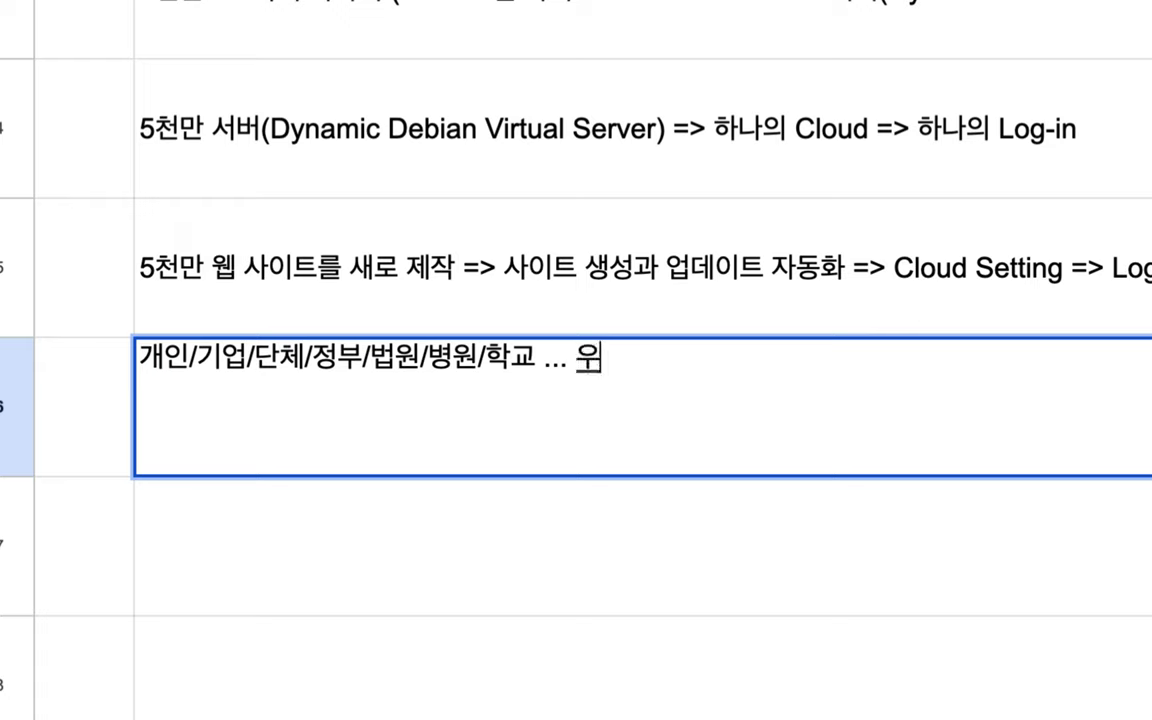
{"action": "type", "text": "웹 사잍트를 "}
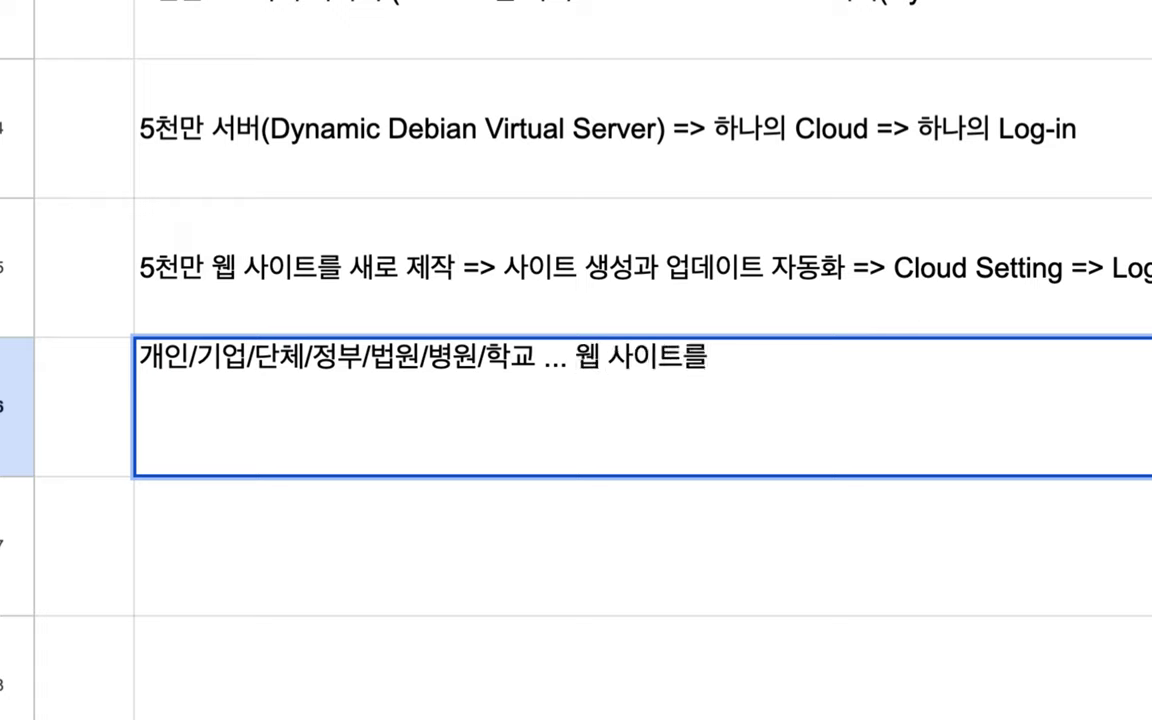
{"action": "type", "text": "자동생성"}
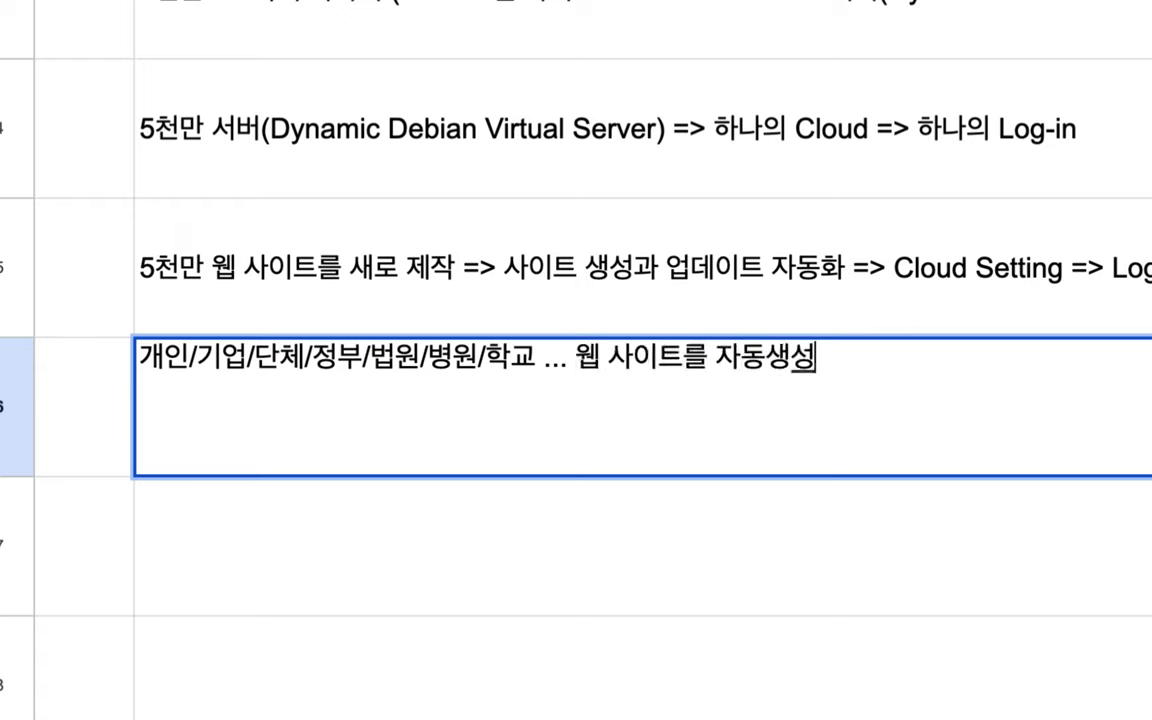
Add '=> Transaction Algorithm' to the end of the row 6 note.
{"action": "left_click", "coordinate": [775, 363]}
{"action": "left_click_drag", "start_coordinate": [568, 358], "coordinate": [745, 362]}
{"action": "left_click", "coordinate": [828, 360]}
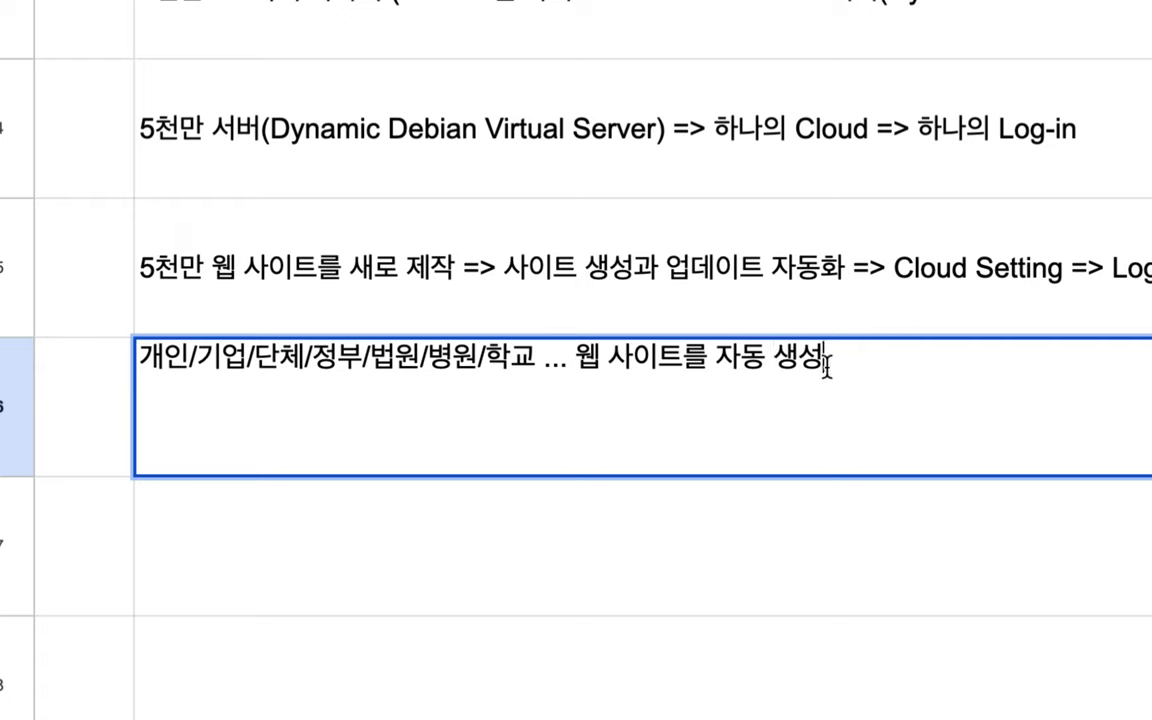
{"action": "type", "text": " => T"}
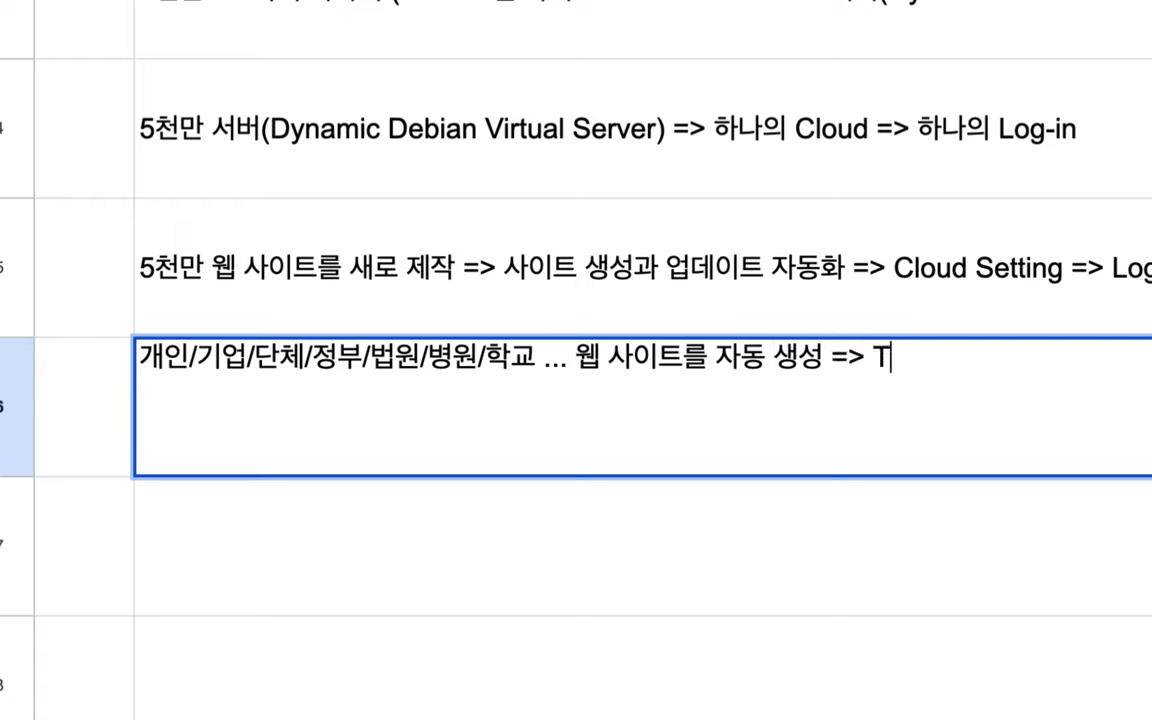
{"action": "type", "text": "ransactio"}
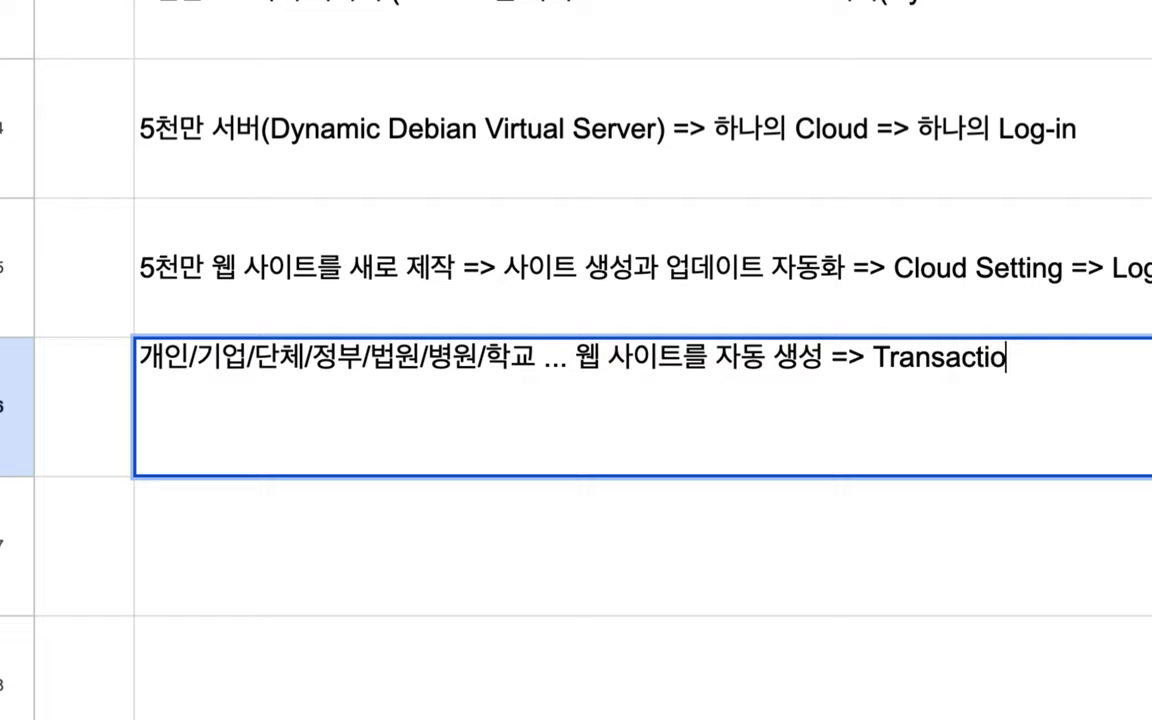
{"action": "type", "text": "n Algori"}
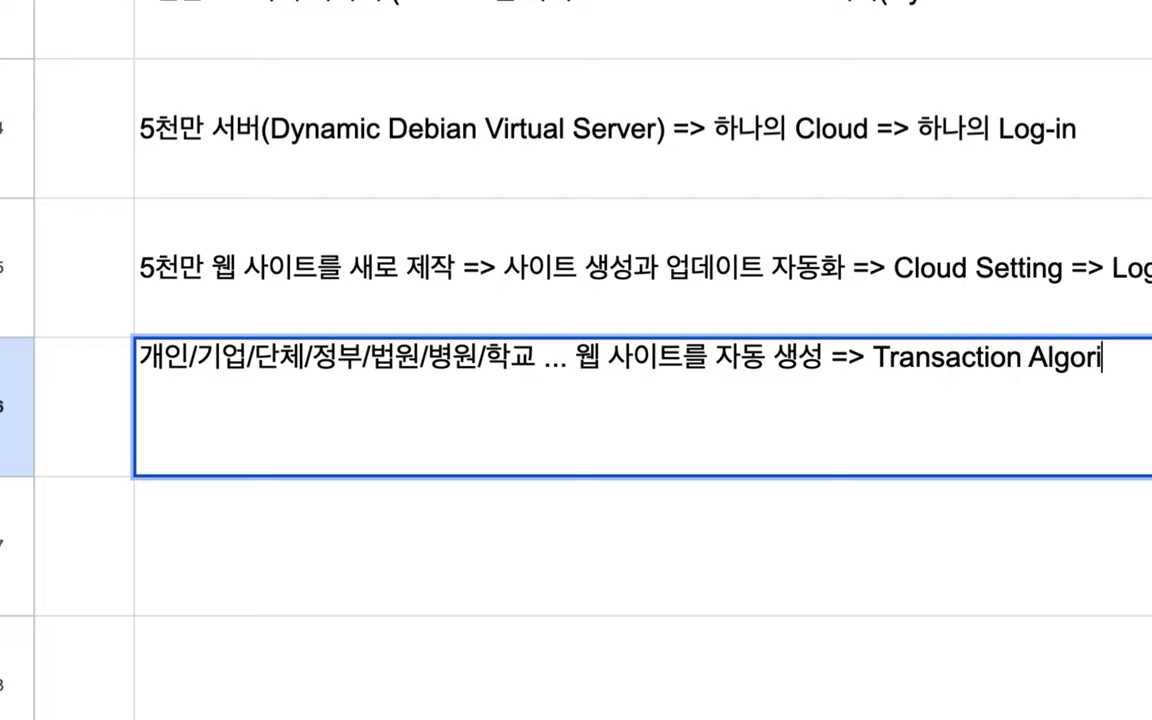
{"action": "type", "text": "thm"}
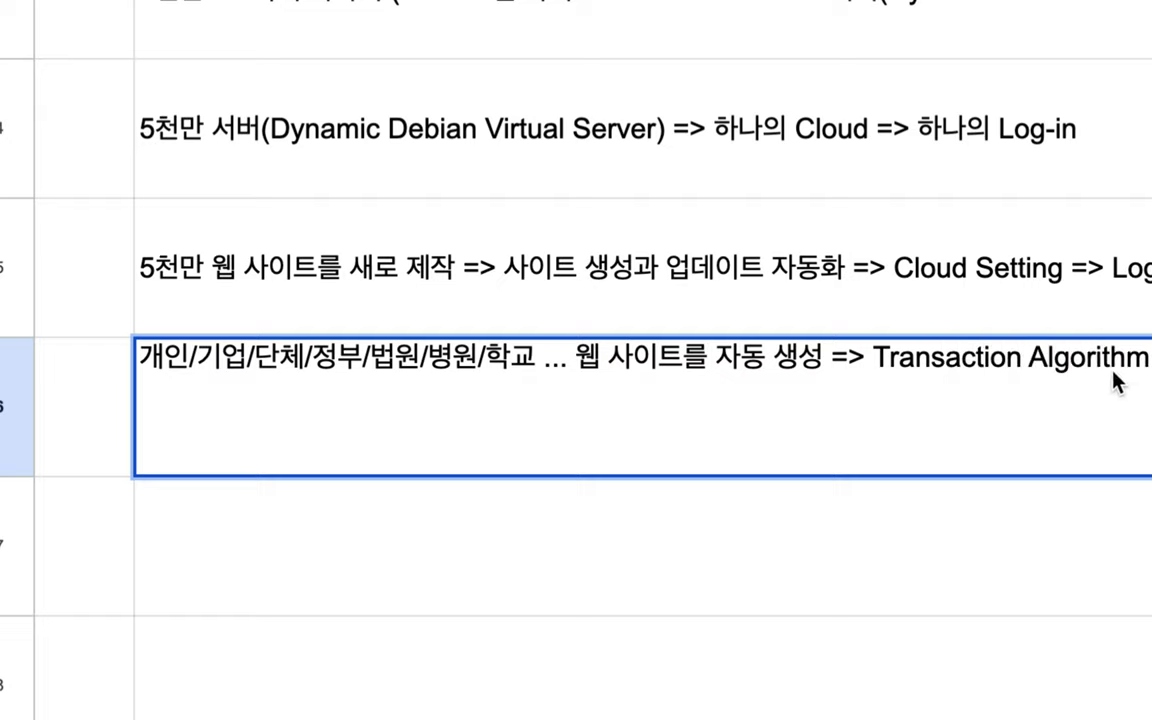
Continue row 6 with '=> 기존의 웹 환경을 대체할 새로운 웹 아키텍처를 구성', fixing typos.
{"action": "scroll", "coordinate": [1118, 380], "scroll_direction": "right", "scroll_amount": 5}
{"action": "type", "text": "=> "}
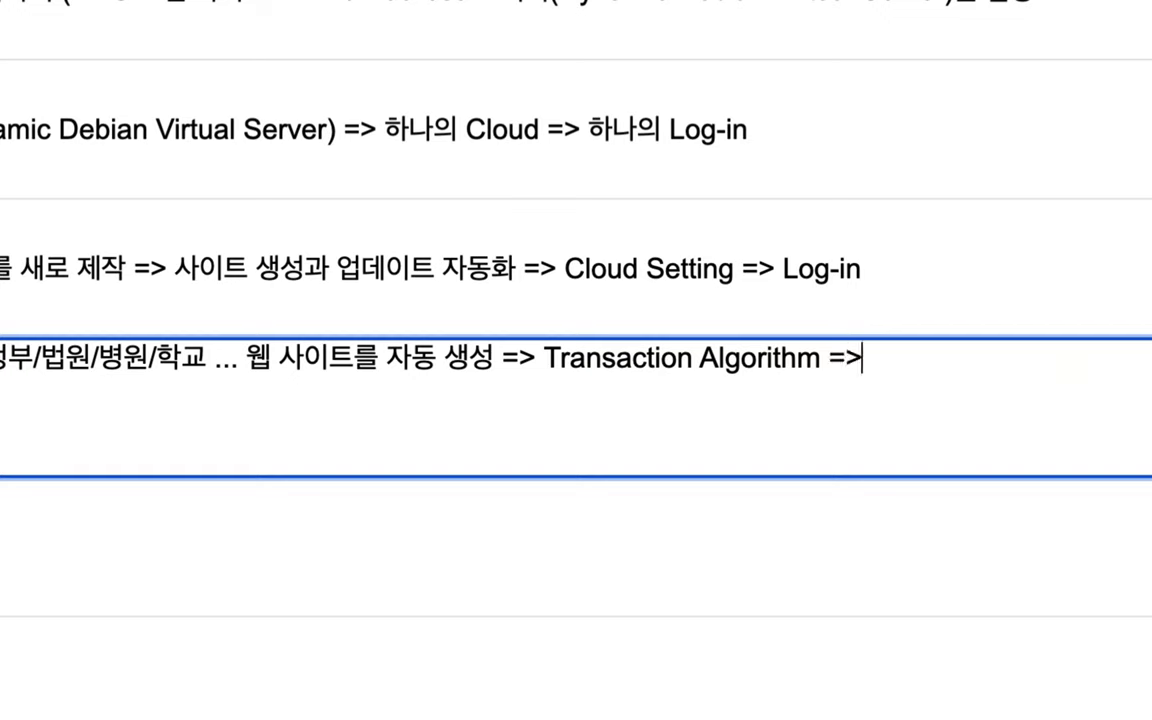
{"action": "type", "text": "기조느이"}
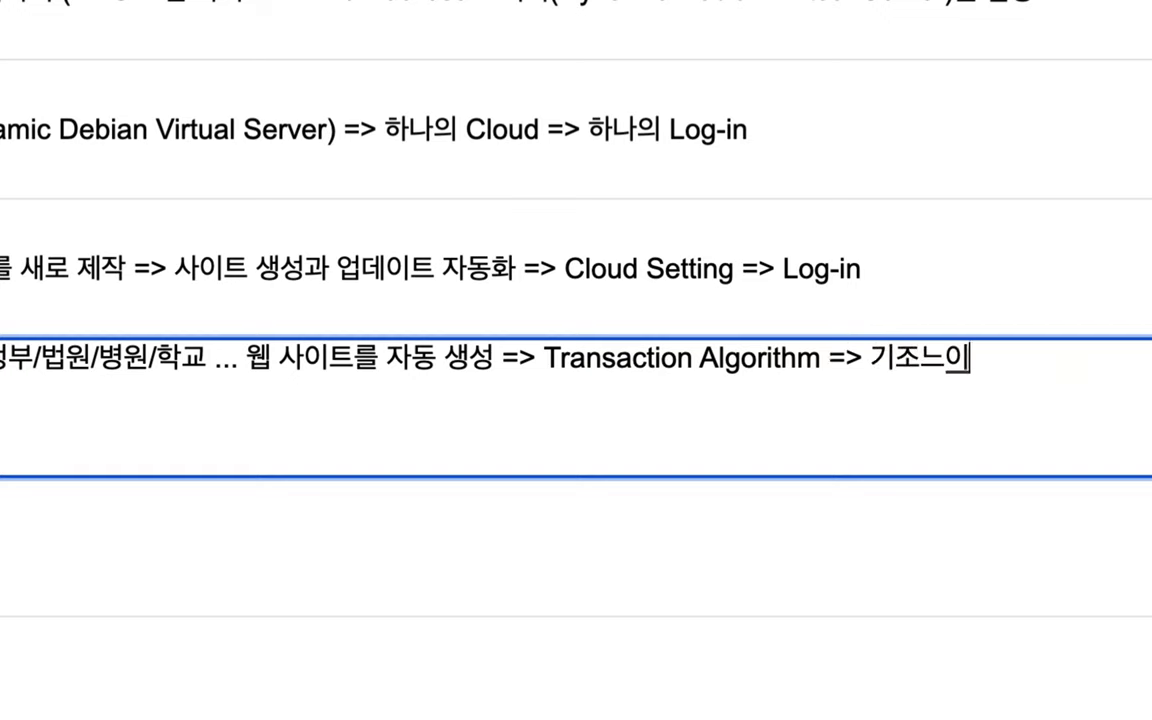
{"action": "key", "text": "BackSpace"}
{"action": "key", "text": "BackSpace"}
{"action": "key", "text": "BackSpace"}
{"action": "type", "text": "ㄴ의"}
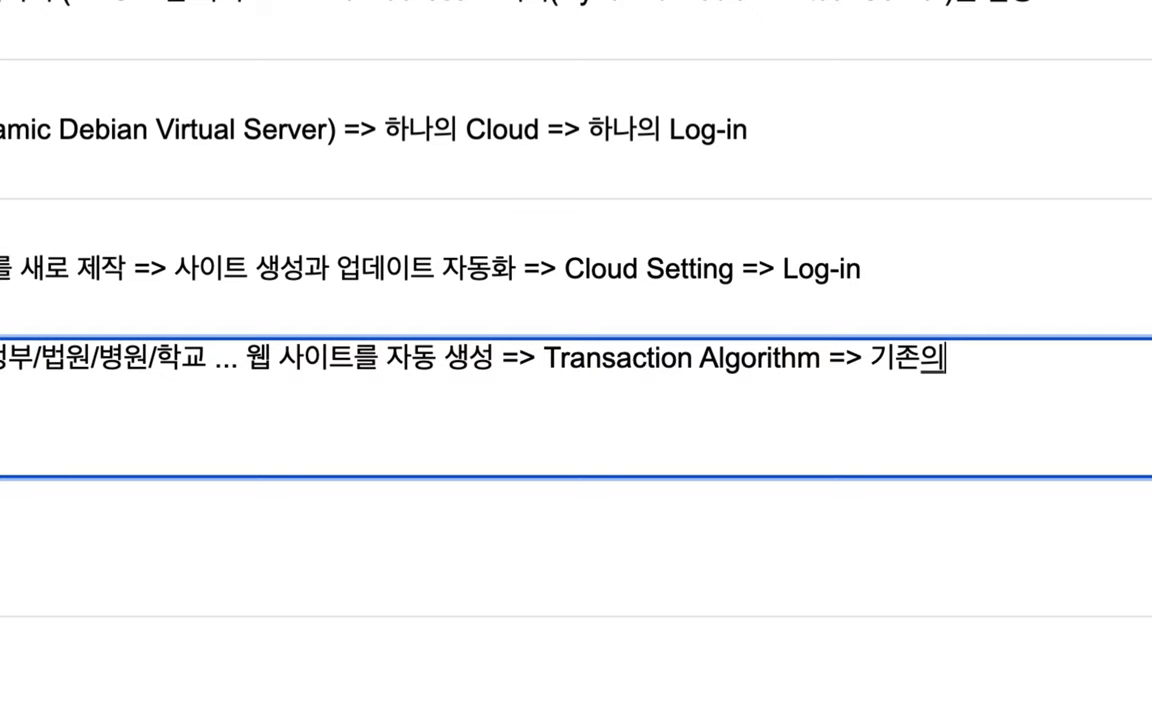
{"action": "type", "text": " 웹 화ㄴ경을 ㄷ"}
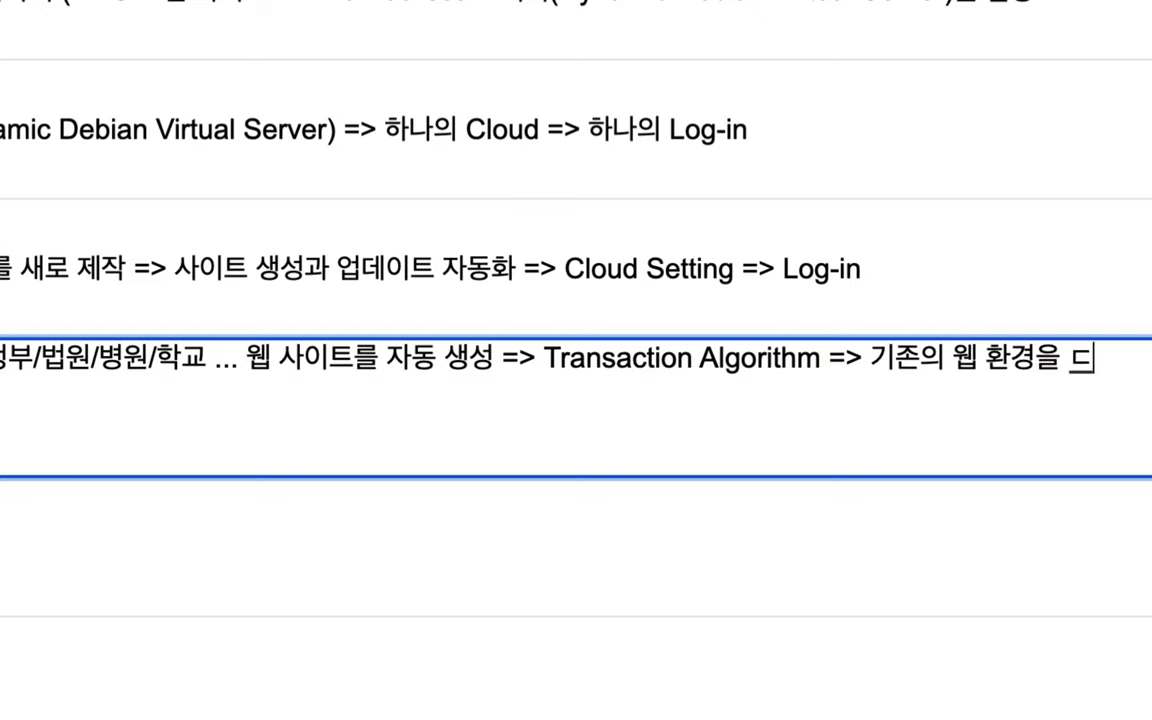
{"action": "type", "text": "ㅐ체ㅎ"}
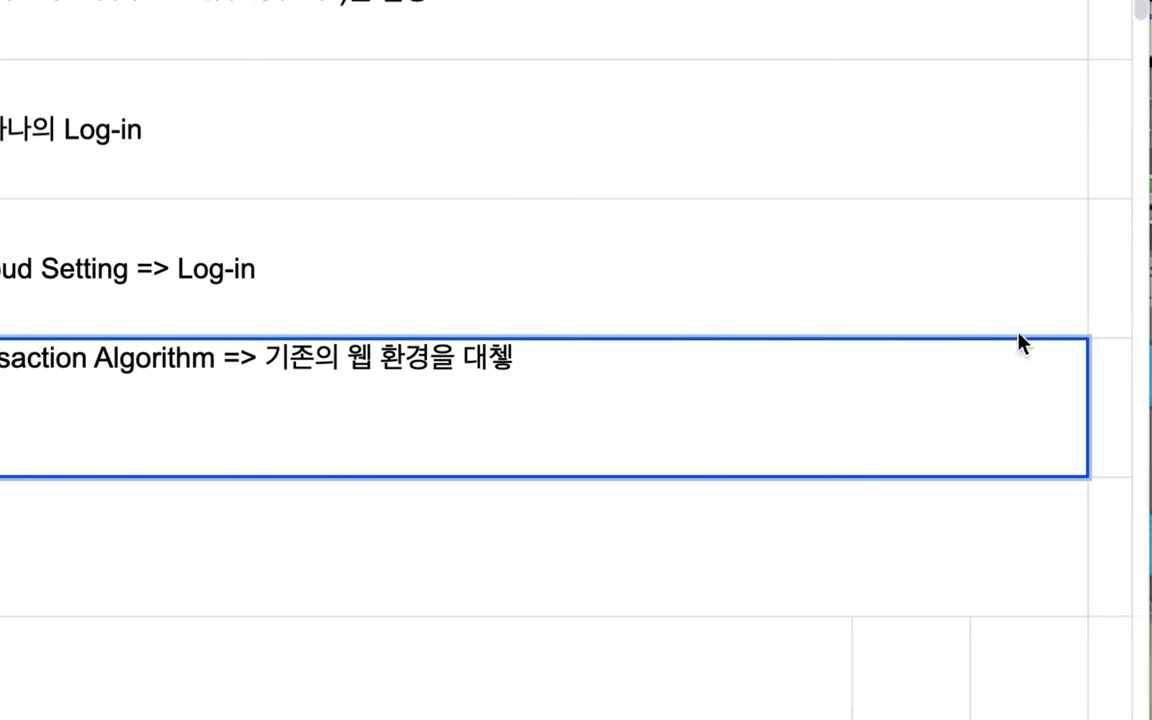
{"action": "key", "text": "BackSpace"}
{"action": "type", "text": "할 "}
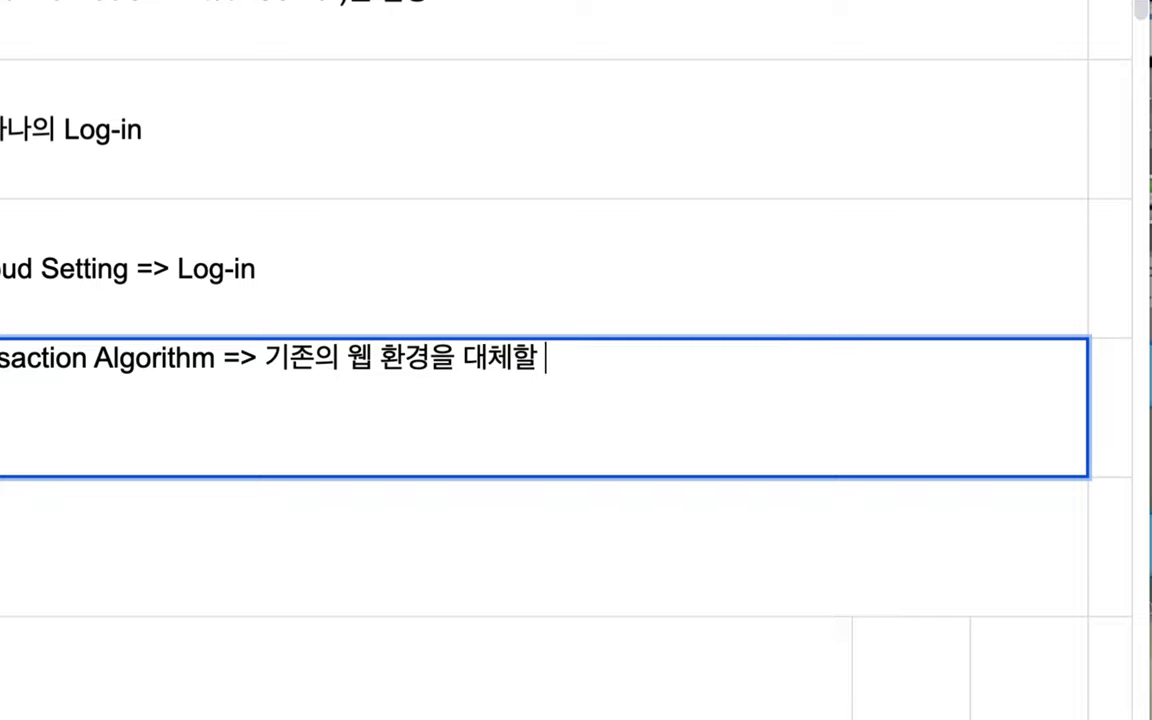
{"action": "type", "text": "새로운 우ㅔㅂ 아"}
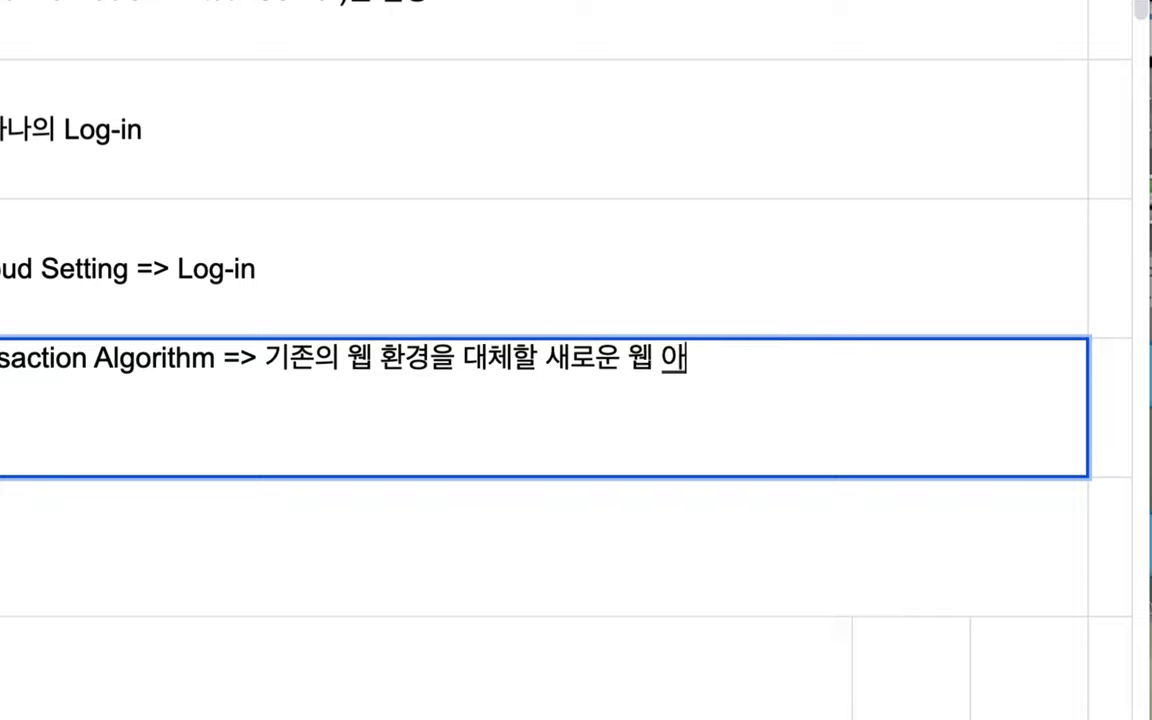
{"action": "type", "text": "키테체"}
{"action": "key", "text": "BackSpace"}
{"action": "key", "text": "BackSpace"}
{"action": "key", "text": "BackSpace"}
{"action": "type", "text": "ㅌㅔㄱ철"}
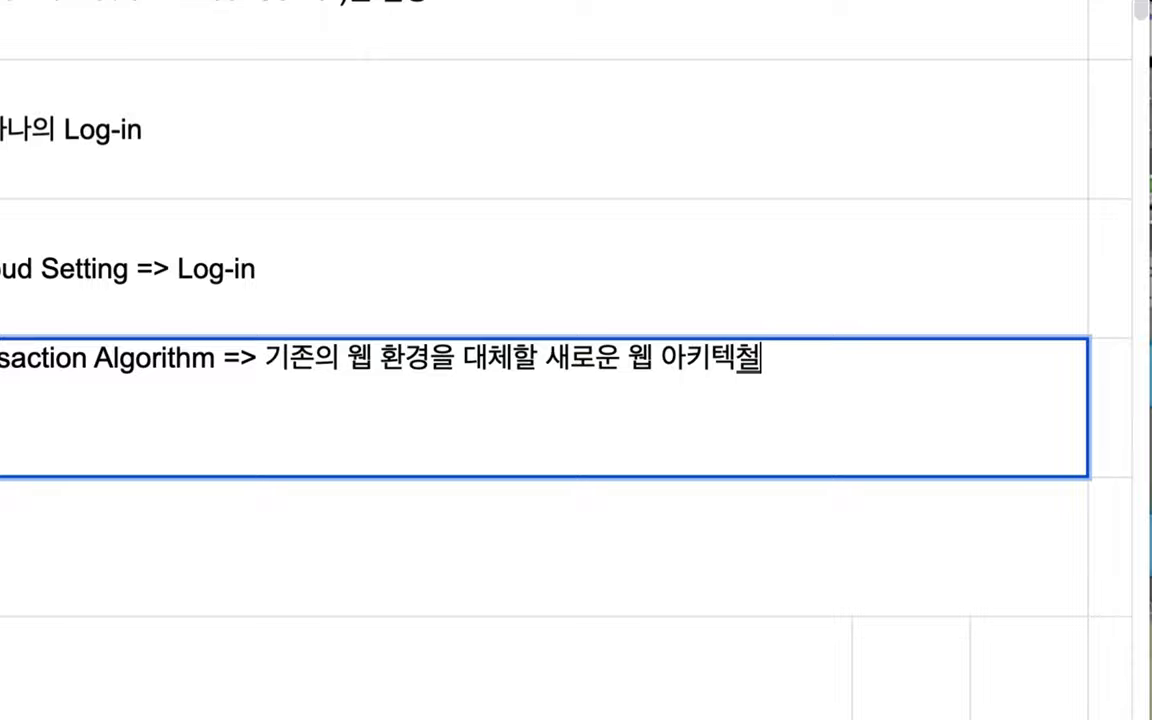
{"action": "type", "text": "ㅡ"}
{"action": "key", "text": "BackSpace"}
{"action": "key", "text": "BackSpace"}
{"action": "key", "text": "BackSpace"}
{"action": "type", "text": "를 구"}
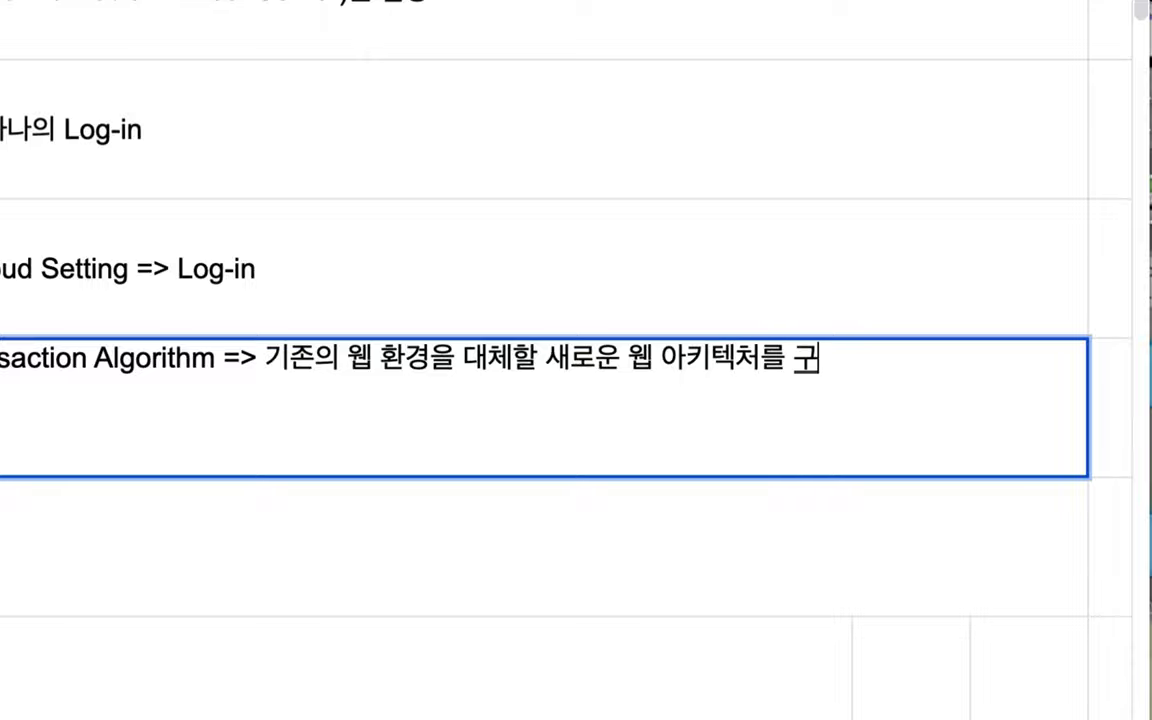
{"action": "type", "text": "성"}
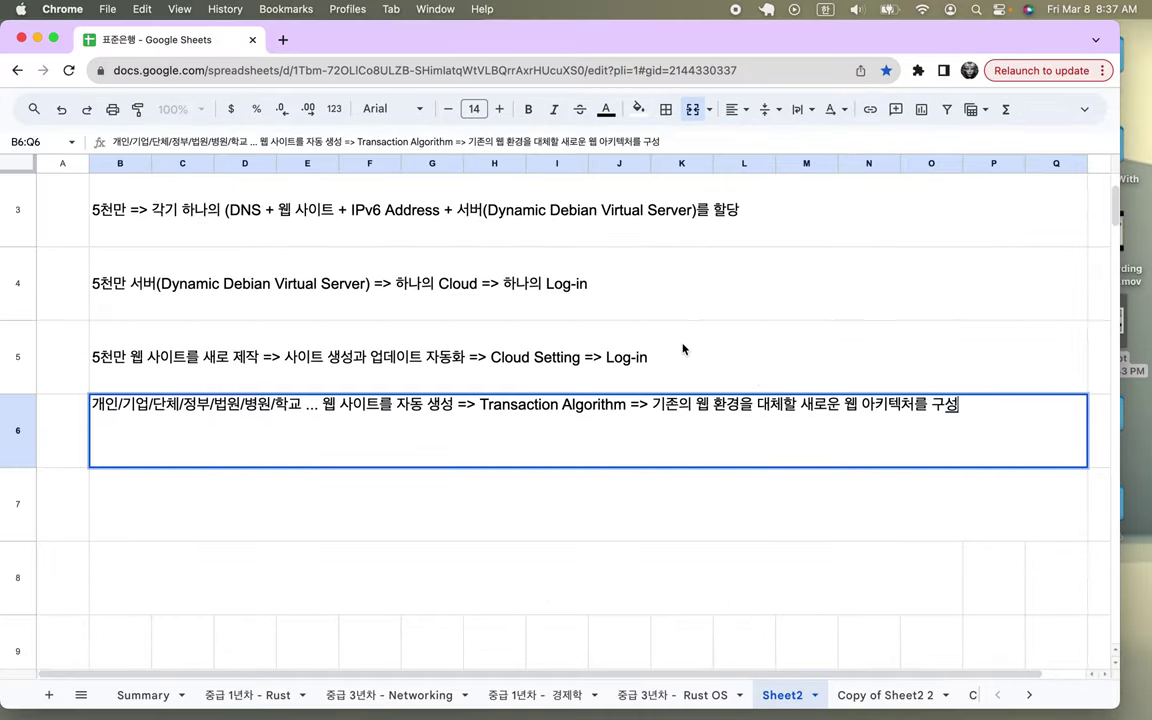
Commit row 6 and open the blue title cell, reviewing its course names from Rust onward.
{"action": "left_click", "coordinate": [683, 348]}
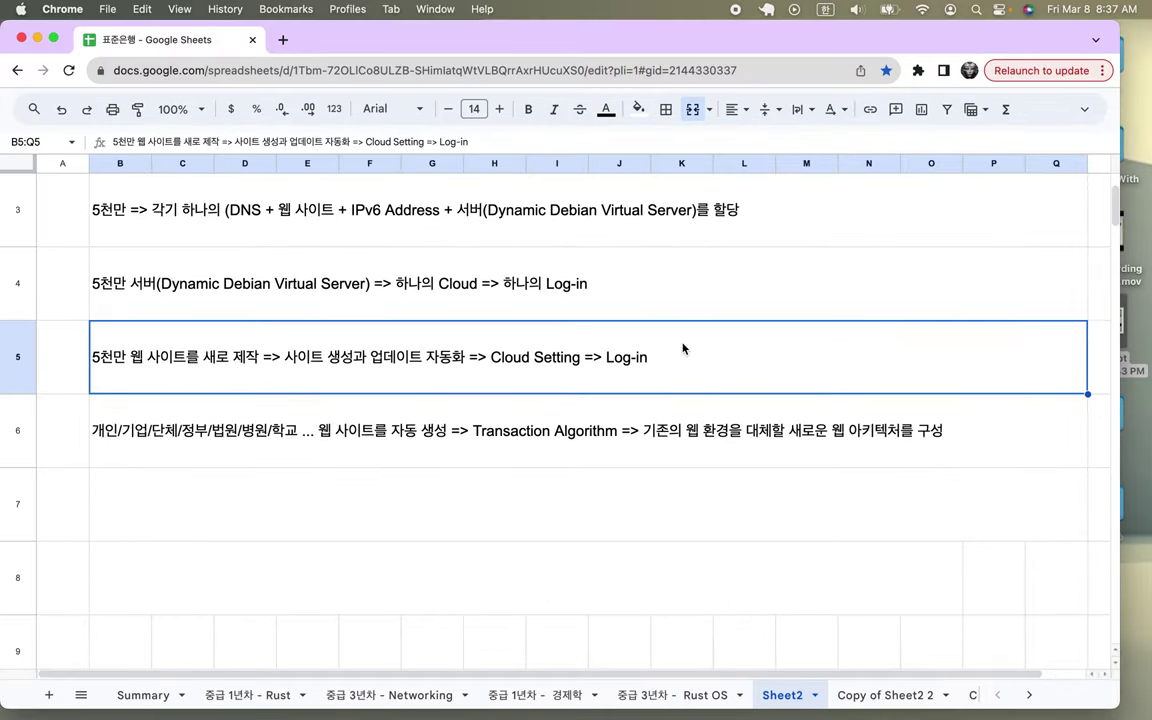
{"action": "scroll", "coordinate": [683, 348], "scroll_direction": "up", "scroll_amount": 2}
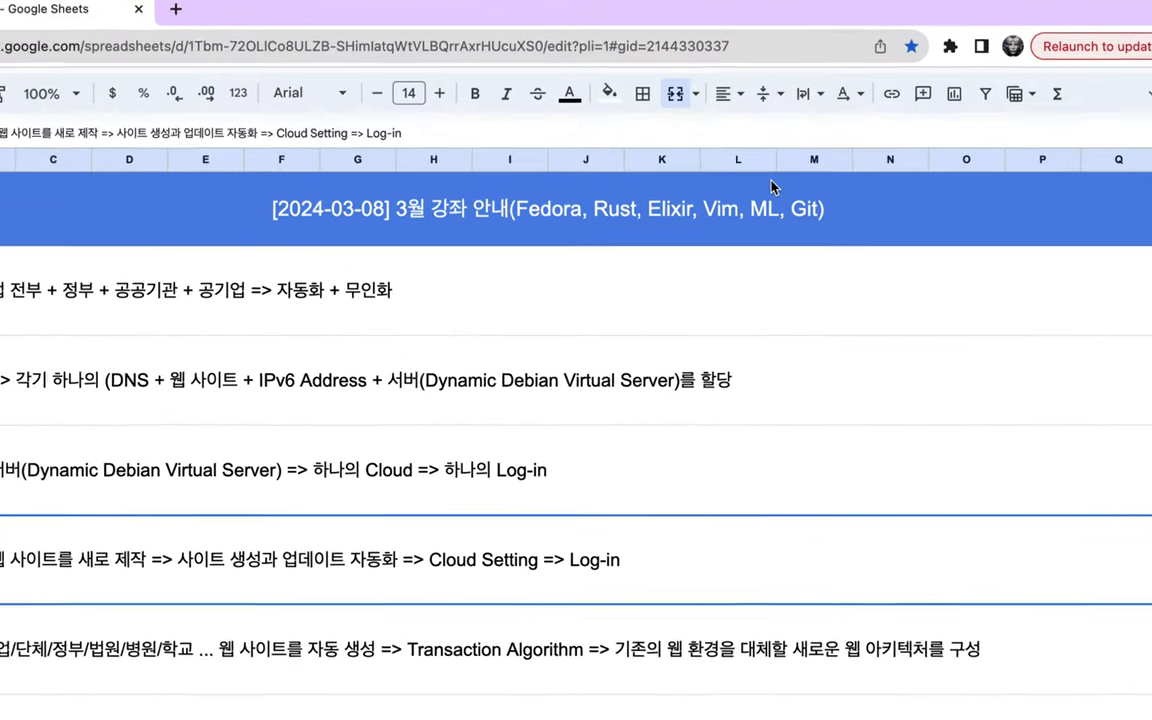
{"action": "left_click", "coordinate": [522, 227]}
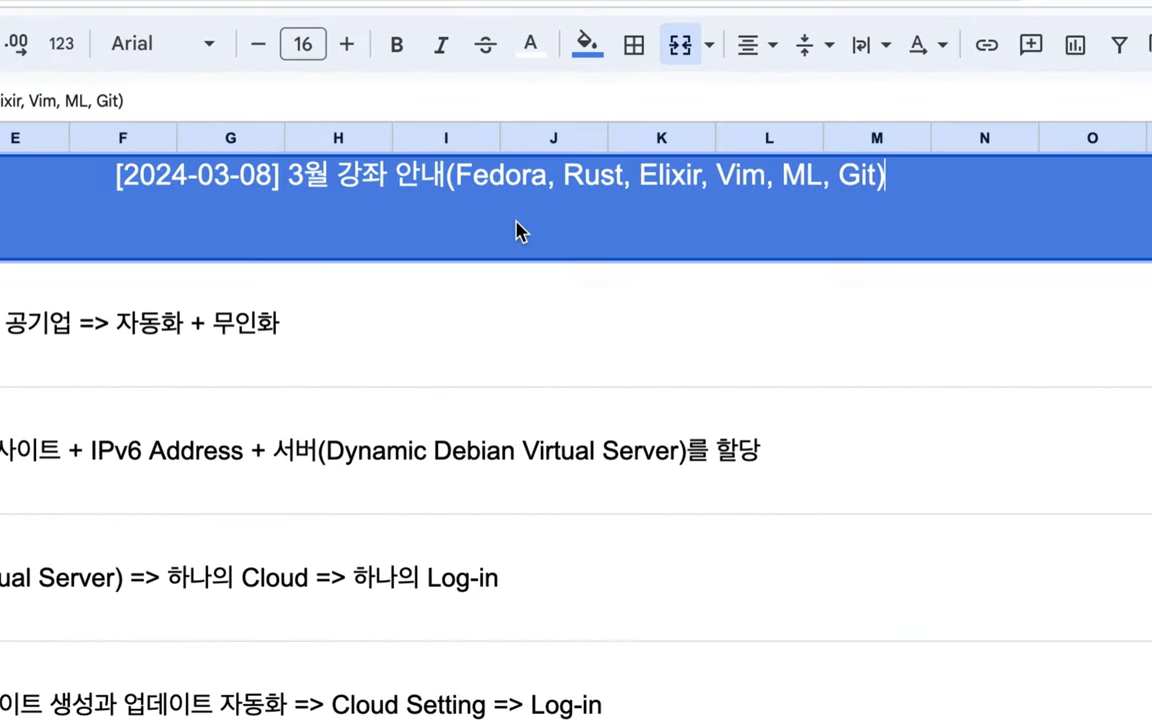
{"action": "double_click", "coordinate": [513, 214]}
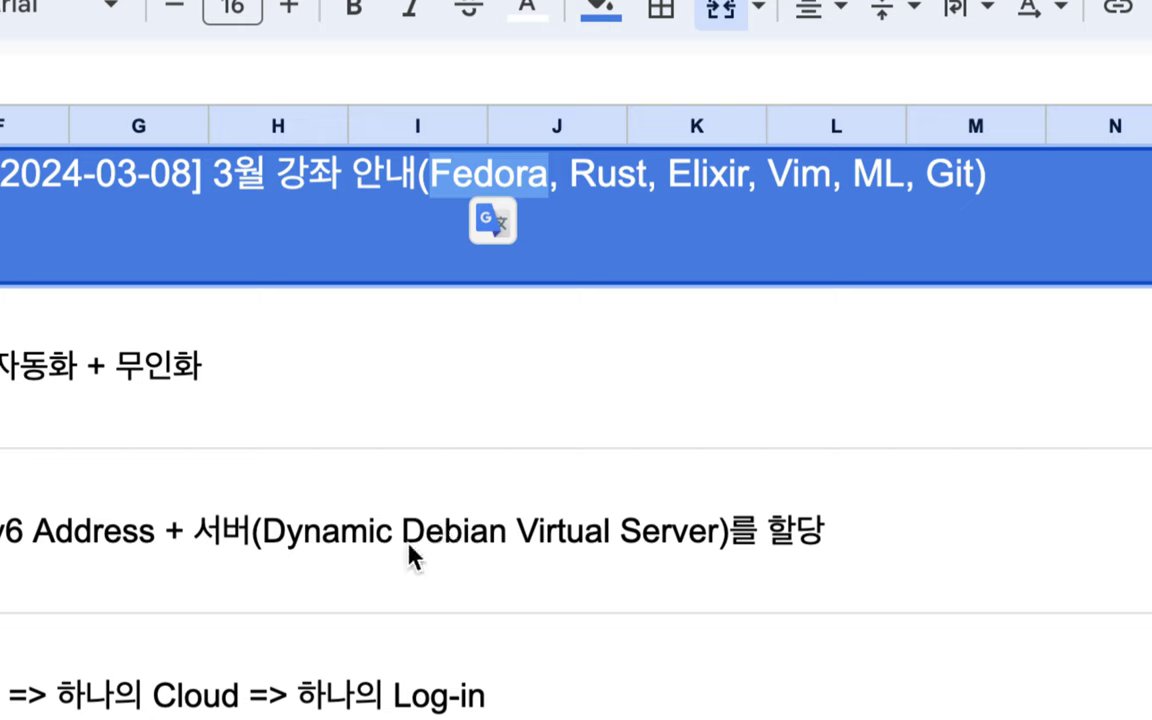
{"action": "left_click", "coordinate": [757, 176]}
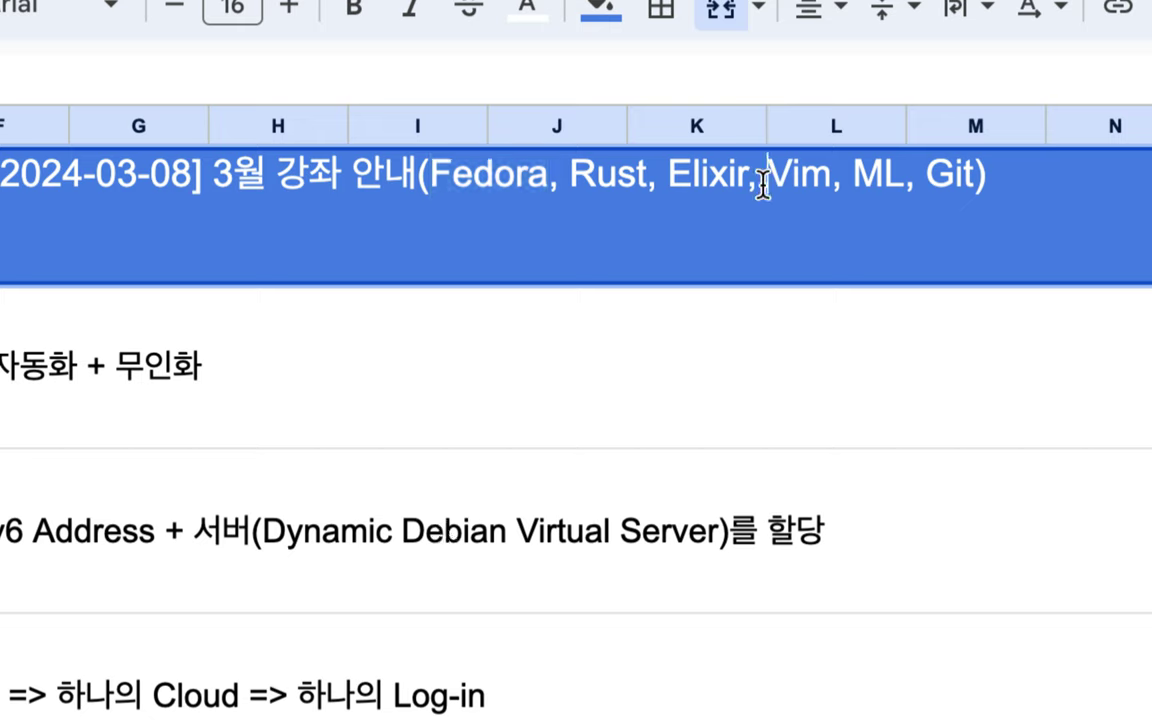
{"action": "double_click", "coordinate": [775, 176]}
{"action": "left_click", "coordinate": [573, 175]}
{"action": "left_click_drag", "start_coordinate": [580, 175], "coordinate": [968, 186]}
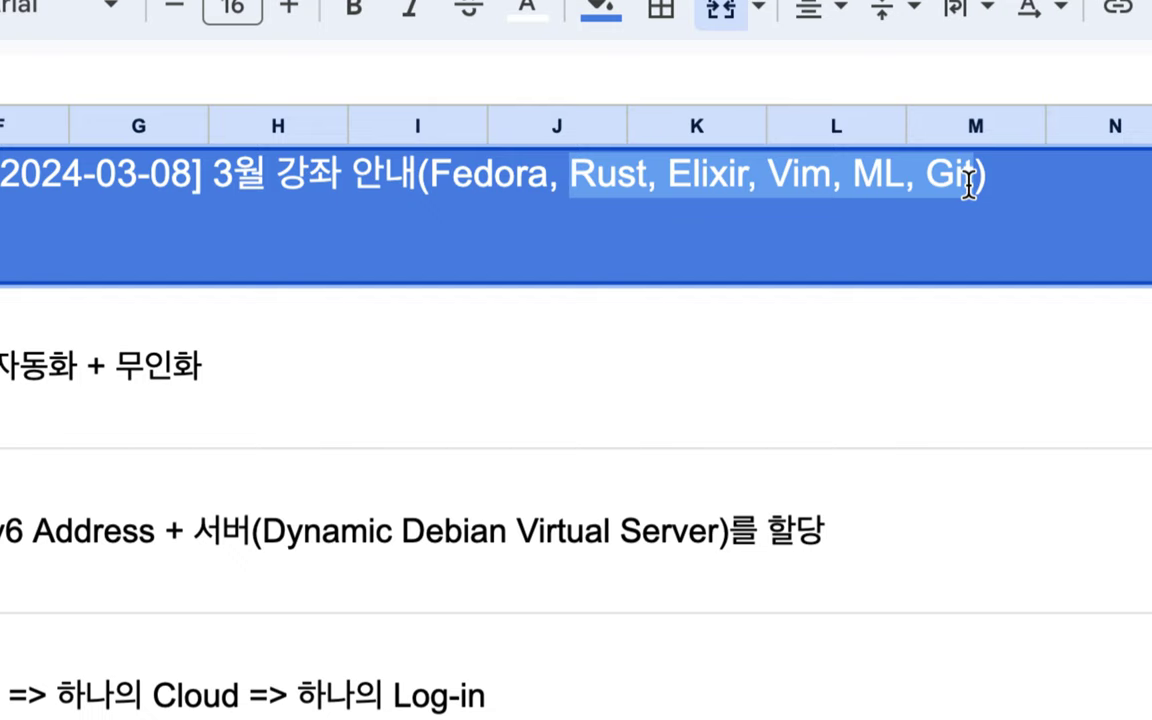
Change ML to ML(Python) in the title, then highlight the courses Rust through Git.
{"action": "double_click", "coordinate": [880, 186]}
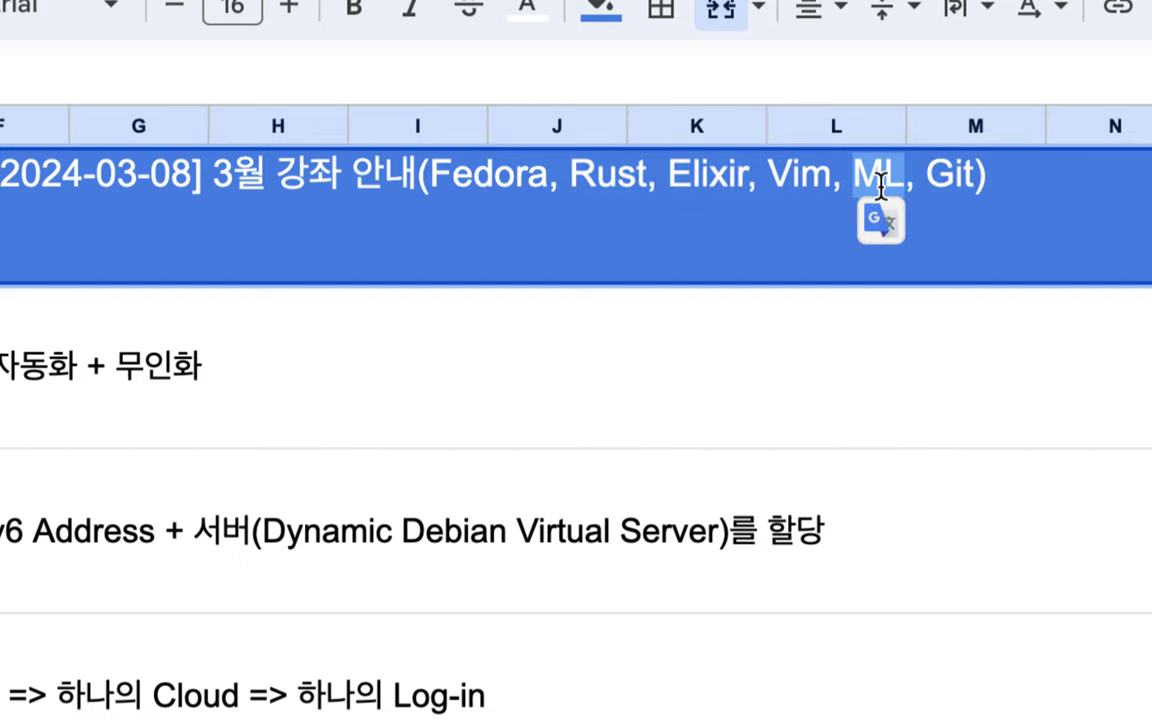
{"action": "left_click", "coordinate": [905, 175]}
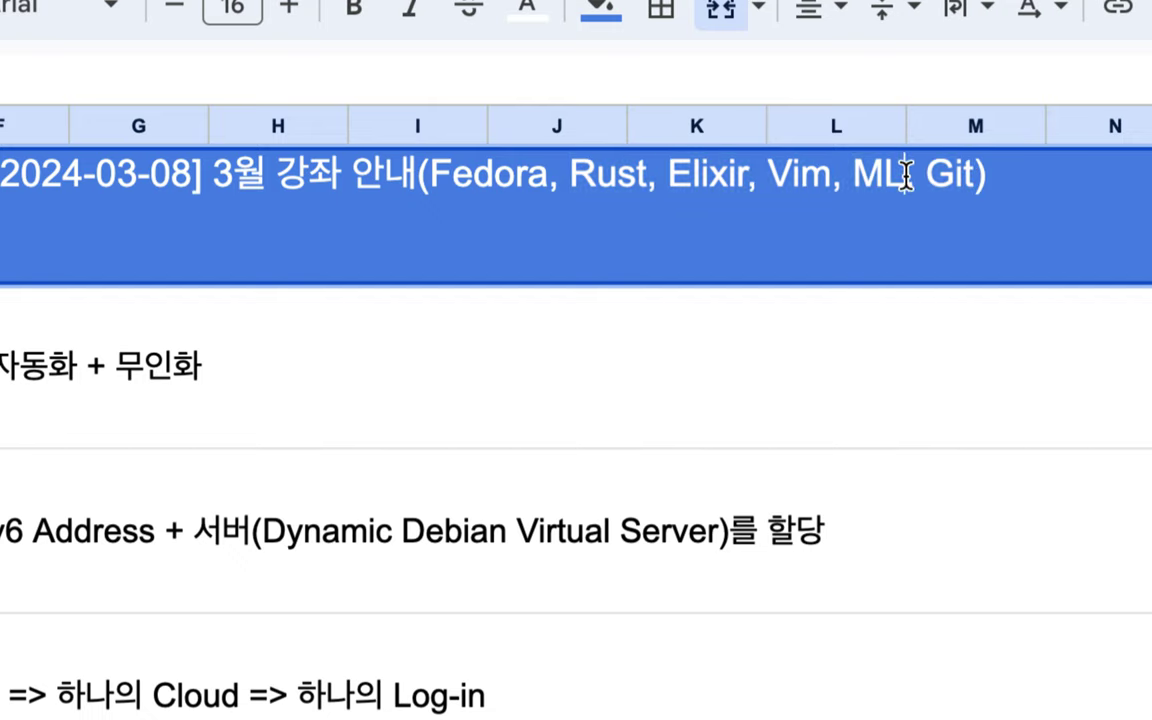
{"action": "type", "text": "(pvm"}
{"action": "key", "text": "BackSpace"}
{"action": "key", "text": "BackSpace"}
{"action": "key", "text": "BackSpace"}
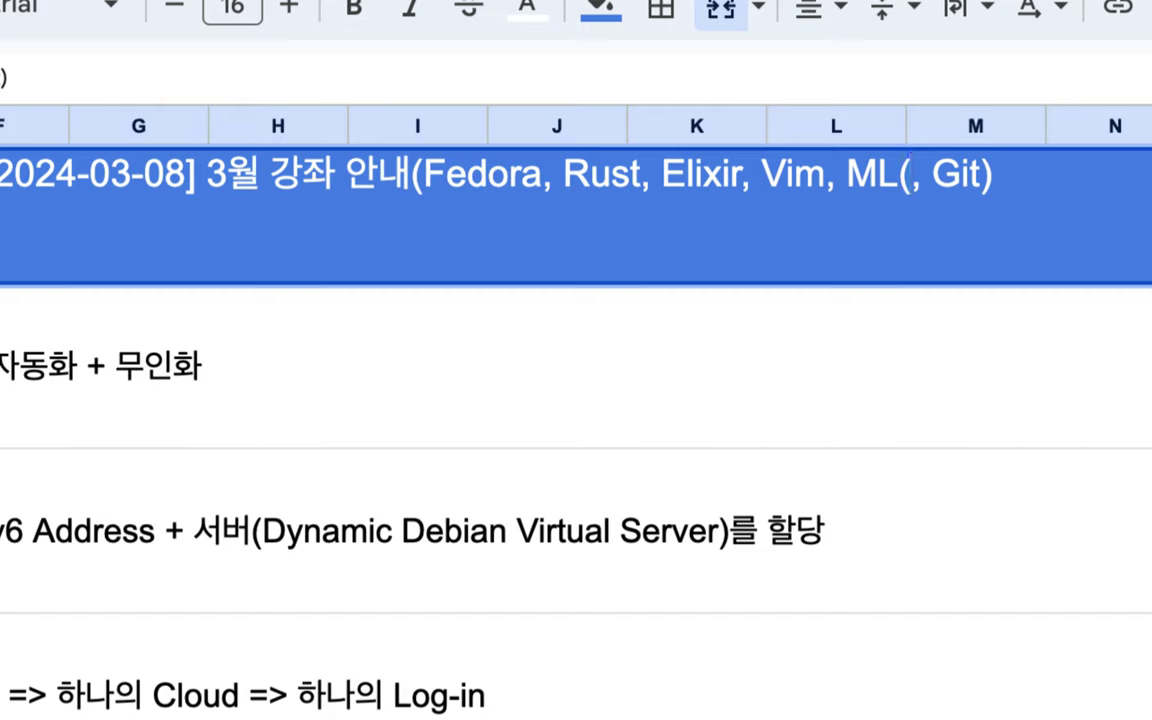
{"action": "type", "text": "Python"}
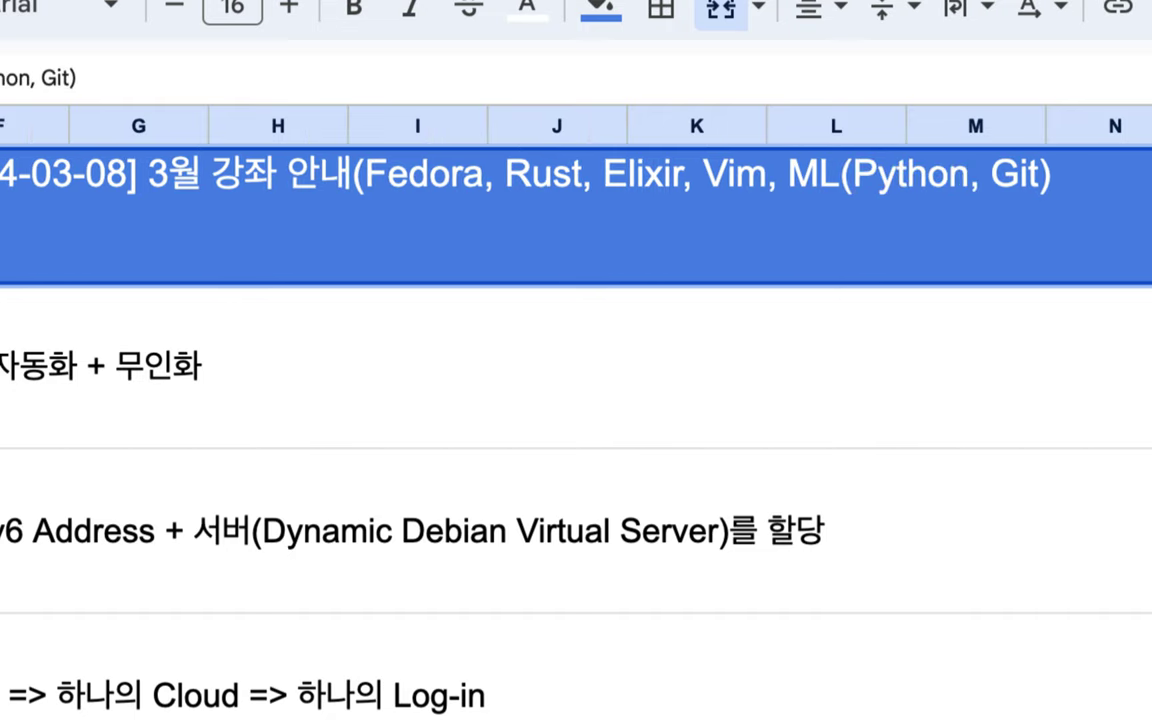
{"action": "type", "text": ")"}
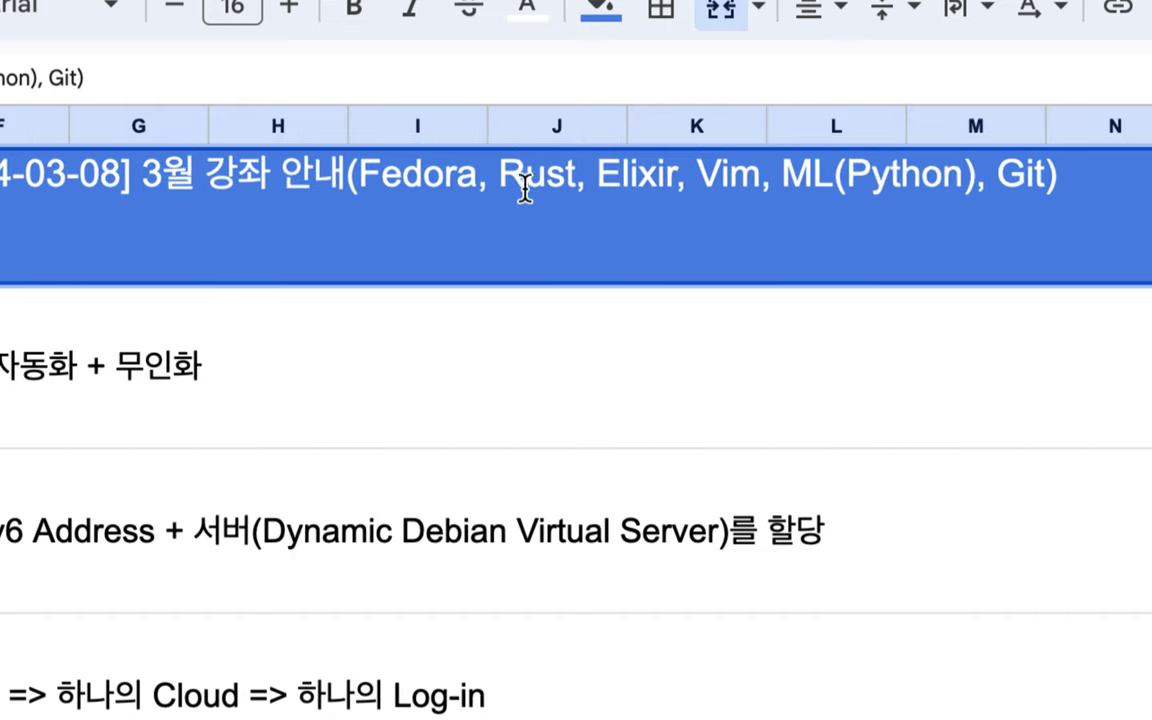
{"action": "left_click_drag", "start_coordinate": [499, 175], "coordinate": [960, 186]}
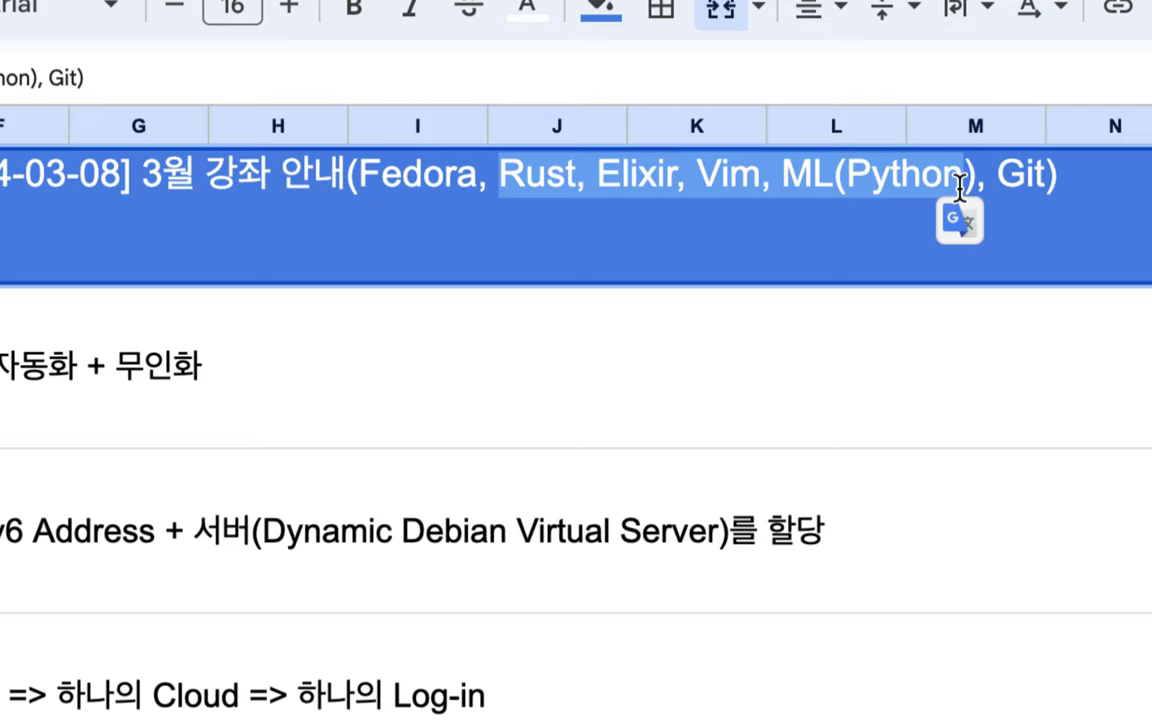
{"action": "left_click_drag", "start_coordinate": [960, 186], "coordinate": [1010, 187]}
{"action": "double_click", "coordinate": [1020, 176]}
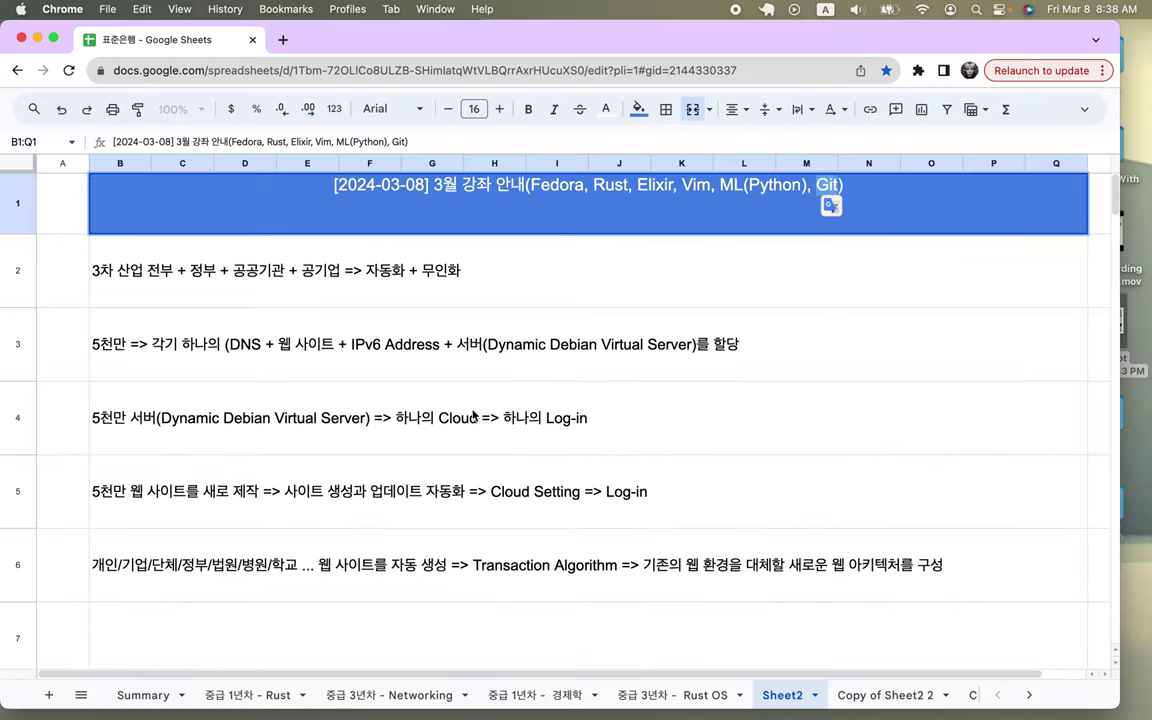
Commit the title edit and select B2:Q6 covering the five note rows.
{"action": "left_click", "coordinate": [448, 418]}
{"action": "left_click_drag", "start_coordinate": [448, 300], "coordinate": [384, 460]}
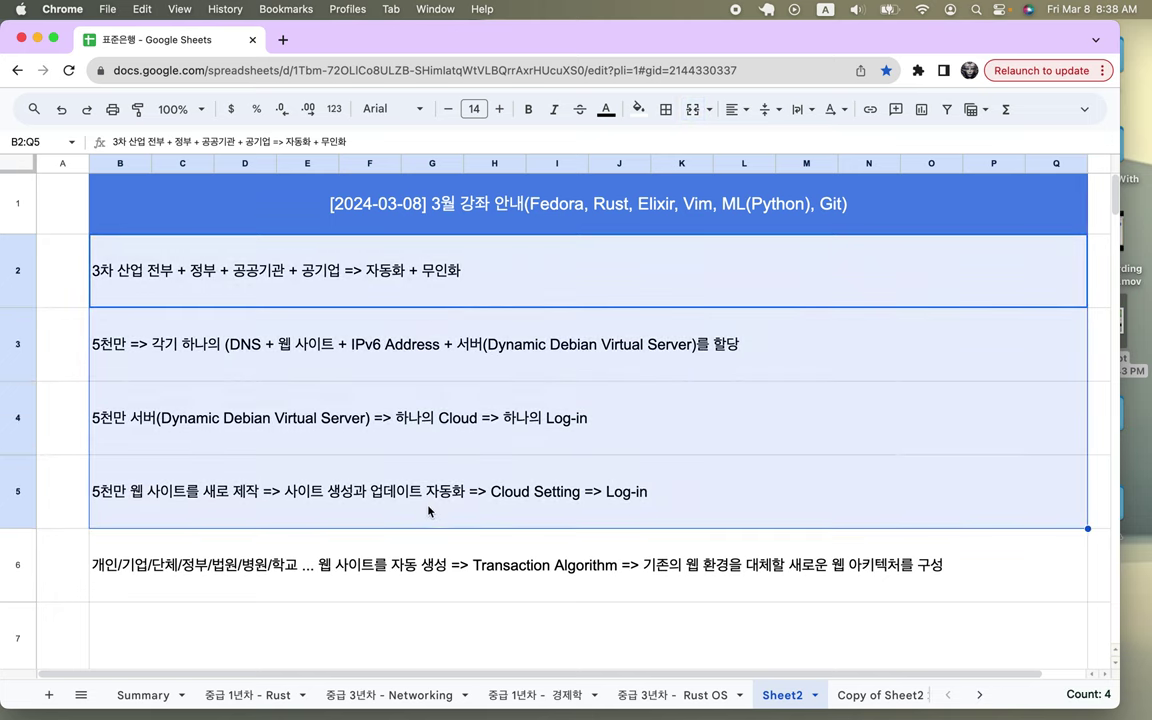
{"action": "left_click", "coordinate": [460, 290]}
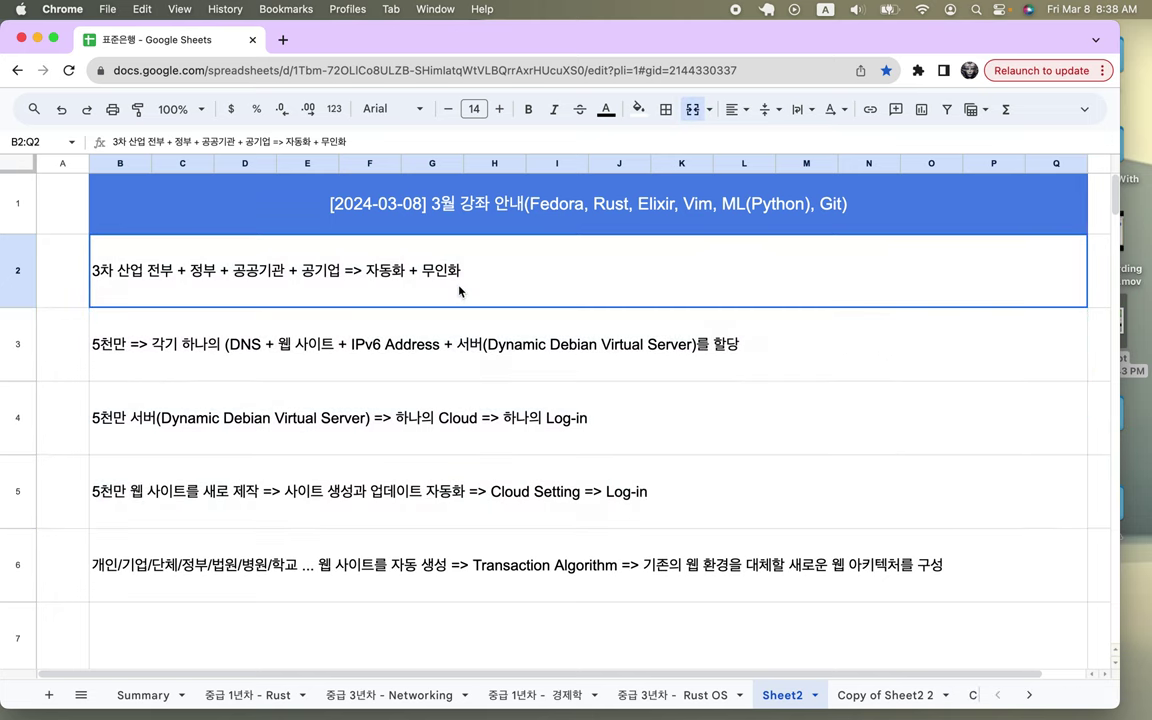
{"action": "left_click_drag", "start_coordinate": [453, 287], "coordinate": [453, 565]}
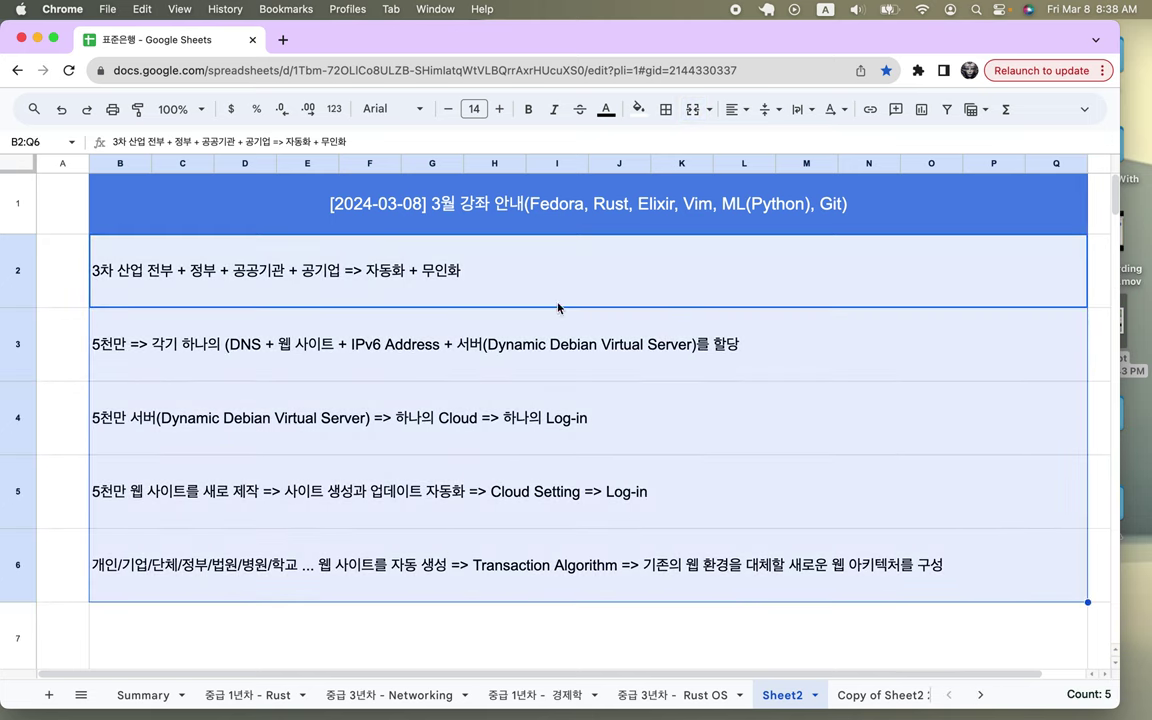
{"action": "key", "text": "Delete"}
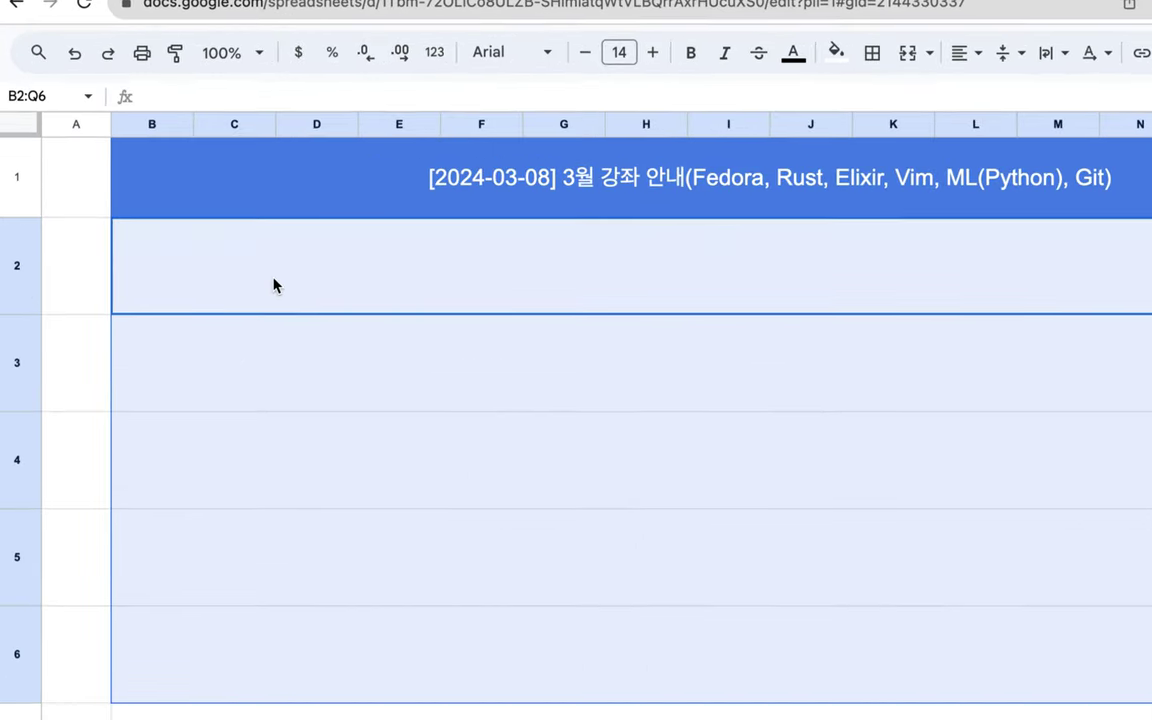
{"action": "type", "text": "www.f"}
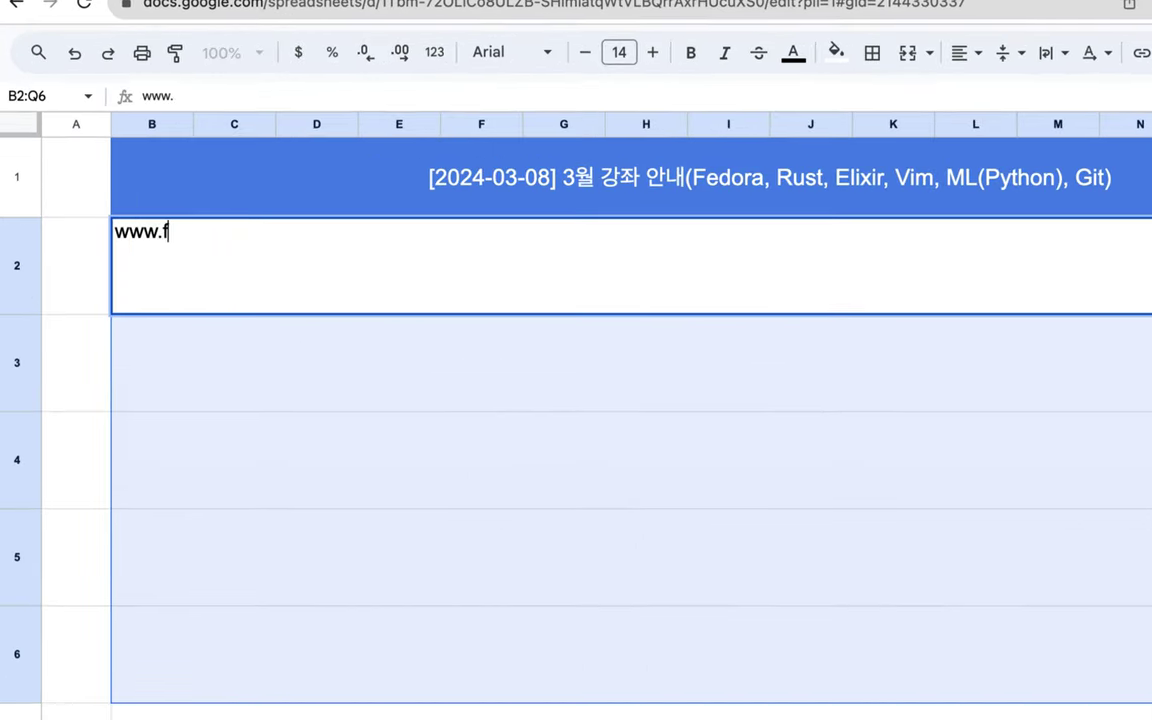
{"action": "type", "text": "iil.k"}
{"action": "type", "text": "r"}
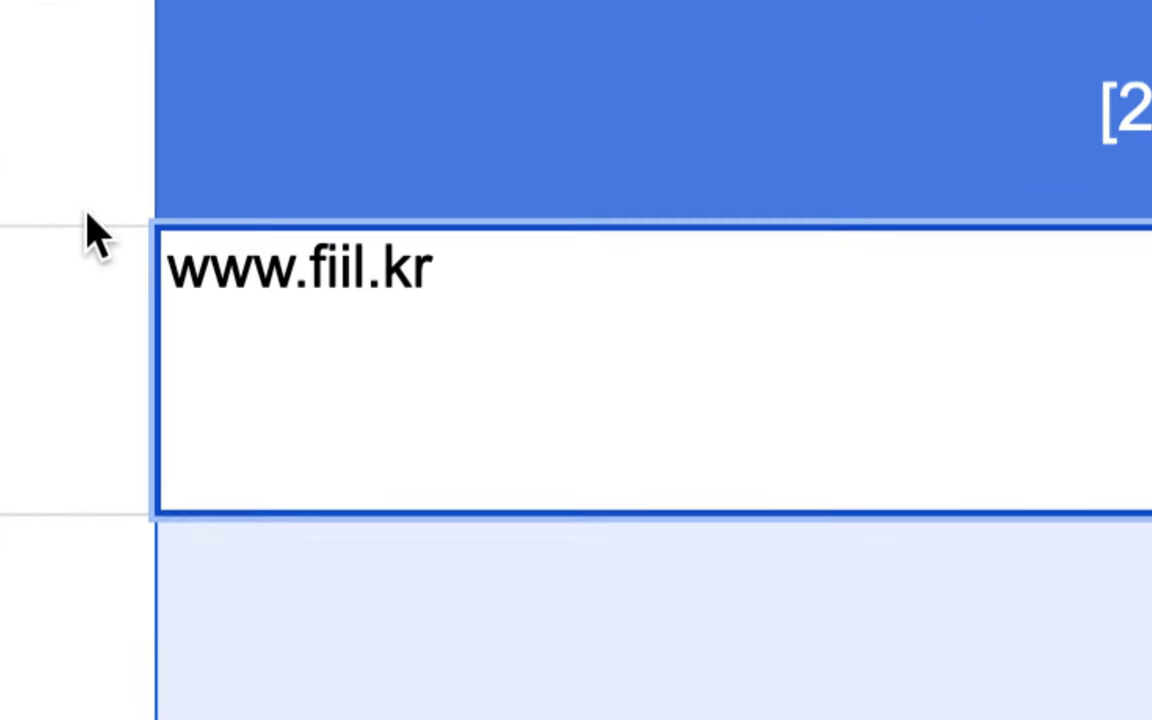
{"action": "left_click_drag", "start_coordinate": [327, 270], "coordinate": [353, 268]}
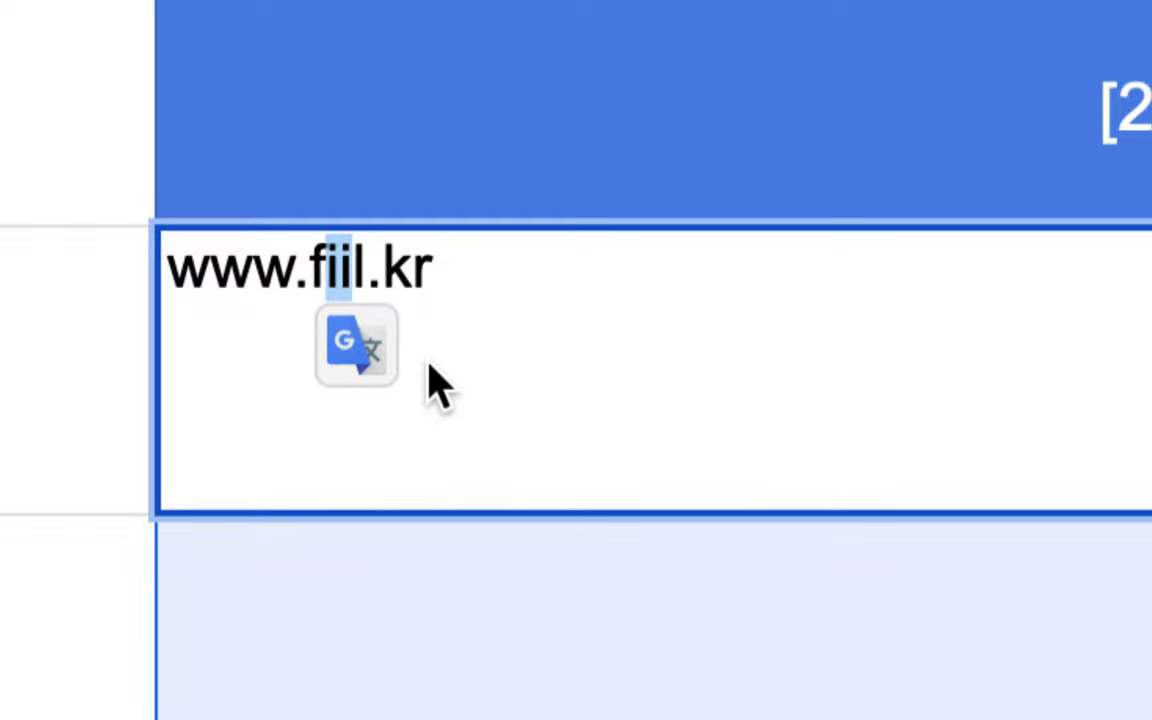